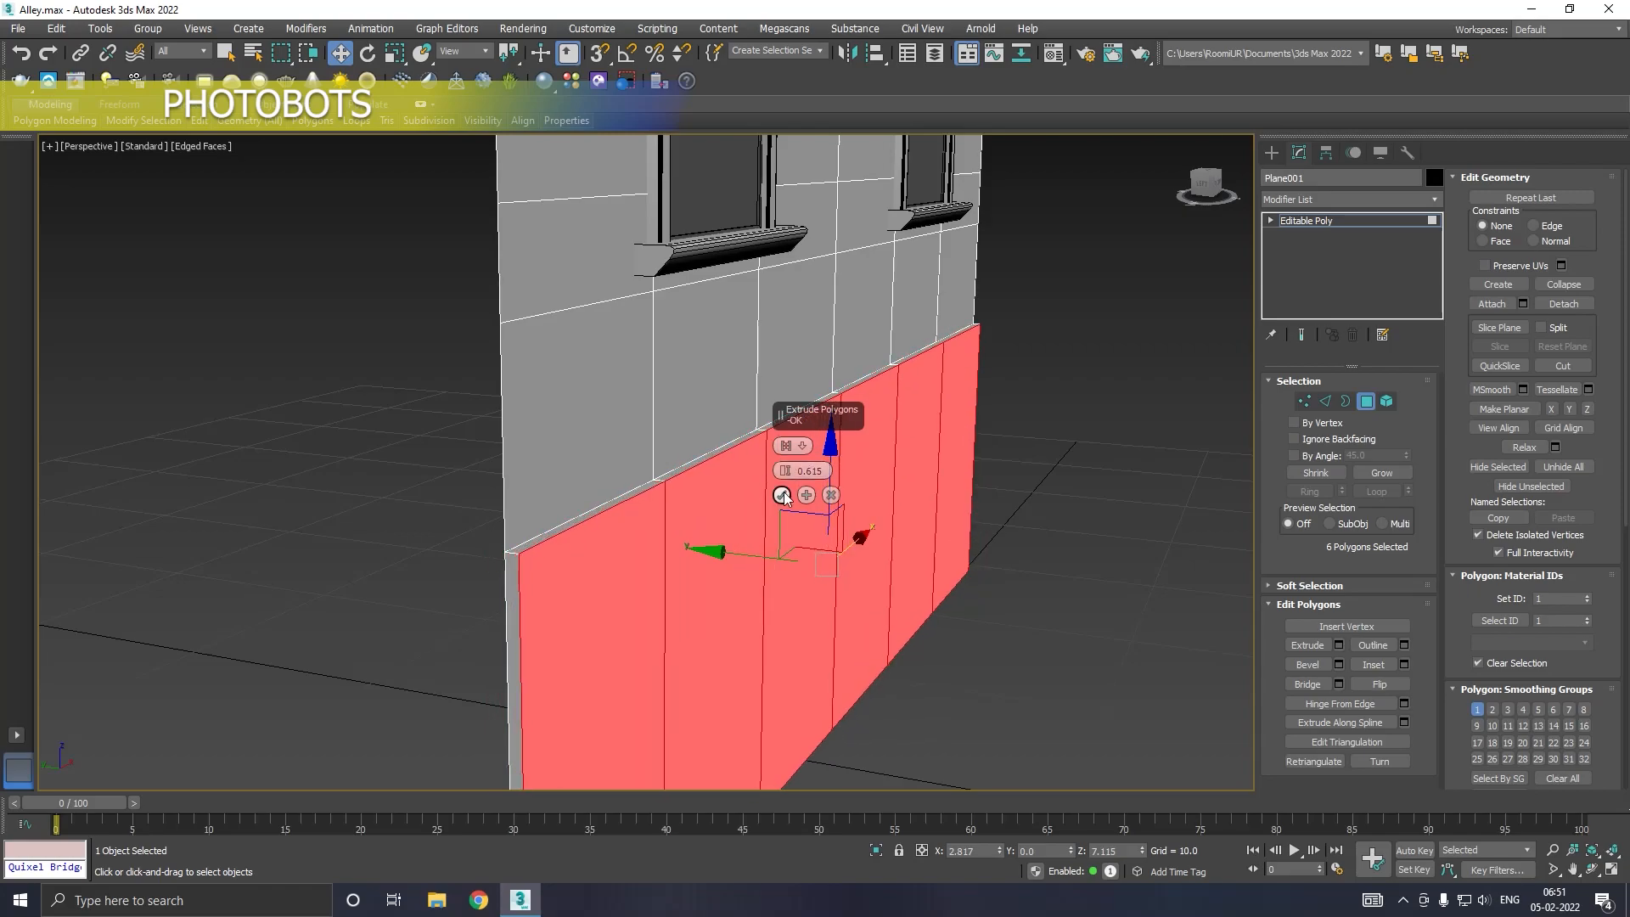
Step: Confirm the 0.615 extrusion of the six lower wall polygons, and chamfer the extrusion's outer top edge loop by 0.231
click(782, 495)
click(1319, 403)
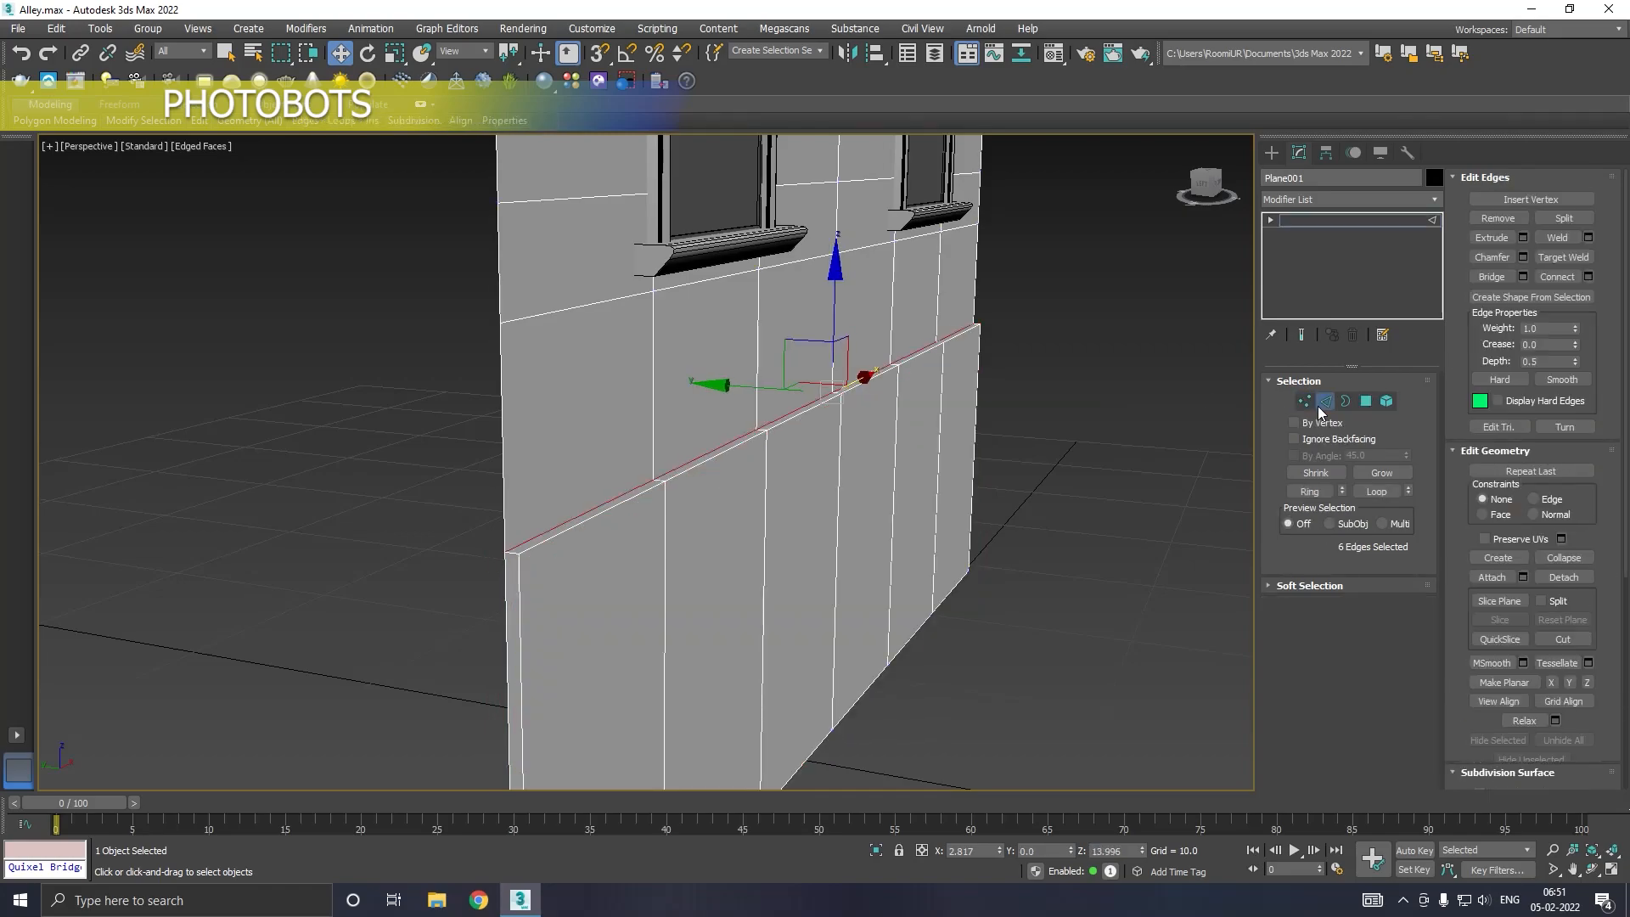
click(618, 504)
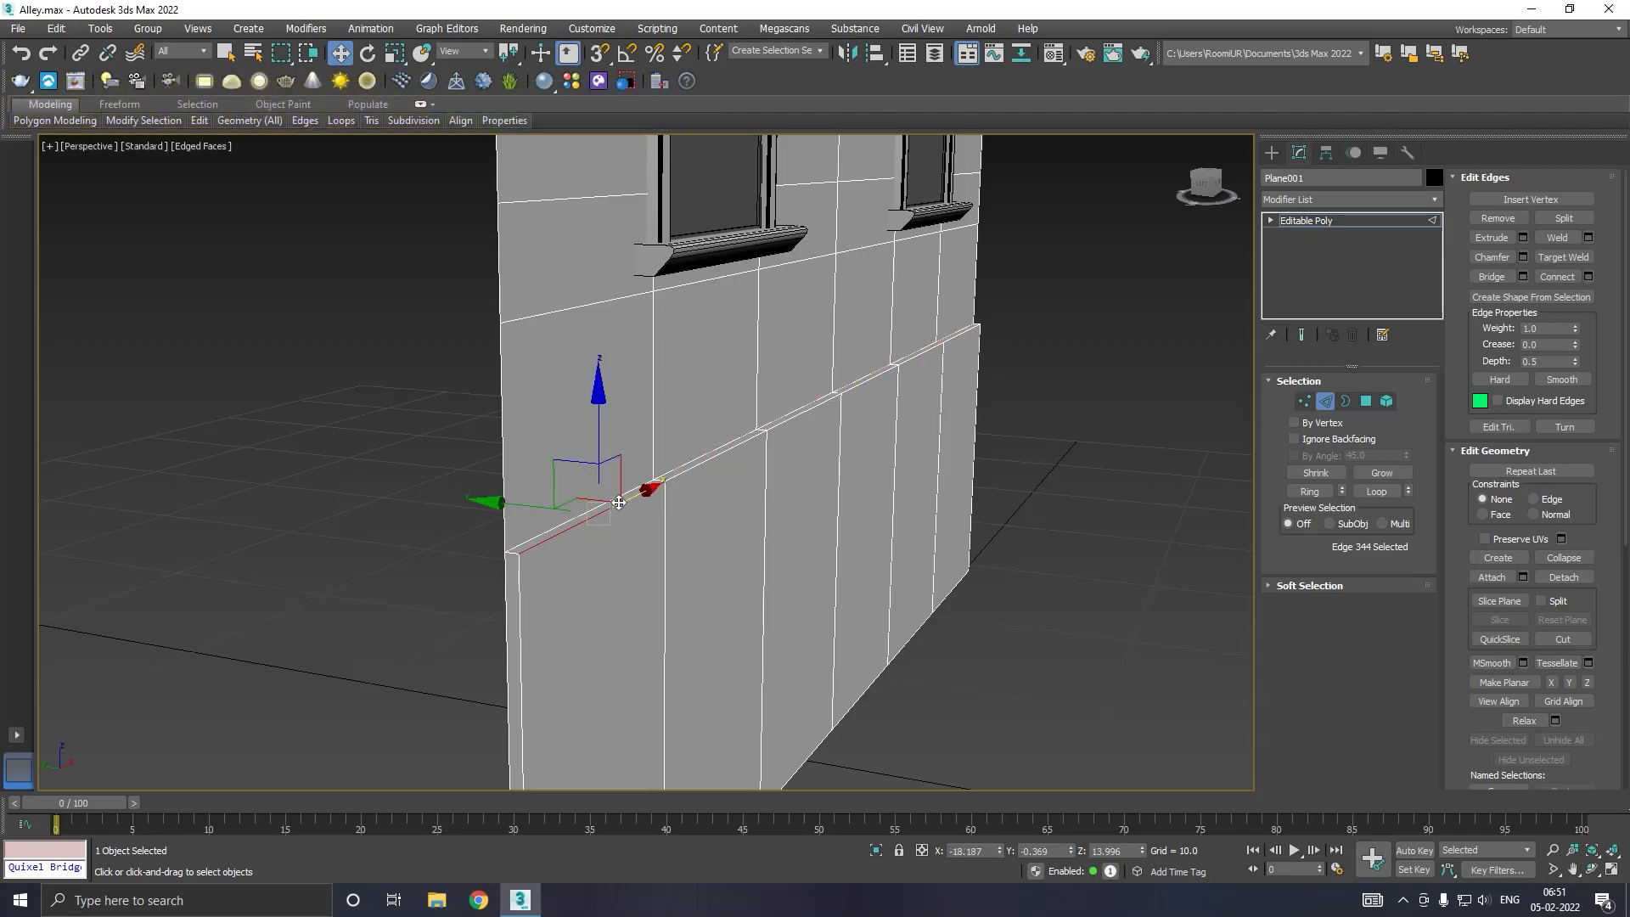
double_click(618, 503)
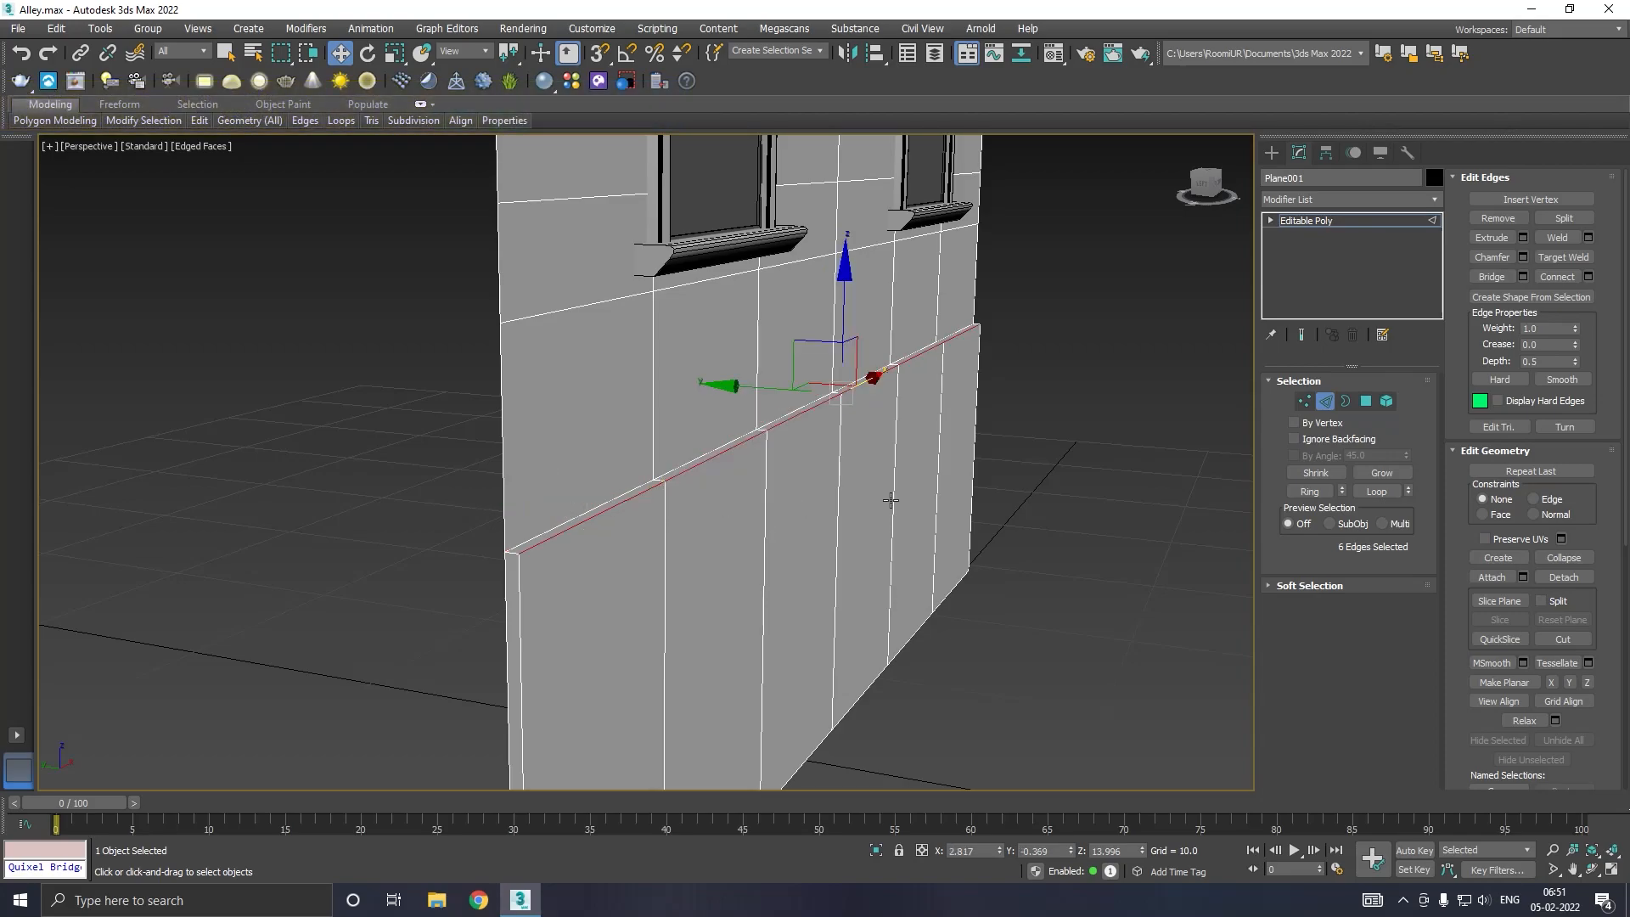
click(1524, 256)
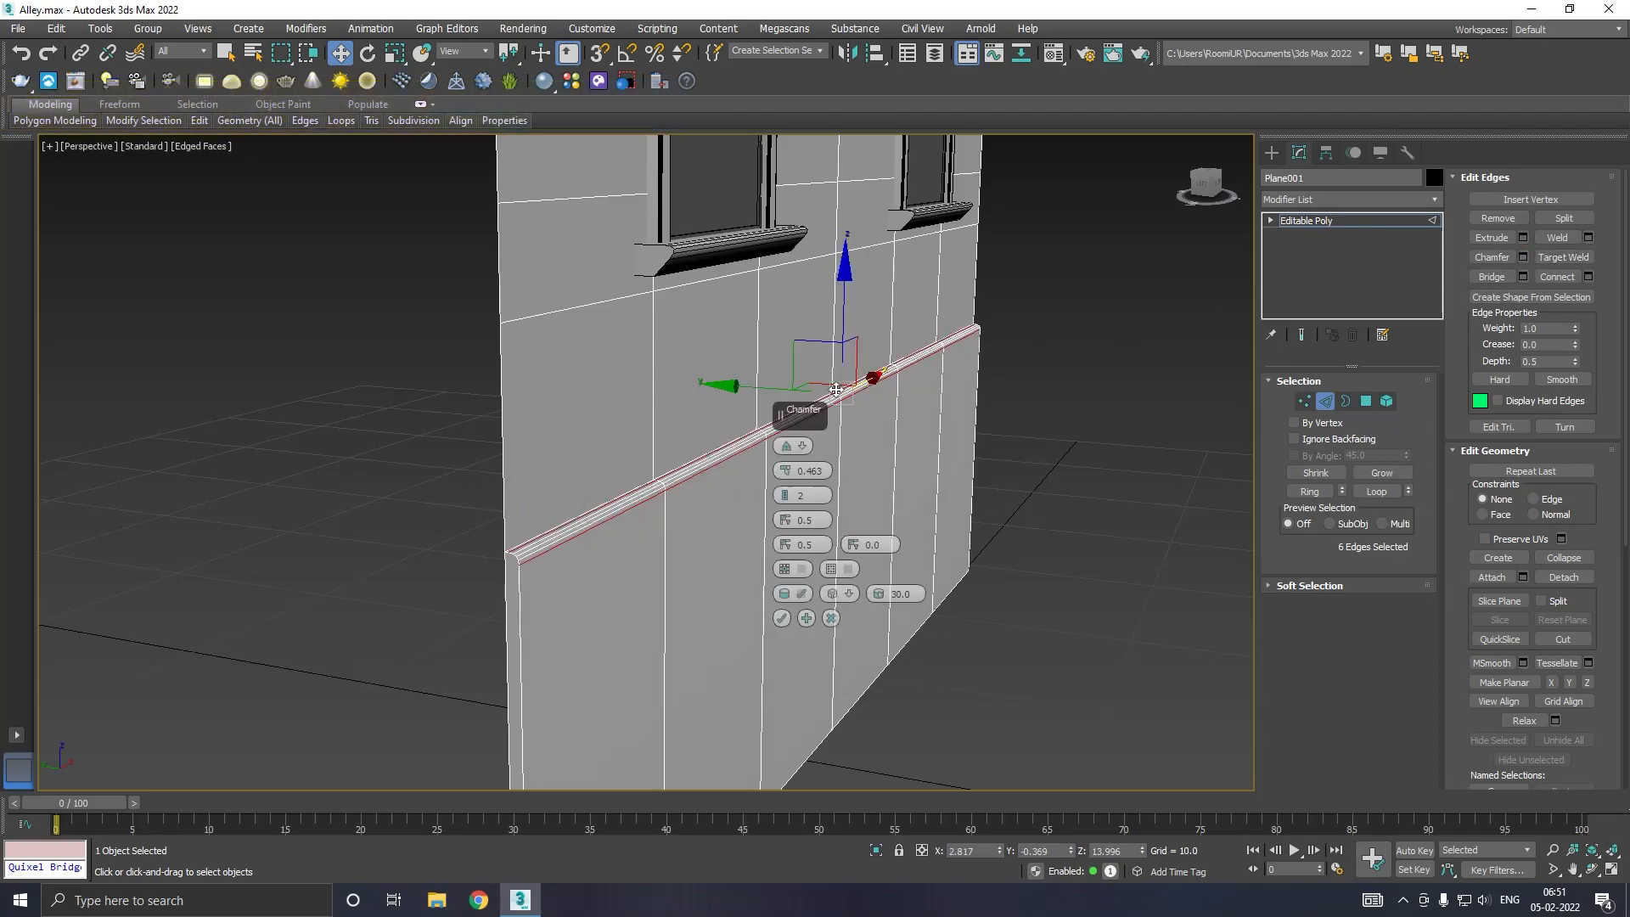
right_click(789, 477)
drag(790, 472, 789, 464)
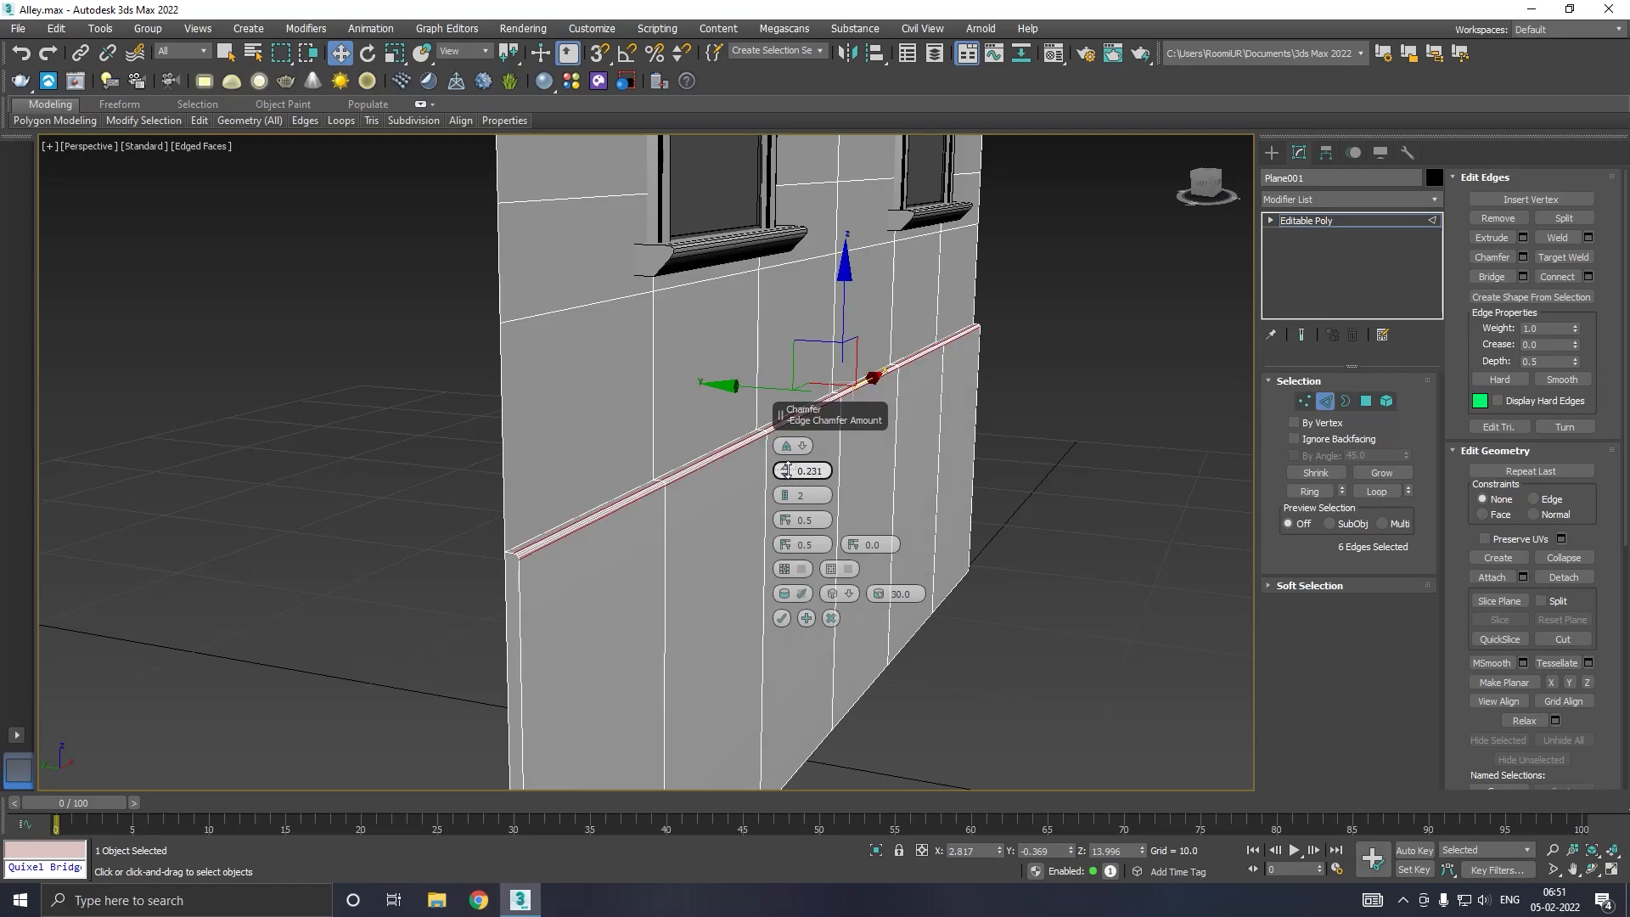
click(781, 619)
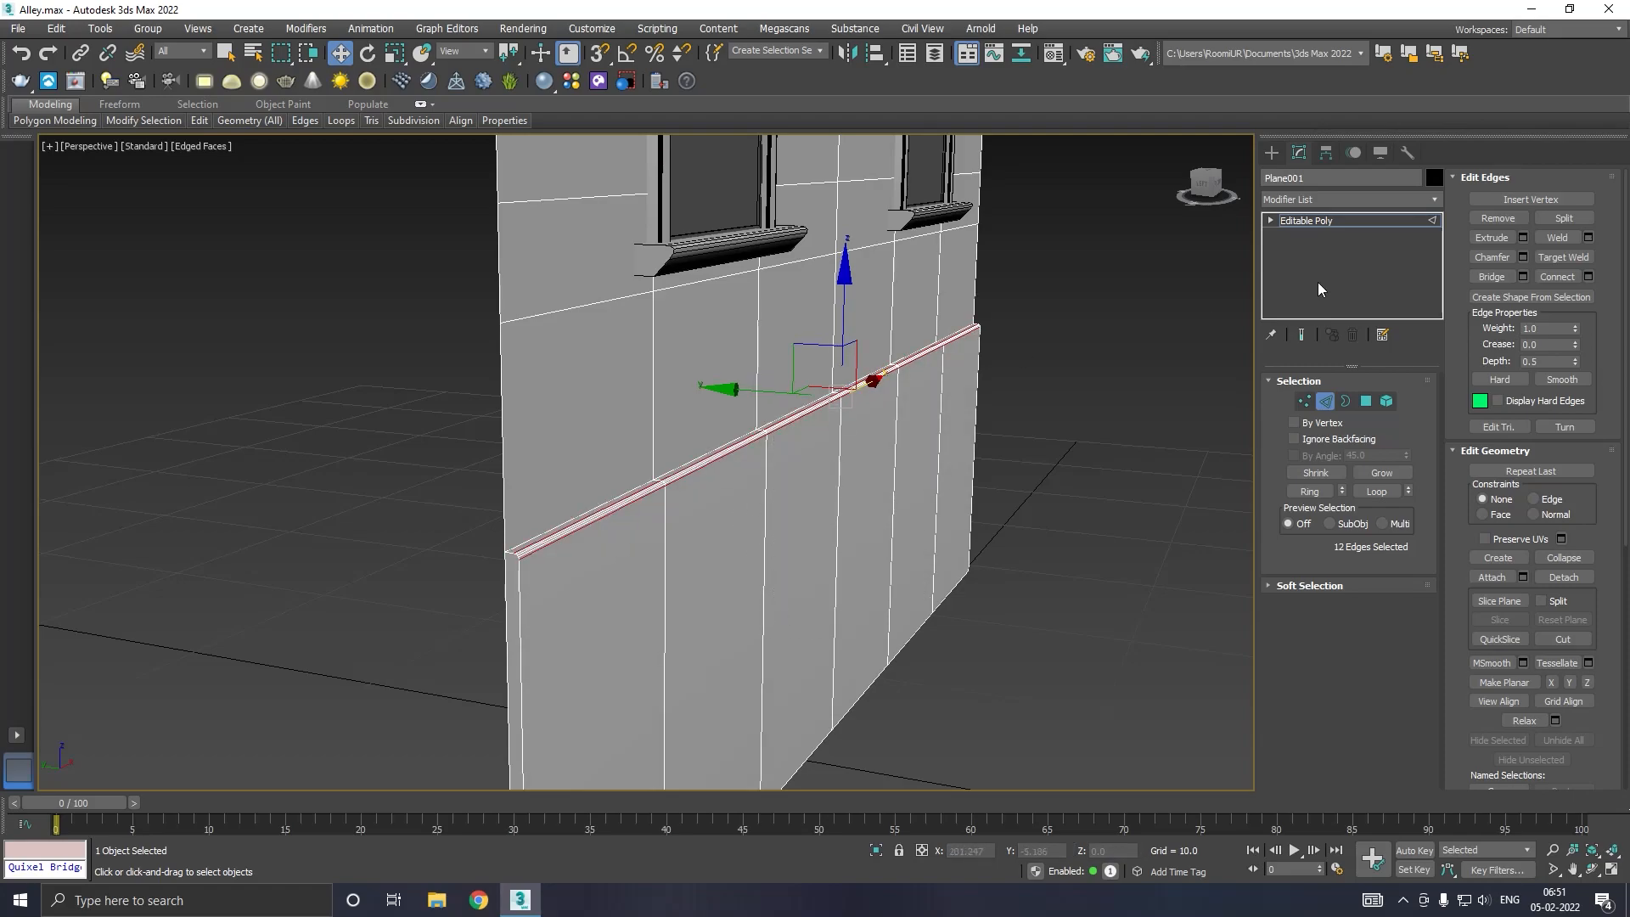
click(1300, 222)
click(1043, 499)
Step: Select the whole facade with all its windows and group the objects, keeping the default group name
alt+middle_drag(1043, 499, 647, 585)
scroll(721, 634, down, 4)
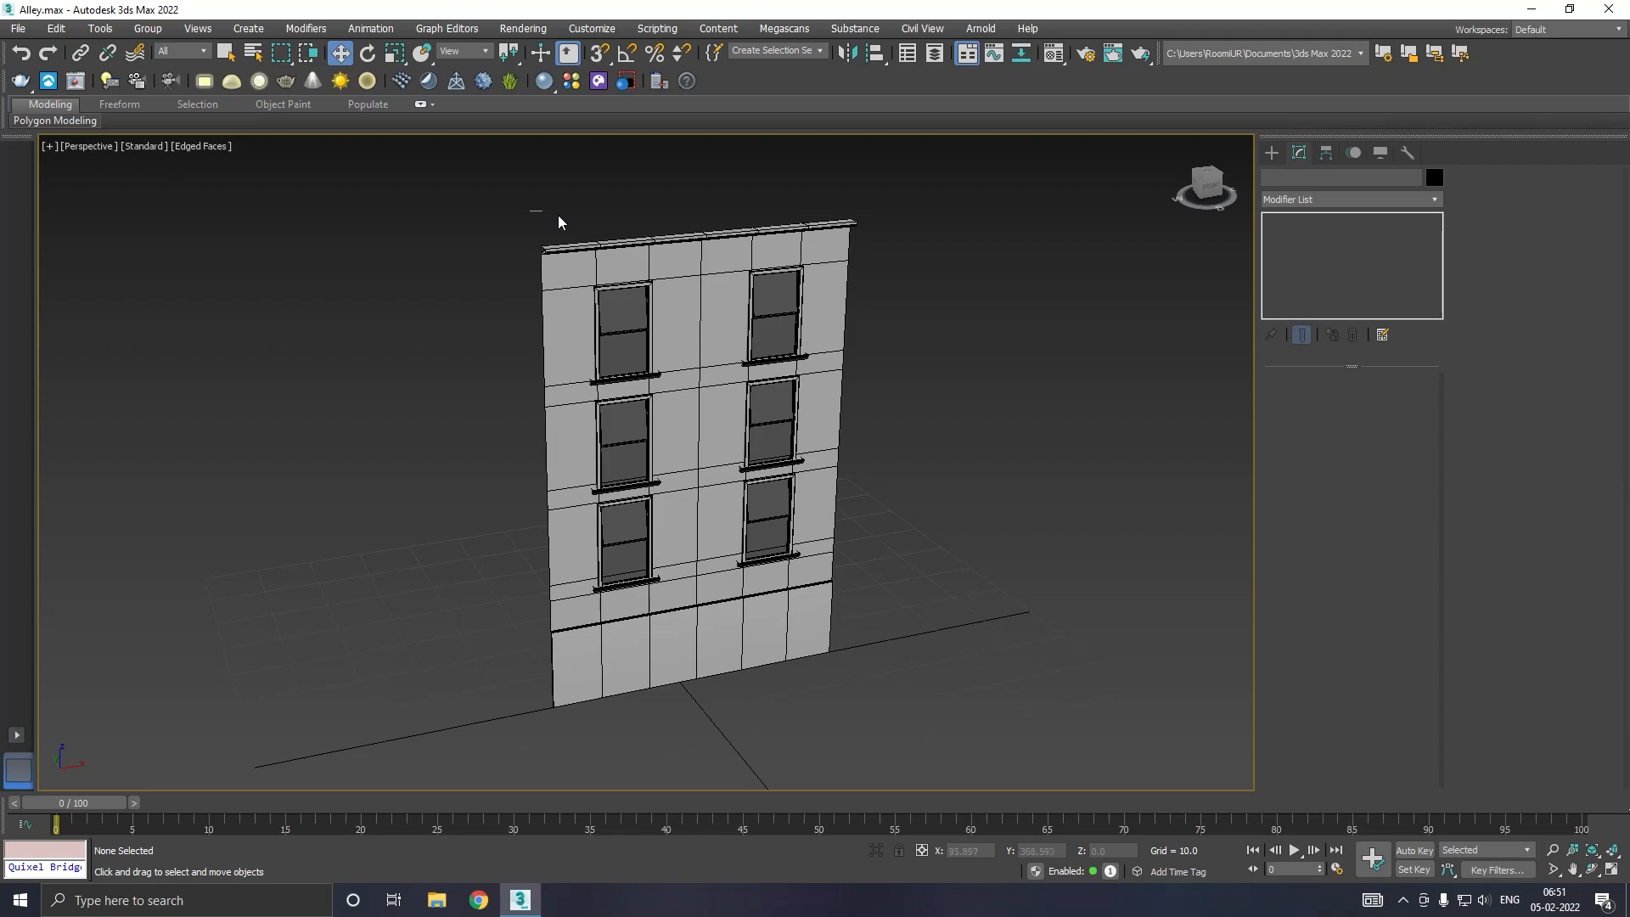
drag(900, 732, 877, 736)
mouse_move(787, 422)
shift+mouse_down()
mouse_move(1129, 386)
mouse_move(1071, 394)
shift+mouse_up()
click(883, 522)
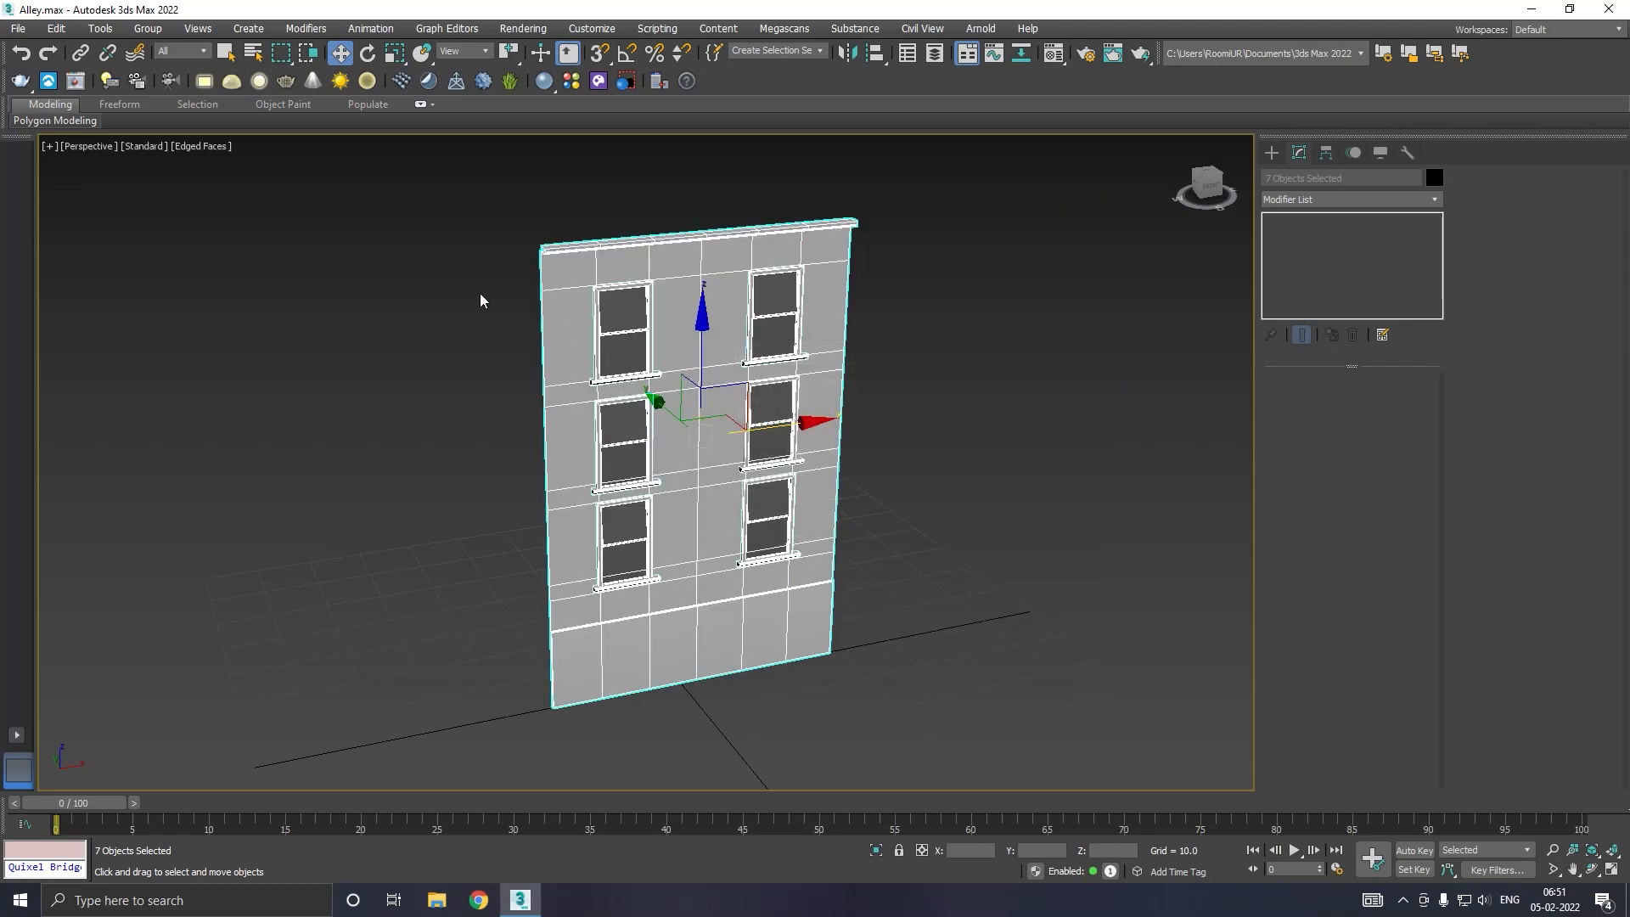
click(148, 28)
click(161, 46)
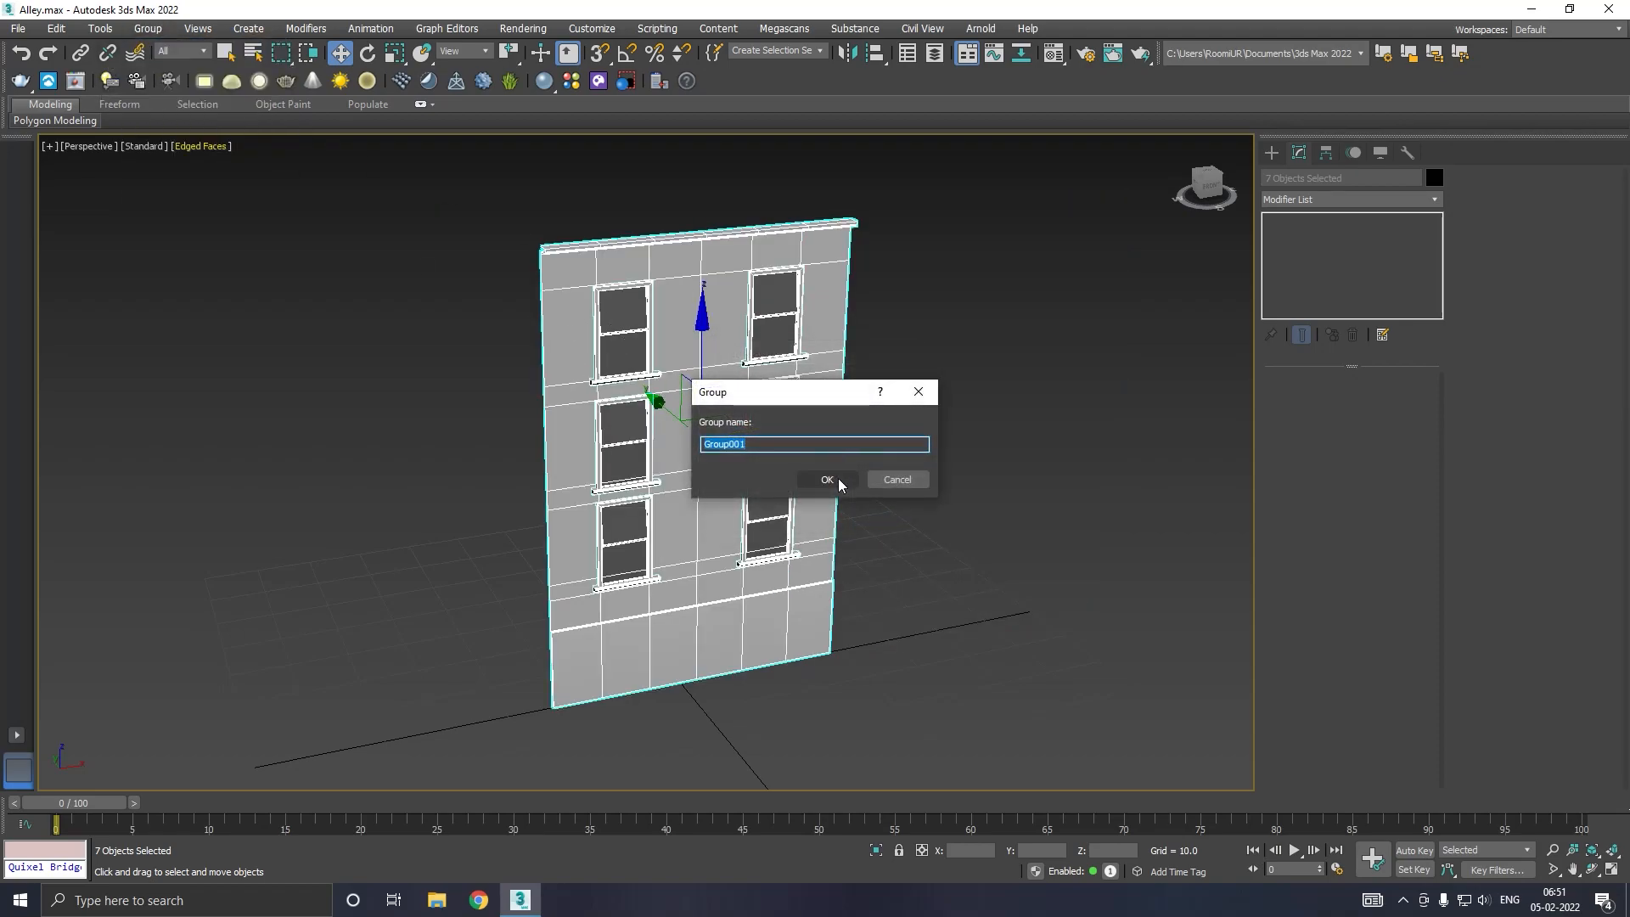
click(833, 478)
Step: Add a Symmetry modifier to the facade group and set its mirror axis to X
click(1434, 199)
click(1434, 235)
click(1441, 202)
drag(1439, 242, 1377, 634)
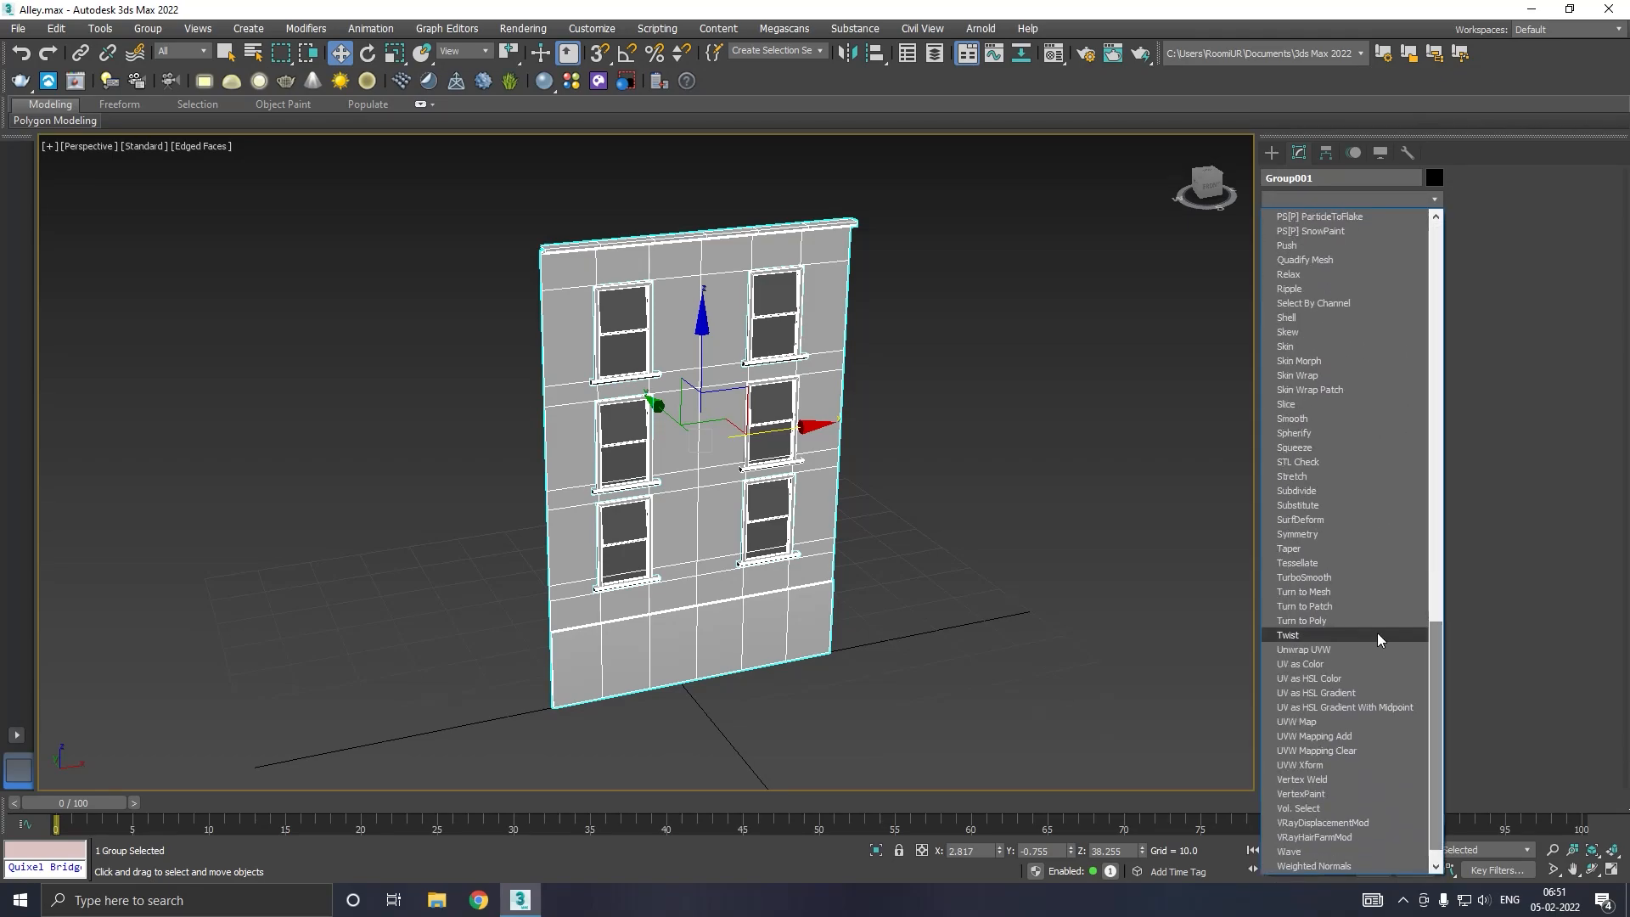
click(1310, 533)
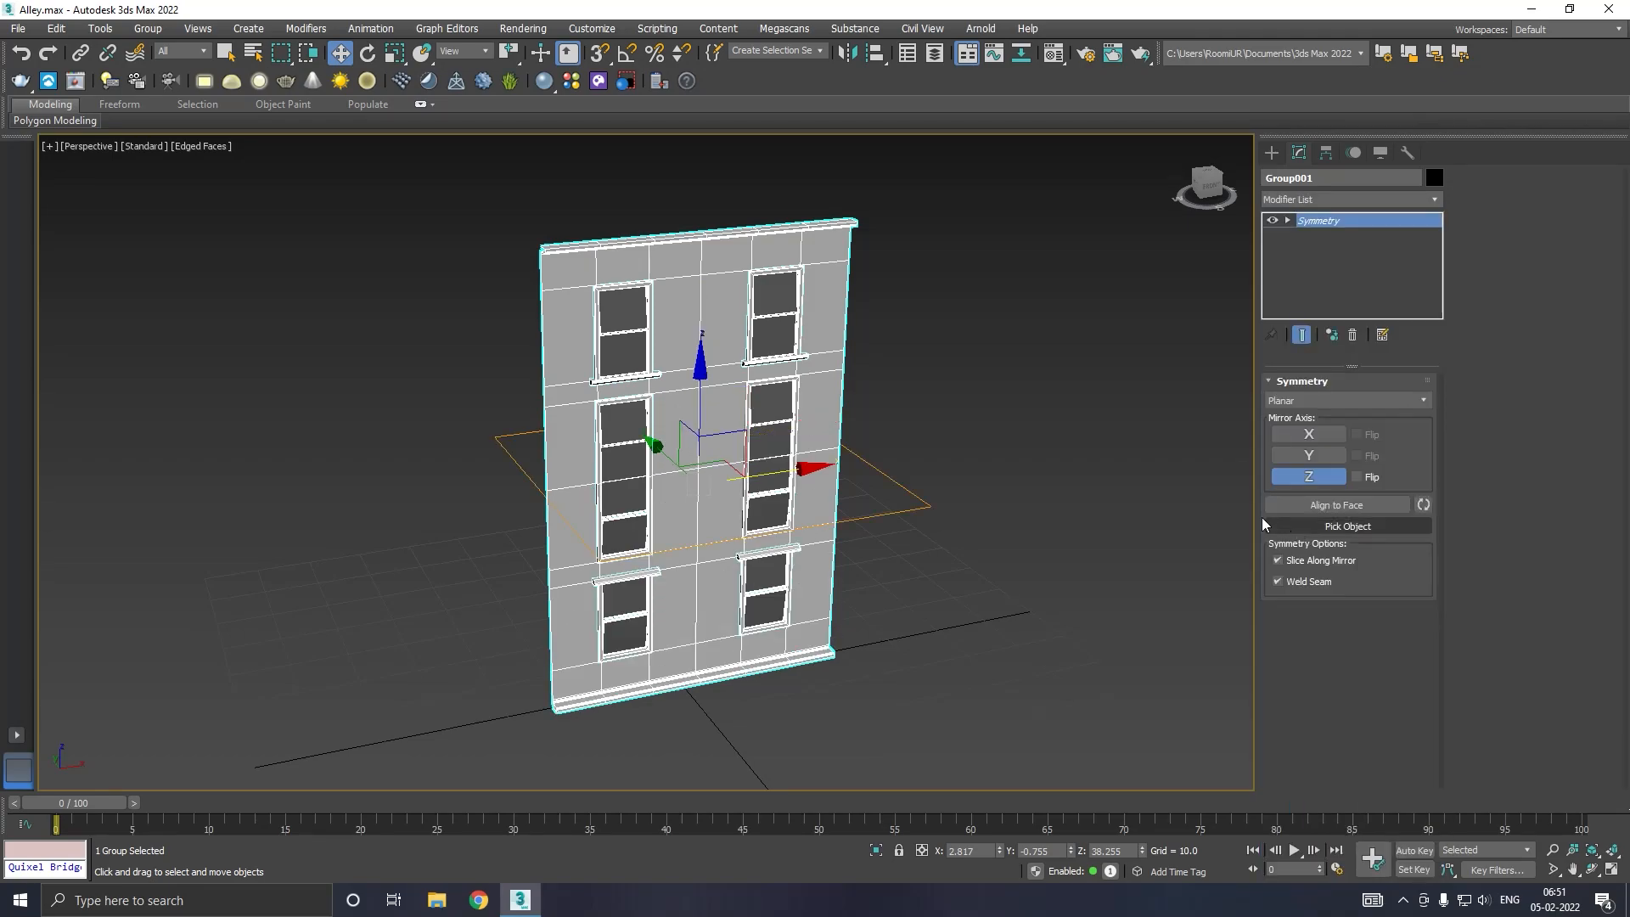
click(1290, 462)
click(1295, 453)
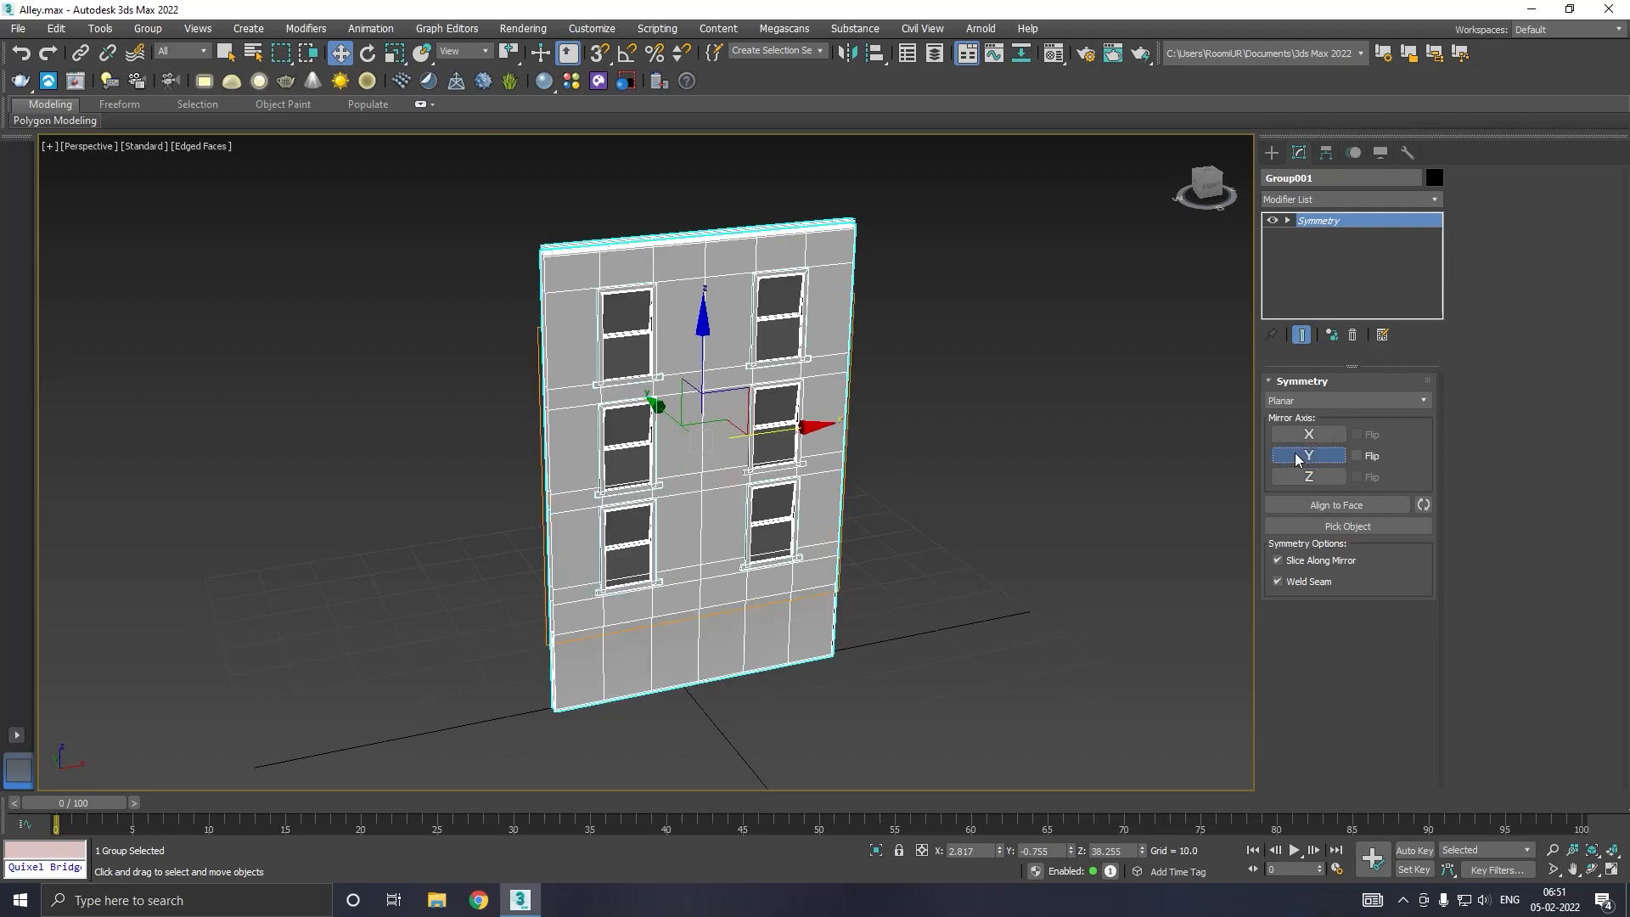
click(1295, 450)
click(1299, 435)
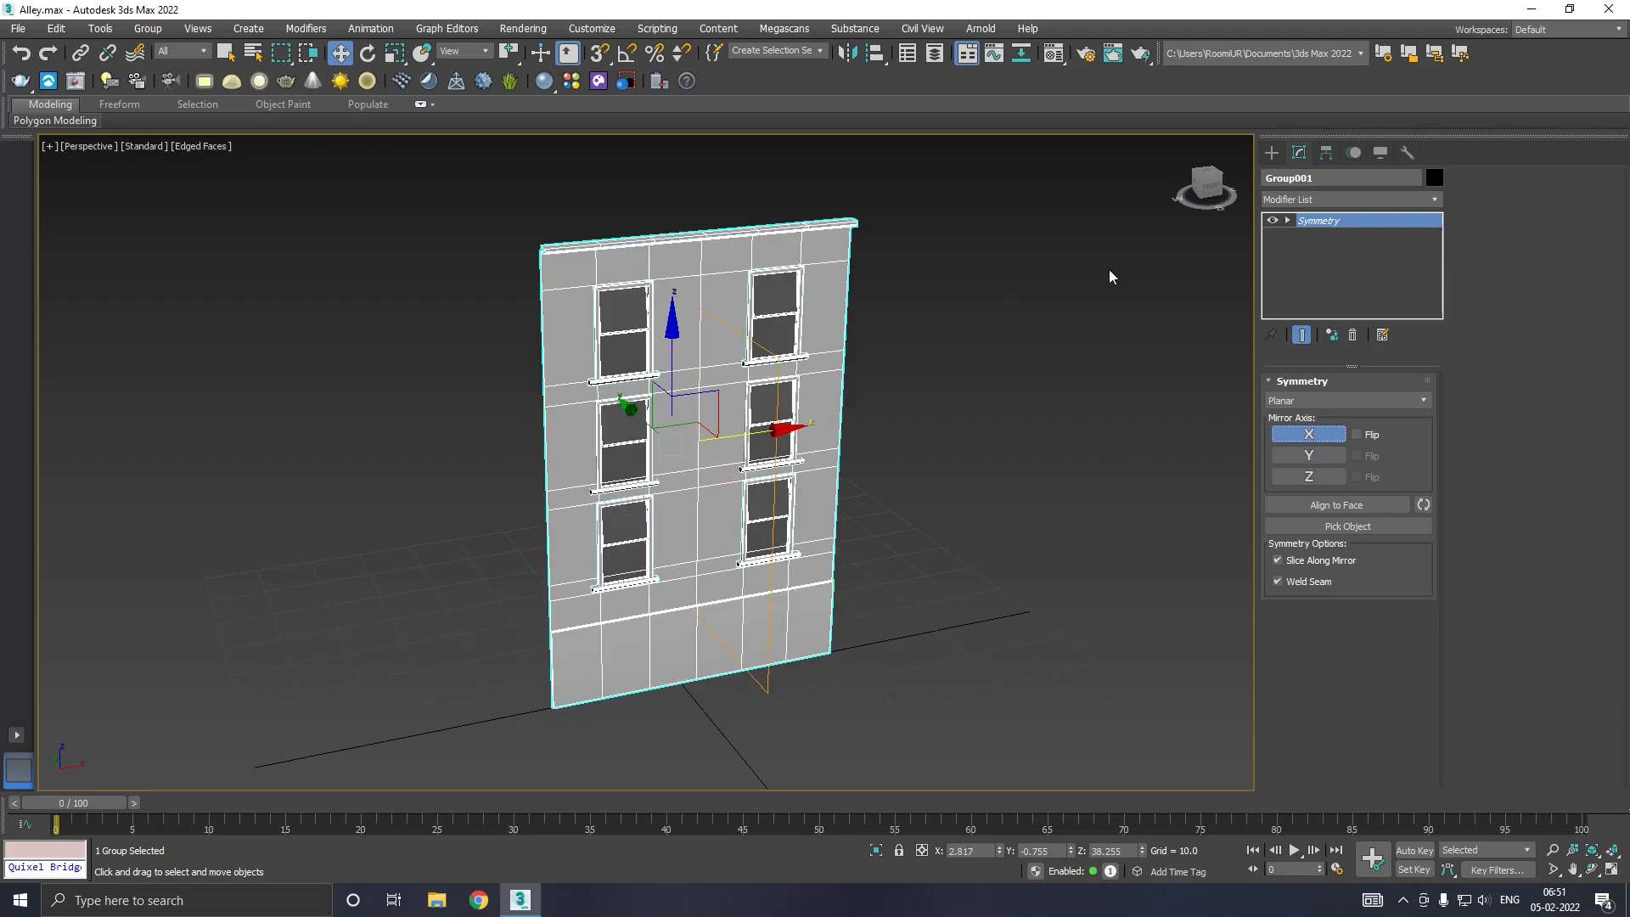
Step: Flip the symmetry direction and move the mirror plane along X so the facade extends to four window columns
key(1)
drag(787, 461, 809, 459)
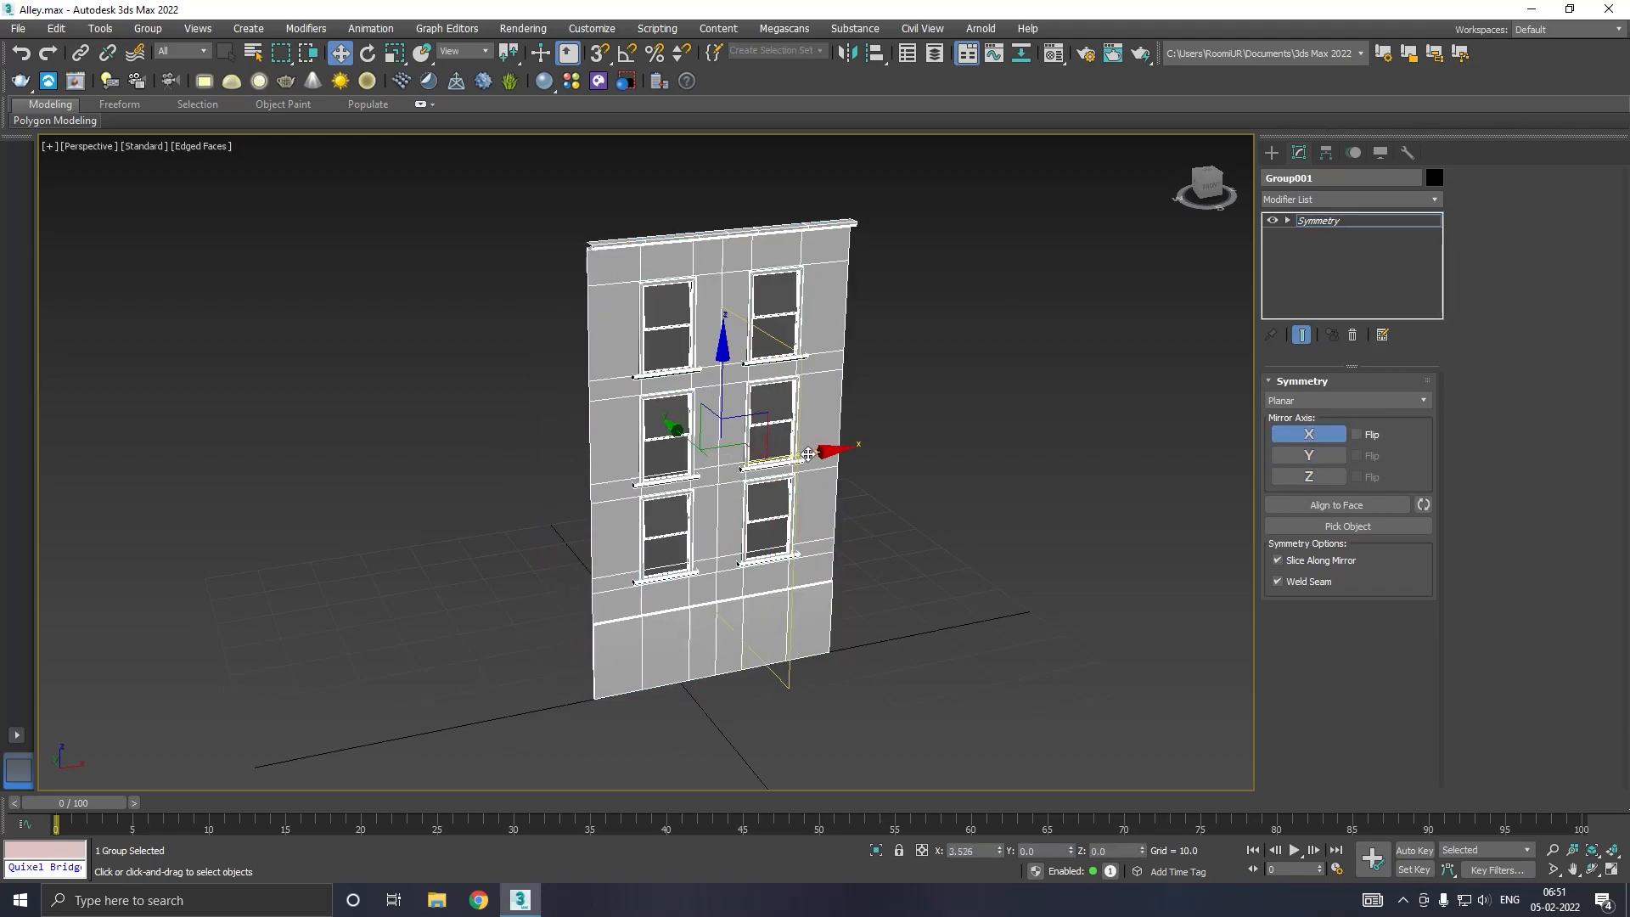
click(22, 53)
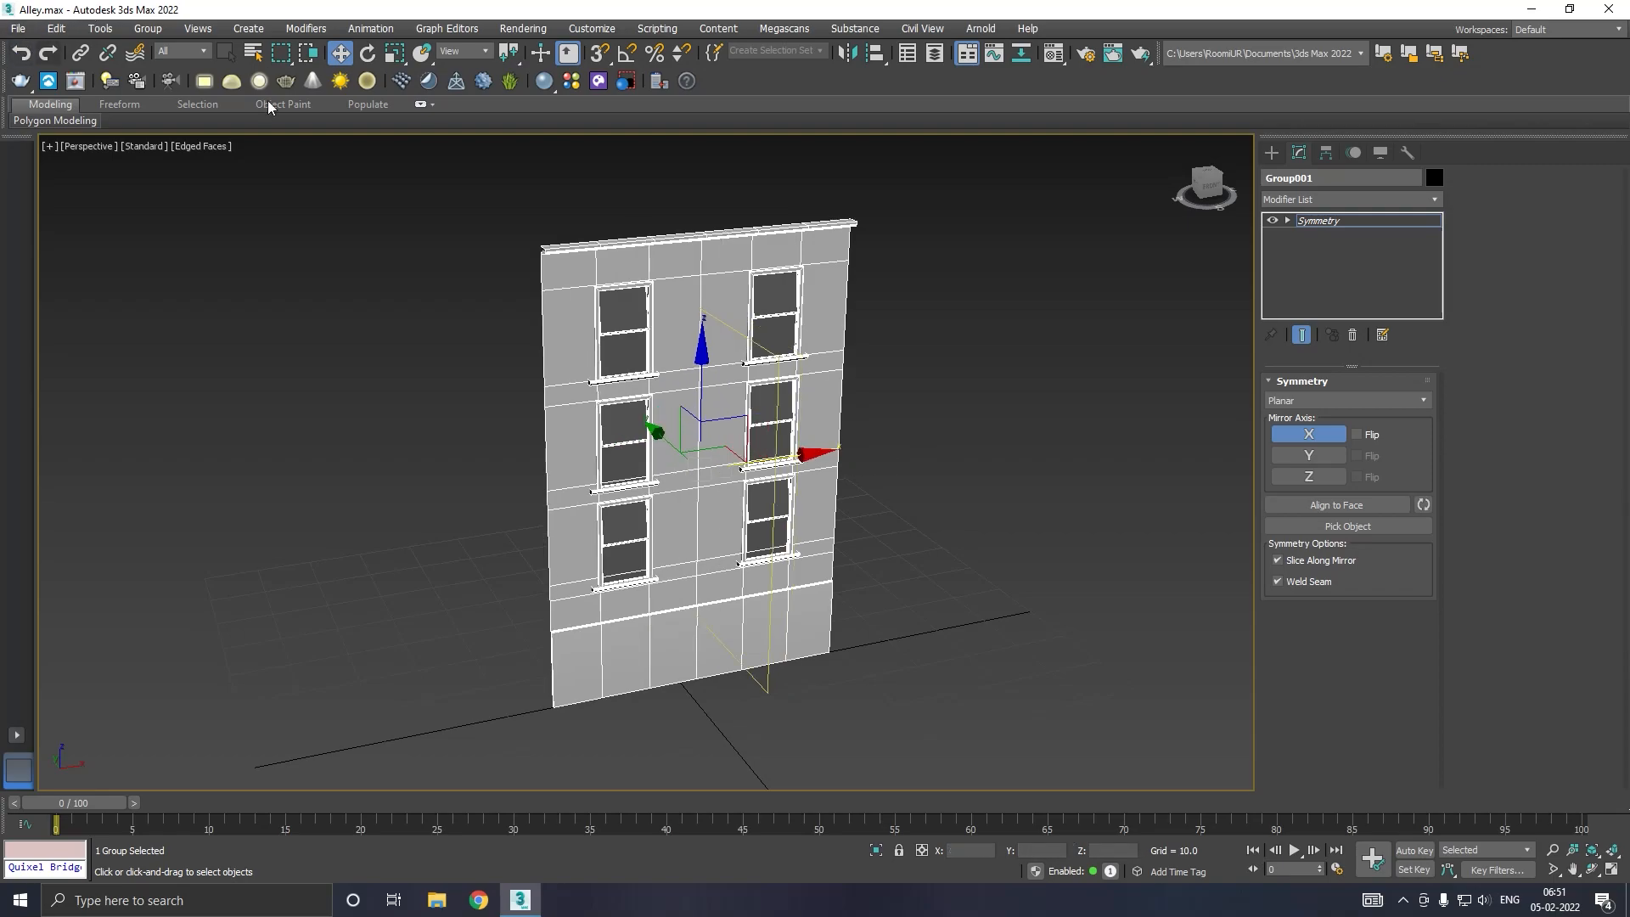
click(1355, 434)
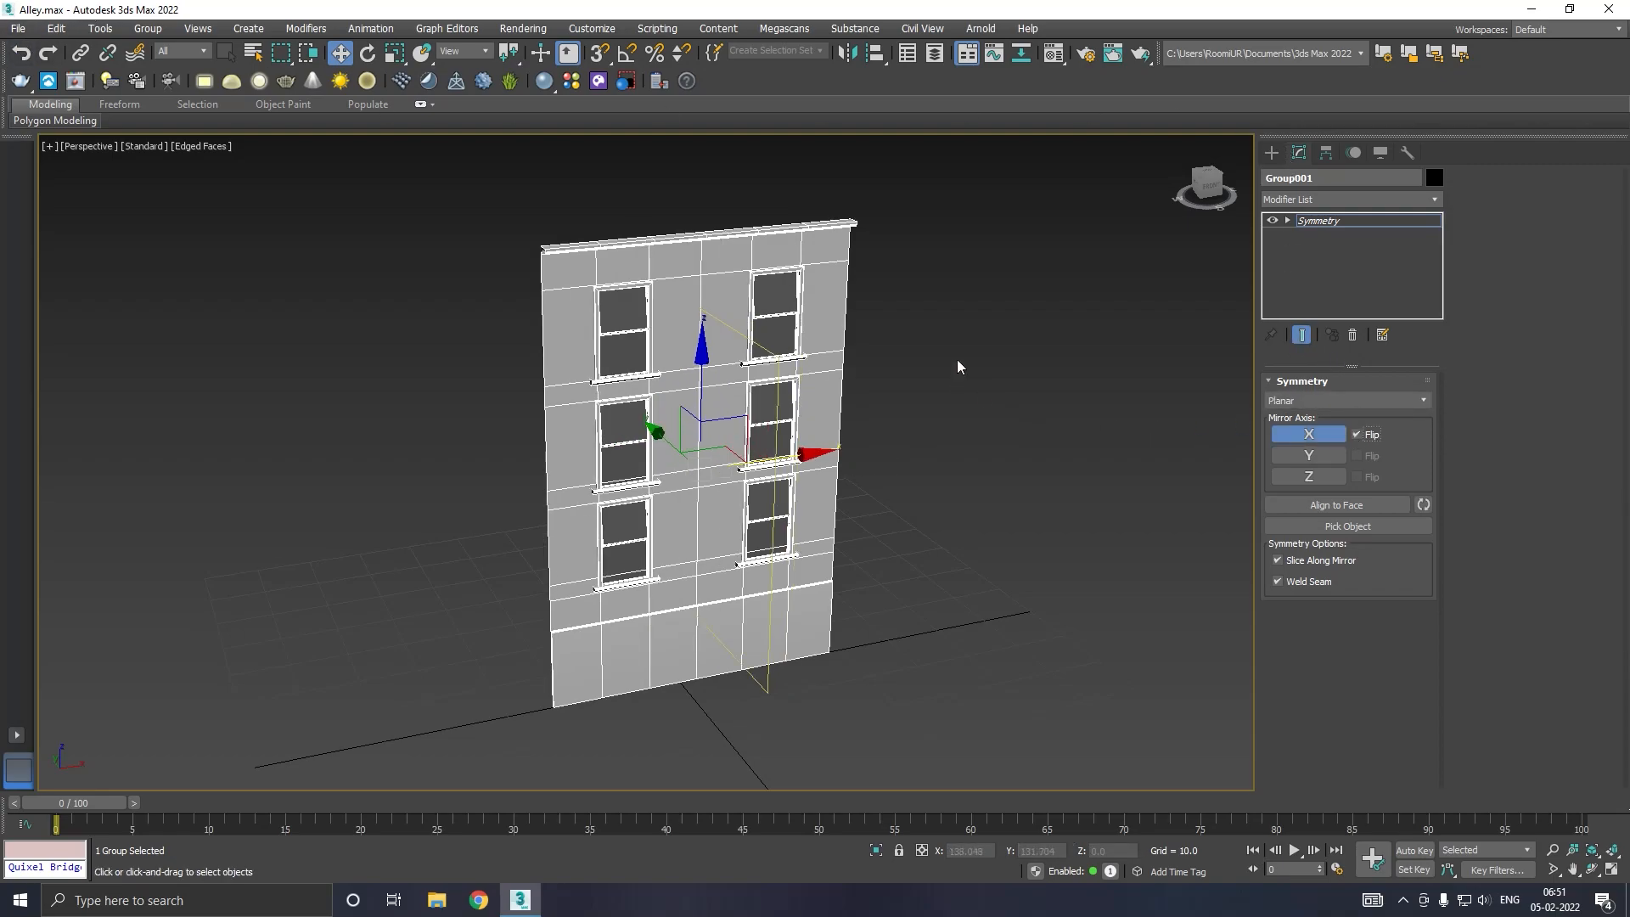
drag(791, 459, 925, 434)
middle_drag(934, 465, 914, 467)
middle_drag(832, 428, 650, 456)
mouse_move(650, 444)
mouse_down()
mouse_move(674, 439)
mouse_move(651, 436)
mouse_up()
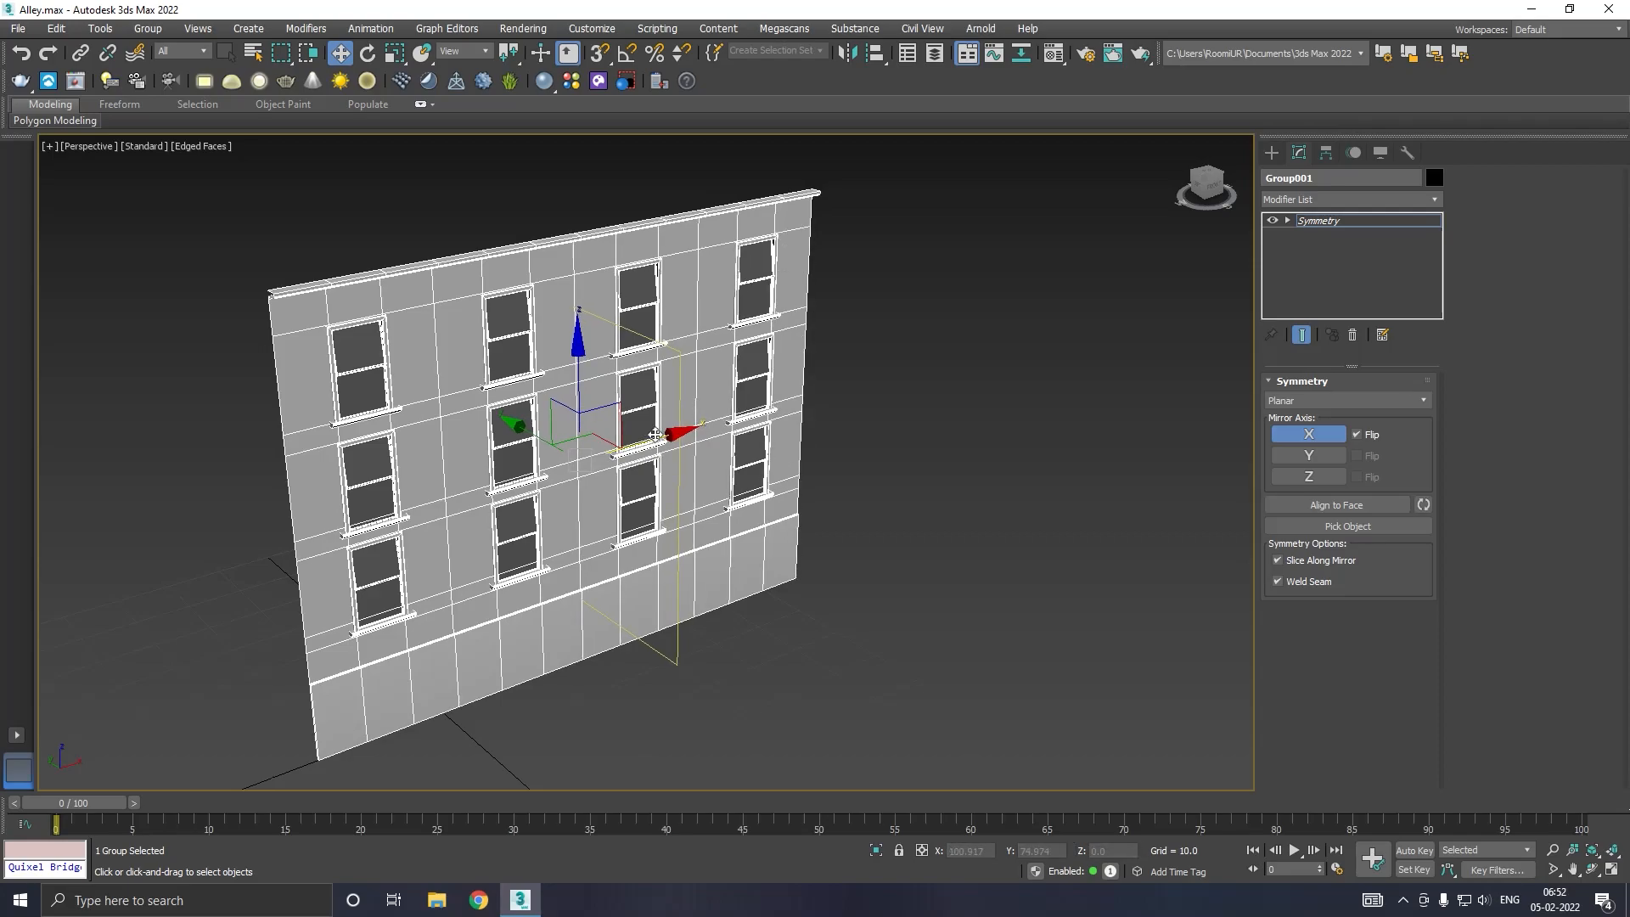
mouse_move(655, 438)
mouse_down()
mouse_move(672, 436)
mouse_move(655, 438)
mouse_up()
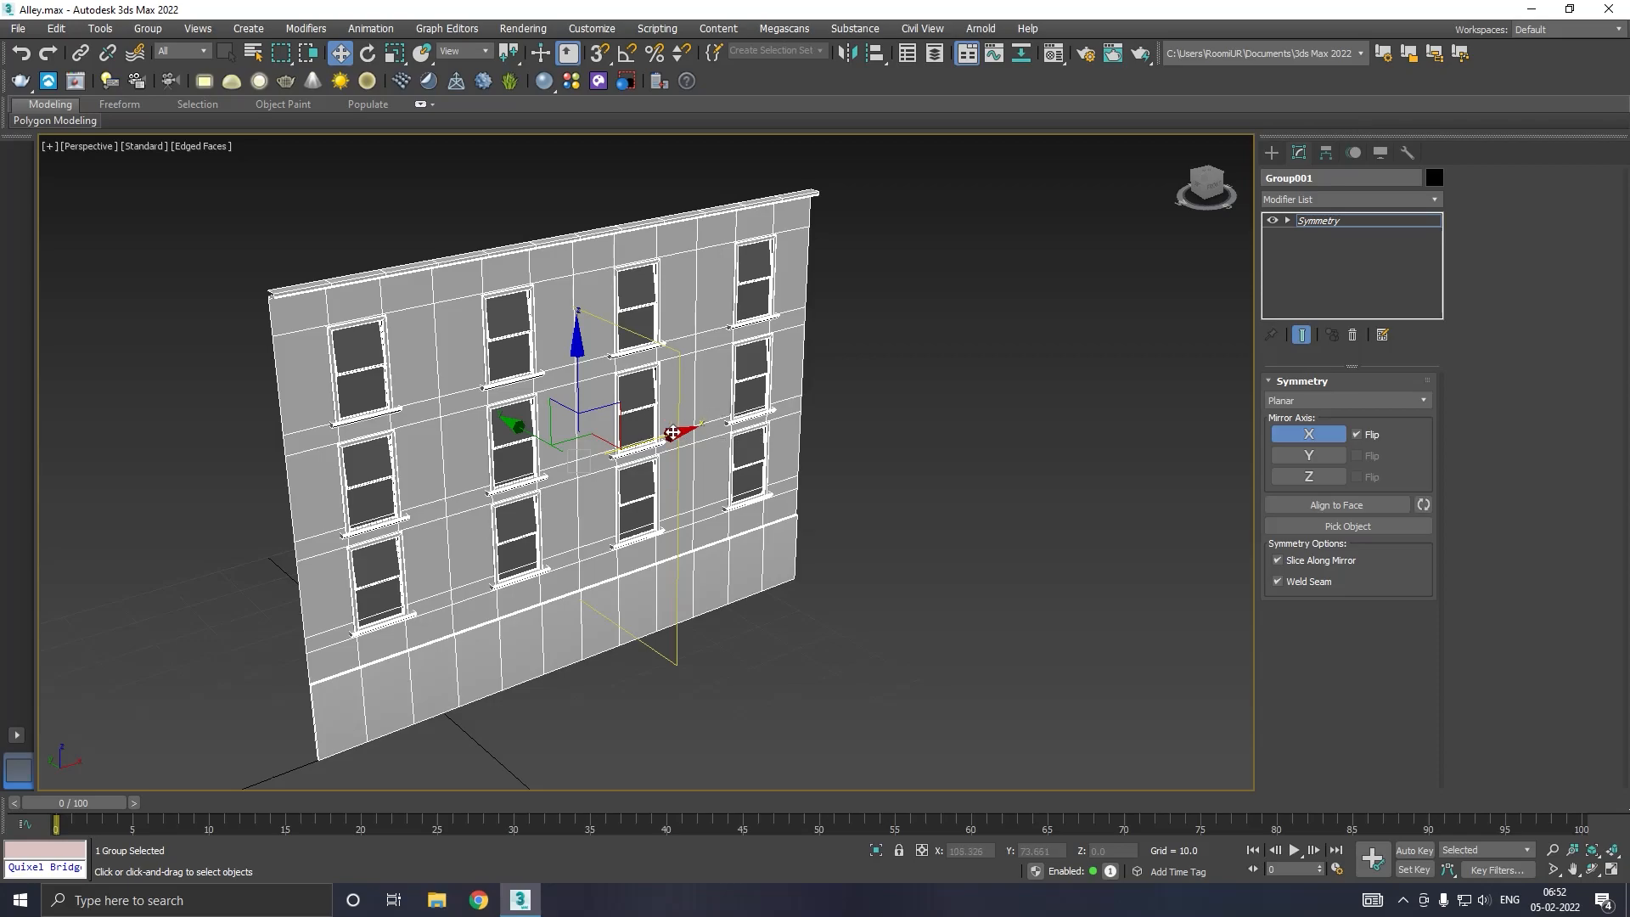
click(1316, 223)
Step: Clone the widened facade group along X, placing the copy beyond the original's far end
alt+middle_drag(1172, 271, 683, 435)
mouse_move(658, 435)
shift+mouse_down()
mouse_move(1172, 382)
mouse_move(1297, 308)
mouse_move(1071, 369)
shift+mouse_up()
click(822, 522)
Step: Move the copied facade's mirror plane inward along X so the copy narrows to two window columns
alt+middle_drag(883, 501, 1095, 458)
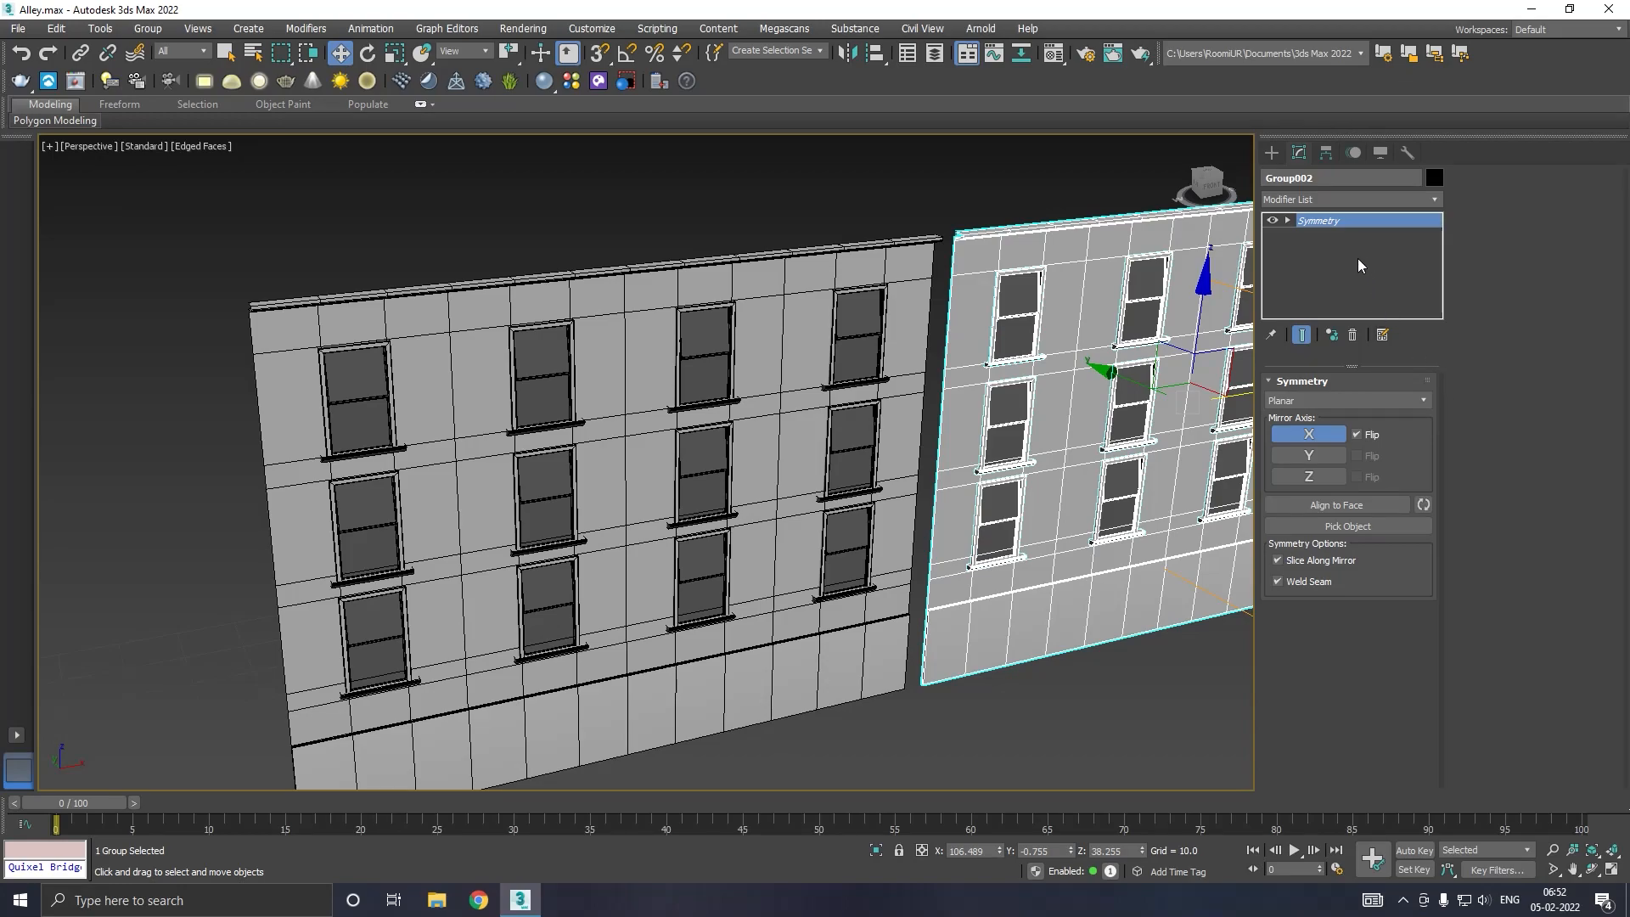
click(1327, 226)
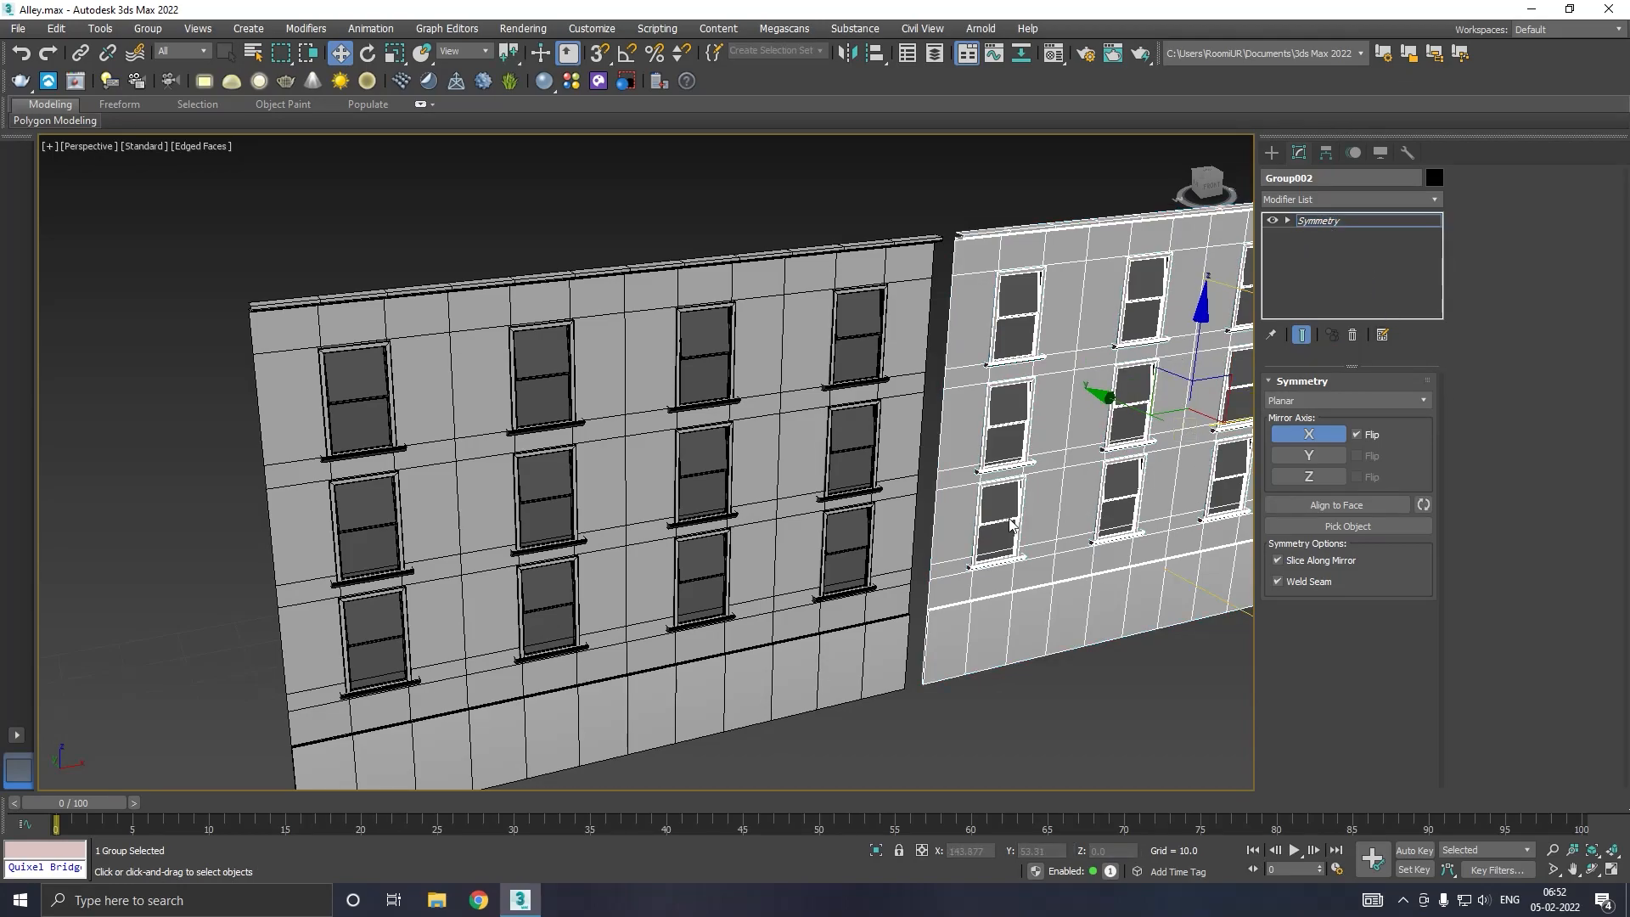
scroll(783, 552, down, 3)
drag(1135, 467, 1056, 462)
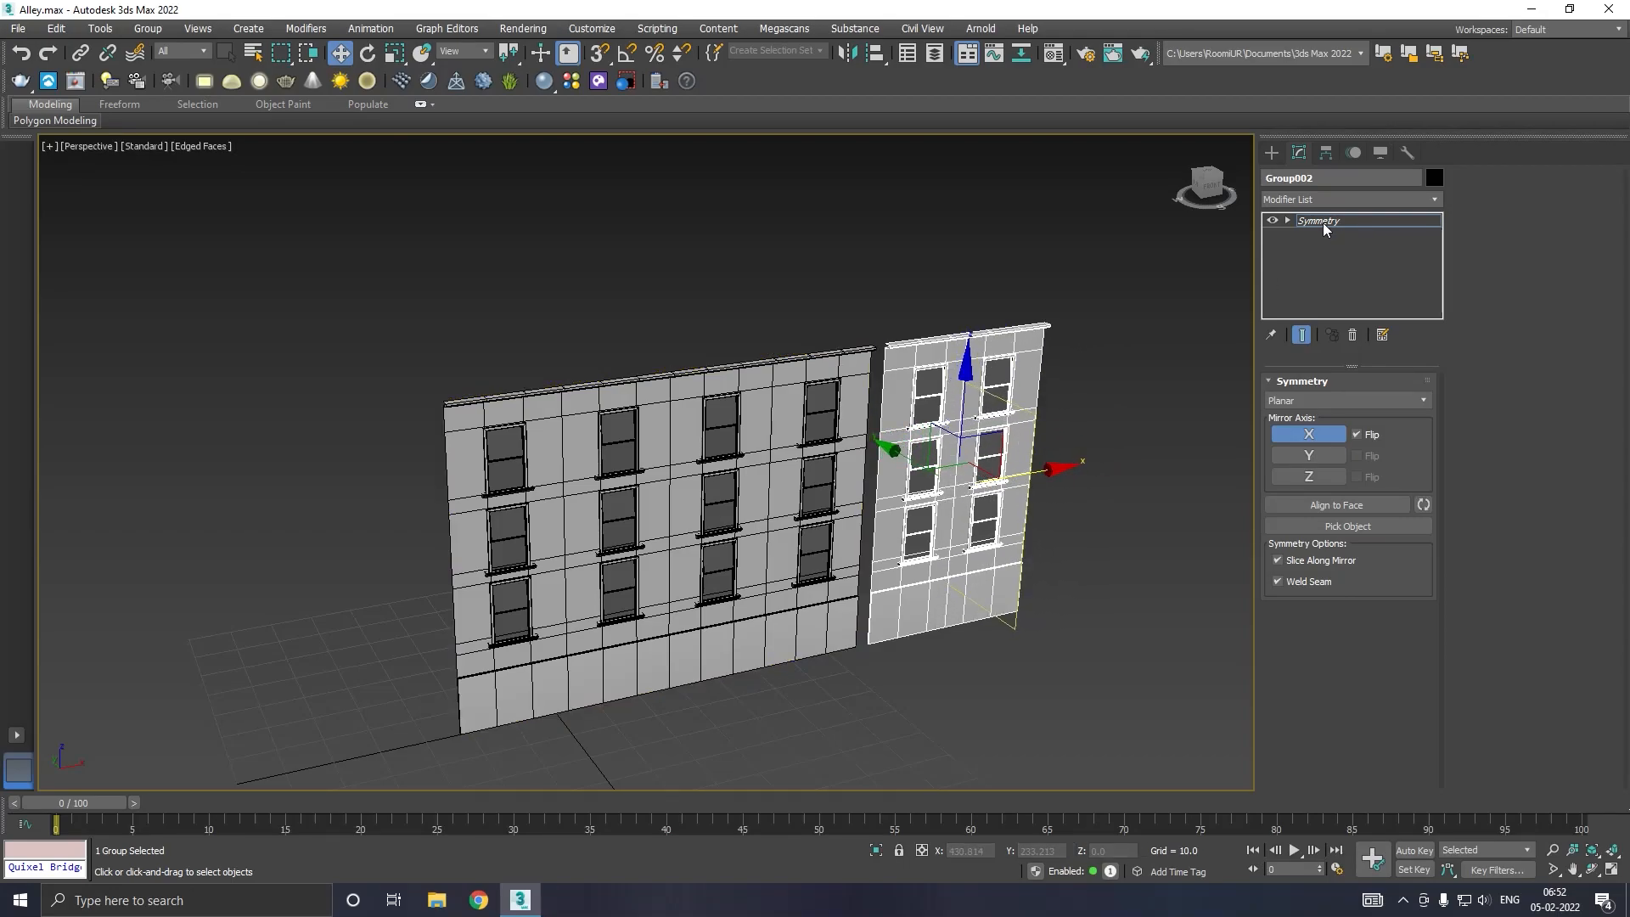
click(1322, 222)
Step: Move the narrow facade along X to about 102.76 so it butts against the end of the first facade
alt+middle_drag(1040, 497, 1011, 505)
scroll(985, 450, up, 3)
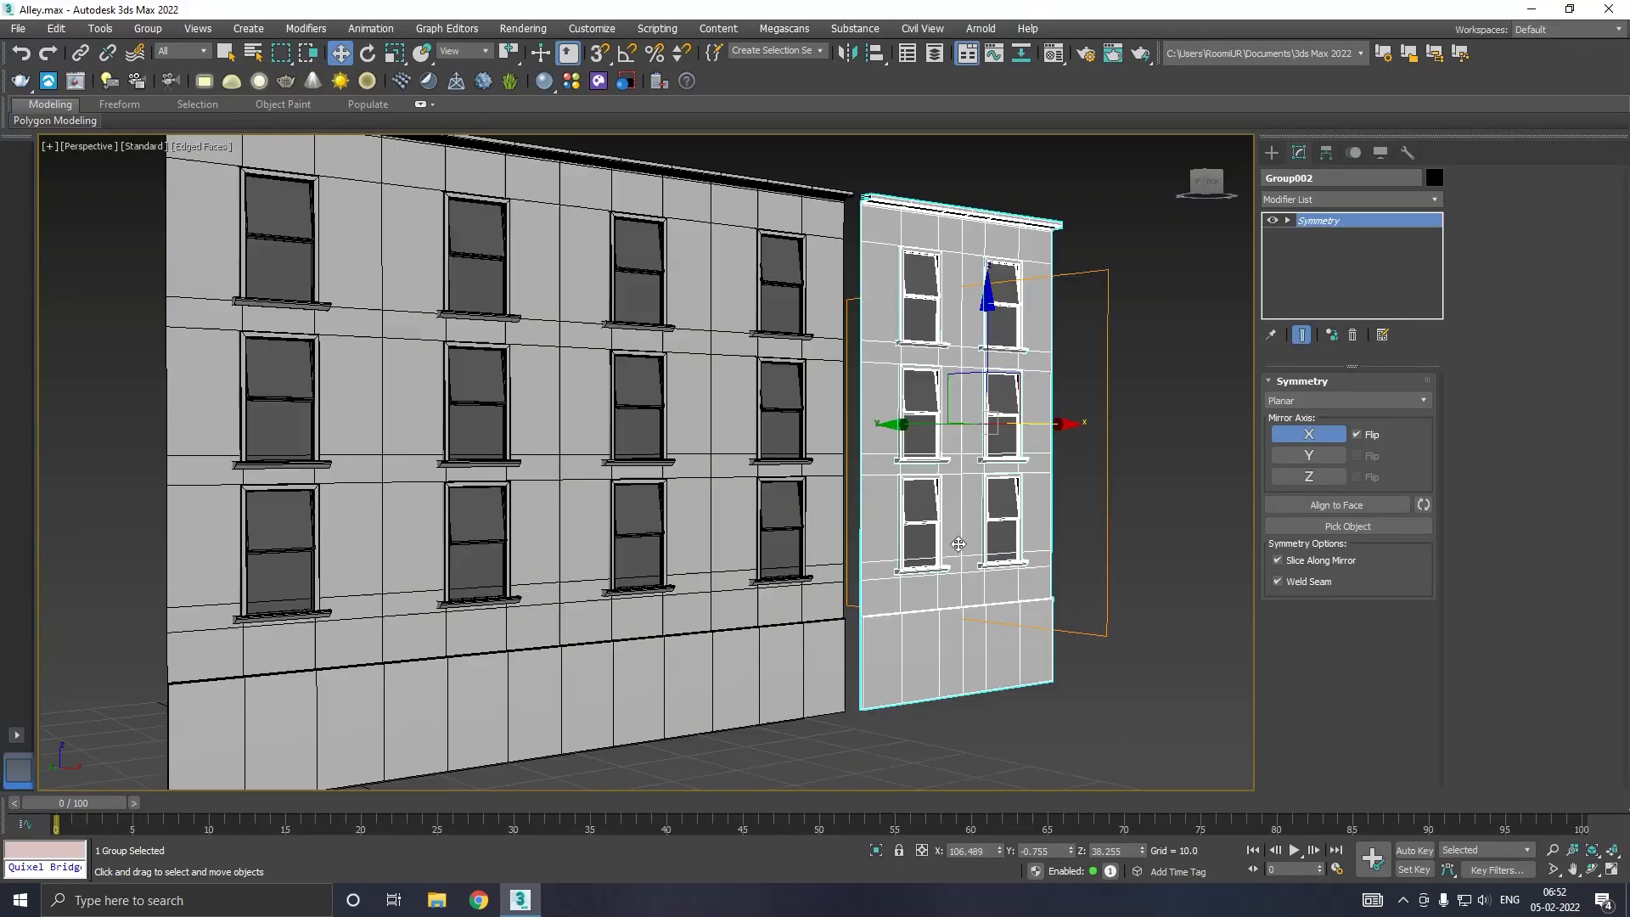
drag(1031, 427, 1017, 423)
scroll(769, 462, down, 5)
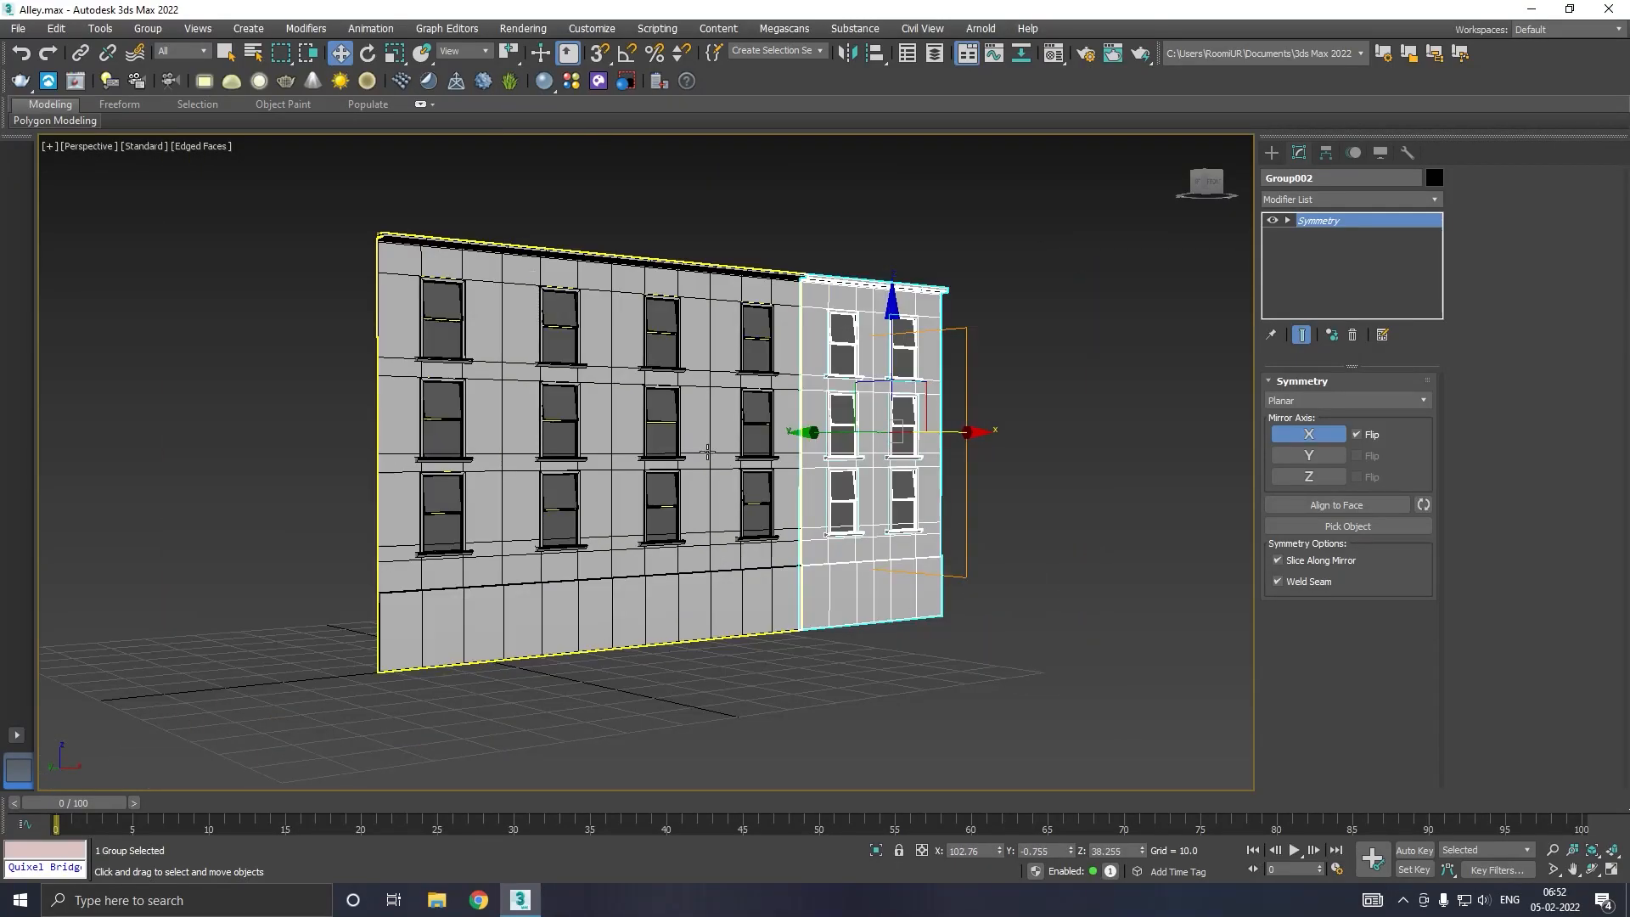
Step: Clone the narrow facade along X to about 146.971 so the new copy adjoins its outer end
middle_drag(971, 574, 833, 537)
scroll(834, 537, up, 6)
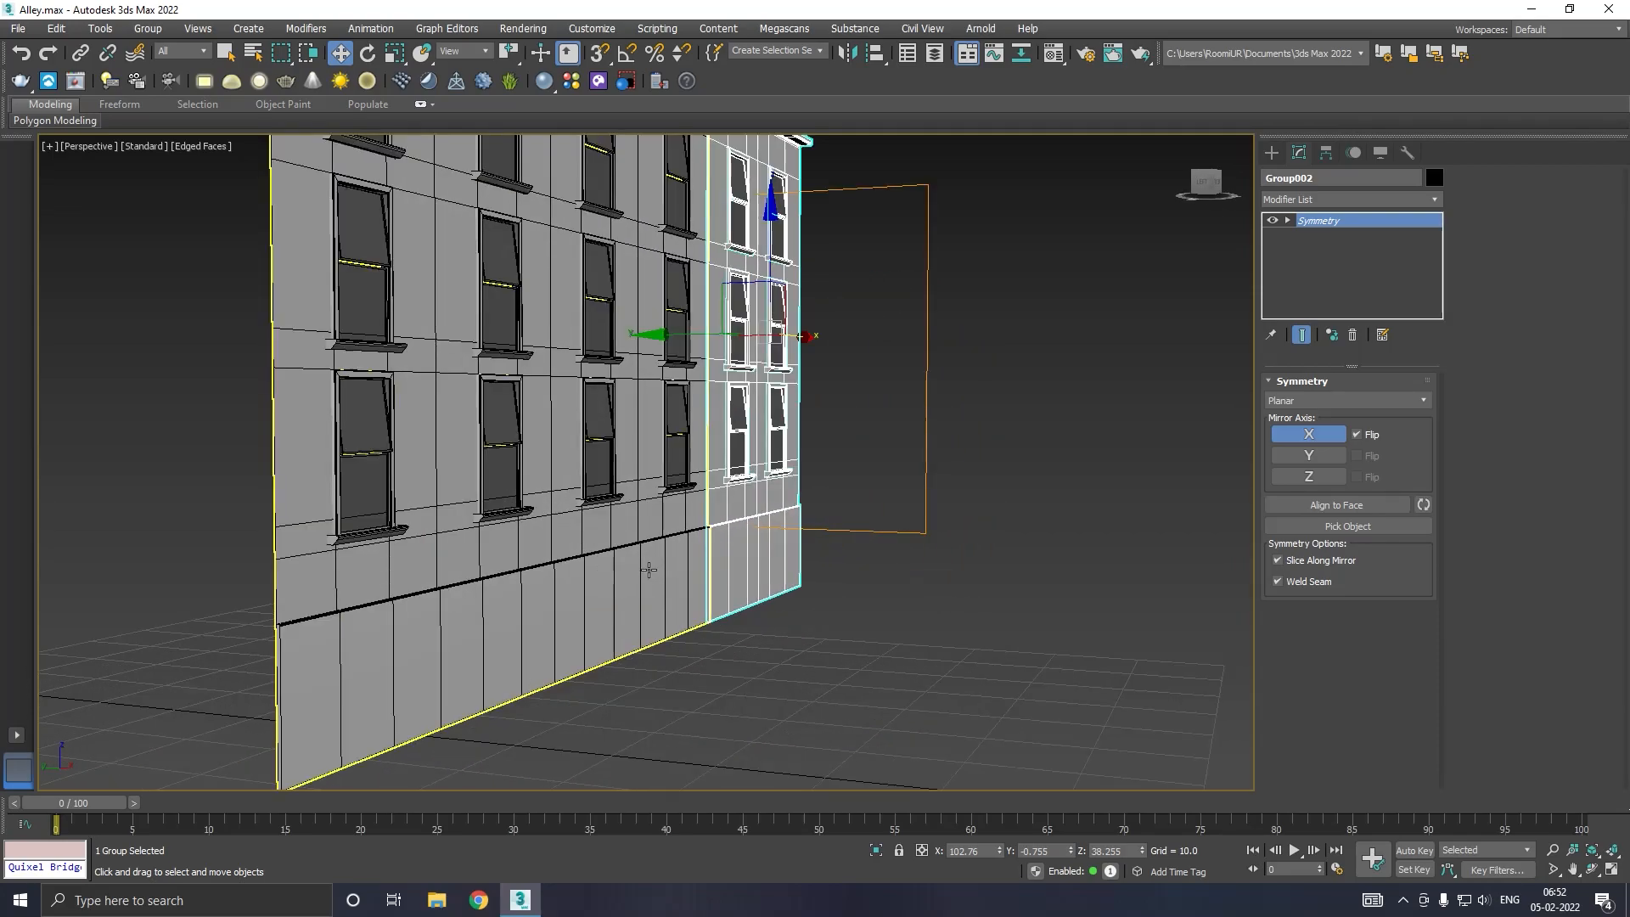
scroll(736, 606, down, 3)
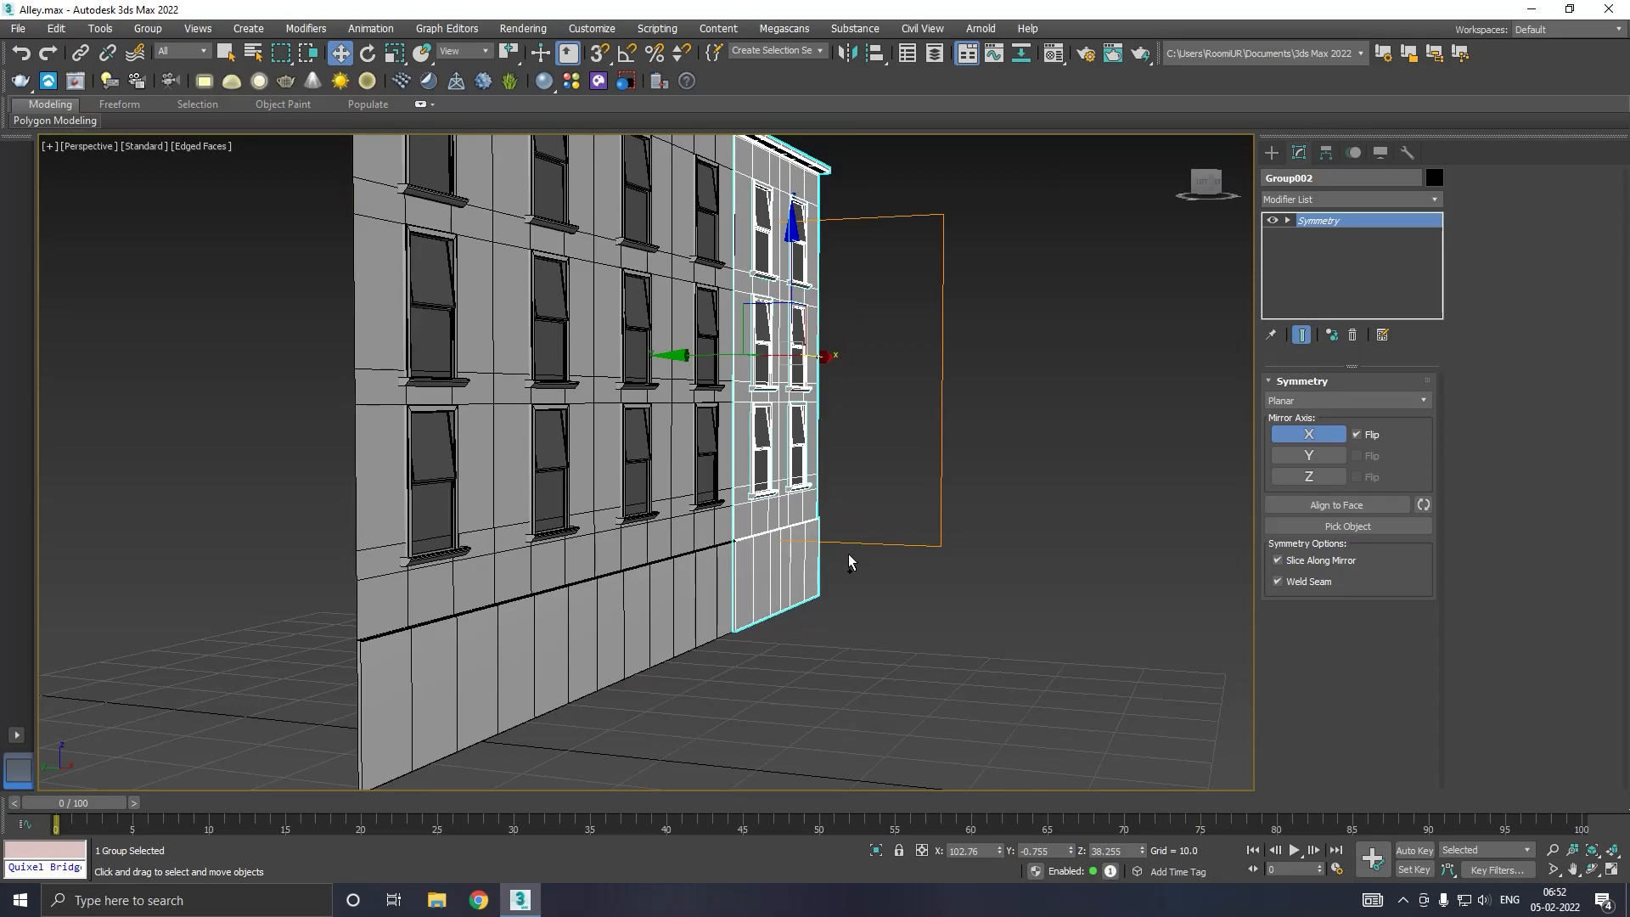
alt+middle_drag(871, 550, 777, 577)
scroll(863, 578, down, 3)
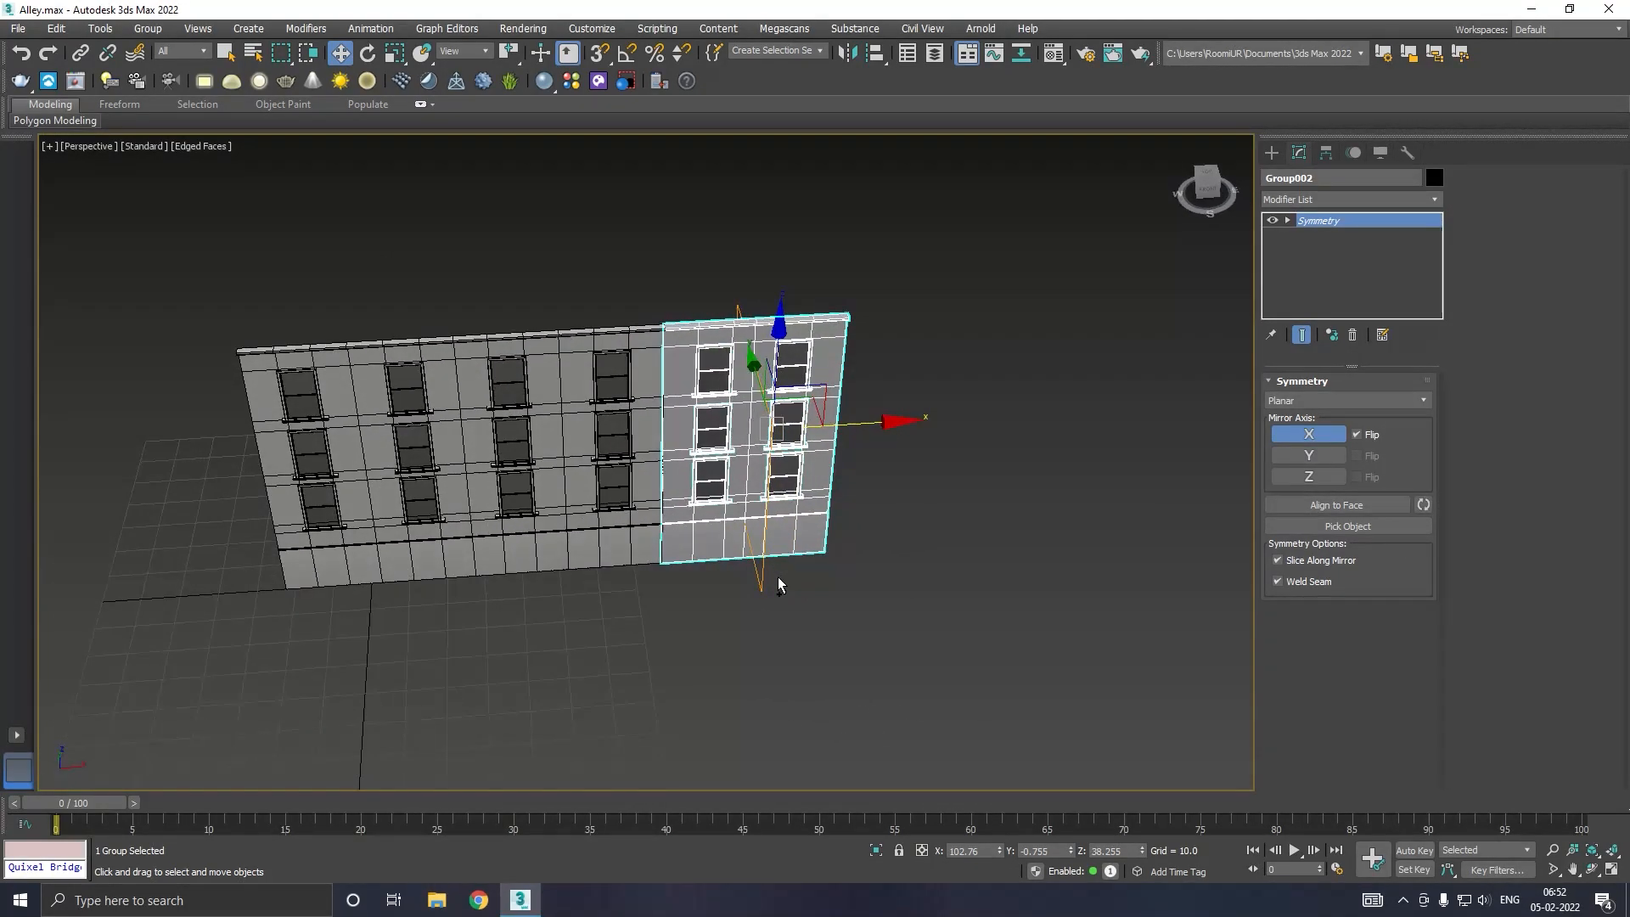
shift+drag(851, 422, 1028, 385)
click(810, 521)
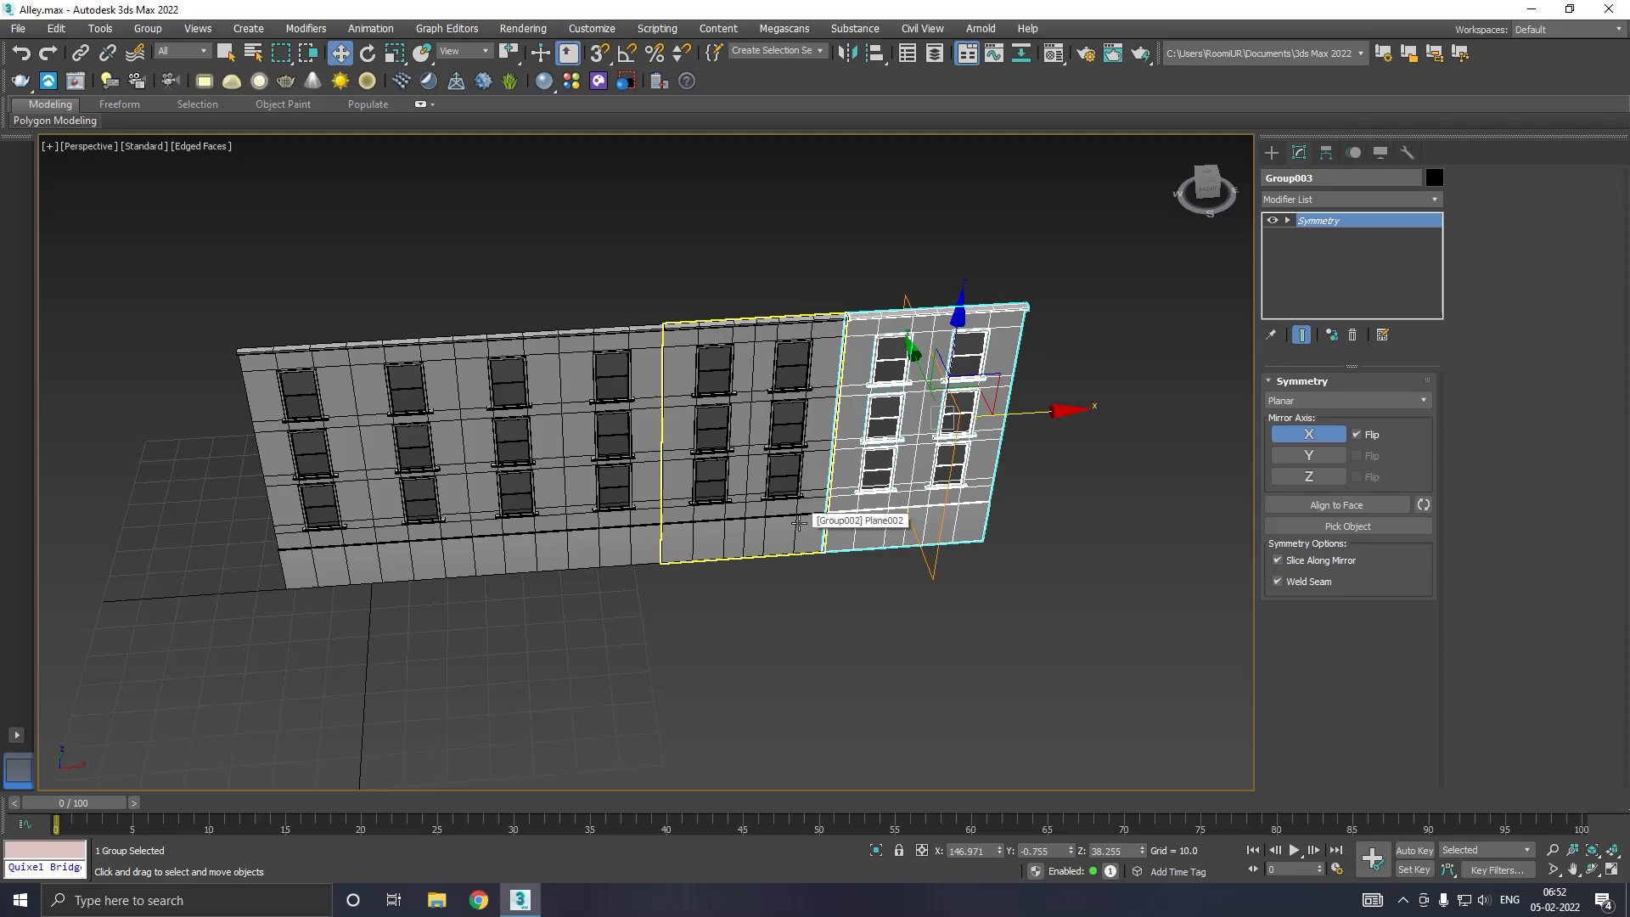
Step: Move the newest copy's mirror plane outward along X so that copy widens to four window columns
click(1030, 409)
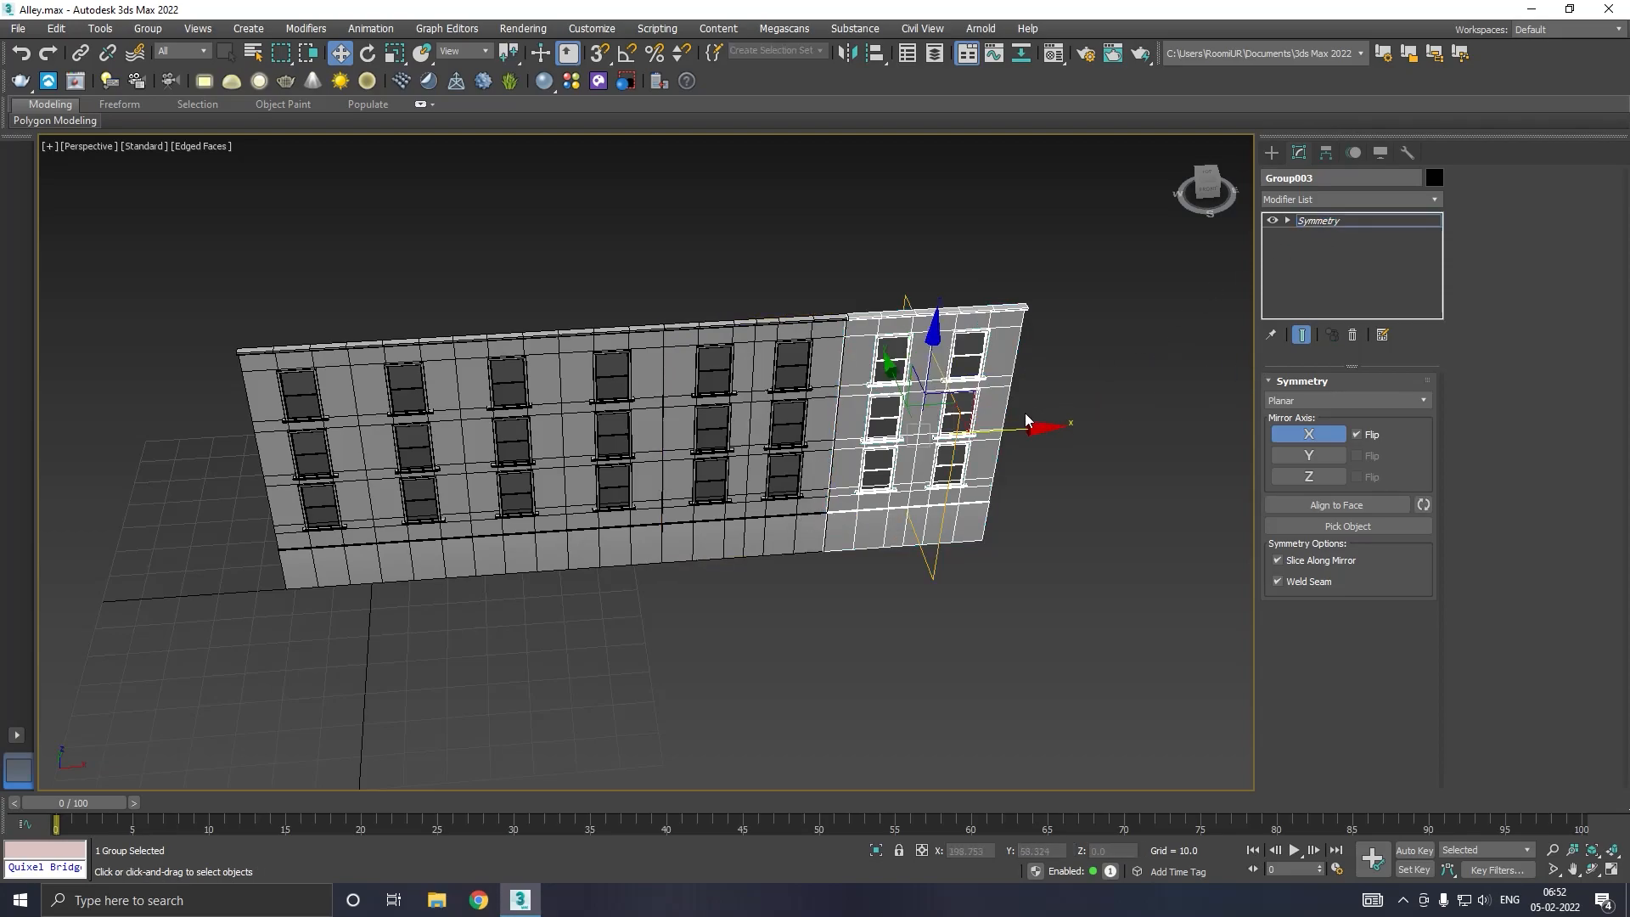
drag(999, 431, 1100, 422)
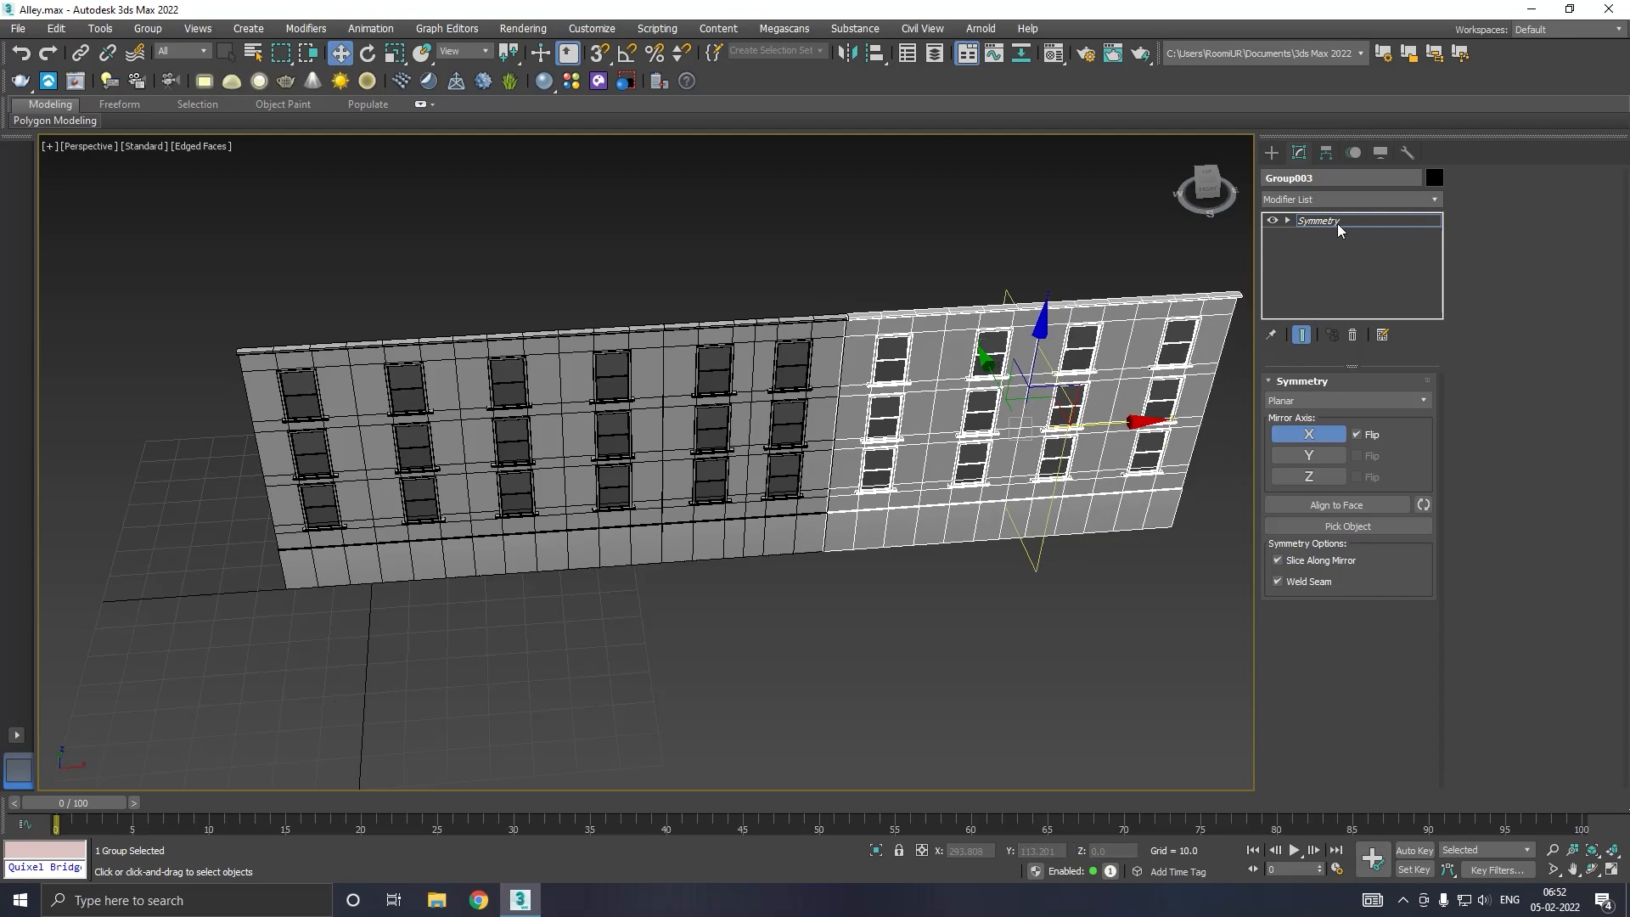
click(1337, 222)
click(1431, 199)
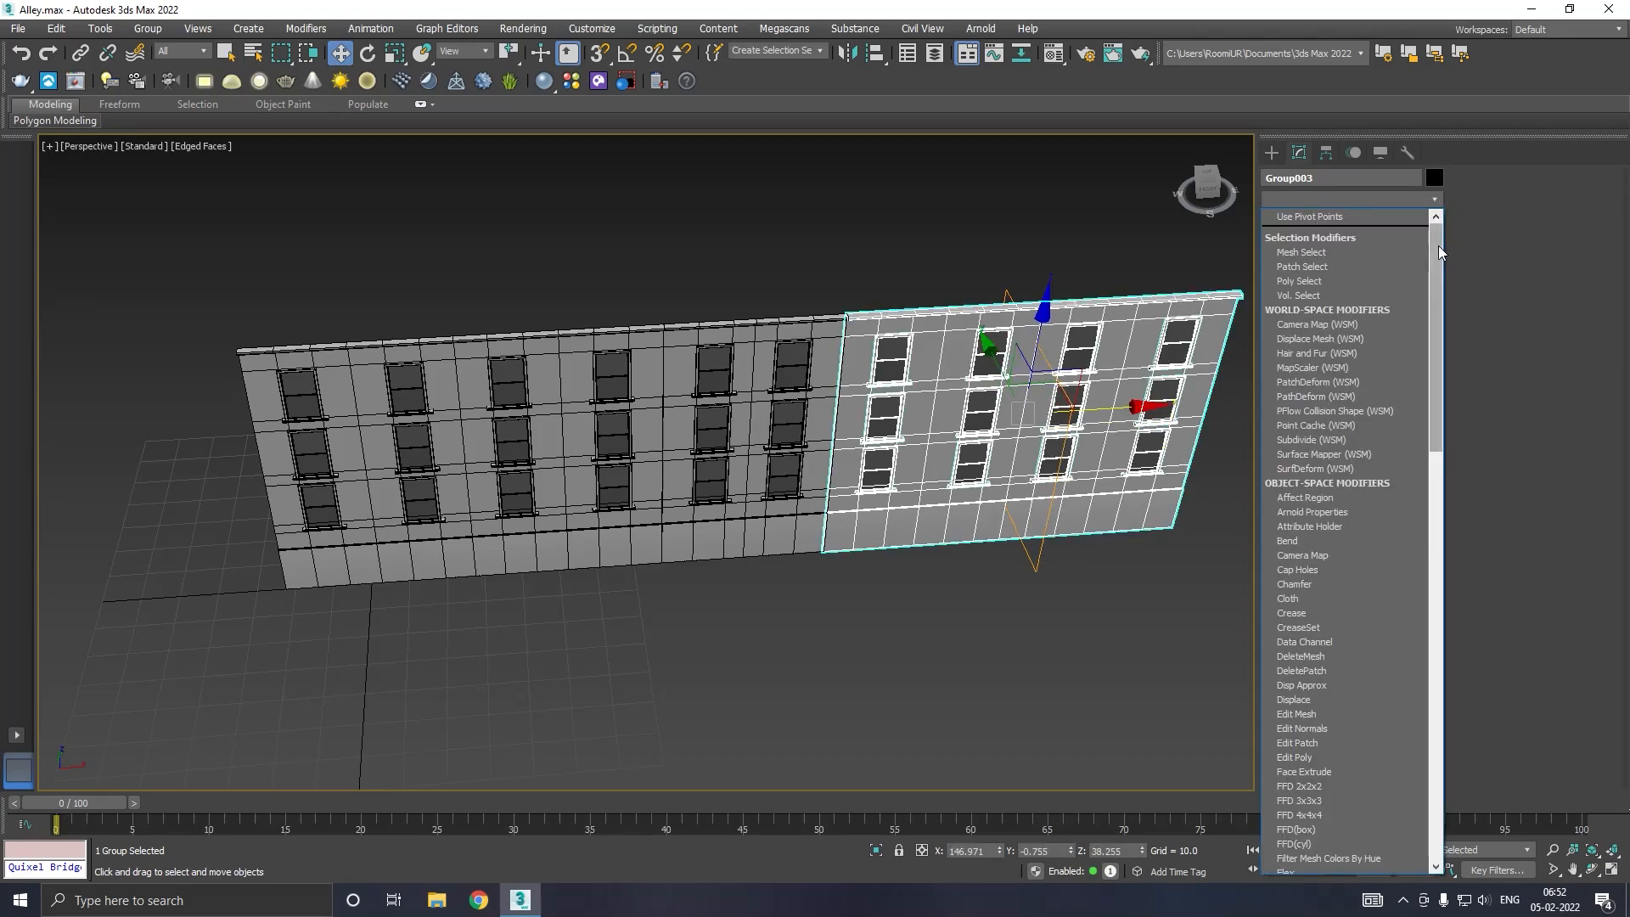
click(1107, 405)
Step: Shift the end facade's mirror plane slightly further outward along X to widen the section a little
alt+middle_drag(921, 507, 1037, 561)
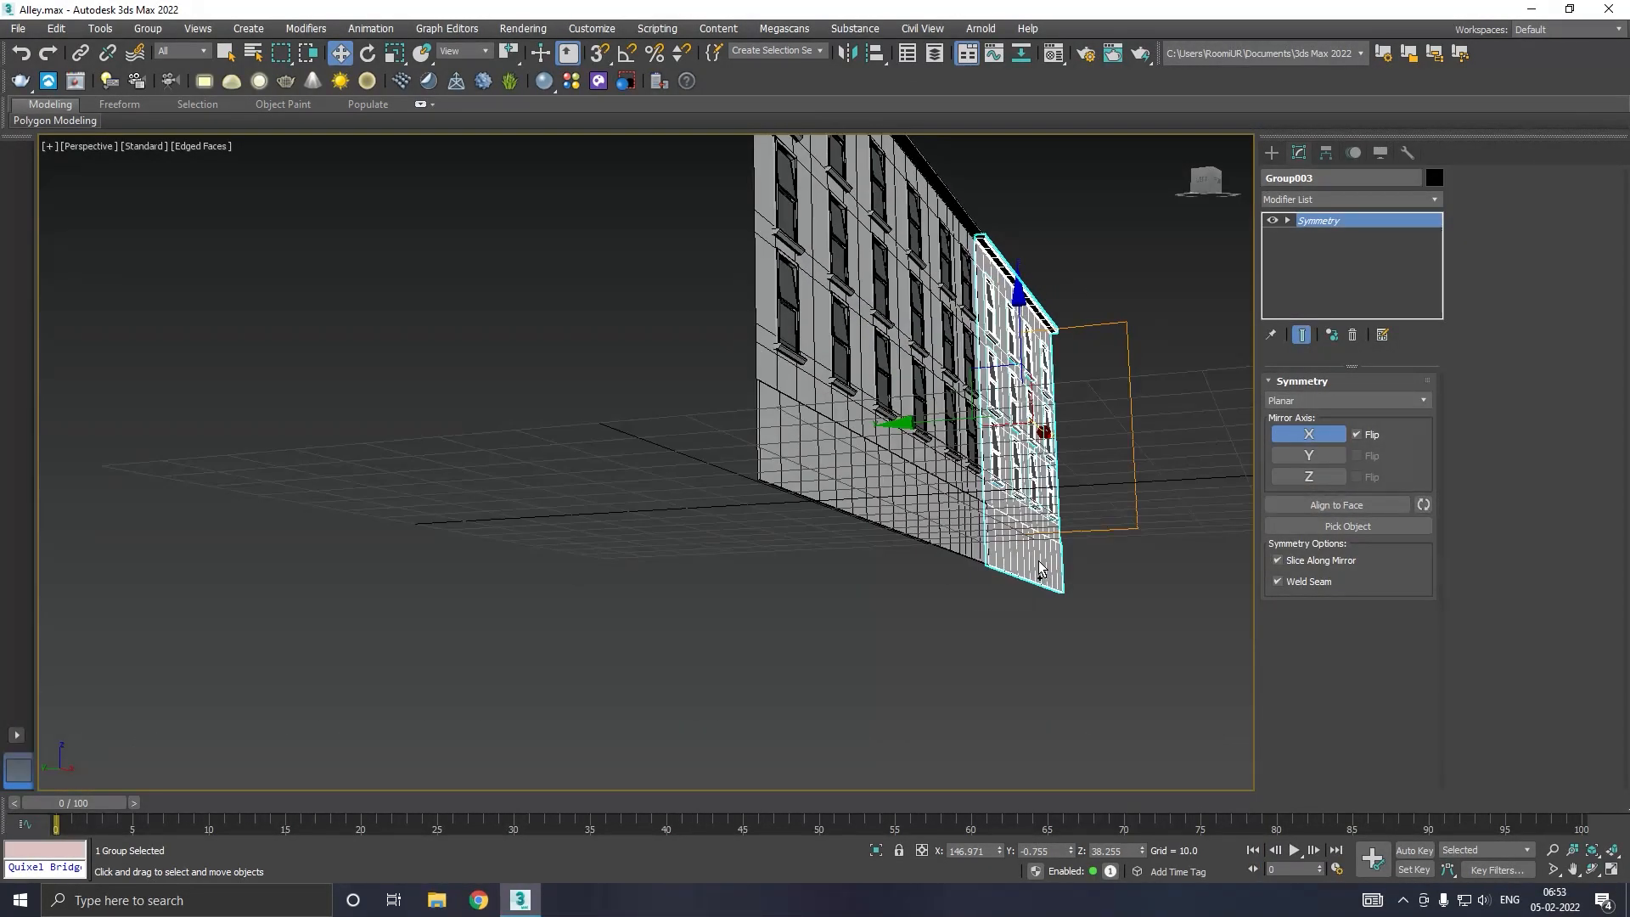
scroll(1010, 529, up, 2)
scroll(894, 619, down, 6)
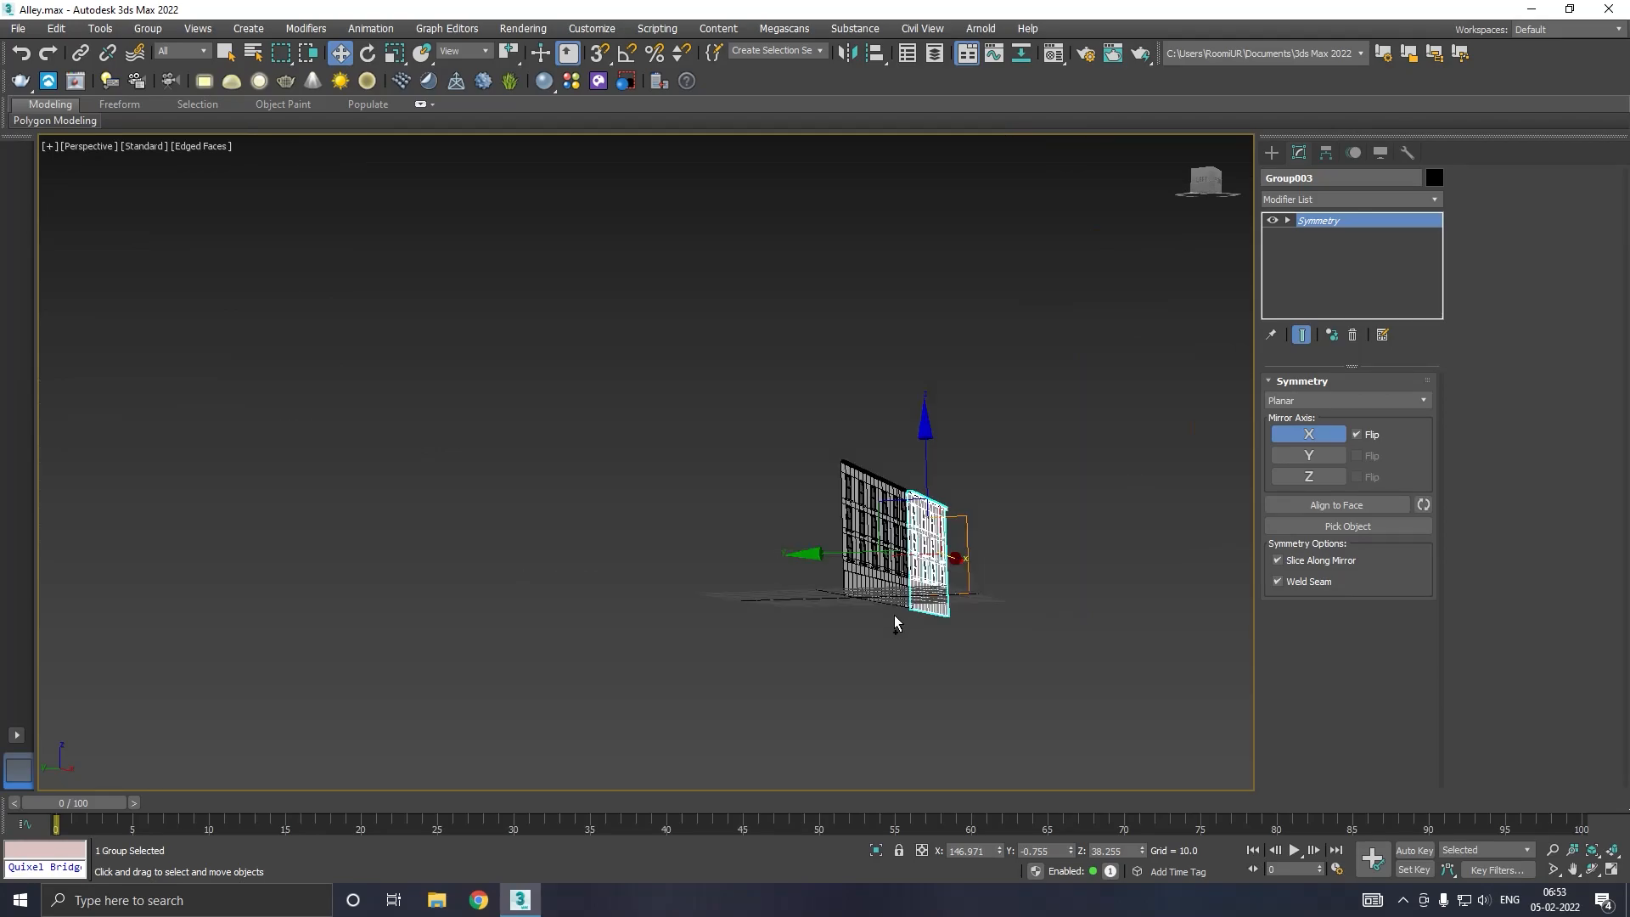
scroll(934, 563, up, 5)
alt+middle_drag(1011, 592, 913, 618)
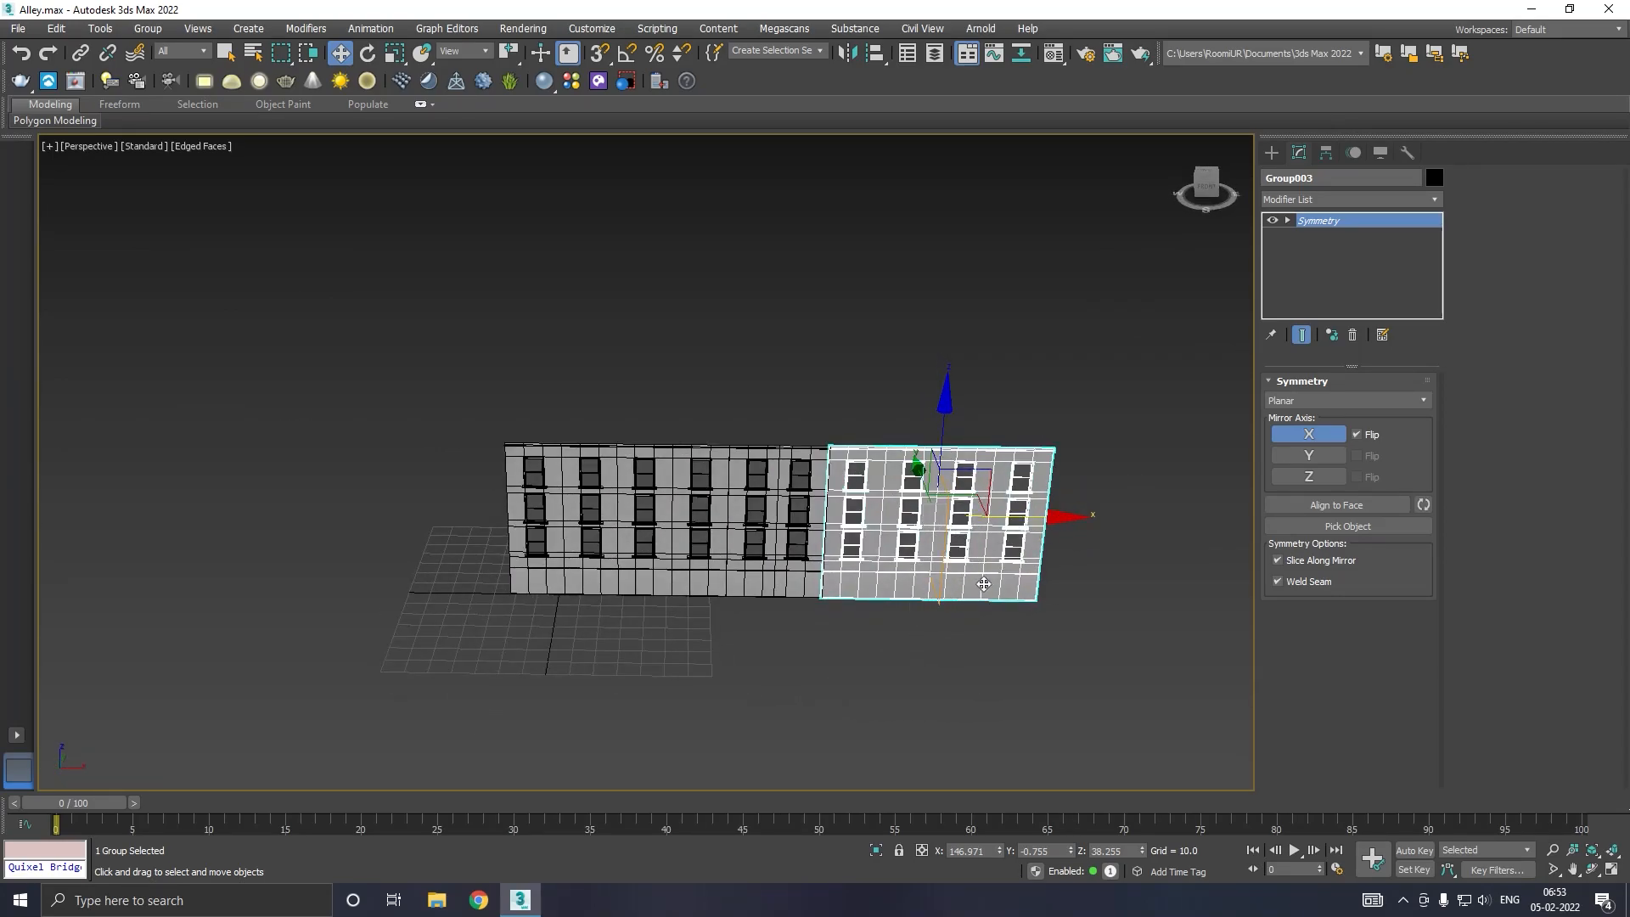
scroll(984, 584, up, 2)
scroll(1058, 496, up, 2)
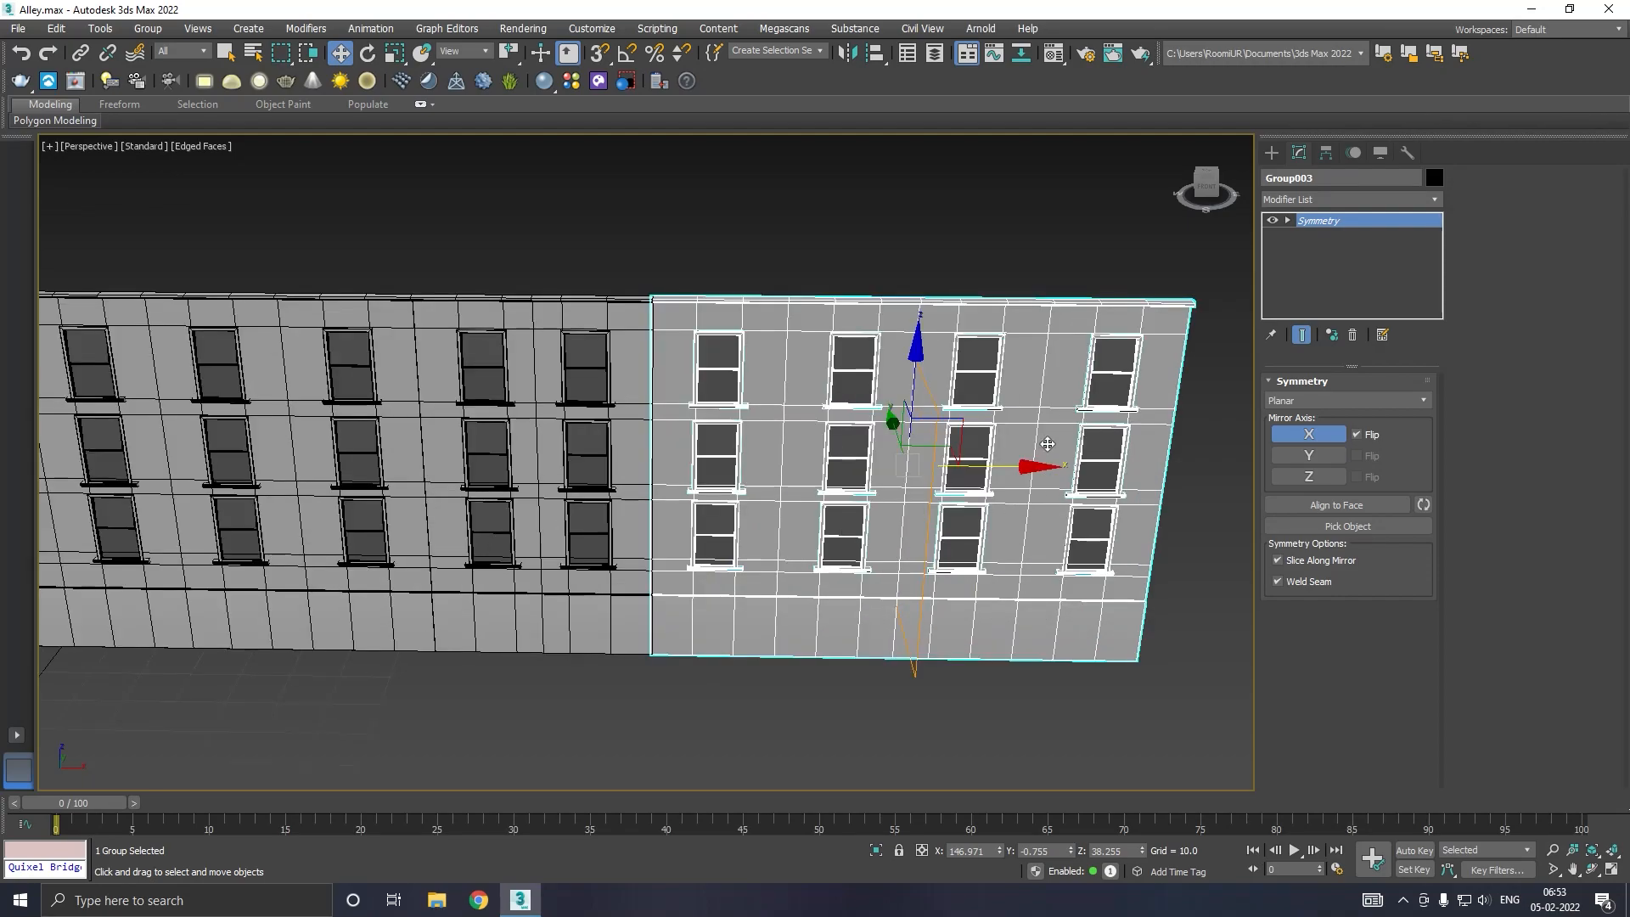
click(1306, 221)
drag(1009, 489, 1017, 446)
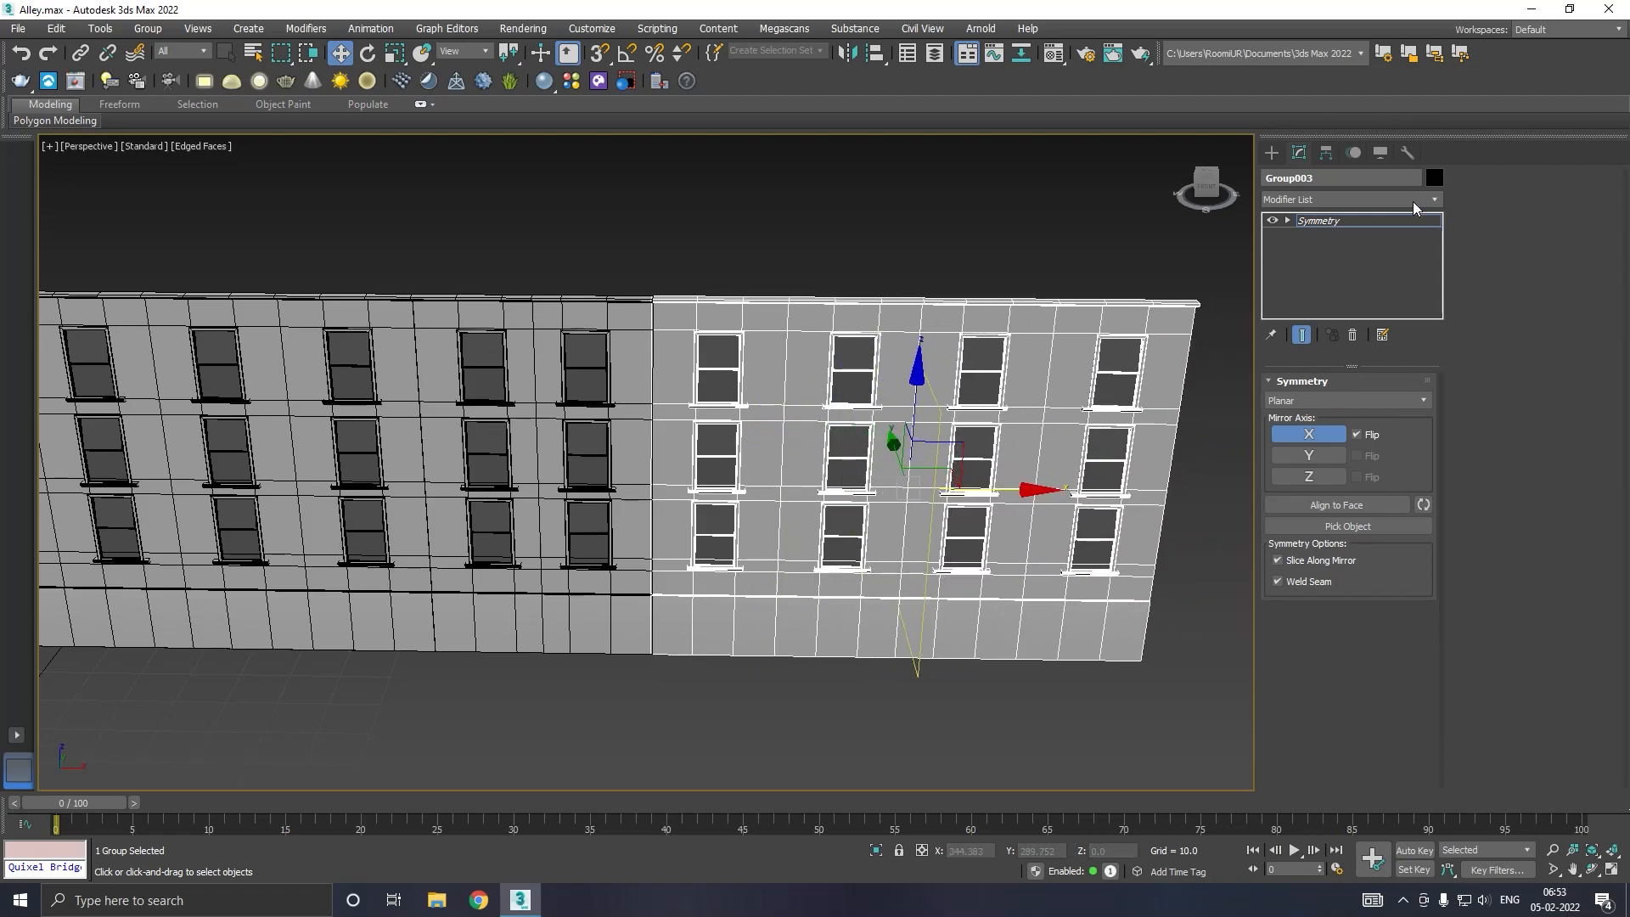
Step: Add a second Symmetry modifier to the end facade group, mirroring on the X axis with Flip on
click(1414, 215)
click(1414, 198)
scroll(1398, 654, down, 15)
scroll(1397, 654, down, 1)
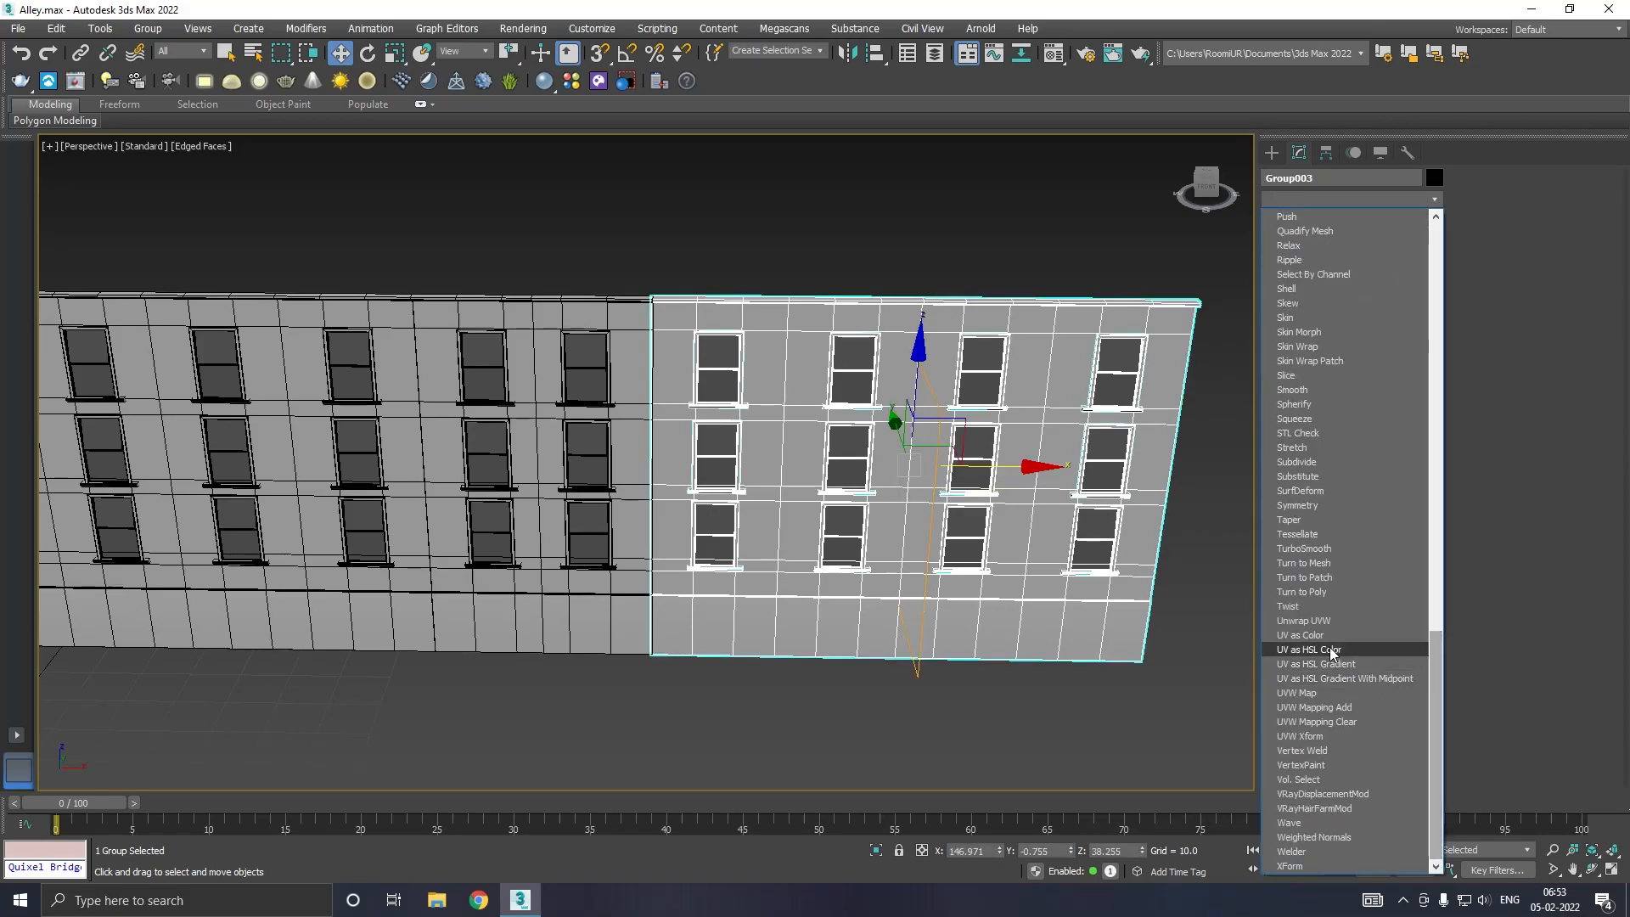
click(1323, 503)
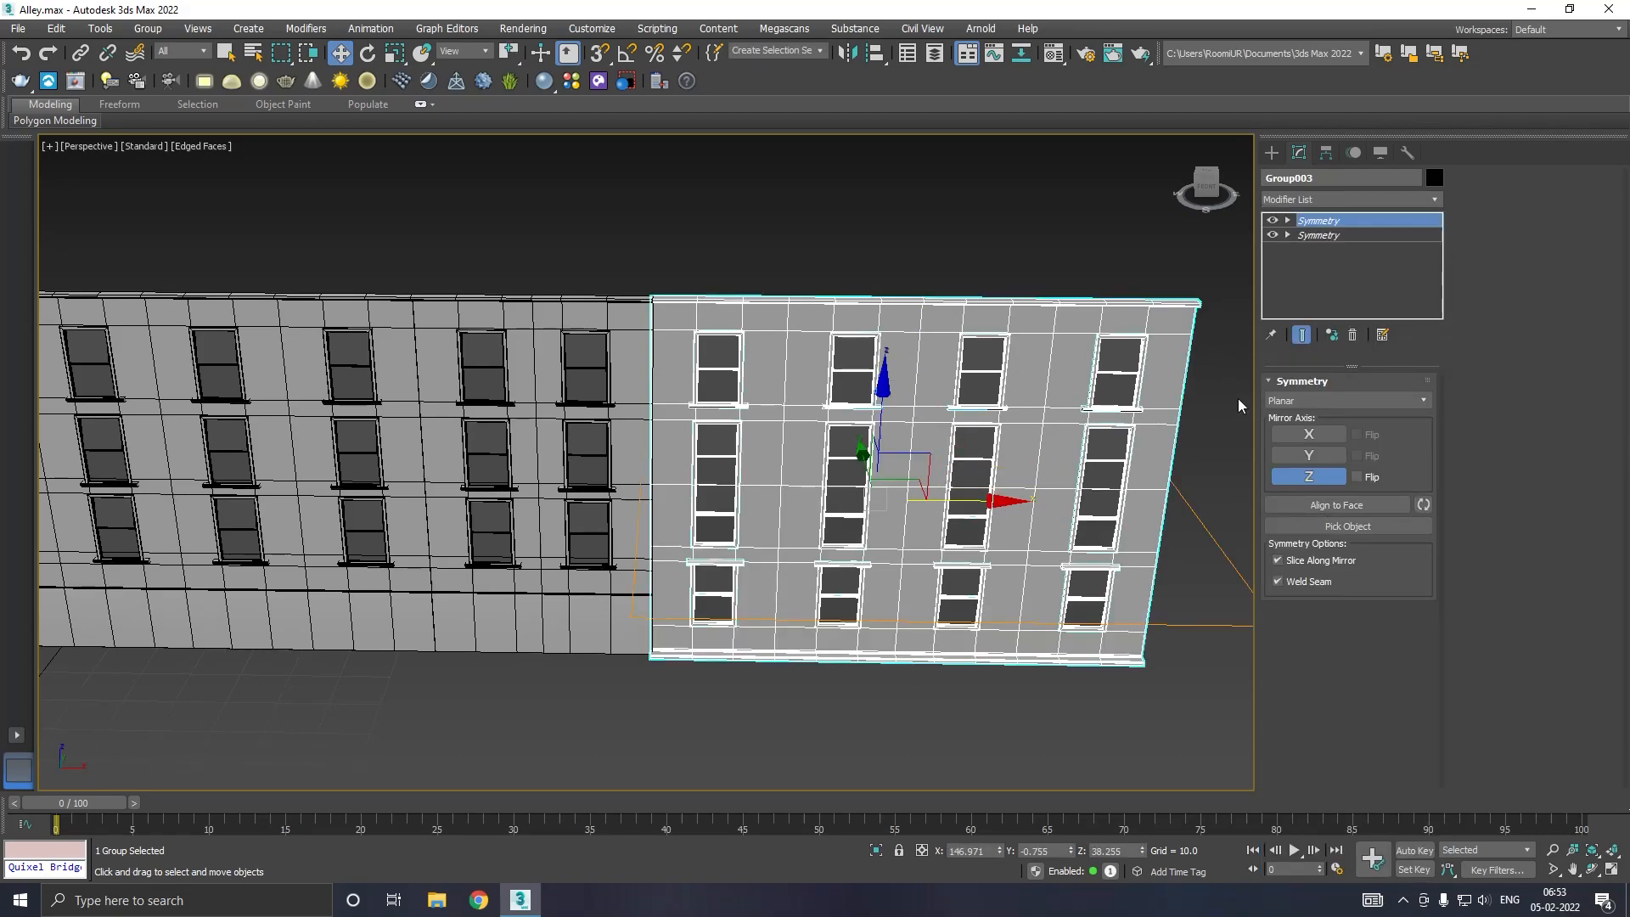
click(1344, 433)
click(1310, 478)
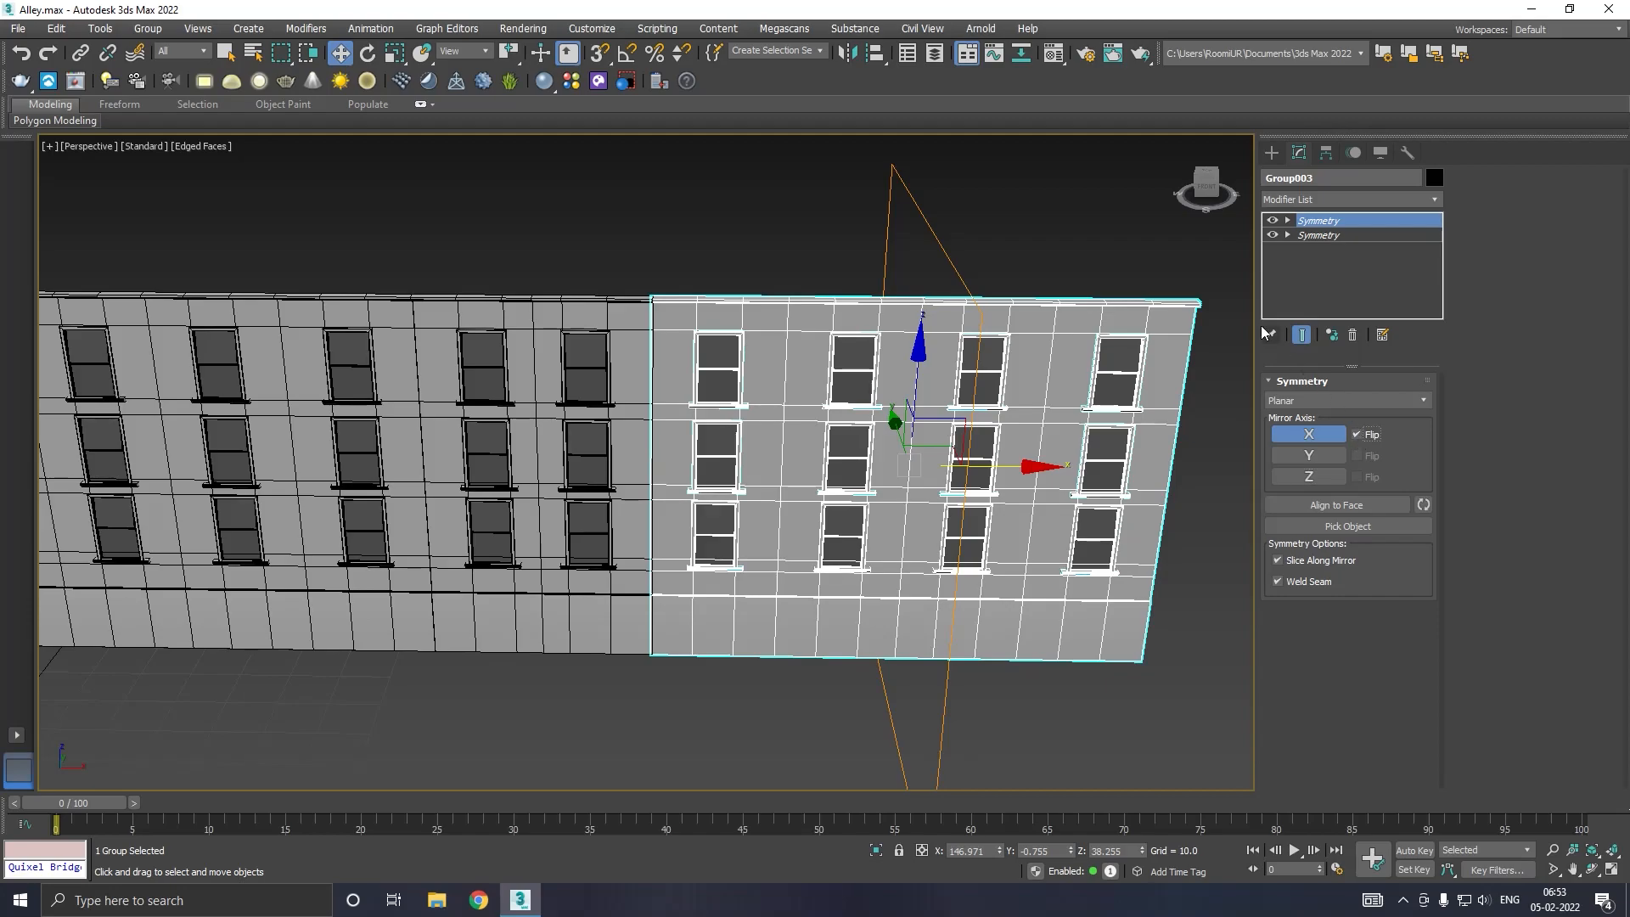
Step: Shift the upper Symmetry's mirror plane along X to just past the end facade's third window column
click(1336, 243)
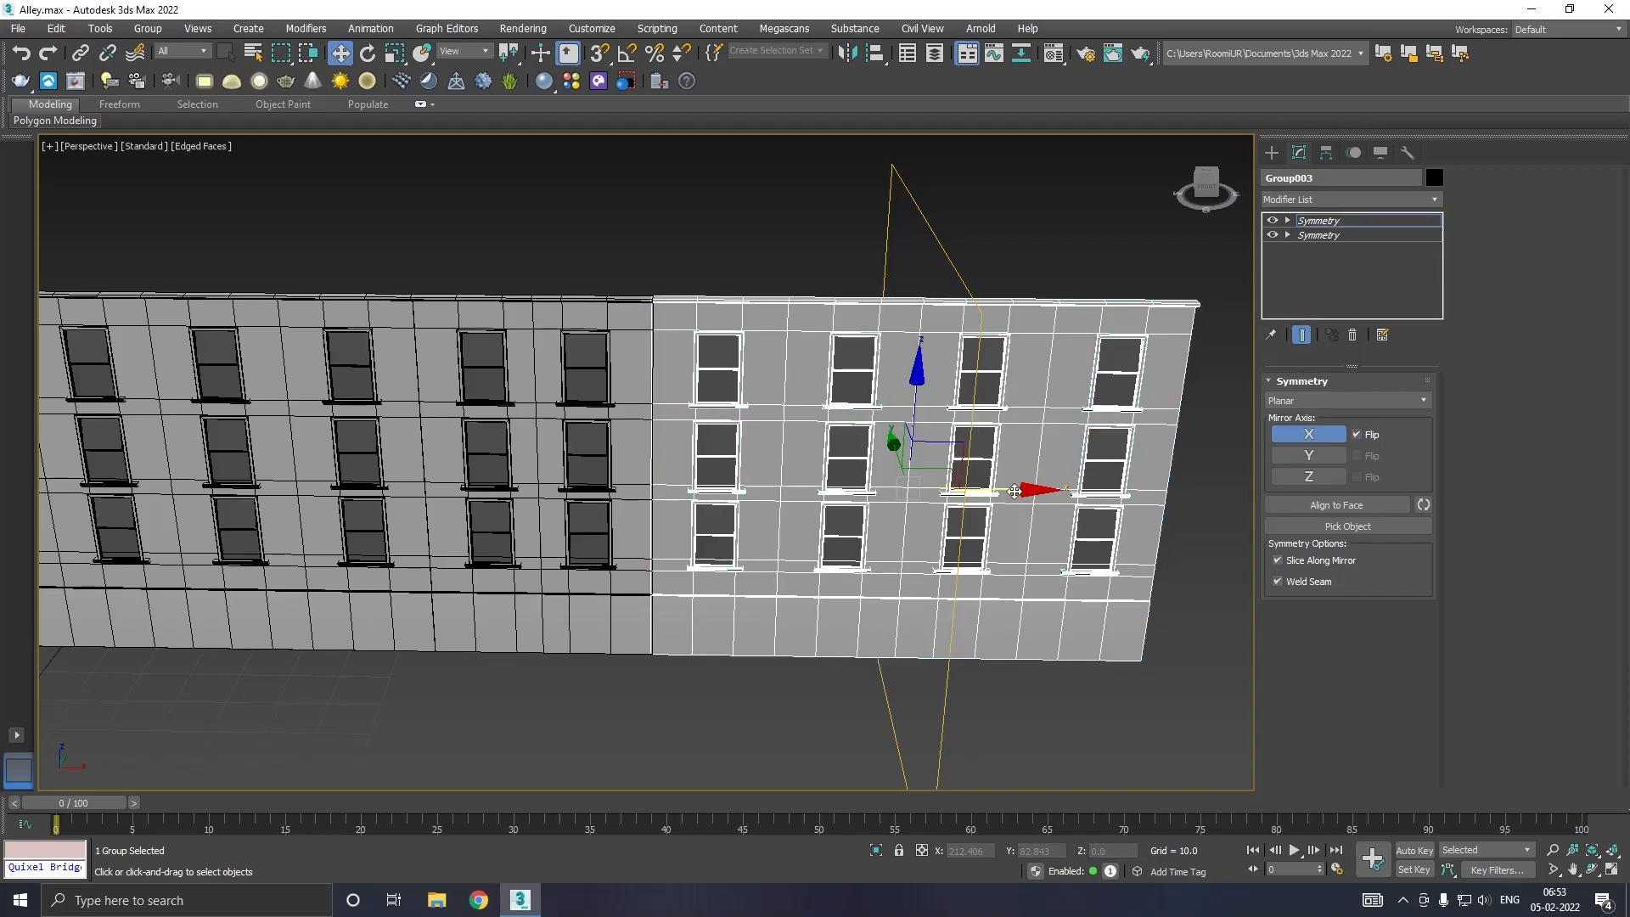
drag(1015, 490, 1181, 476)
scroll(926, 443, down, 3)
alt+middle_drag(979, 468, 1096, 477)
scroll(1083, 488, up, 5)
drag(1010, 458, 925, 487)
Step: Rotate the upper Symmetry's mirror plane about Z so the mirrored wing bends away, fine-tuning its position along X
key(e)
scroll(924, 477, down, 5)
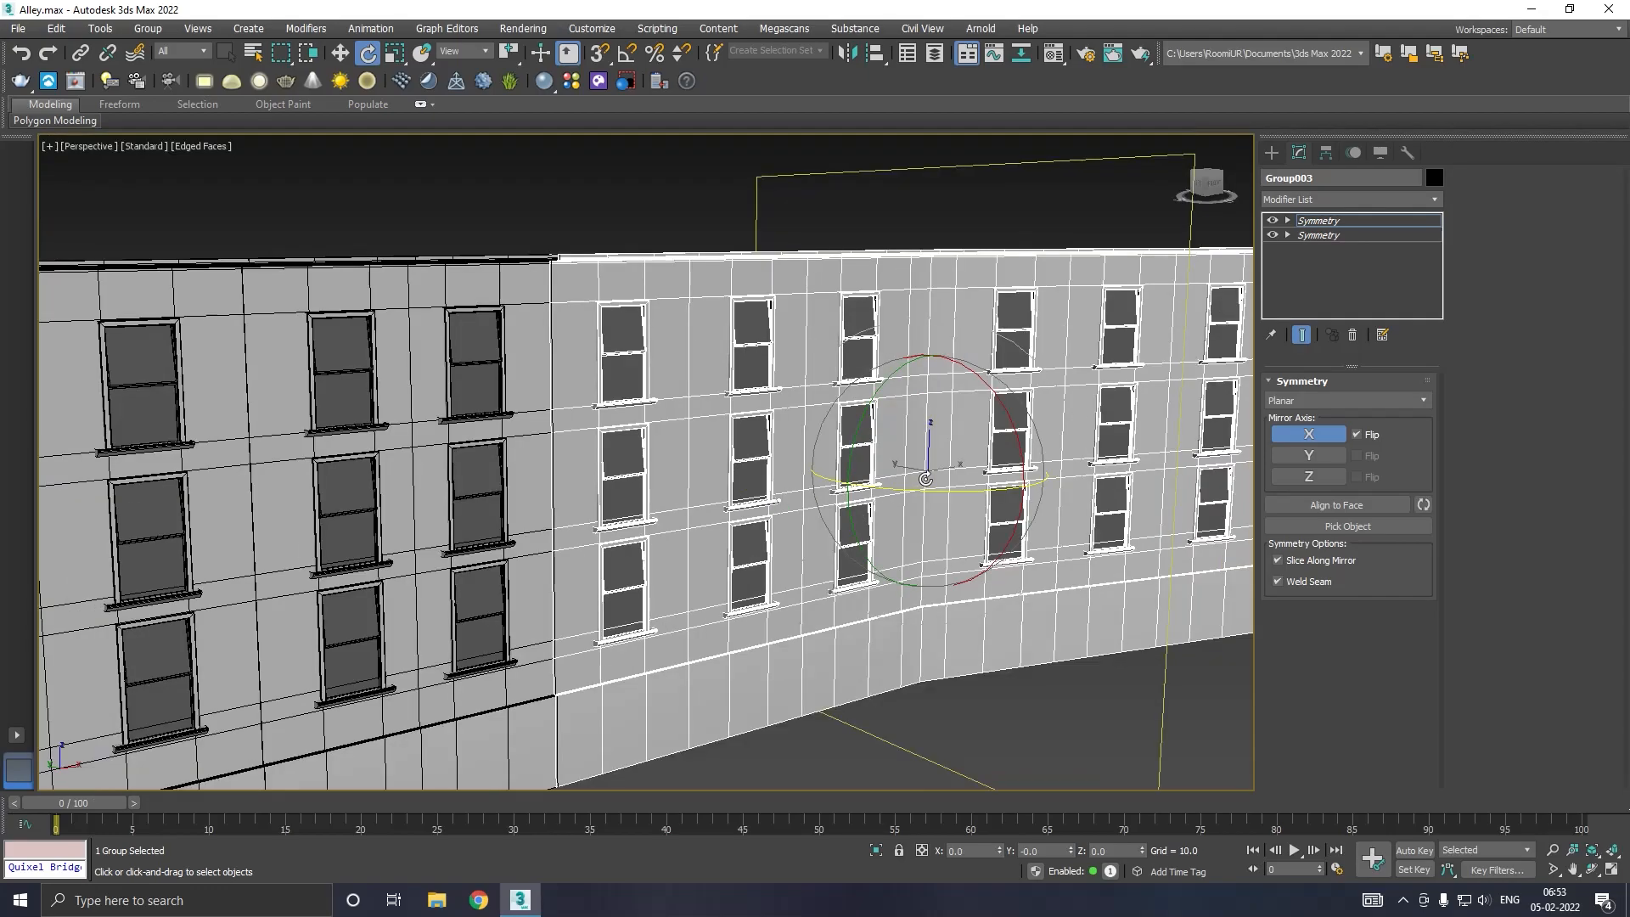
mouse_move(991, 474)
alt+middle_down()
mouse_move(1077, 461)
mouse_move(1010, 465)
alt+middle_up()
key(w)
mouse_move(1007, 464)
mouse_down()
mouse_move(1089, 458)
mouse_move(1010, 460)
mouse_up()
alt+middle_drag(1010, 460, 1047, 487)
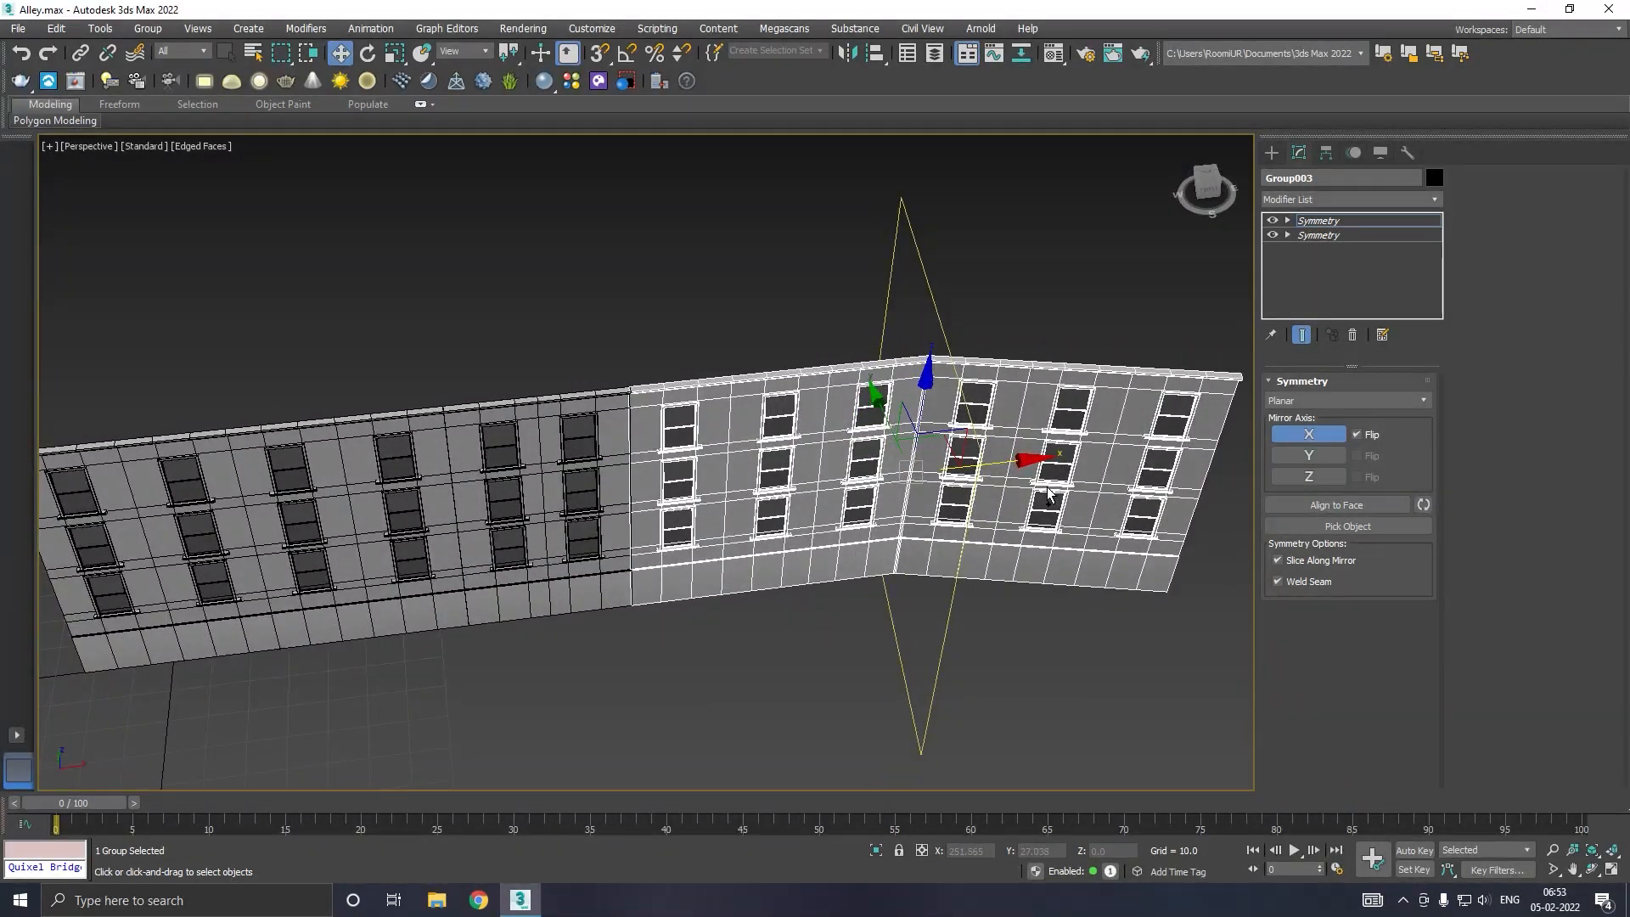
Step: Rotate the mirror plane further about Z to sharpen the corner, and check the bent row from above
key(e)
drag(914, 557, 903, 555)
key(w)
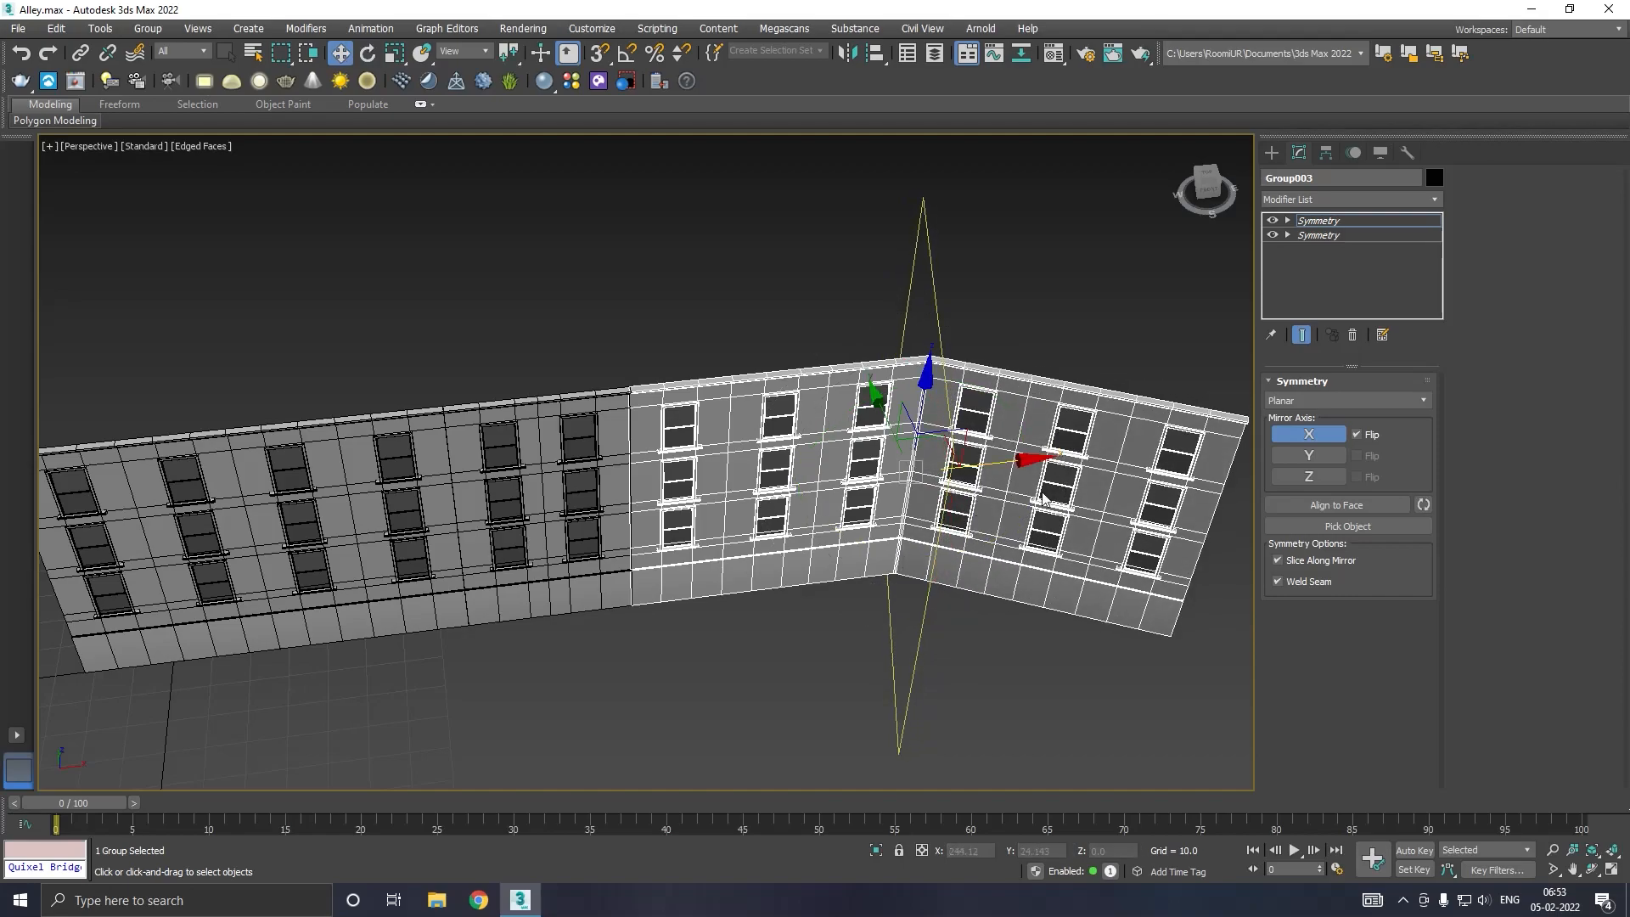
alt+middle_drag(1025, 540, 1098, 493)
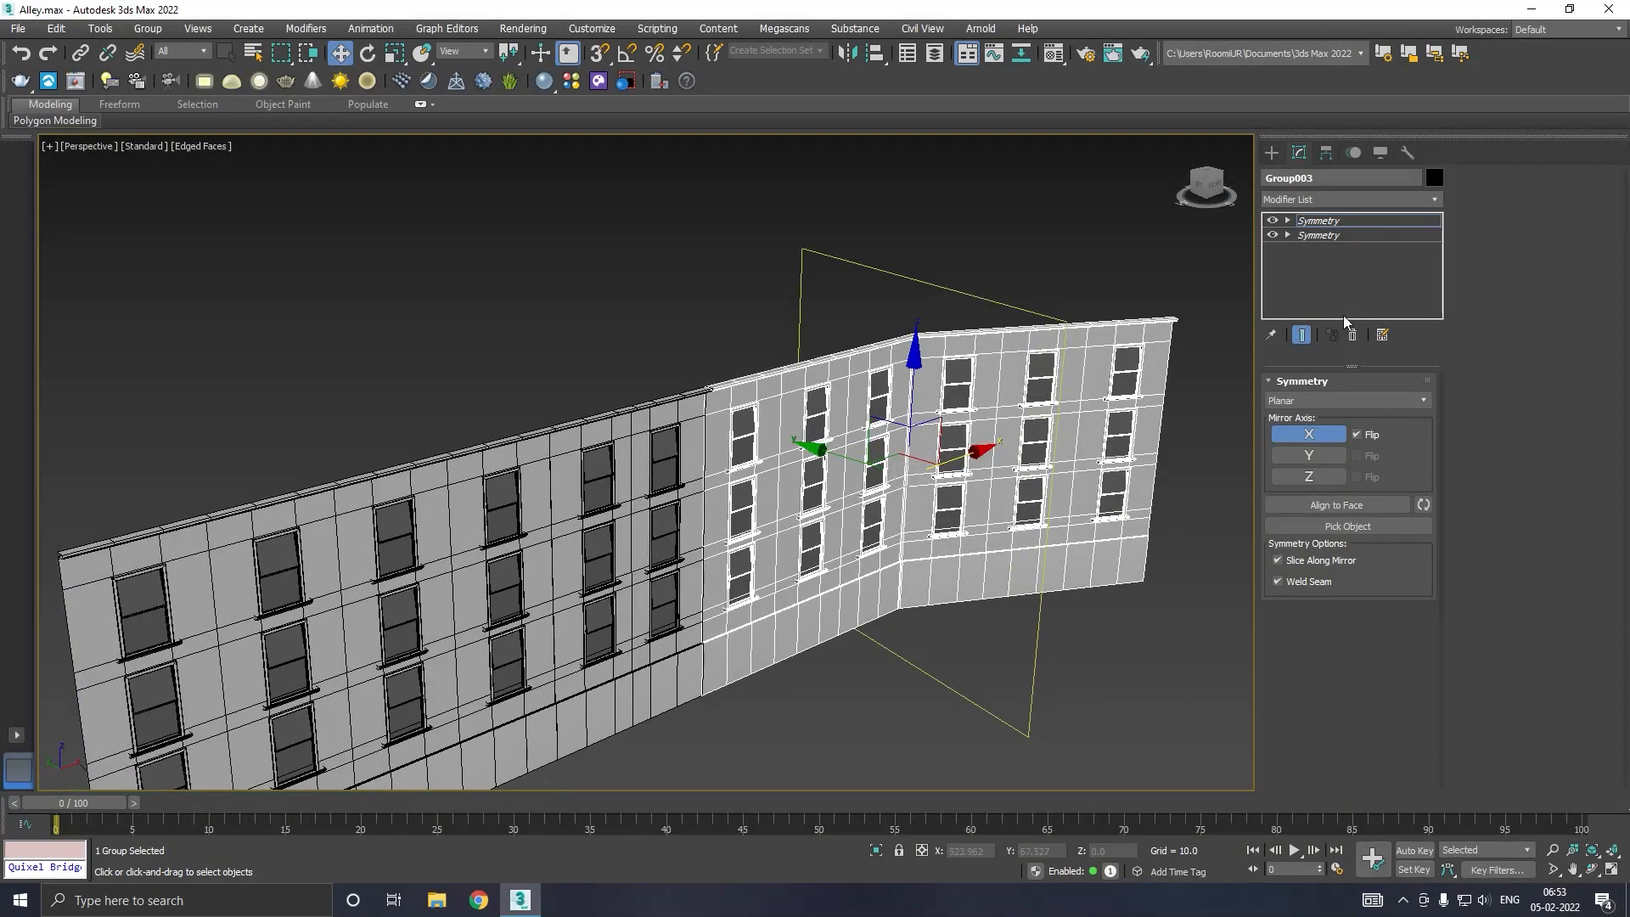
click(1347, 222)
scroll(849, 263, down, 4)
alt+middle_drag(878, 339, 849, 388)
key(t)
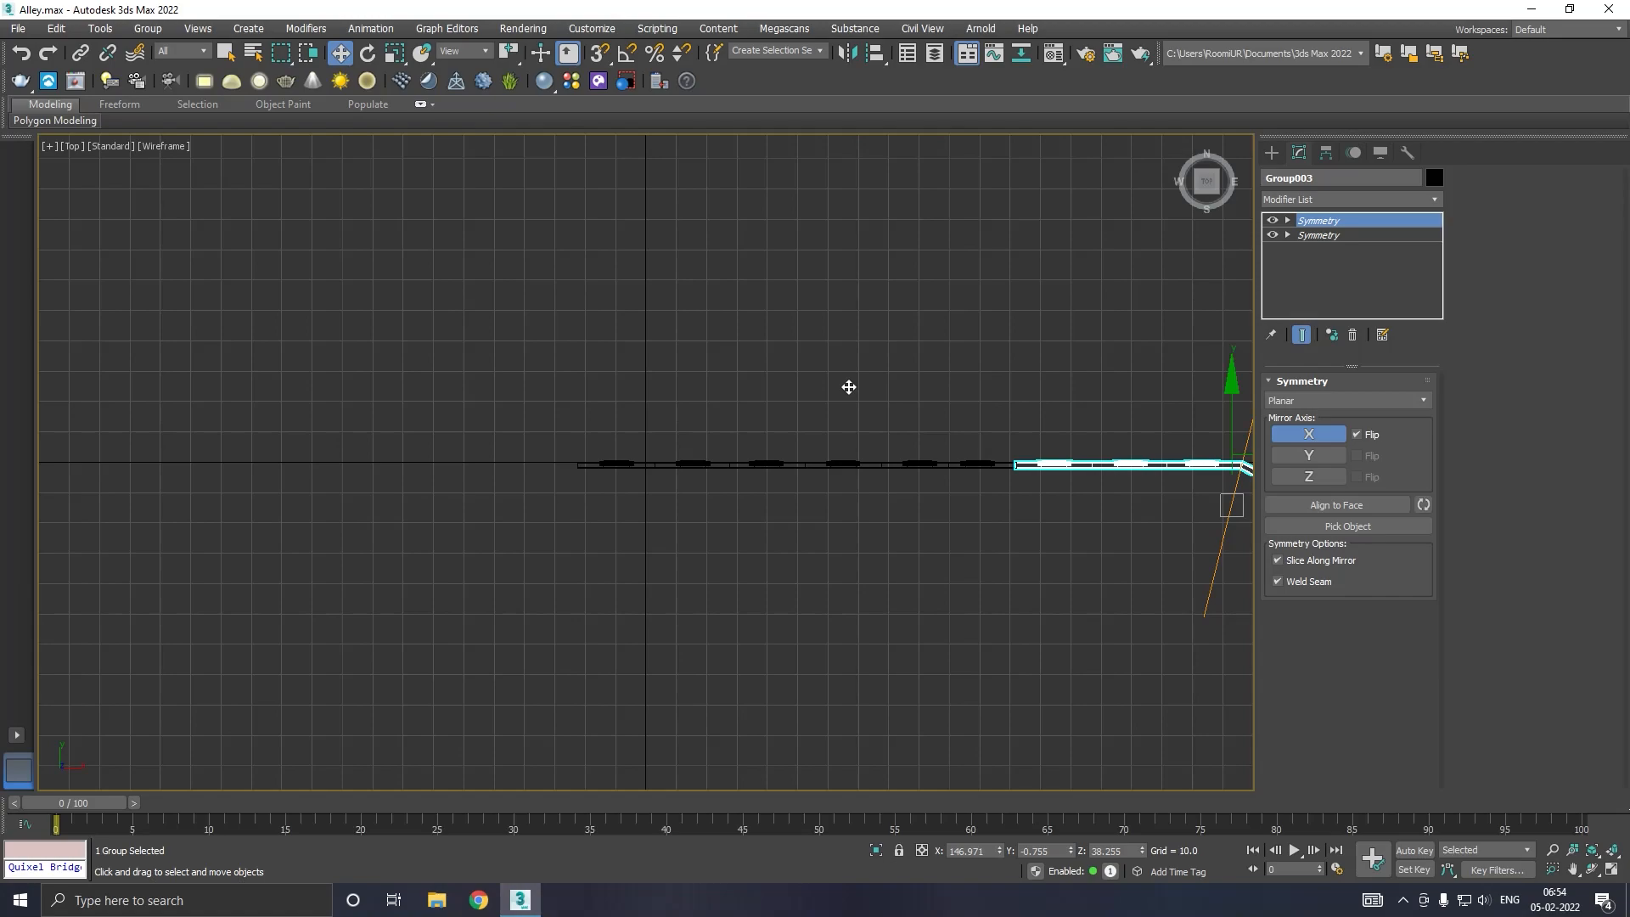
scroll(458, 391, down, 4)
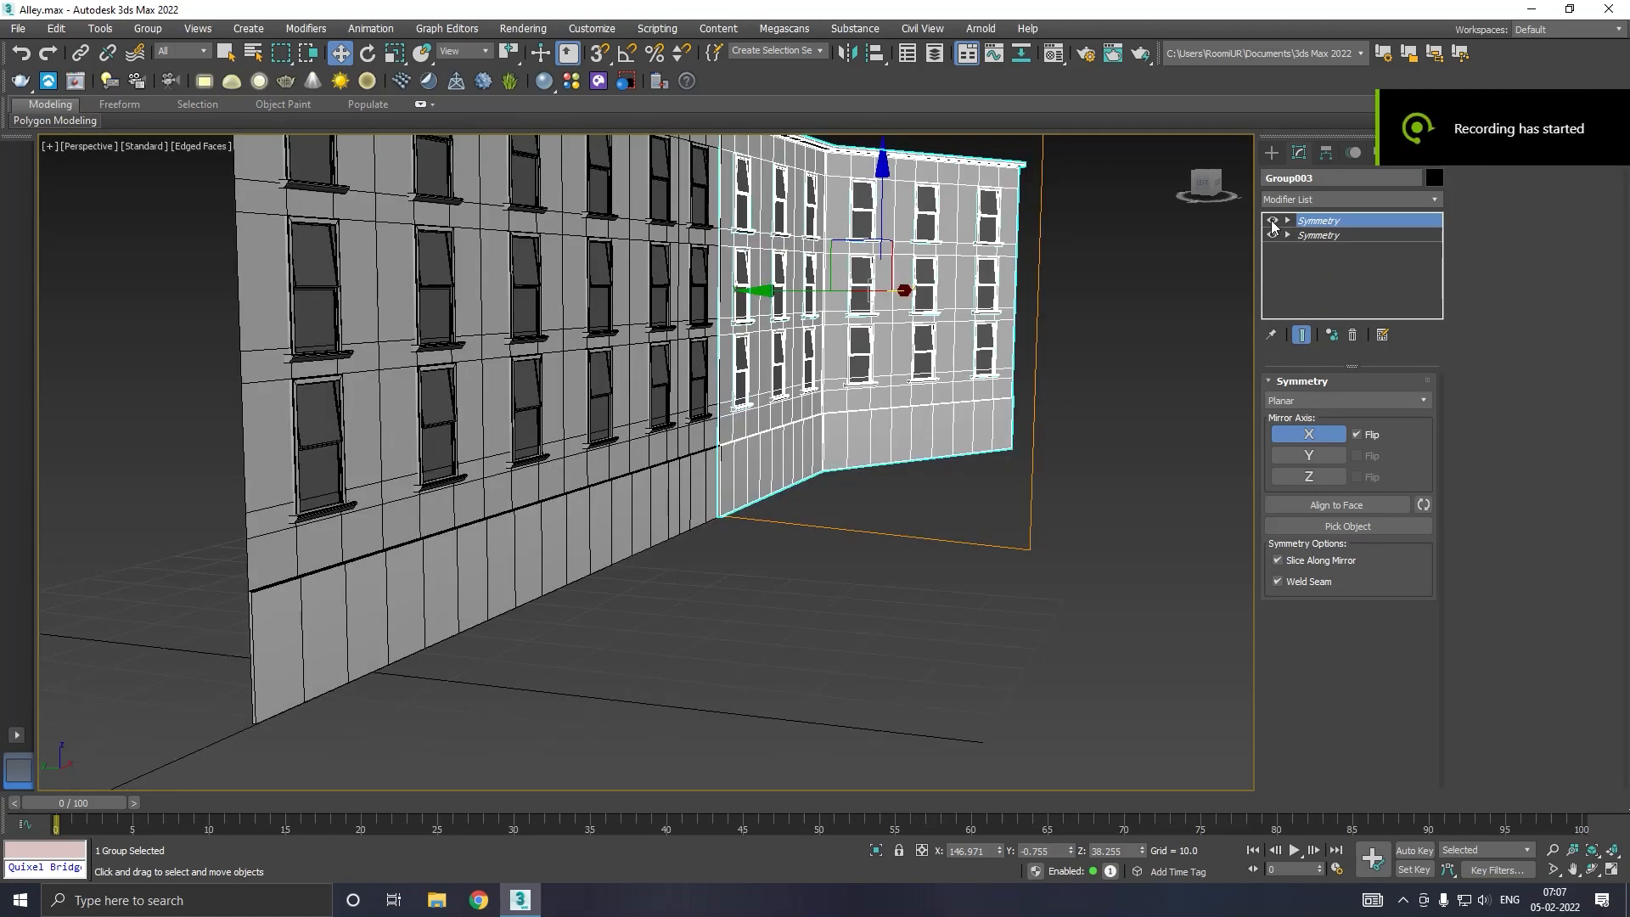
Step: Turn off and delete the end facade's upper Symmetry modifier to remove the bent wing
click(1272, 221)
alt+middle_drag(974, 327, 795, 471)
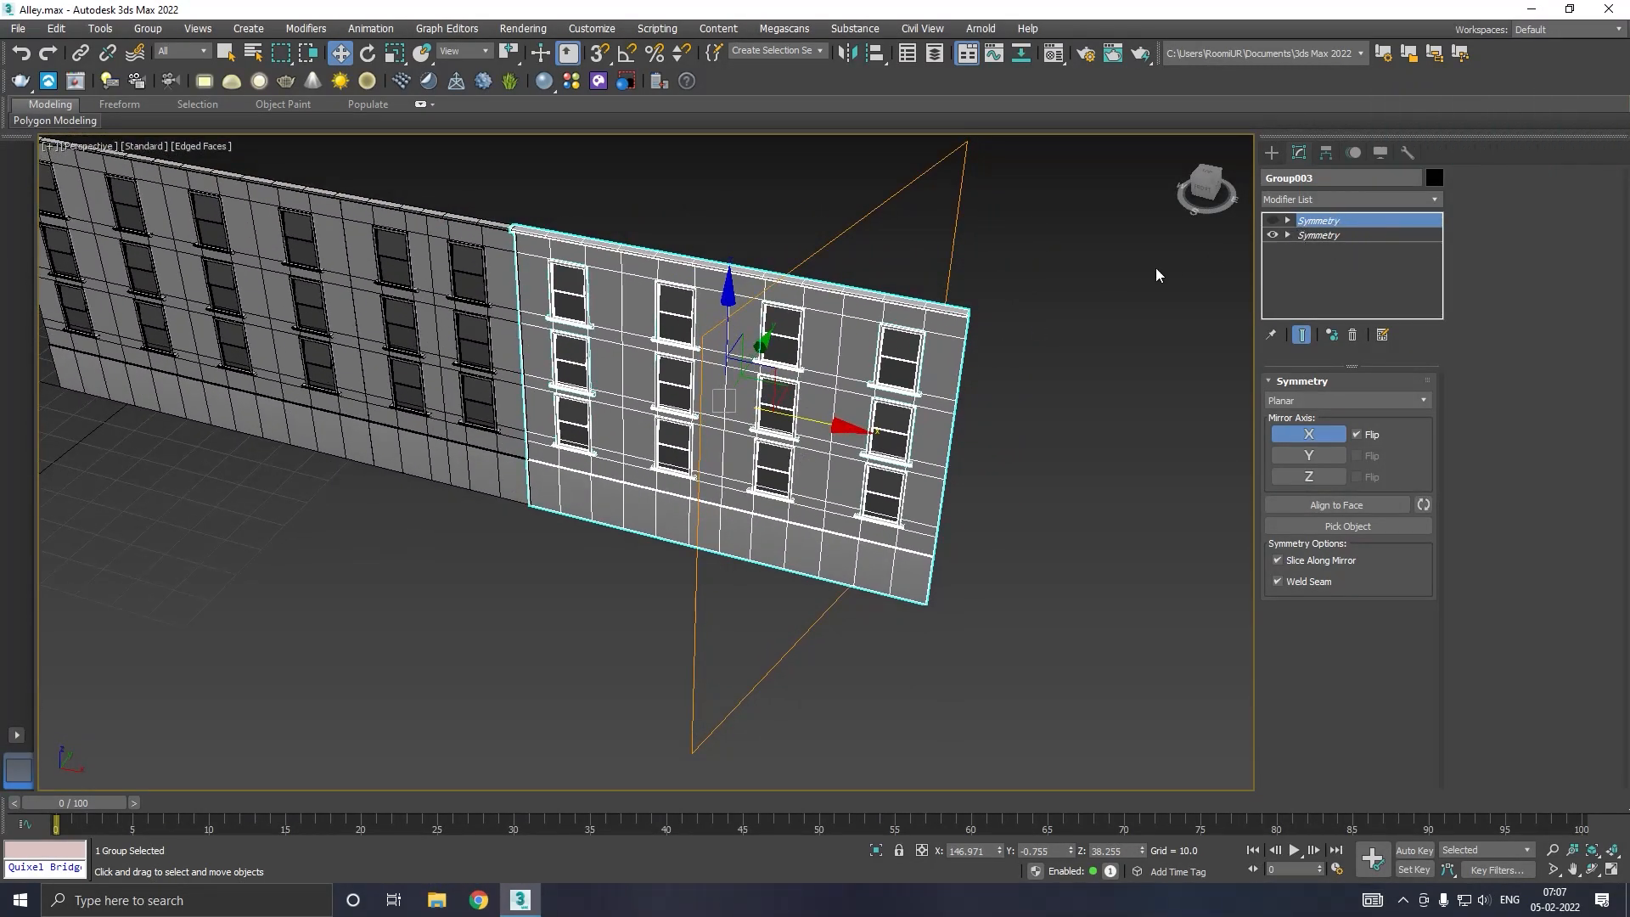
right_click(1315, 222)
click(1341, 240)
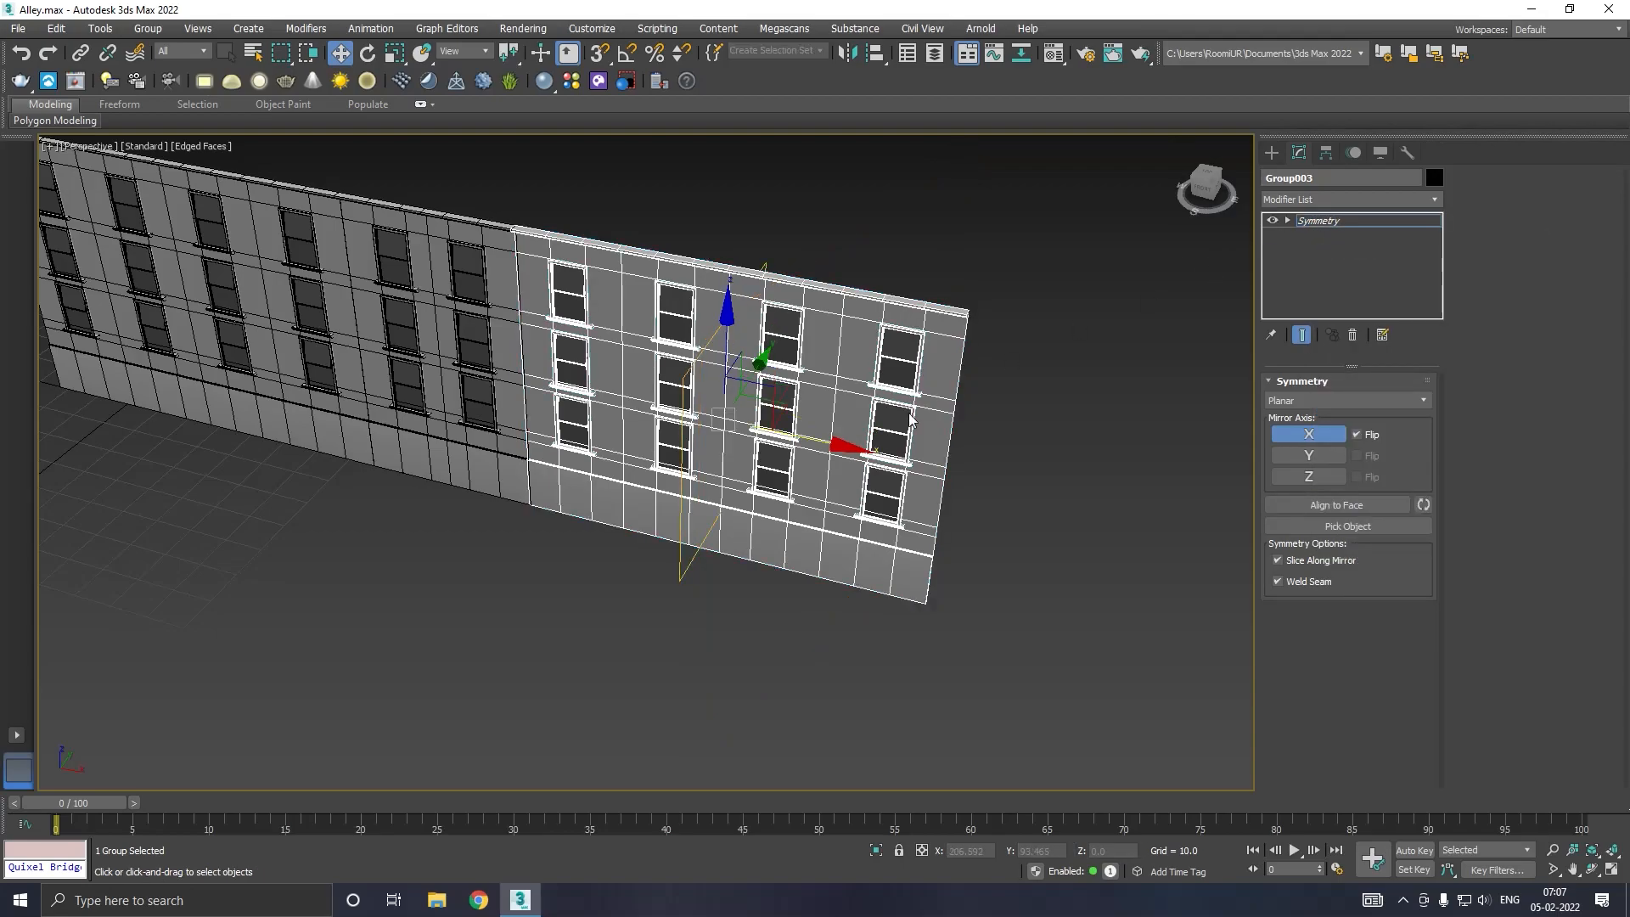
Step: Nudge the end facade's mirror plane slightly inward along X and duplicate its Symmetry modifier by copy and paste
mouse_move(819, 442)
mouse_down()
mouse_move(841, 447)
mouse_move(813, 441)
mouse_up()
right_click(1396, 217)
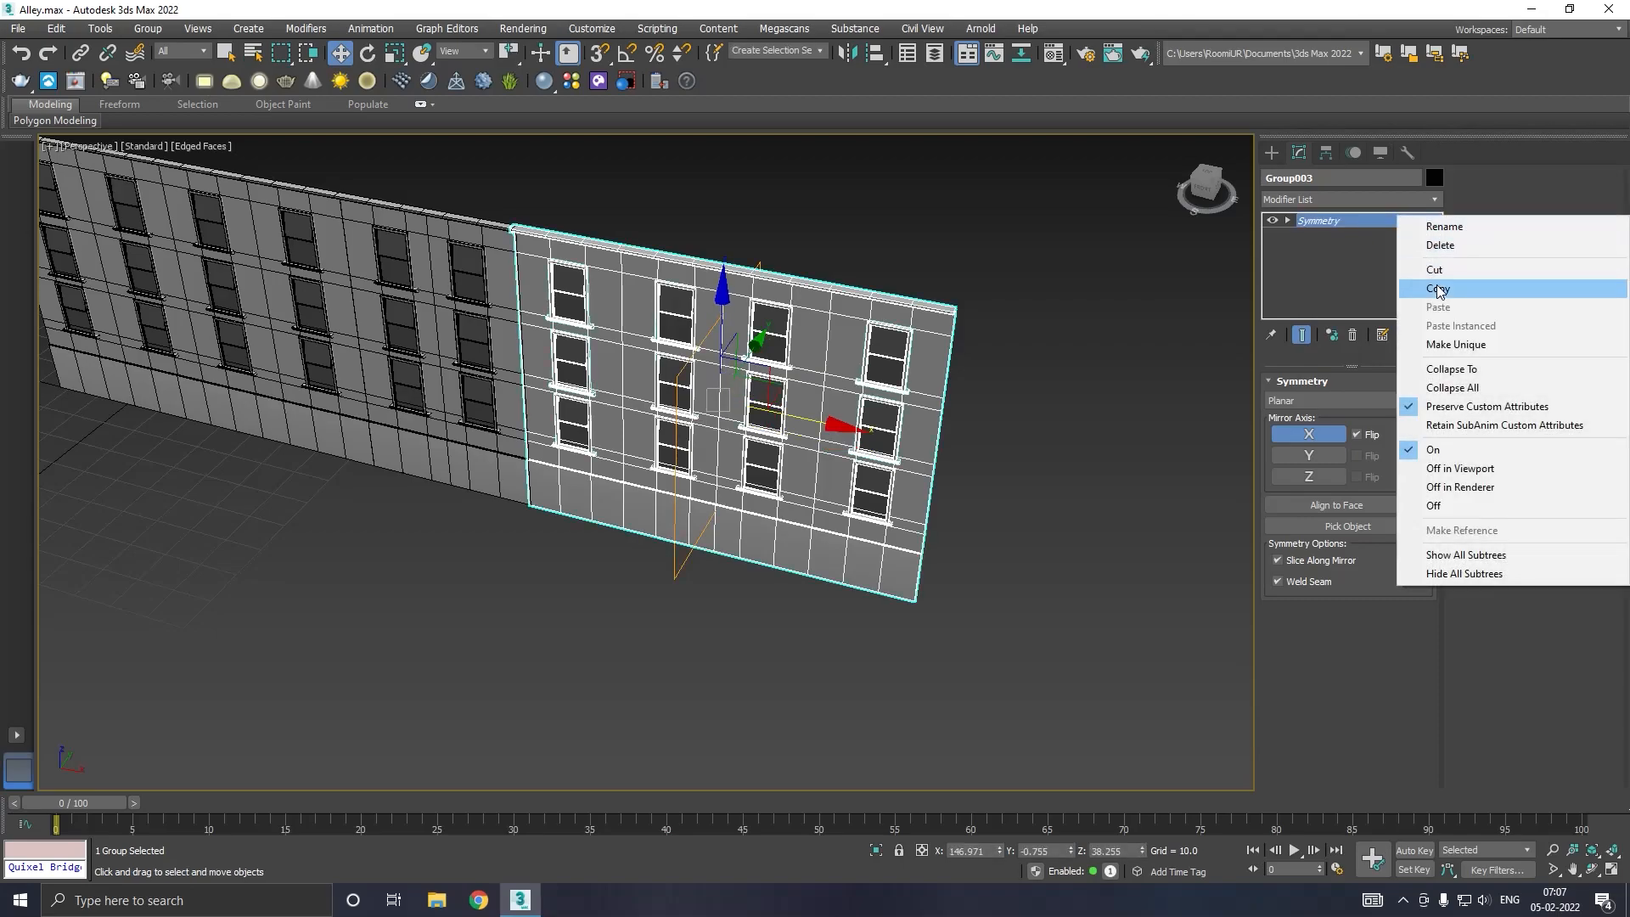
click(1436, 286)
click(1408, 315)
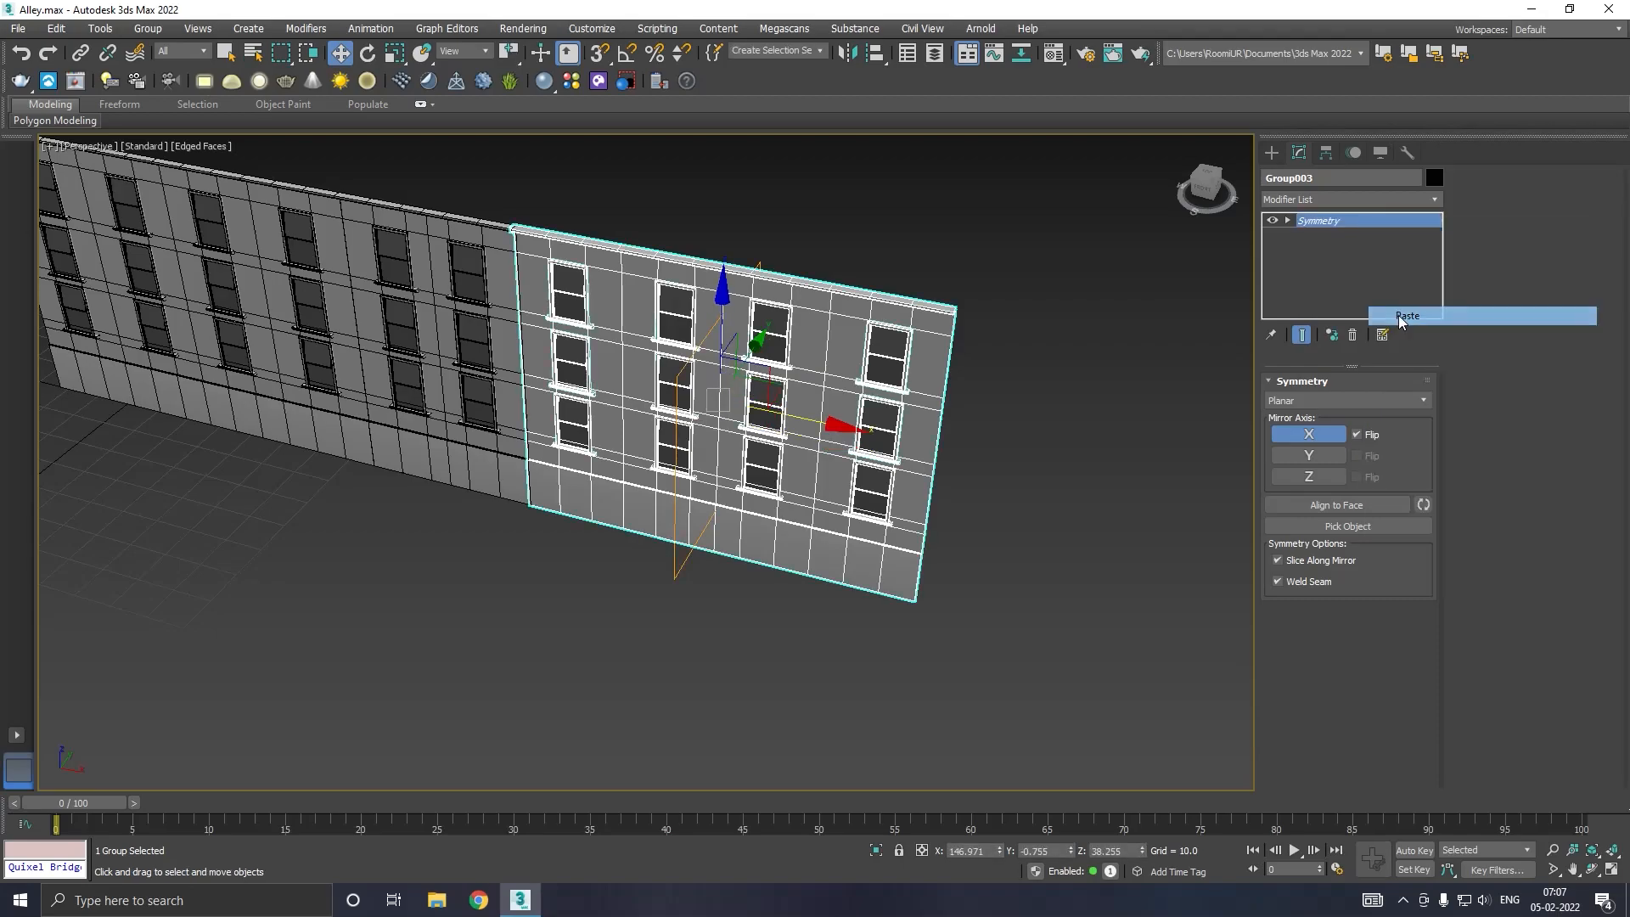
Step: Move the pasted Symmetry's mirror plane outward along X so the end facade extends straight to eight window columns
drag(801, 438, 1002, 434)
alt+middle_drag(1001, 433, 1081, 404)
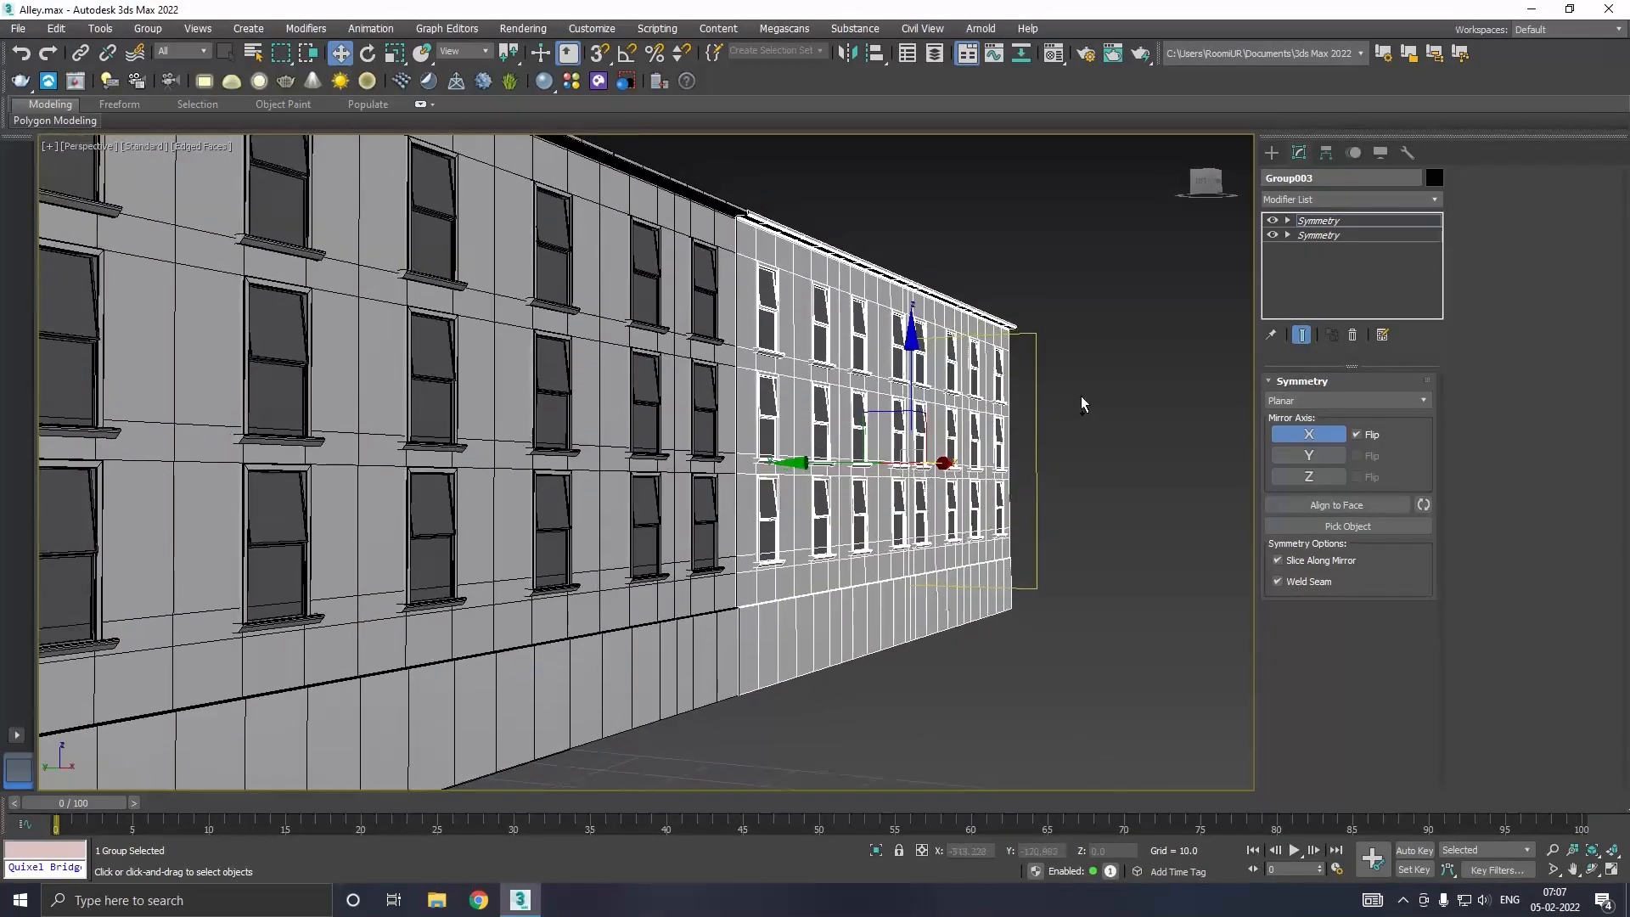
click(1342, 219)
Step: Clone all three facade groups together along Y to form the opposite side of the alley
scroll(701, 396, down, 4)
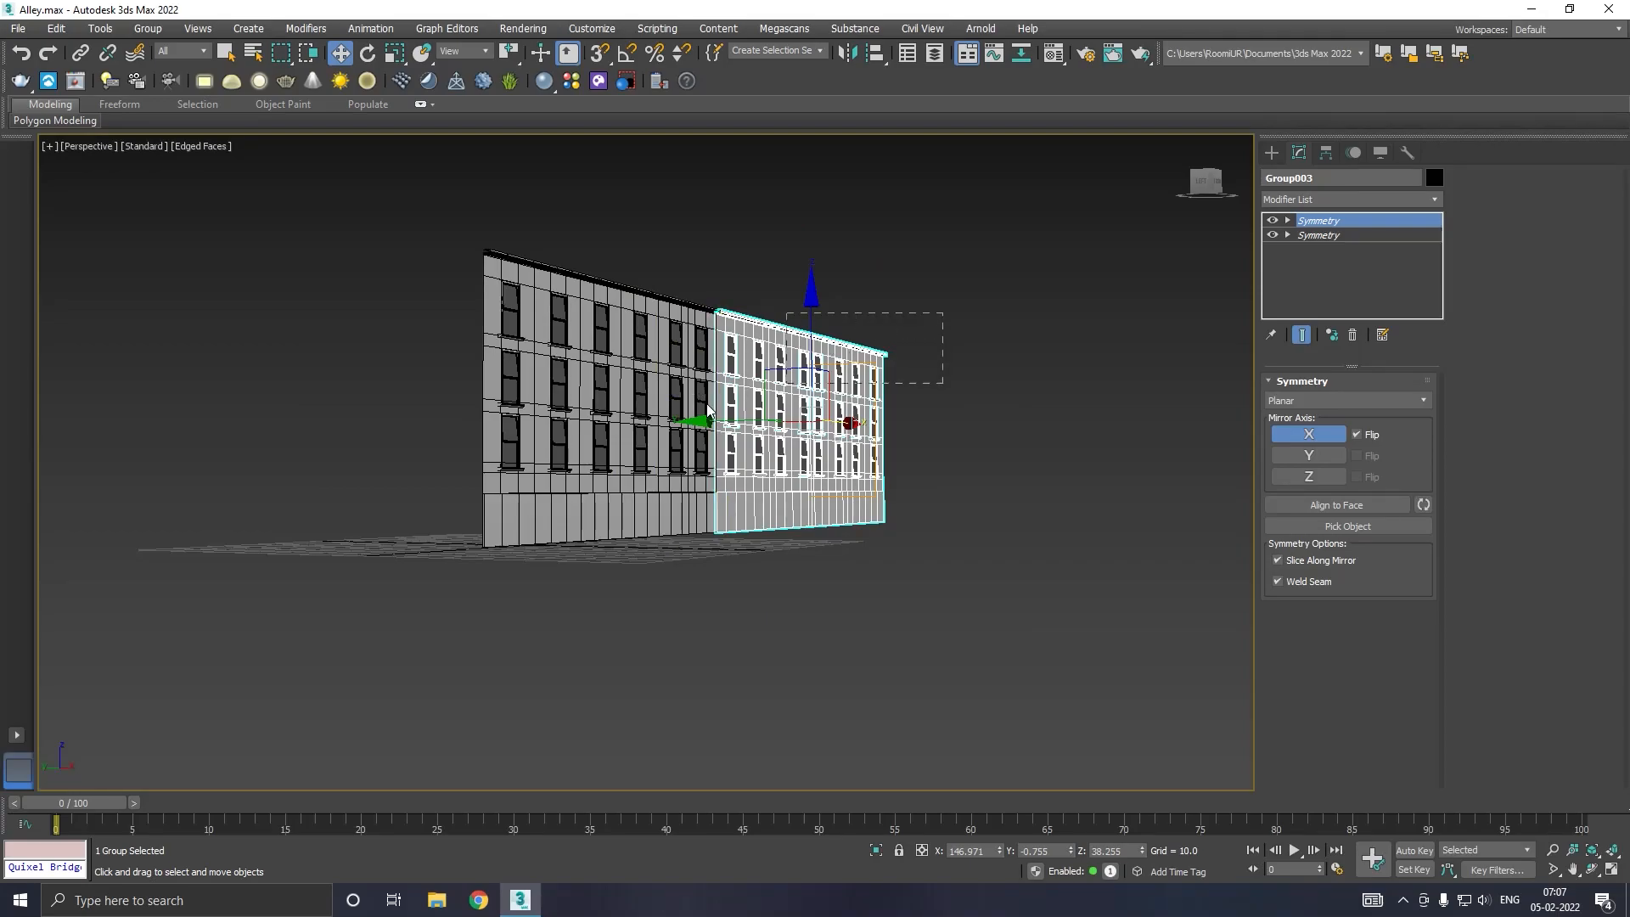
key(ctrl+a)
shift+drag(587, 410, 744, 406)
click(817, 522)
Step: Rotate the cloned row half a turn about Z with angle snap on, so its windows face the original row
alt+middle_drag(817, 522, 776, 506)
key(e)
drag(843, 418, 212, 322)
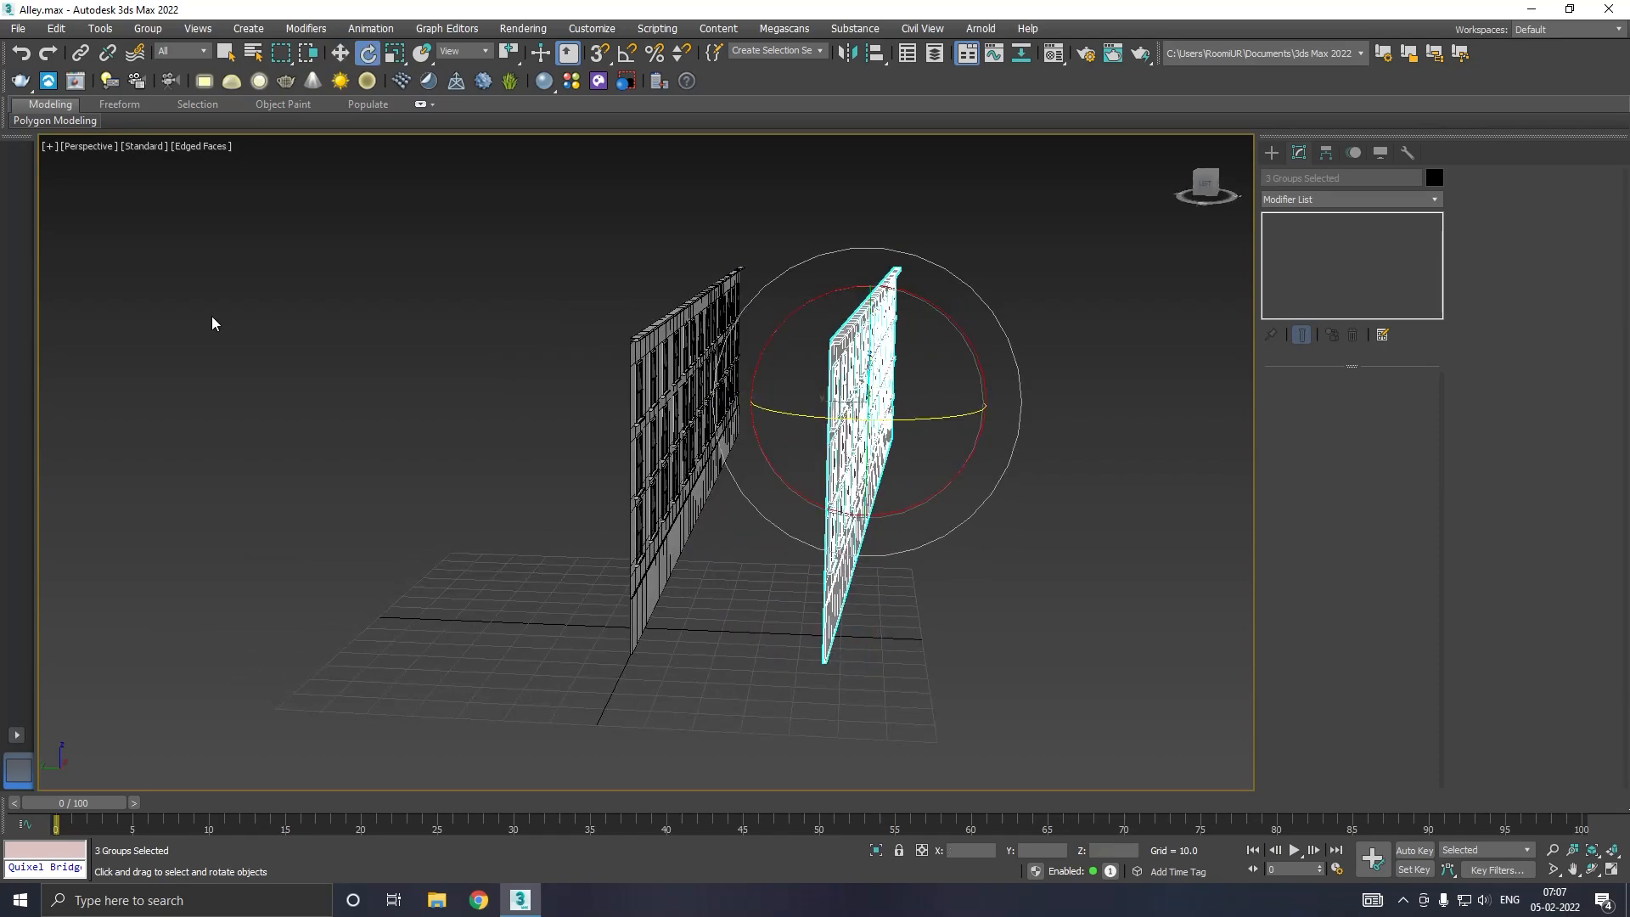
click(27, 48)
right_click(623, 61)
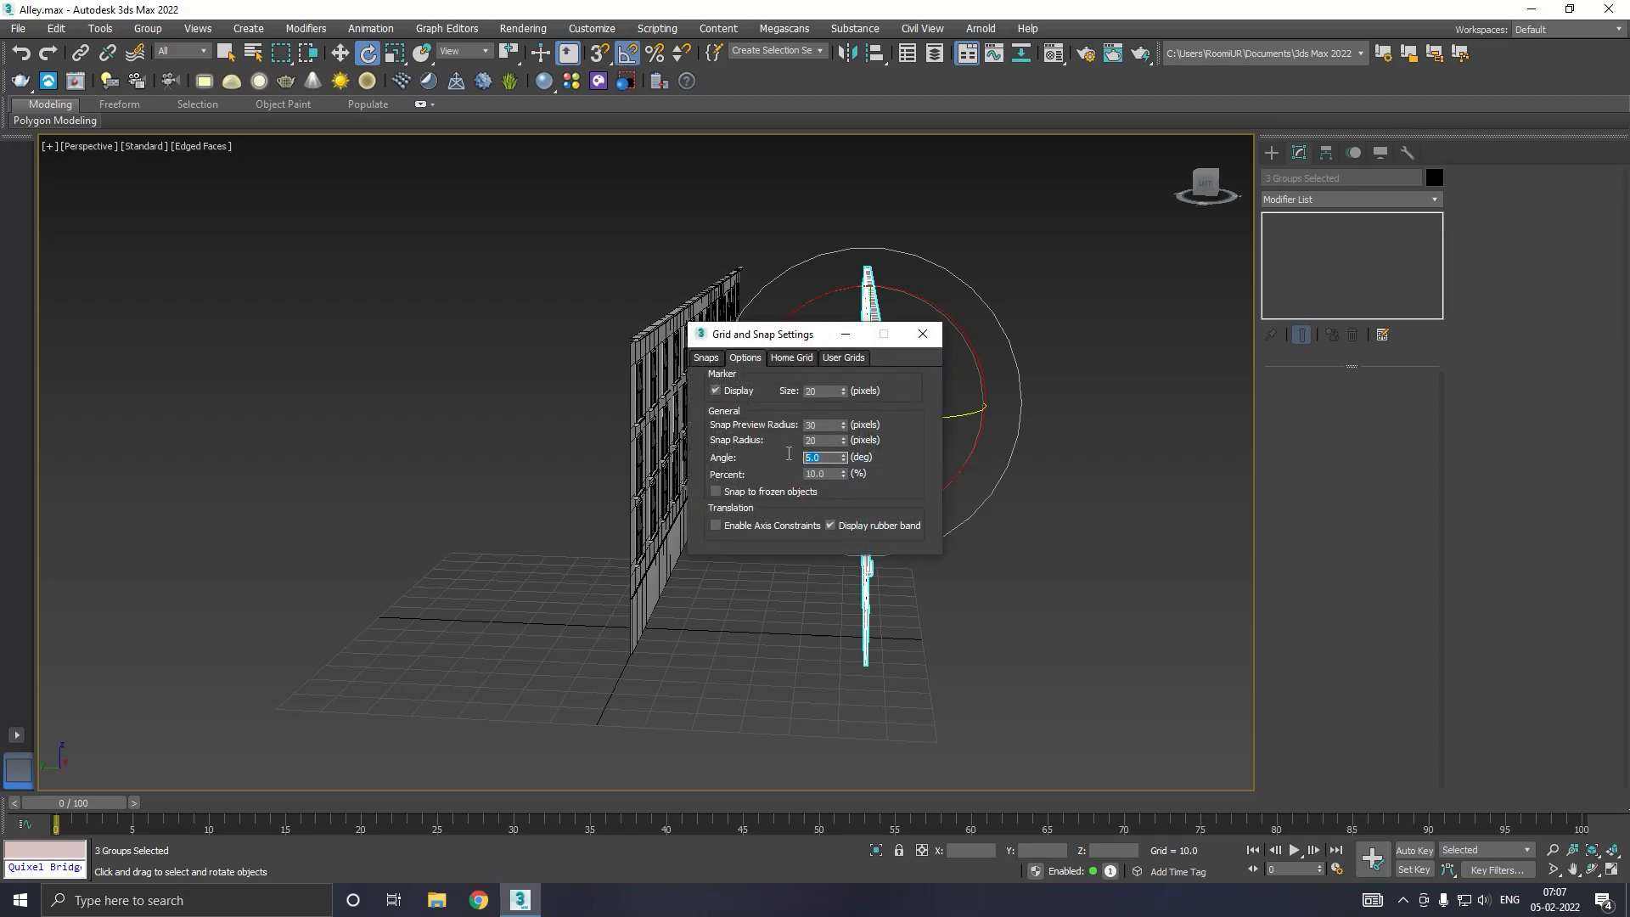
click(931, 338)
drag(896, 429, 872, 419)
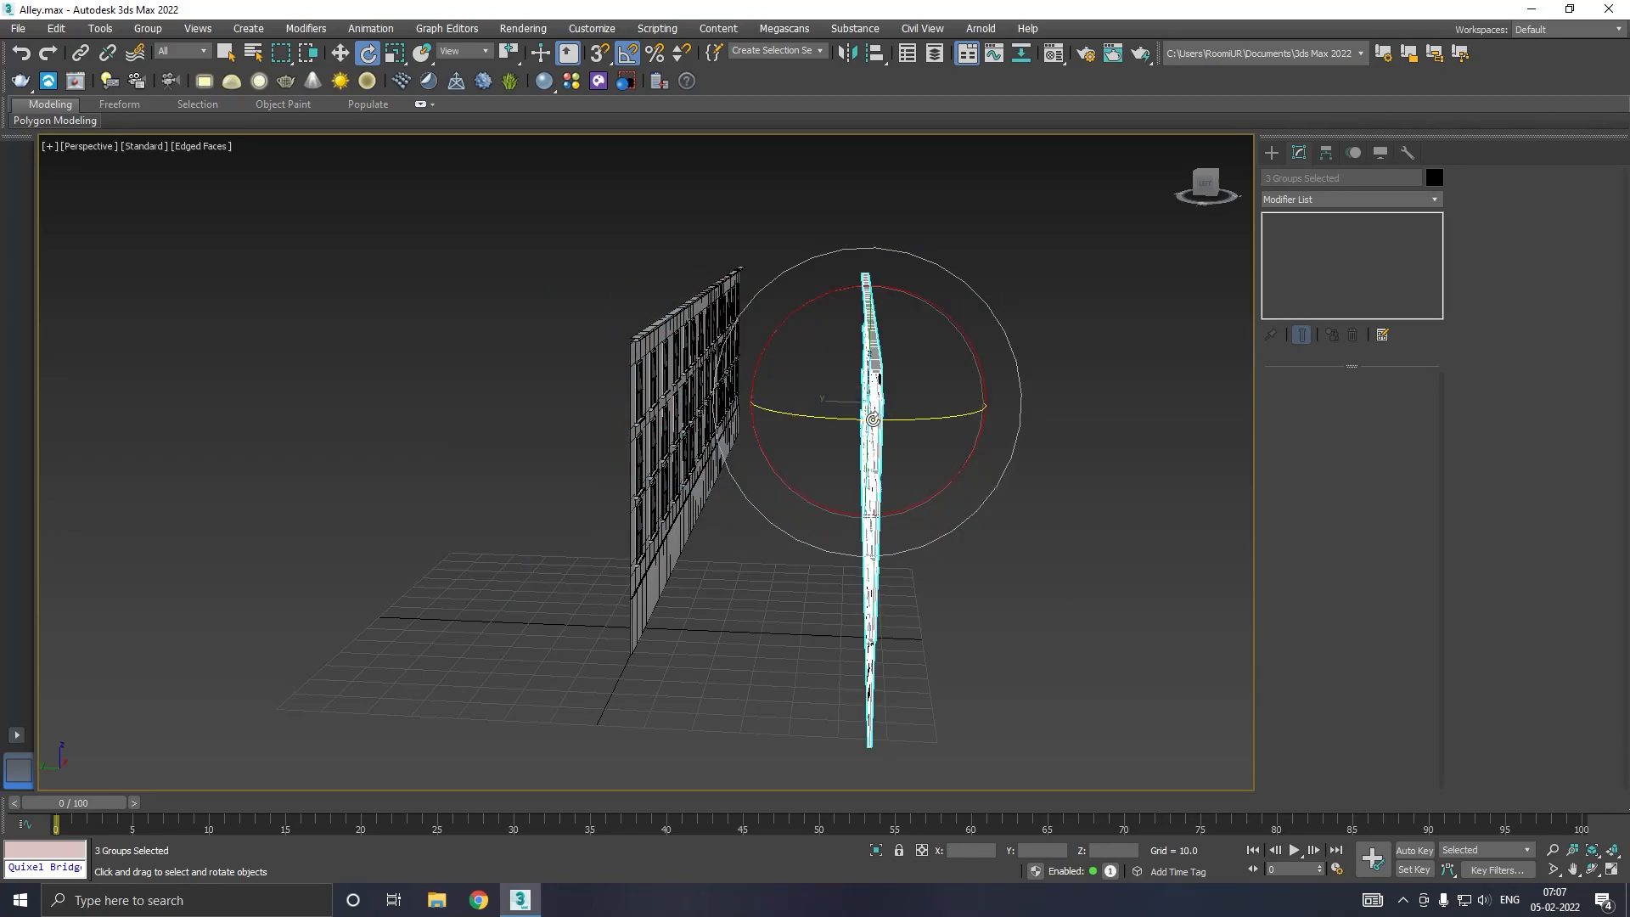
Step: Move the cloned row along X in the top view until both its ends line up with the original row
key(w)
alt+middle_drag(873, 419, 787, 479)
scroll(787, 478, up, 3)
key(t)
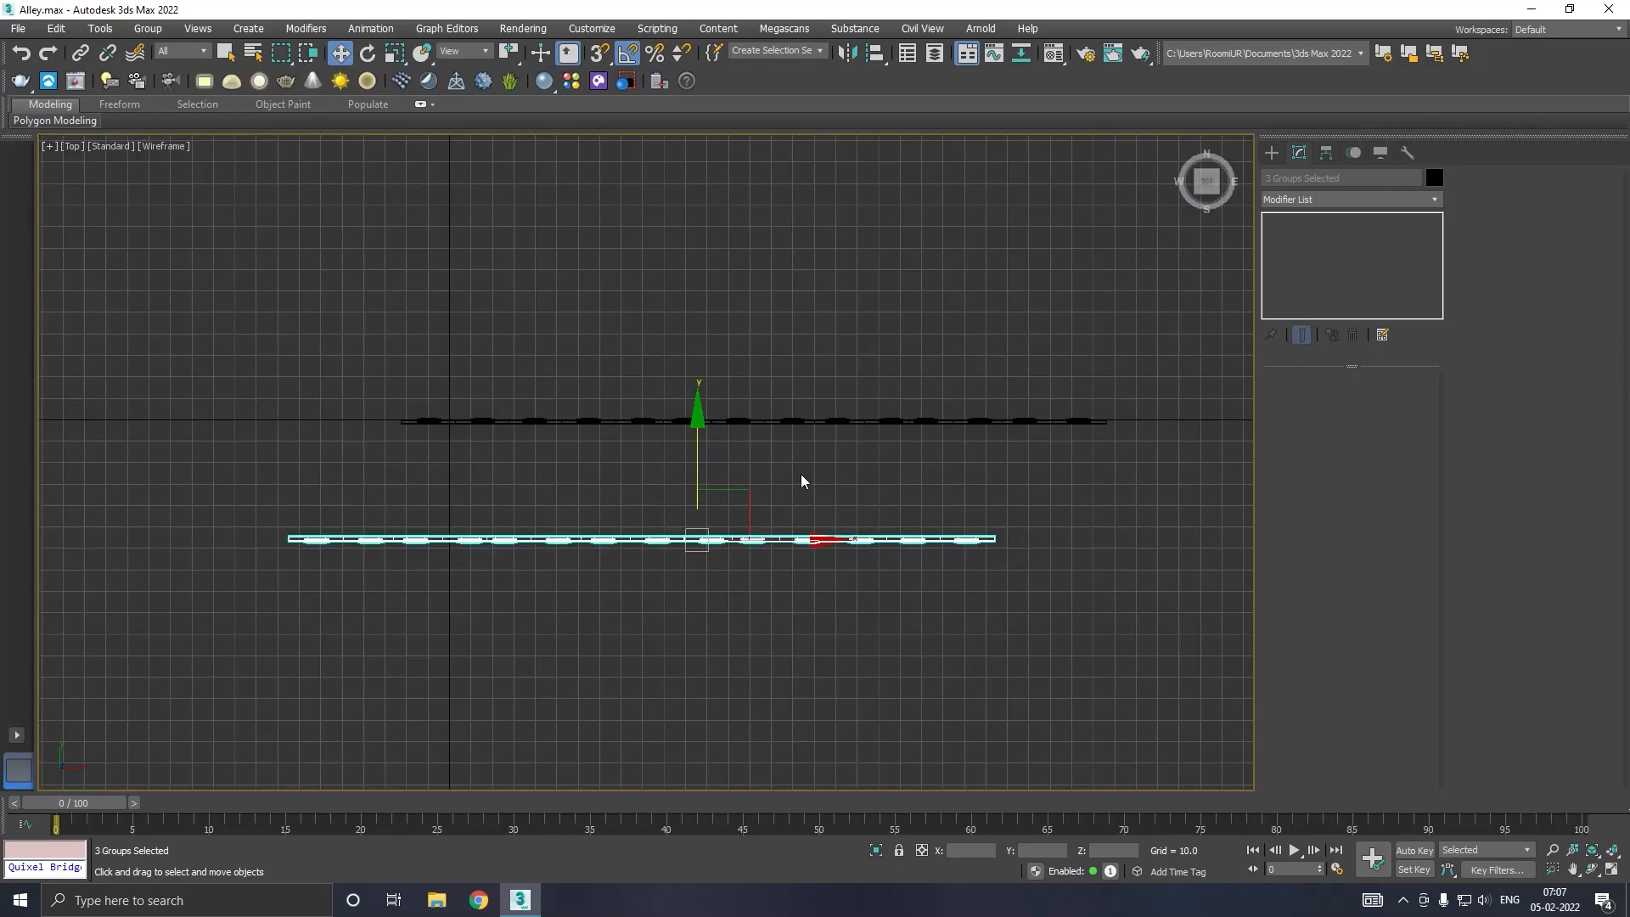
drag(775, 543, 901, 504)
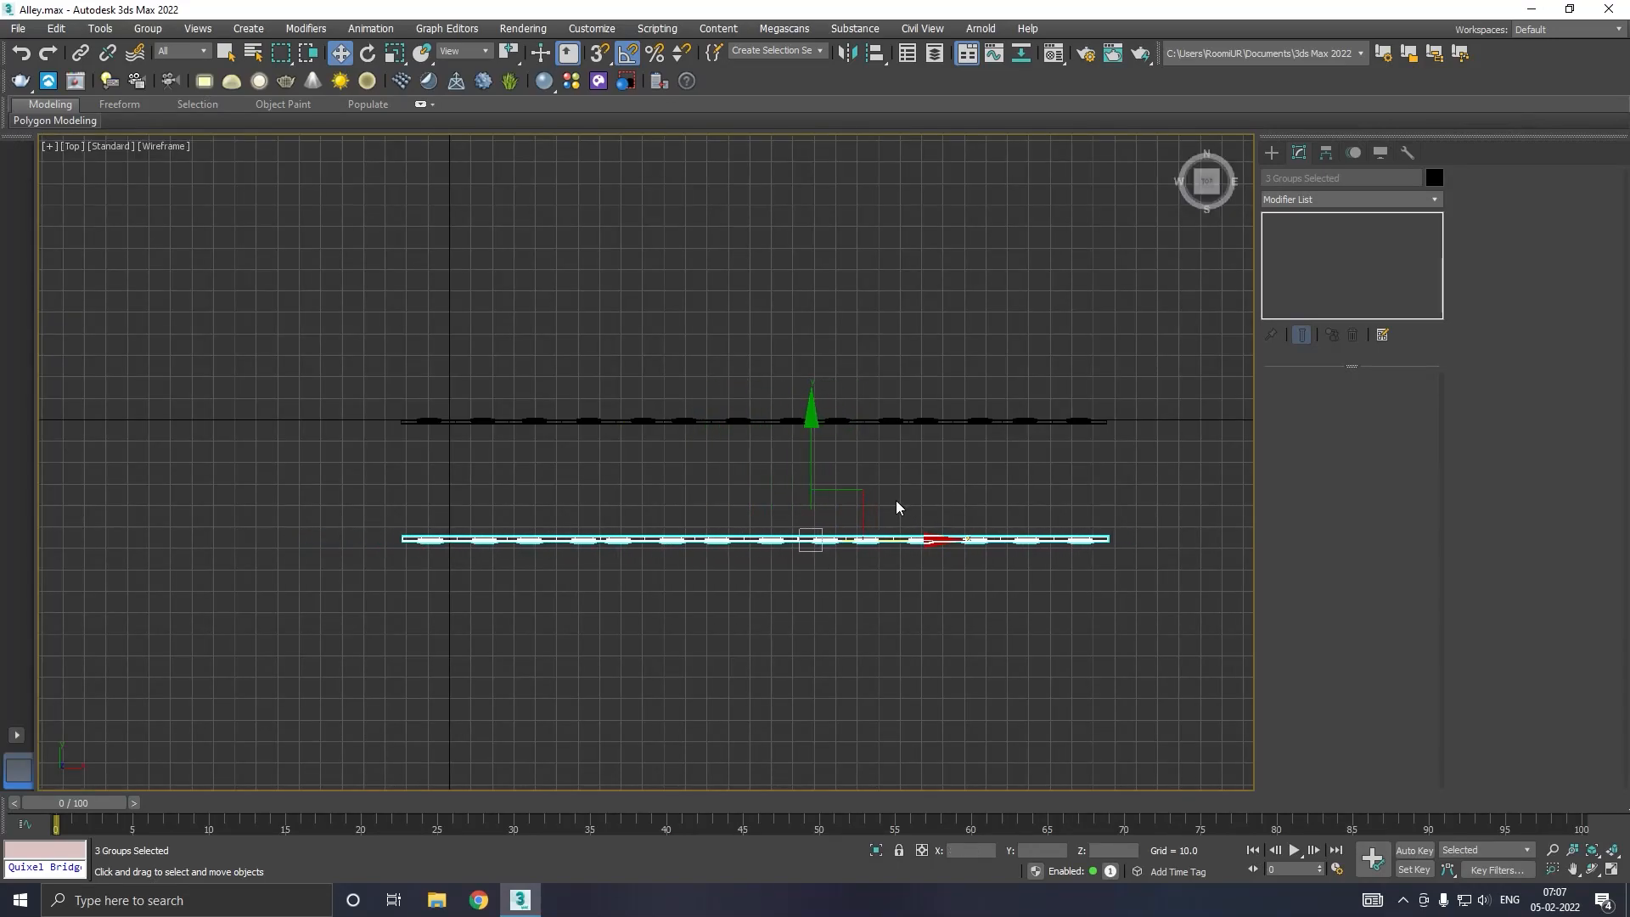
Step: Move the cloned row slightly away from the original along Y to widen the alley
key(p)
alt+middle_drag(438, 494, 356, 445)
alt+middle_drag(463, 443, 510, 440)
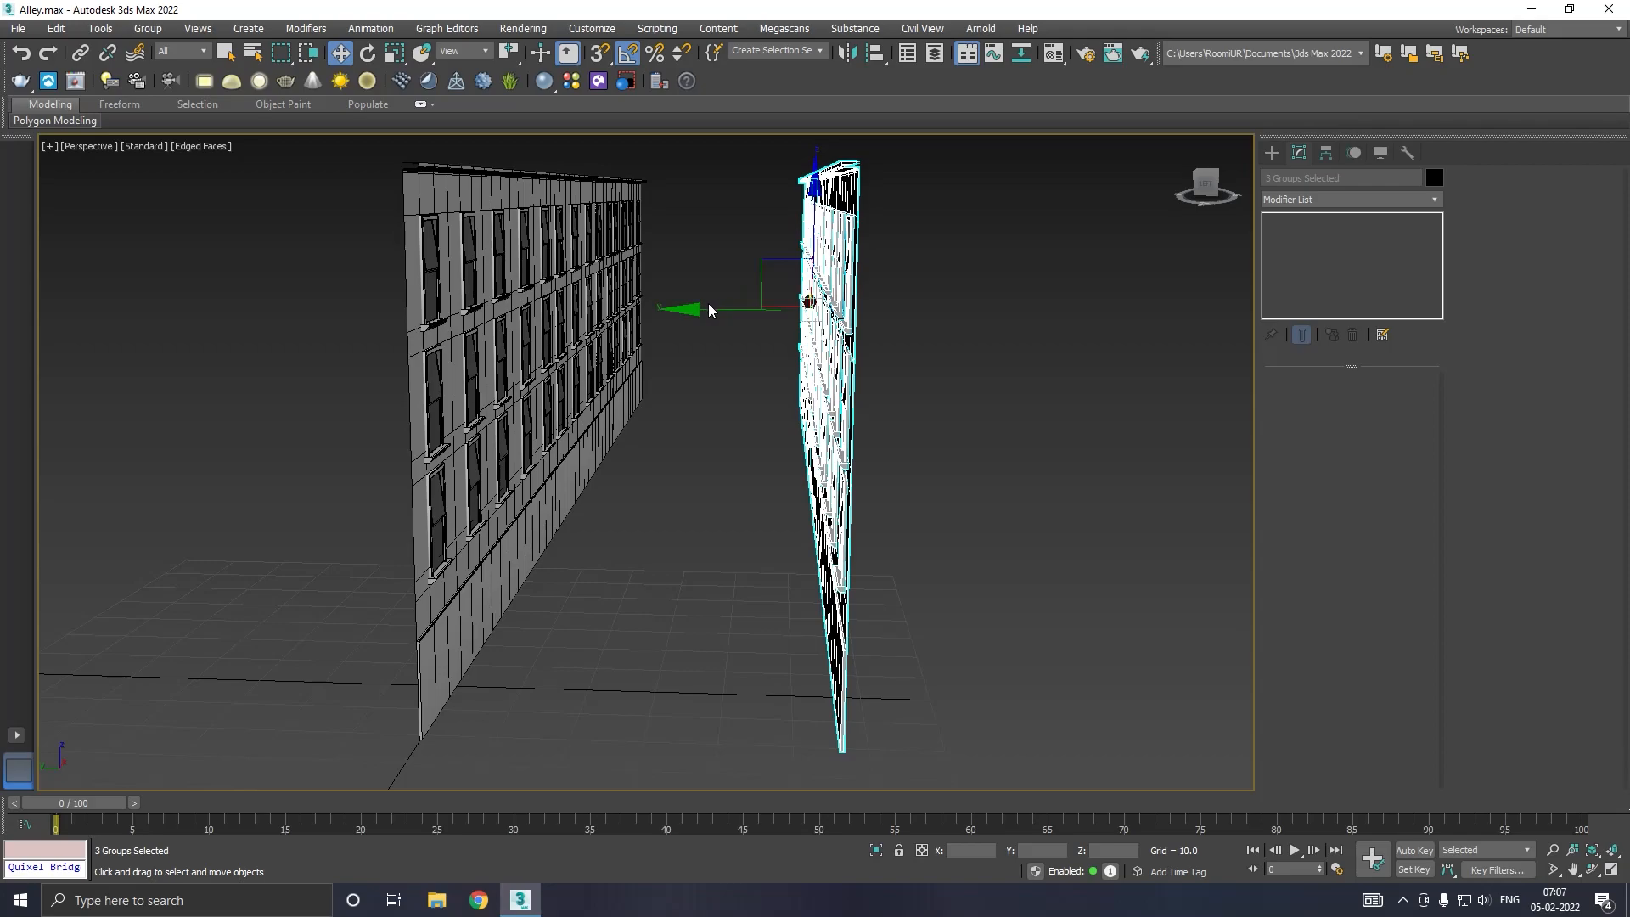
drag(709, 309, 717, 309)
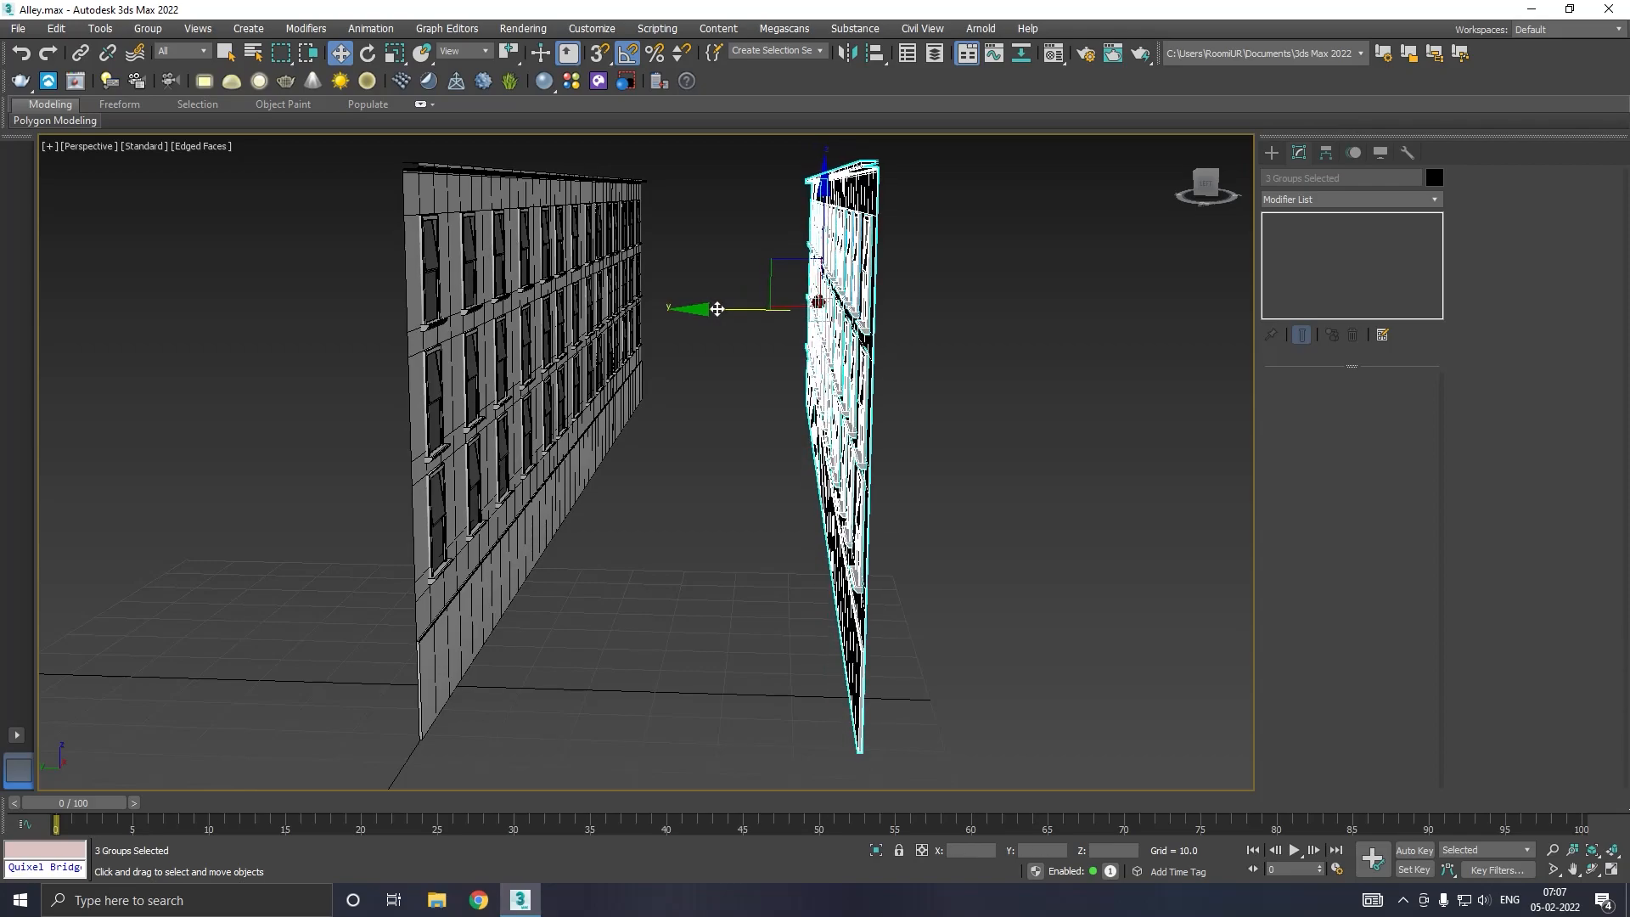
Step: Draw a ground plane about 59.3 long and 334.3 wide spanning both building rows in the top view
key(t)
click(543, 358)
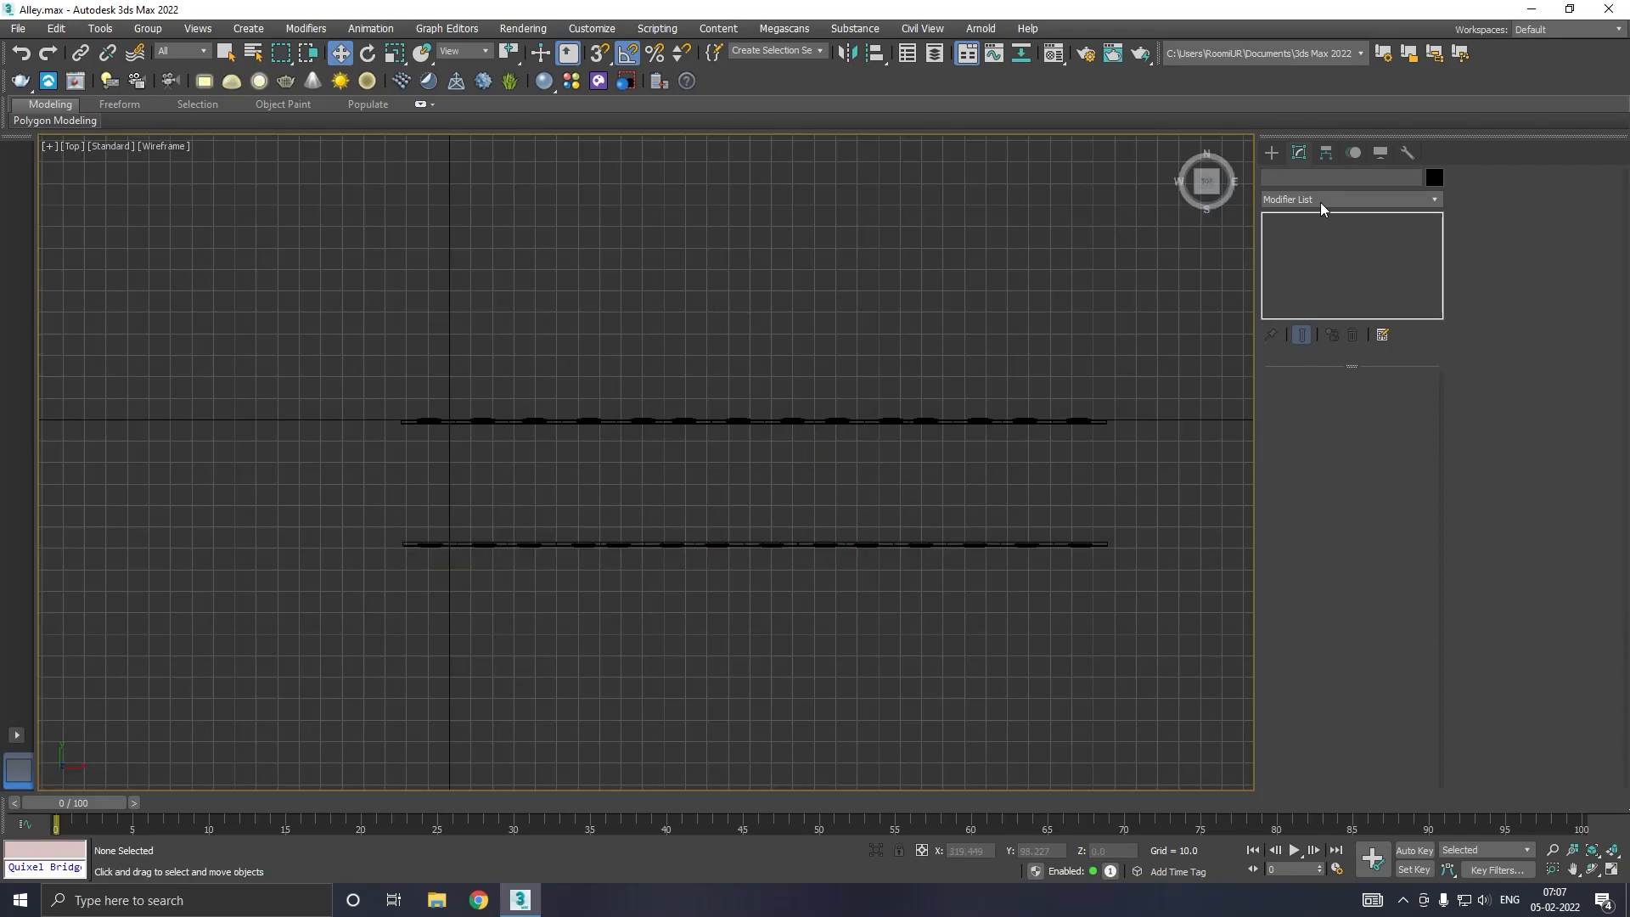
click(1271, 152)
click(1359, 351)
drag(391, 416, 1113, 547)
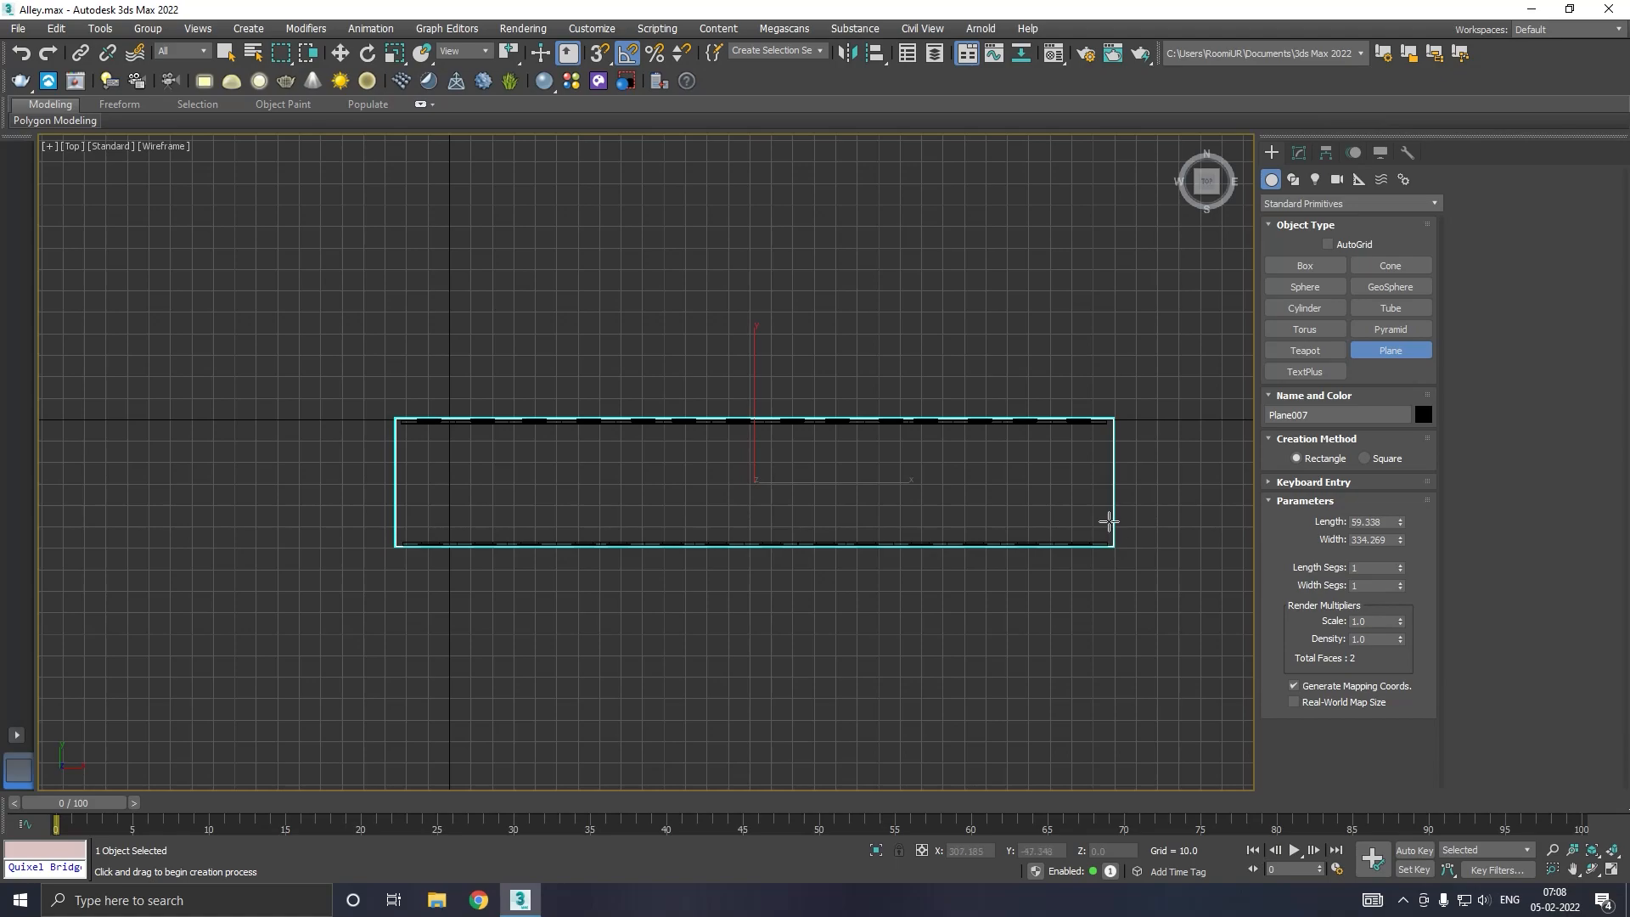
key(w)
Step: Assign the light grey 01 - Default material to the ground plane
key(p)
alt+middle_drag(713, 498, 731, 476)
scroll(708, 519, up, 4)
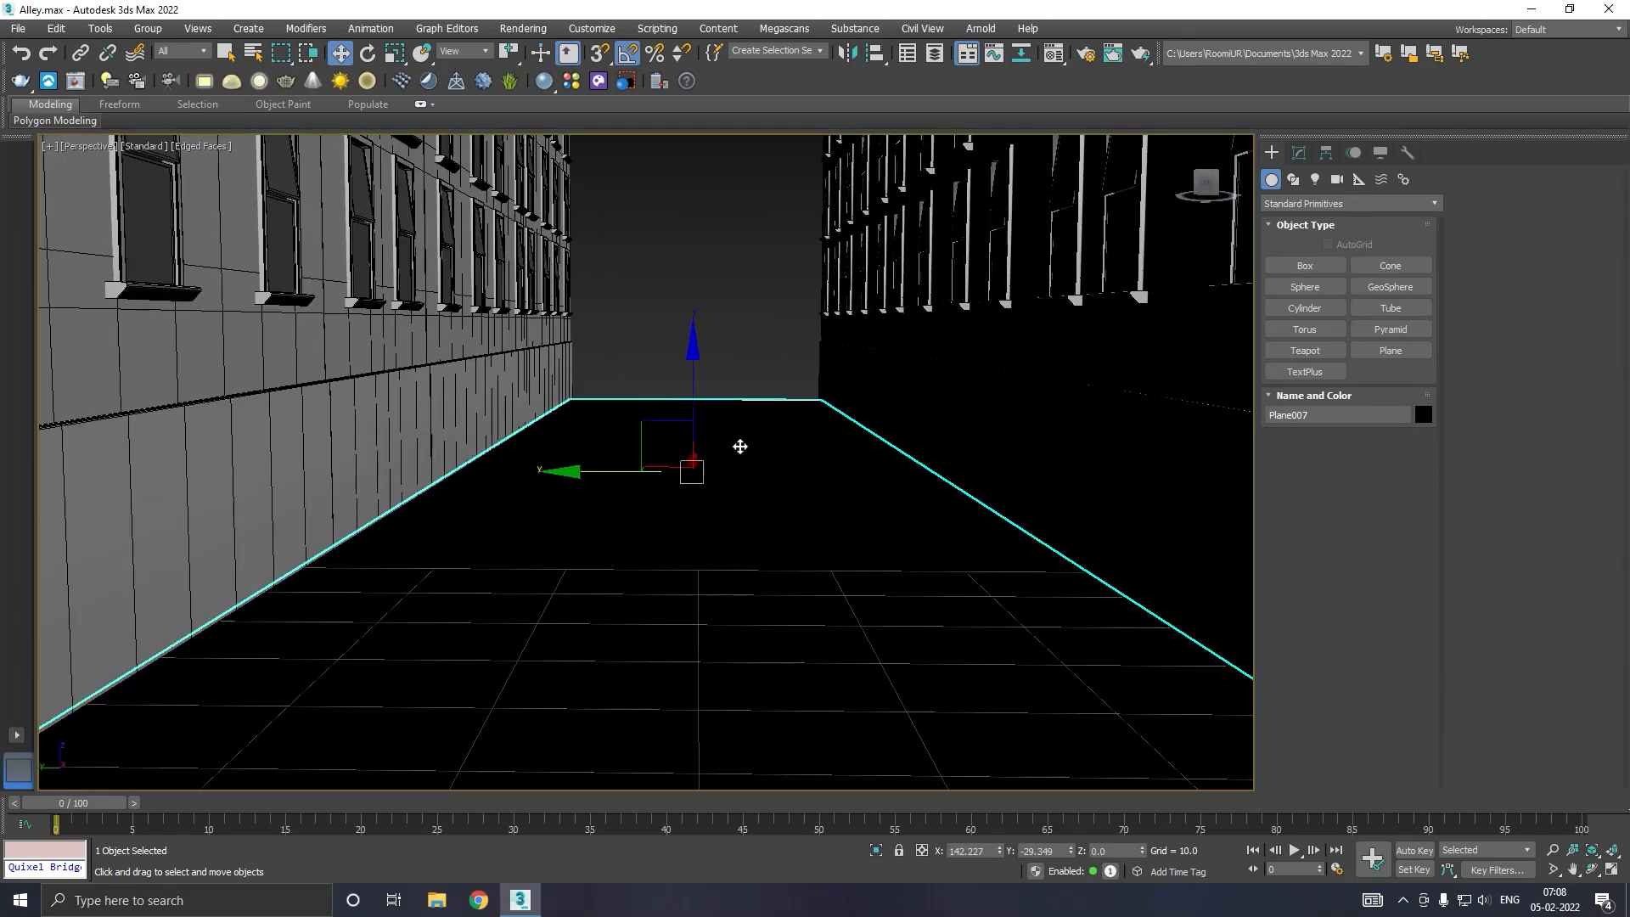
key(m)
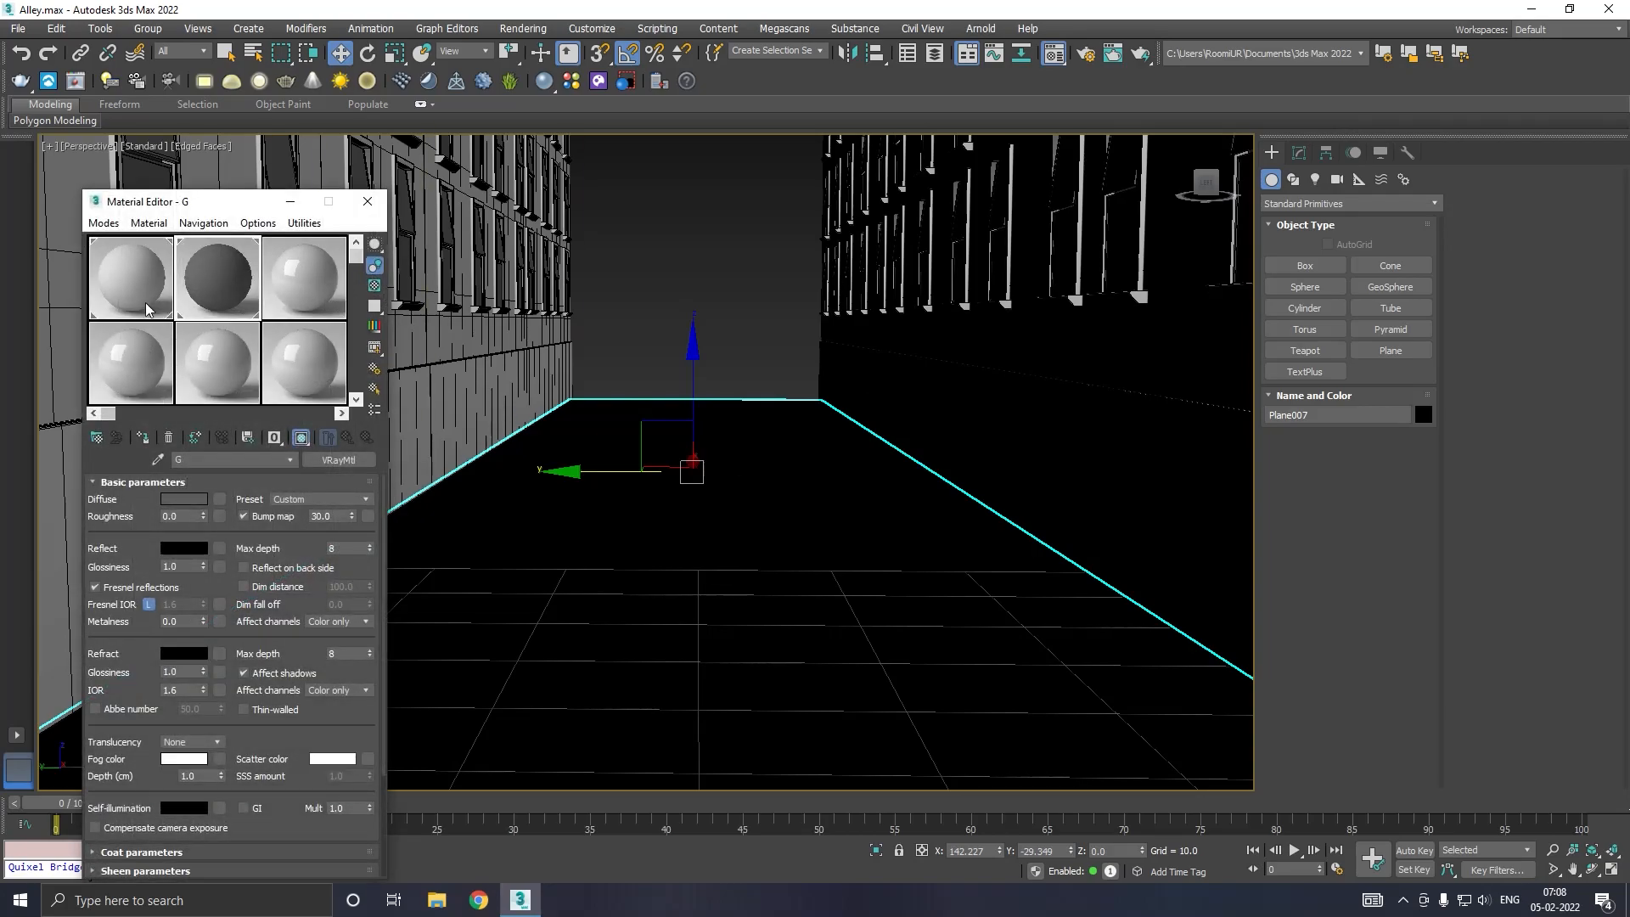
click(140, 307)
click(142, 437)
key(m)
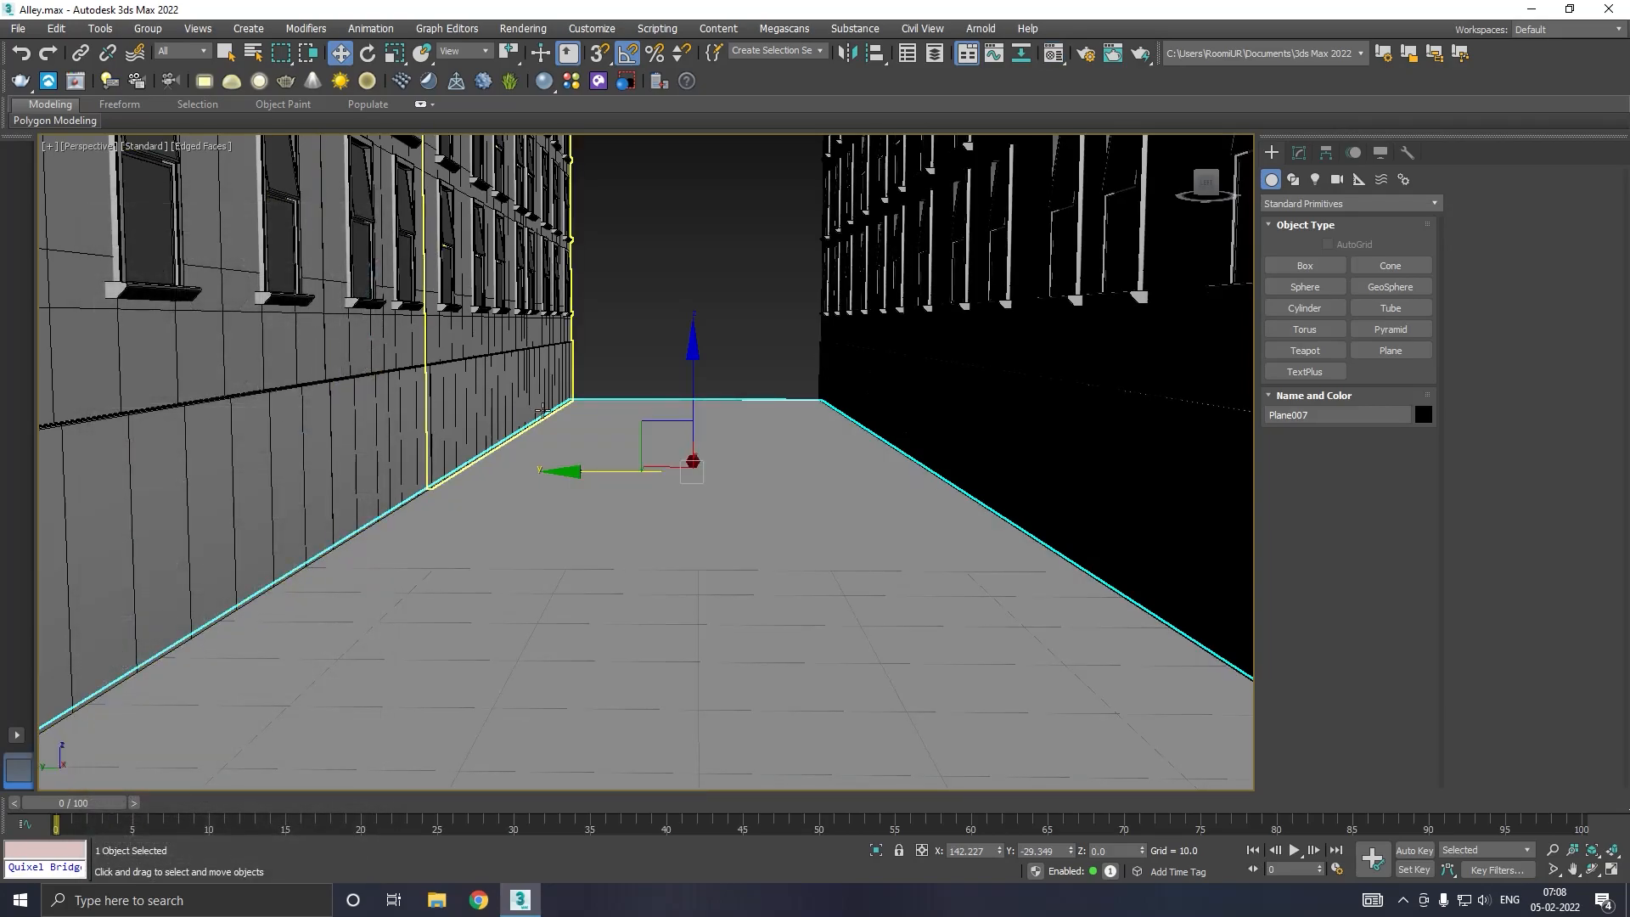
Step: Raise the ground plane along Z to 0.367 at the foot of the walls
scroll(553, 416, down, 4)
alt+middle_drag(554, 417, 727, 420)
scroll(549, 443, up, 4)
drag(744, 346, 747, 344)
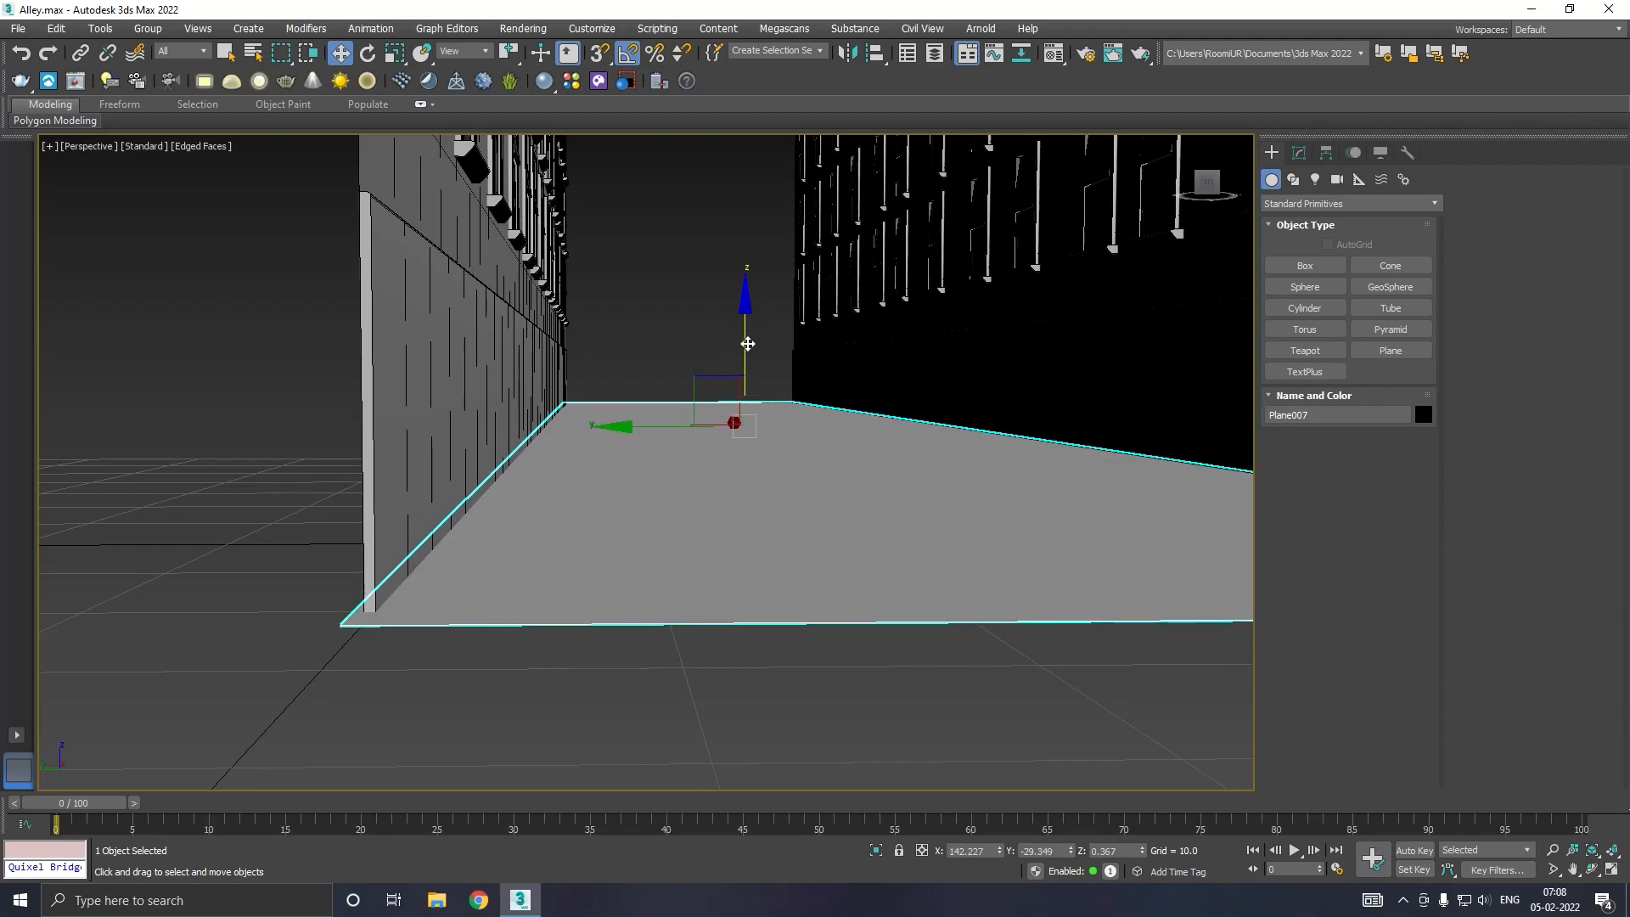
Step: Draw a low sidewalk box about 12.3 long and 333.9 wide along the foot of the original building row
key(t)
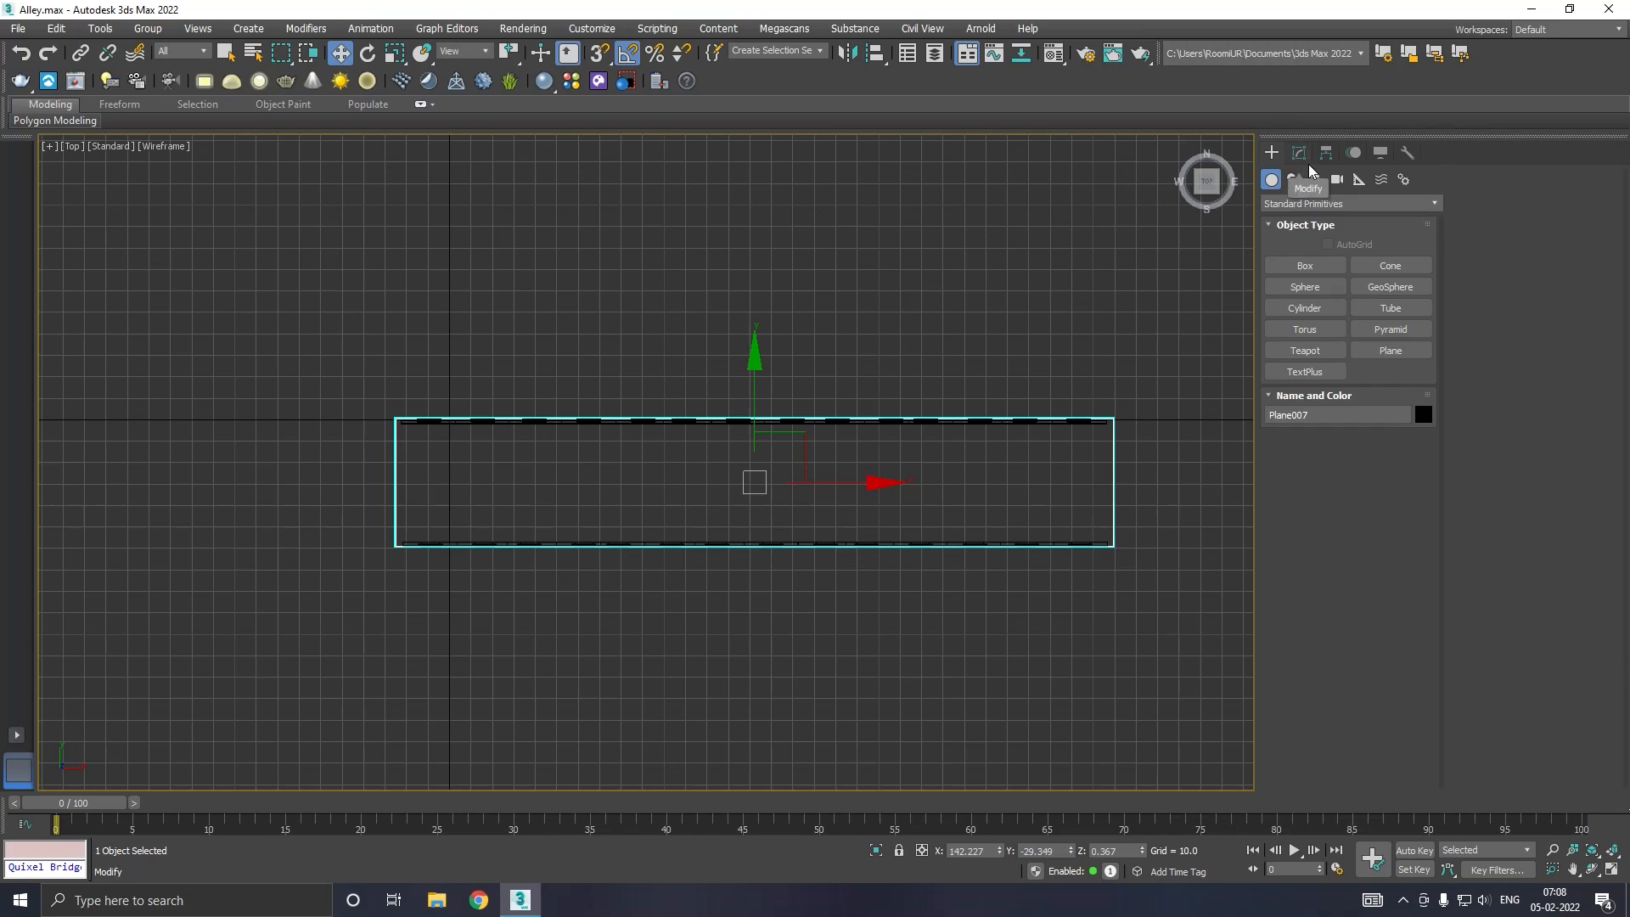
click(1318, 268)
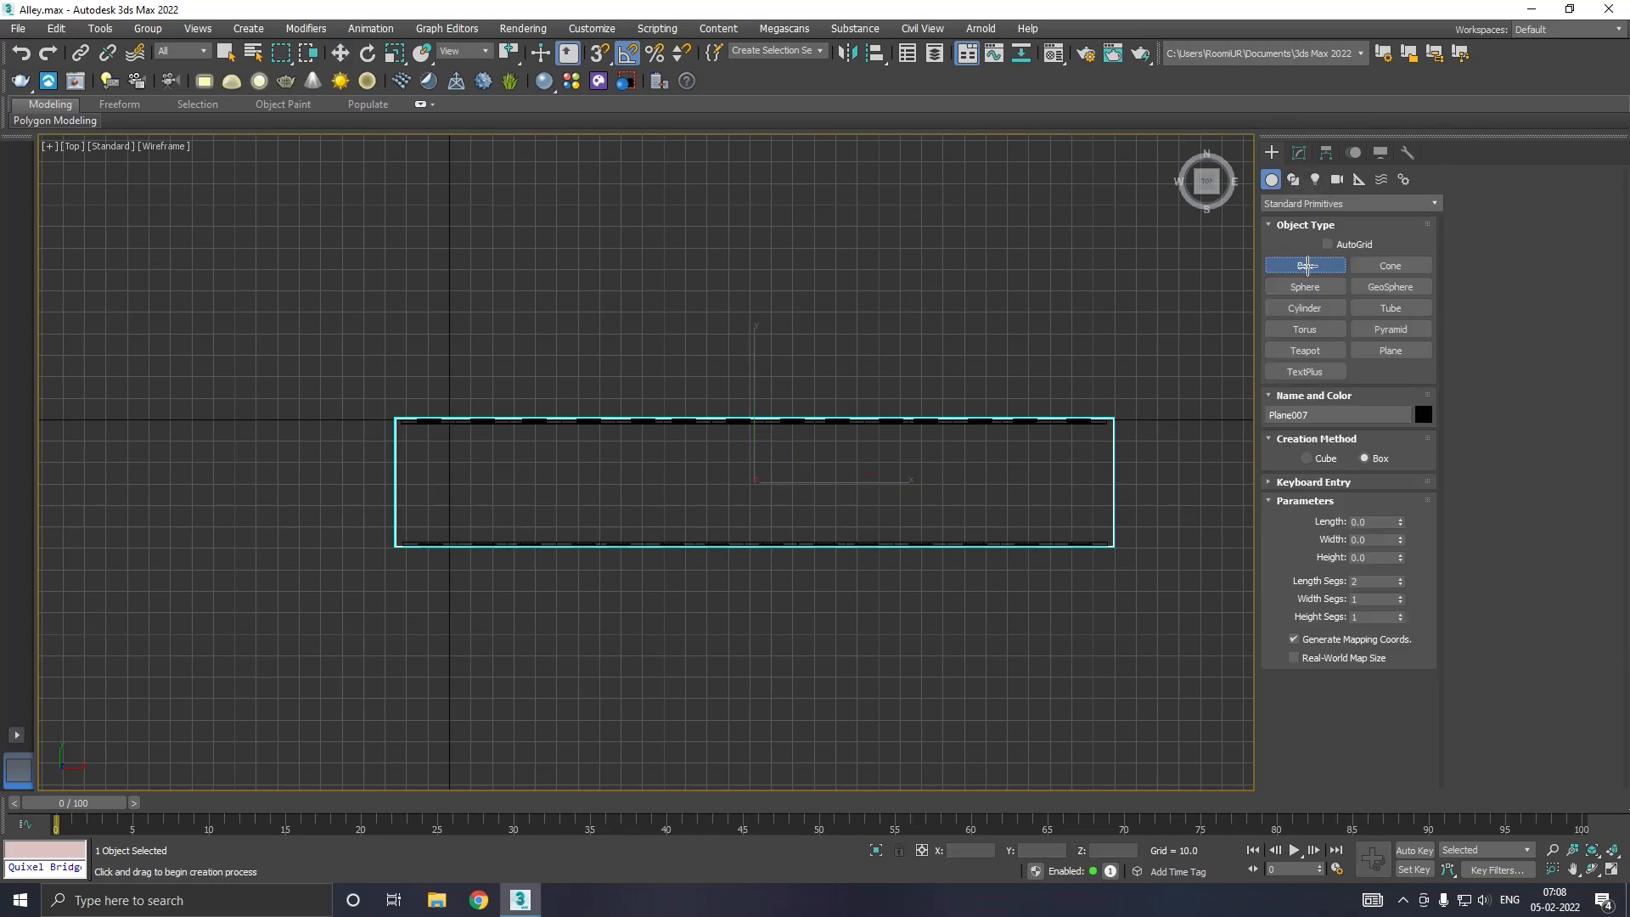
drag(401, 418, 1113, 448)
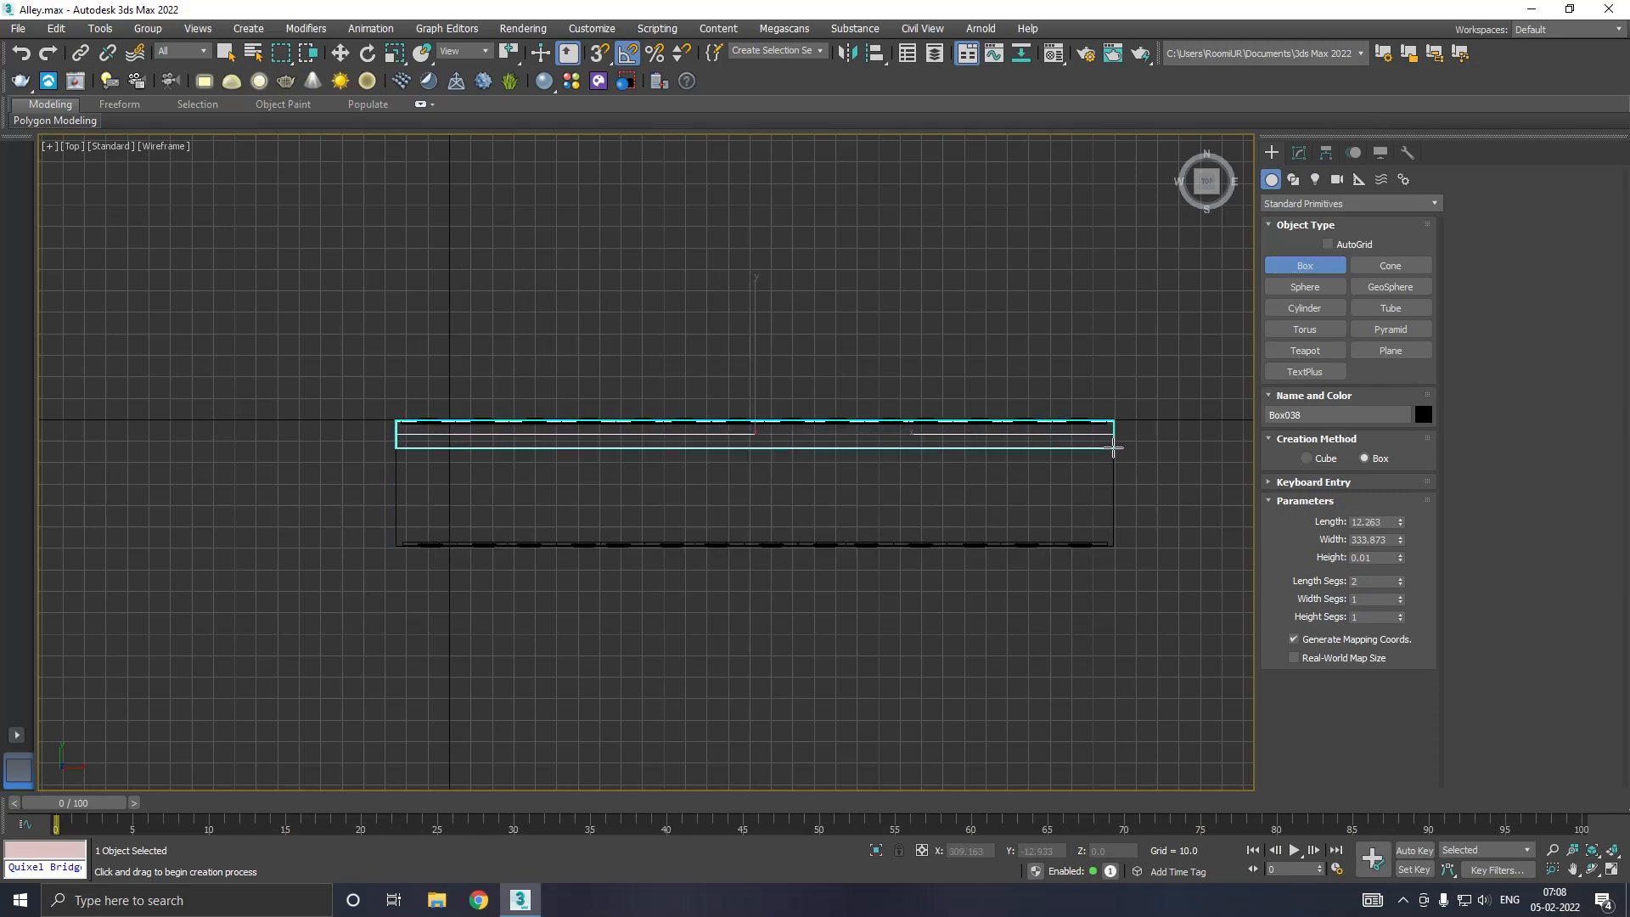
key(w)
Step: Assign the 01 - Default material to the sidewalk box
key(p)
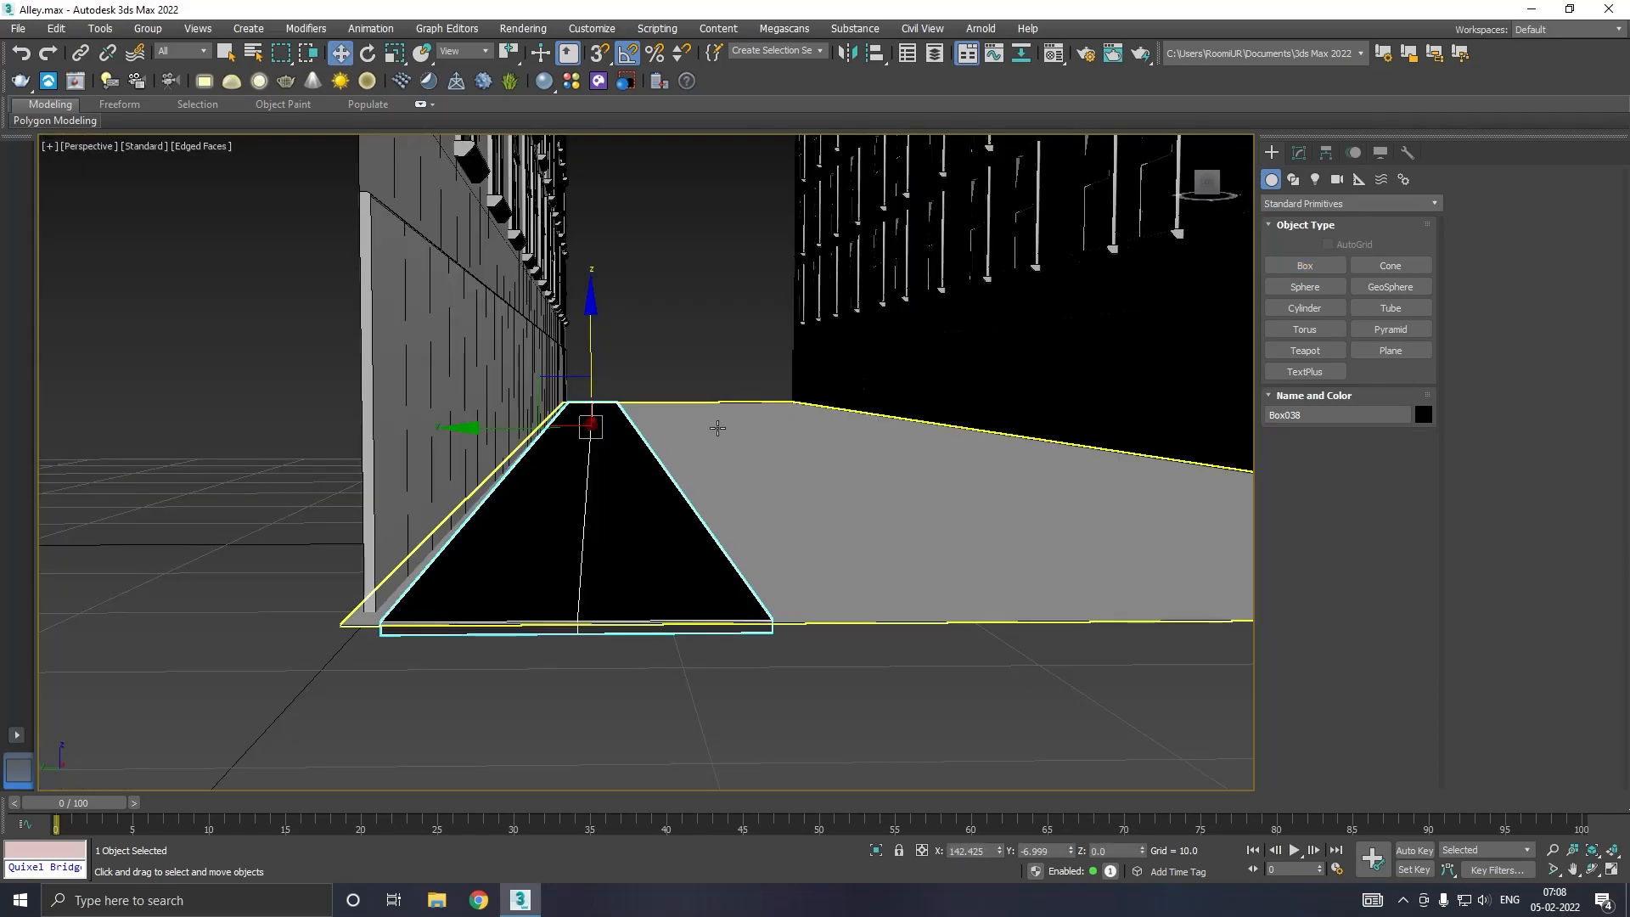
key(m)
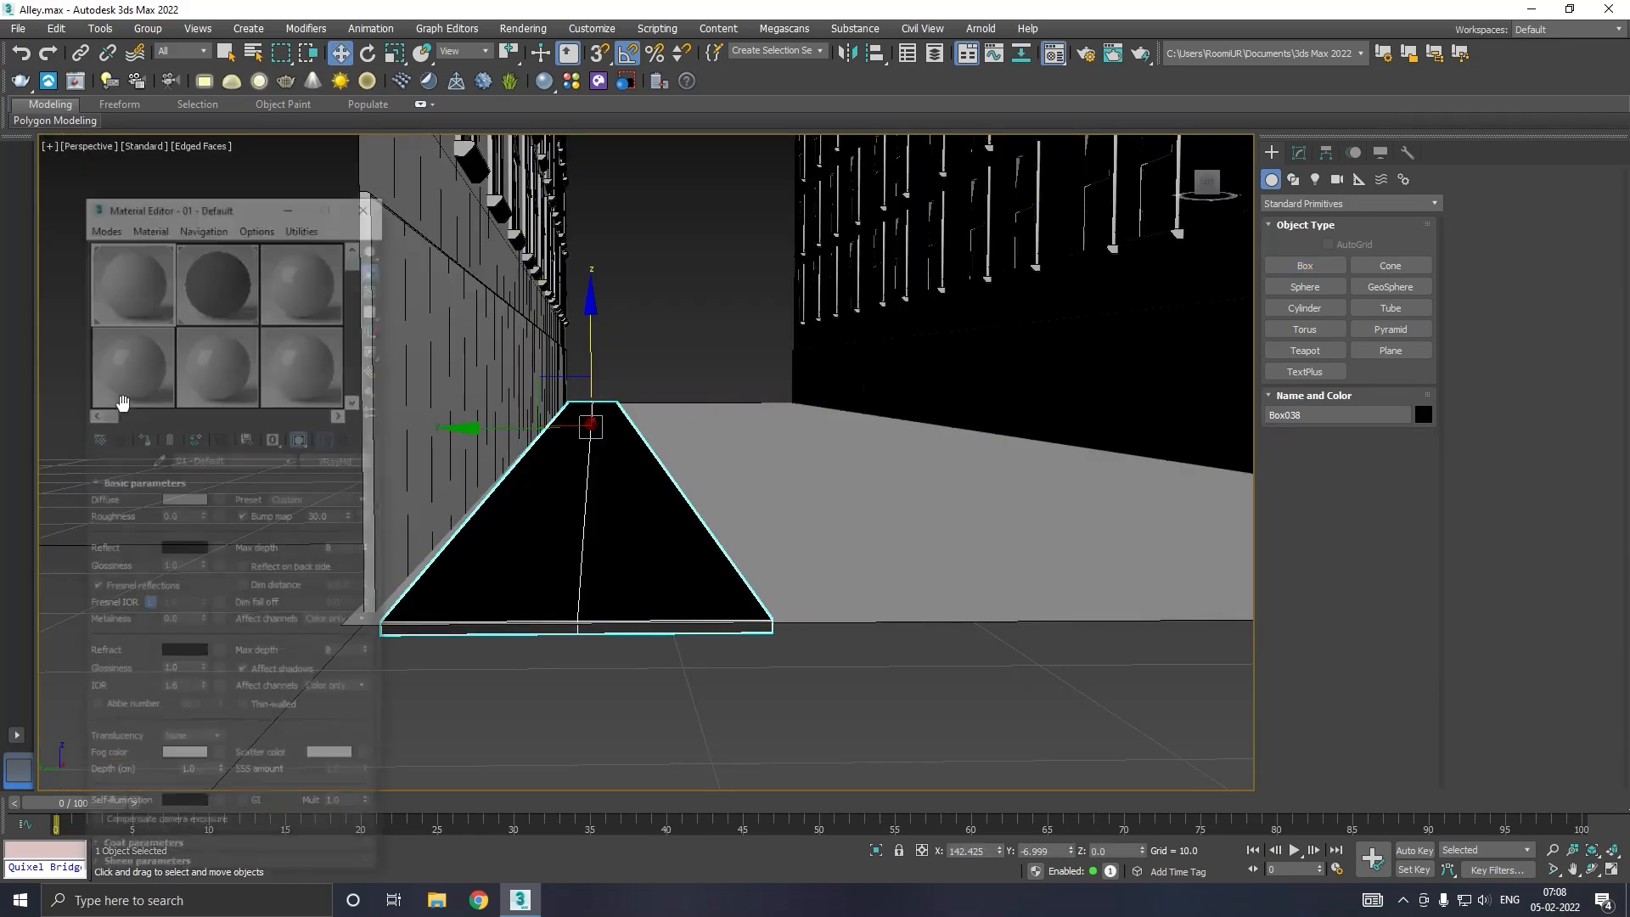
click(151, 437)
key(m)
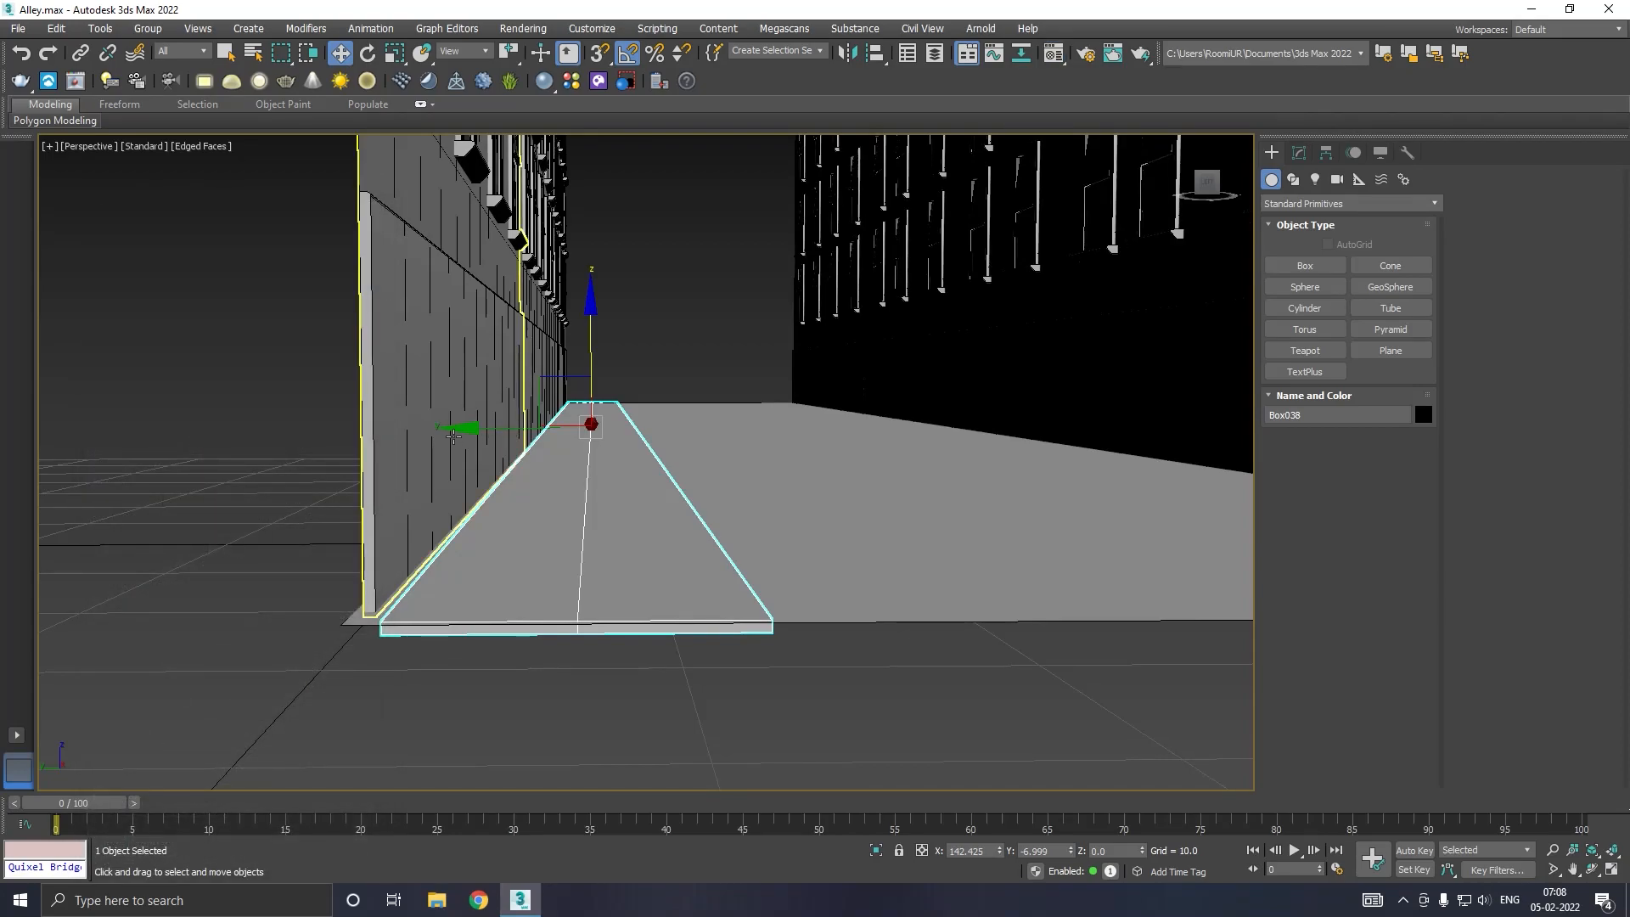
Step: Move the sidewalk box along Y to -5.533 under the original building wall and raise it to Z 0.243
drag(461, 428, 457, 423)
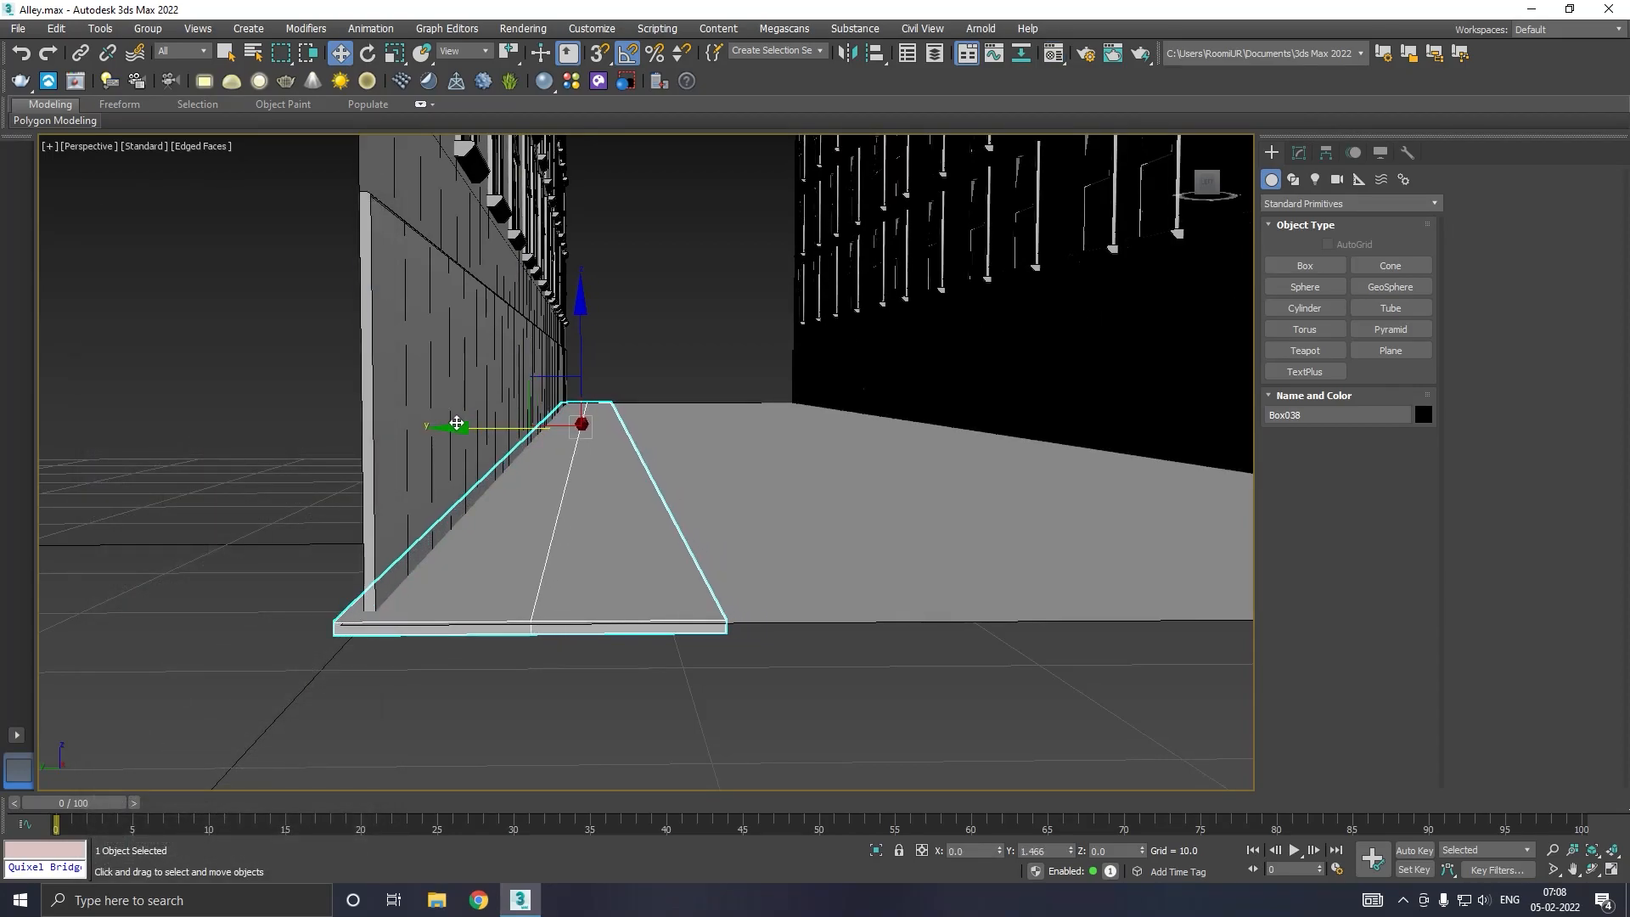
drag(584, 367, 582, 365)
scroll(646, 387, up, 3)
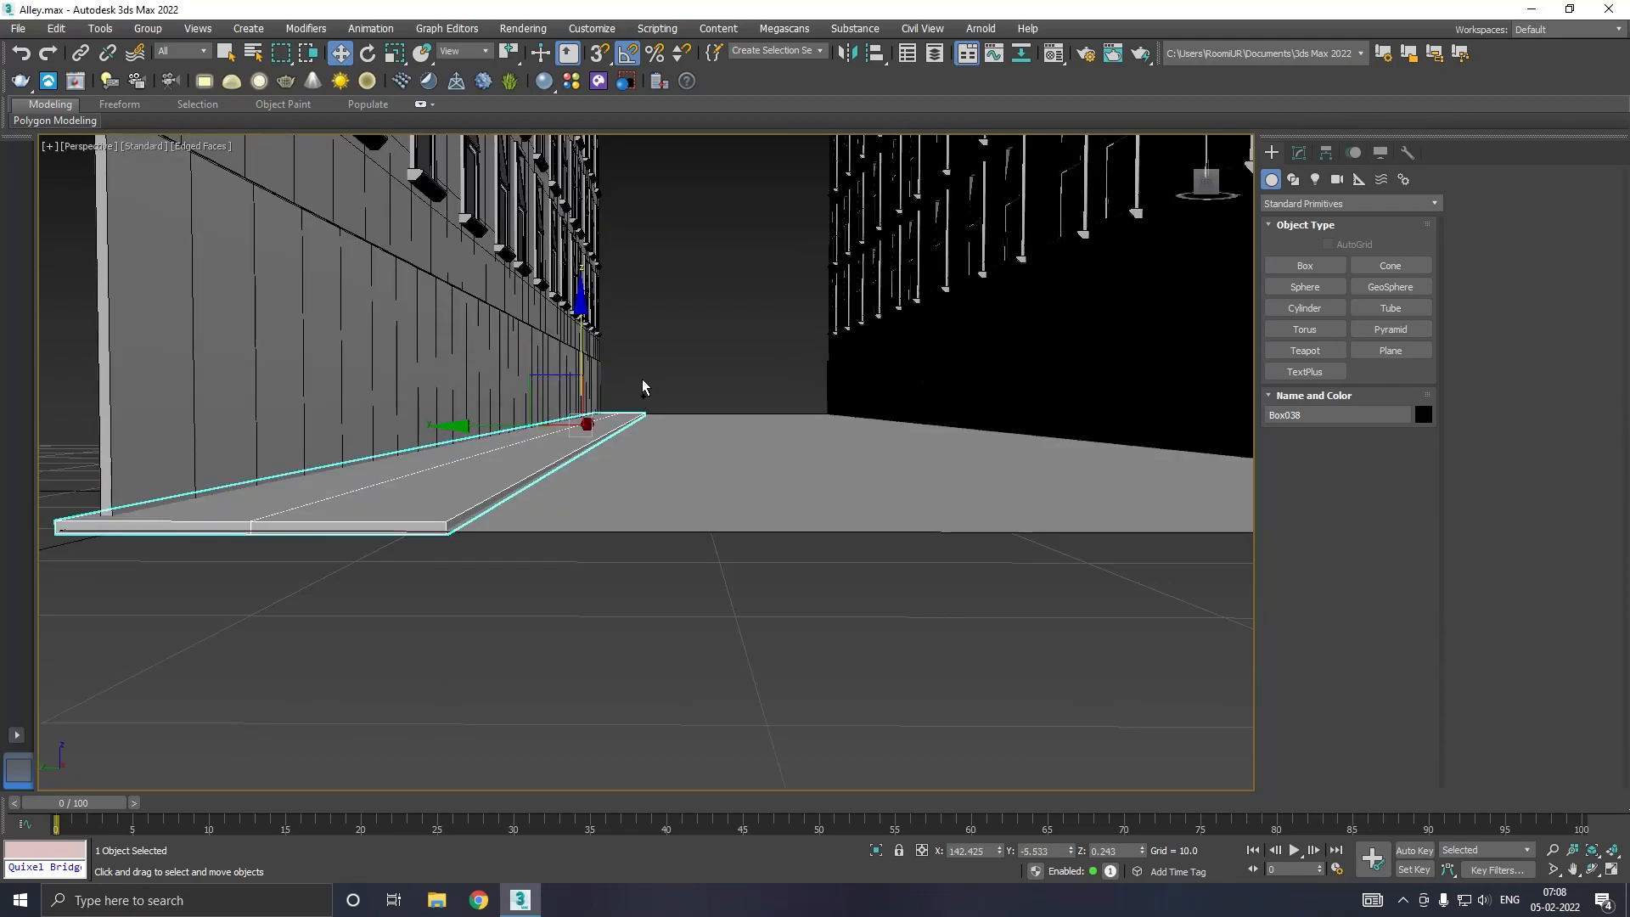
scroll(407, 487, up, 4)
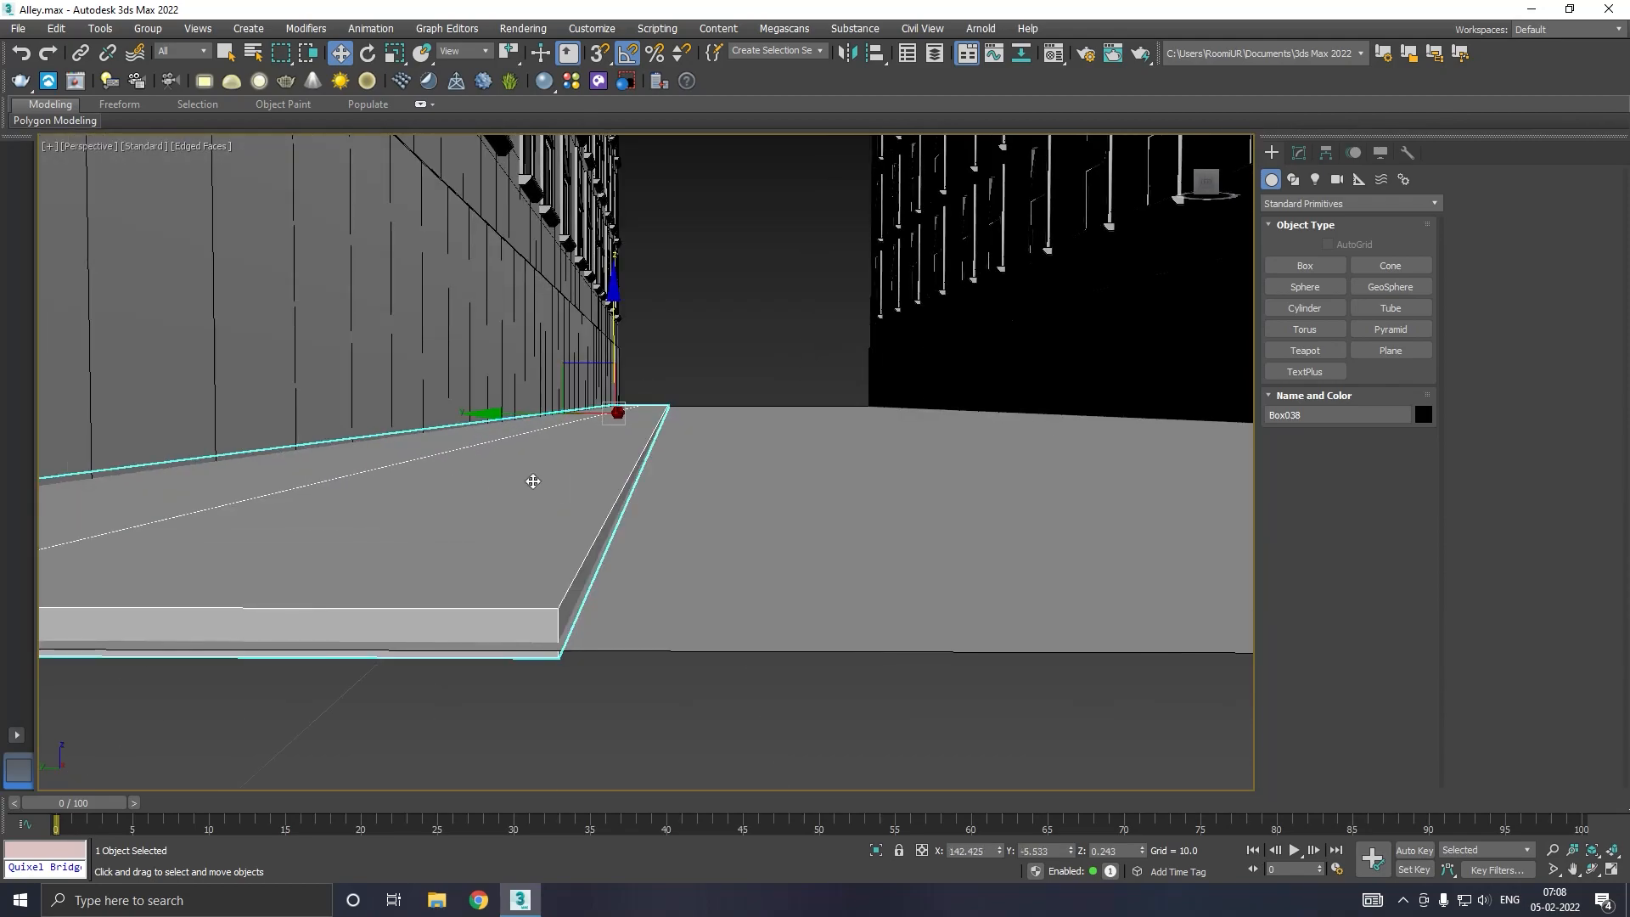
scroll(509, 501, up, 3)
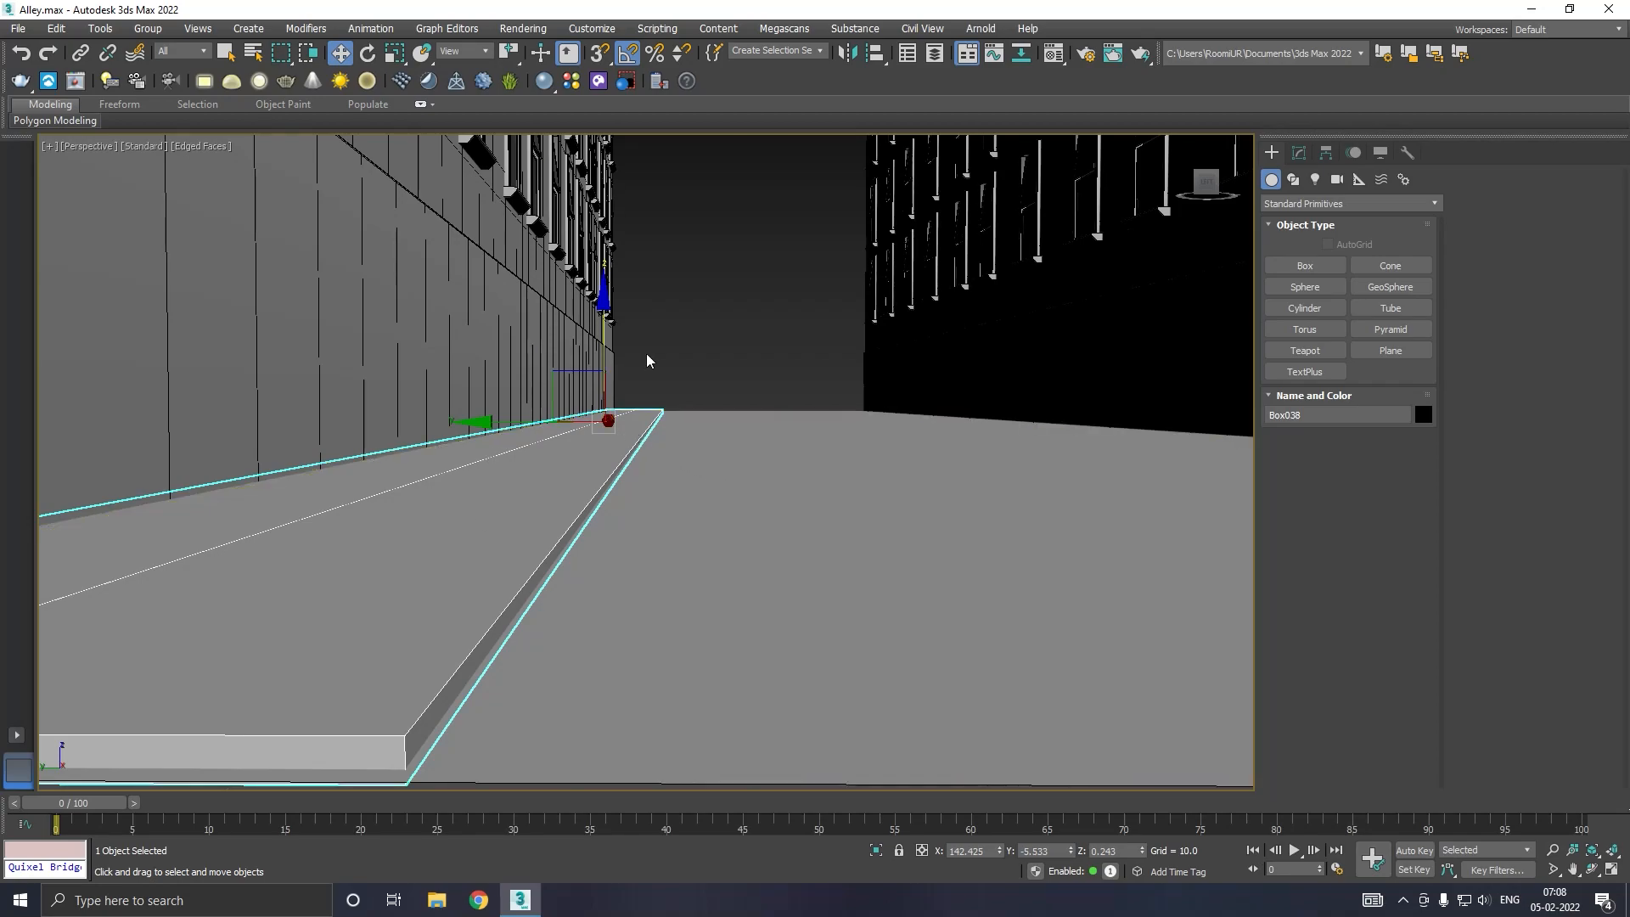
Step: Set the sidewalk box to 1 length segment, a height of 0.476 and a length of about 18.395
click(1299, 153)
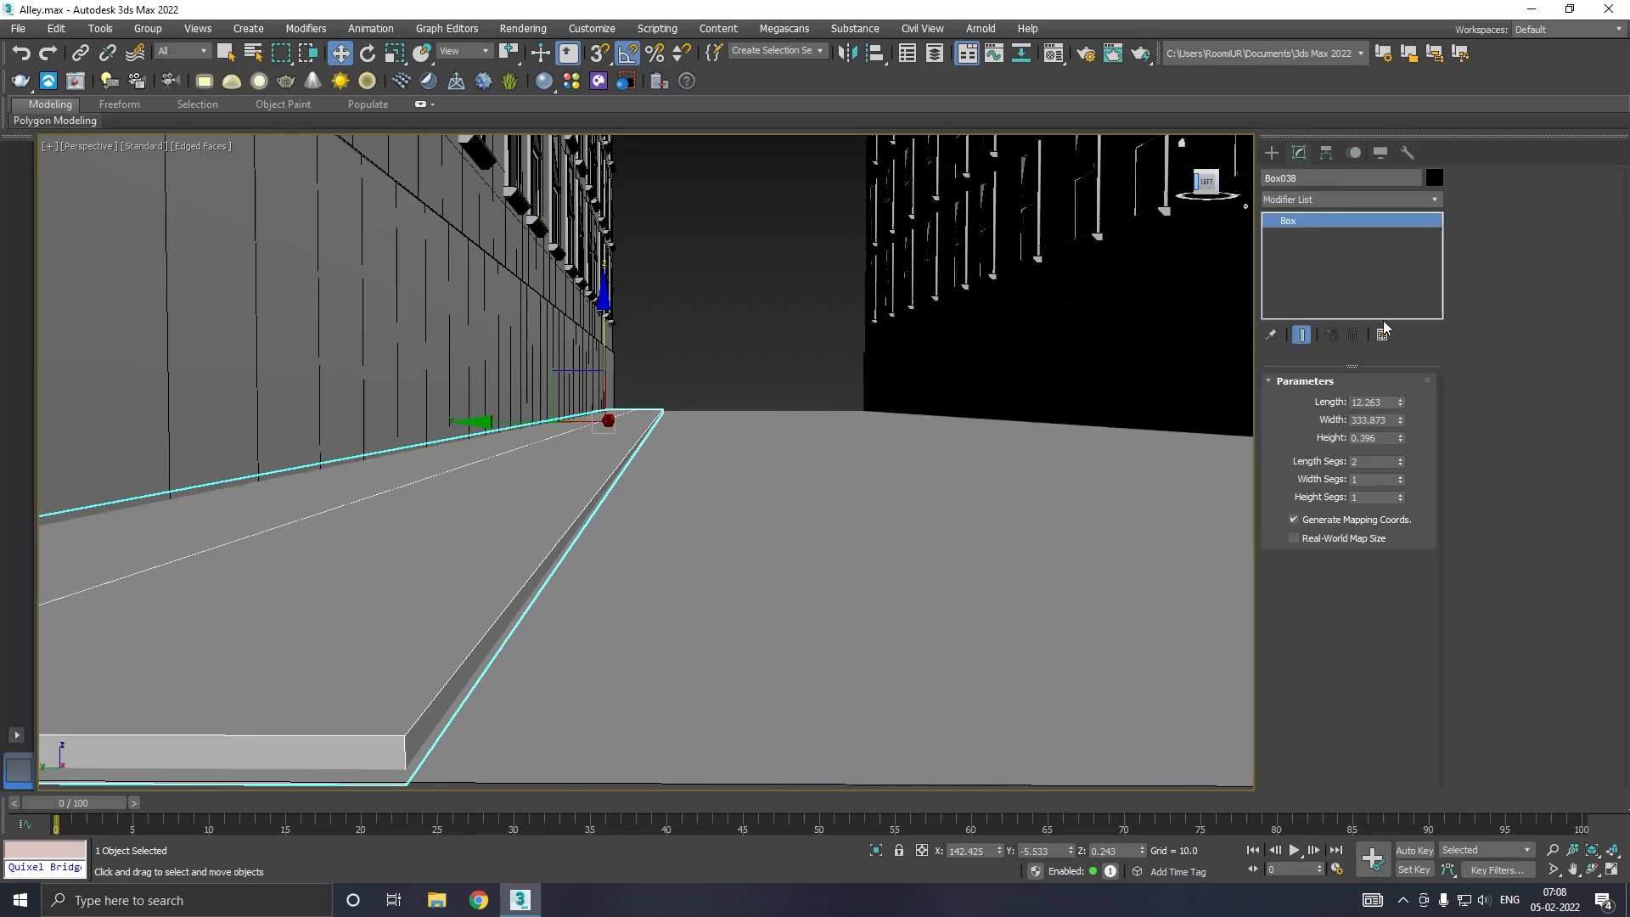
click(1400, 462)
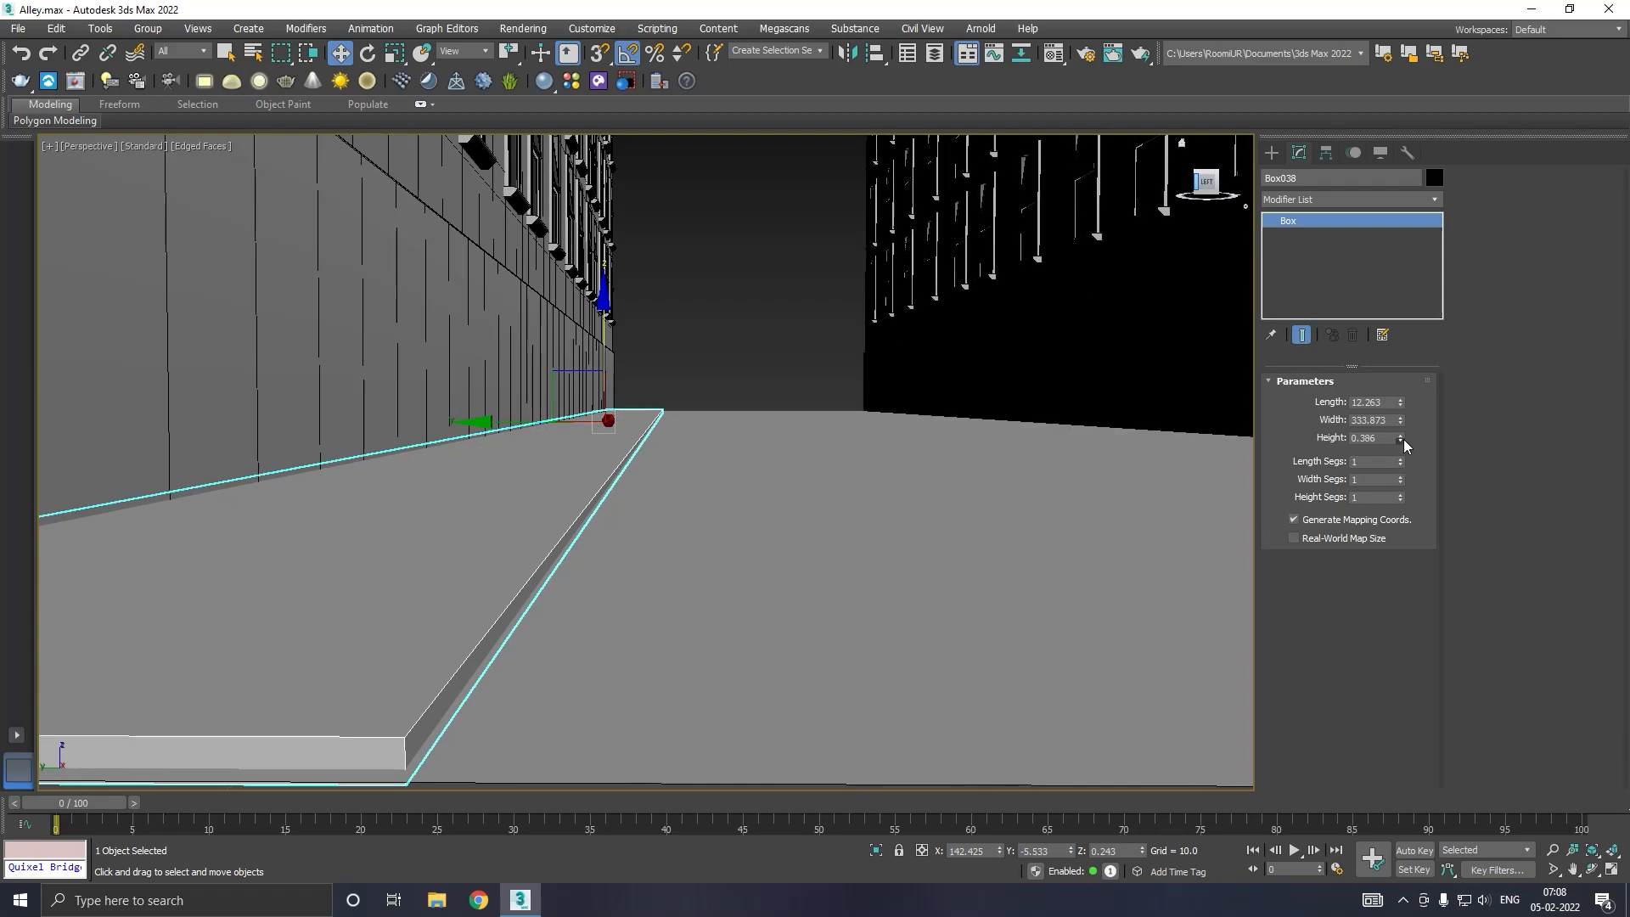
drag(1401, 437, 1399, 413)
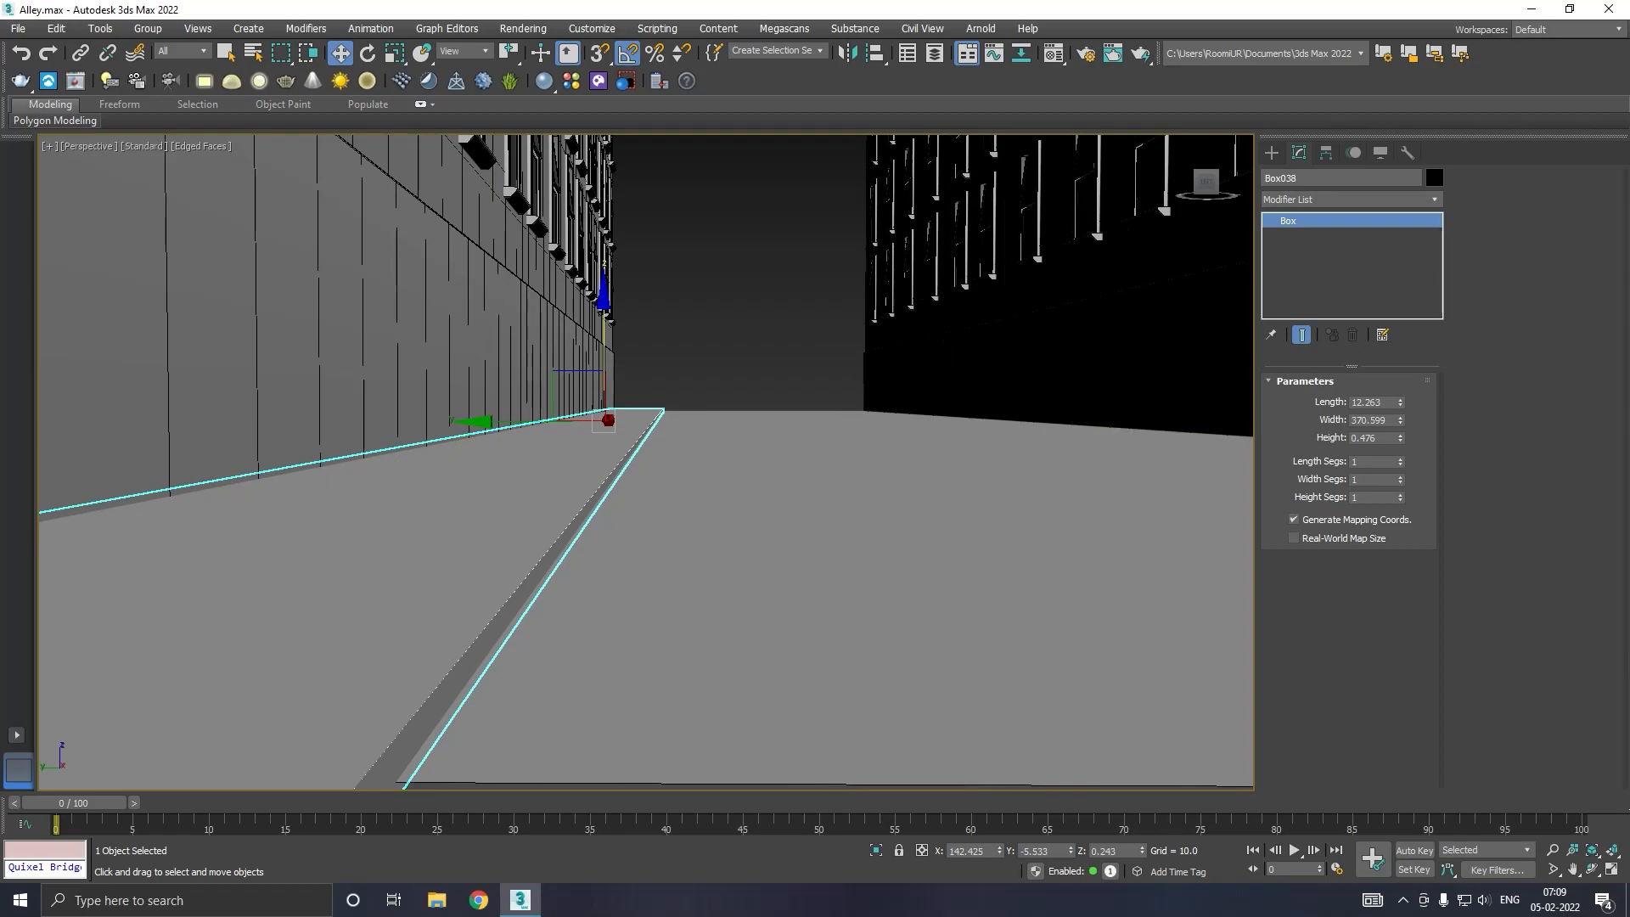
click(29, 56)
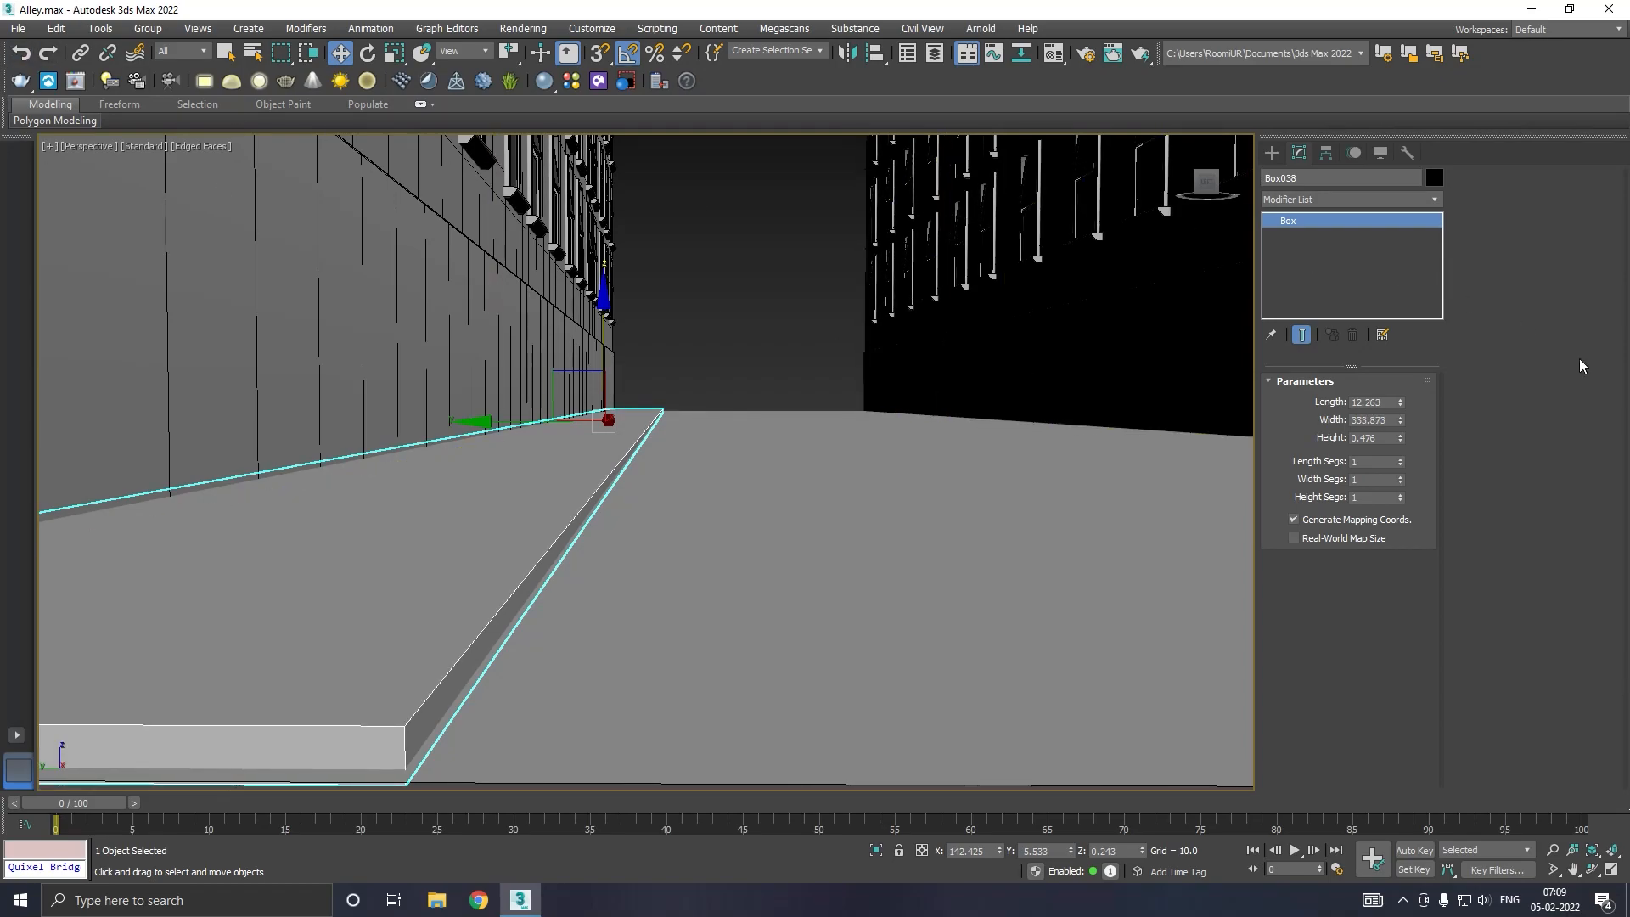
drag(1400, 420, 1400, 413)
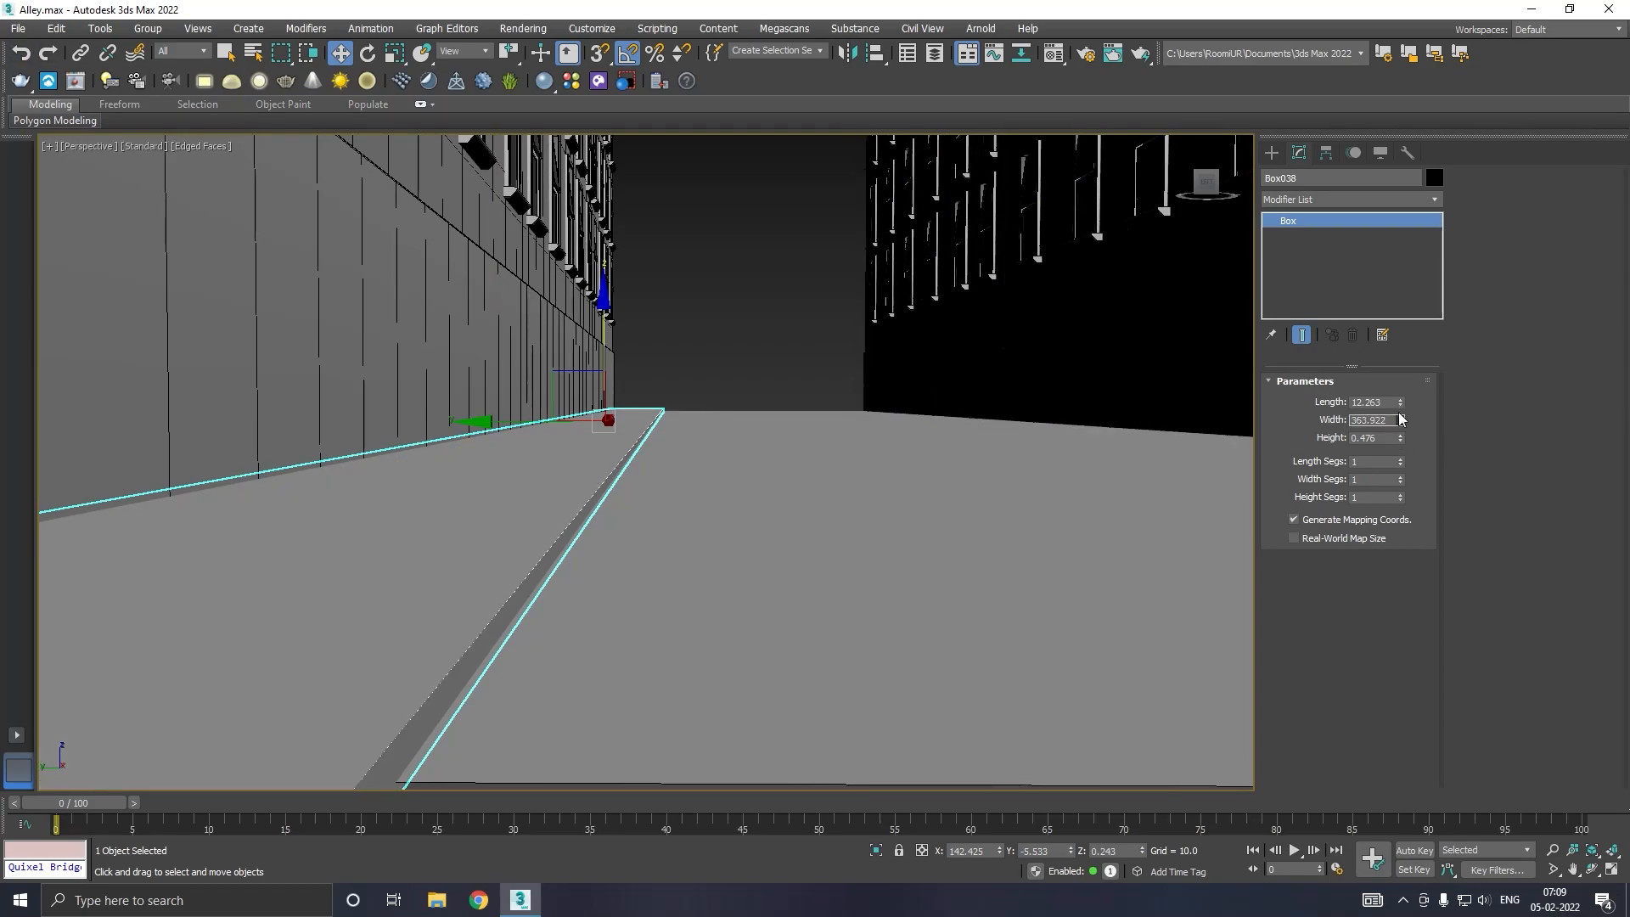
click(21, 54)
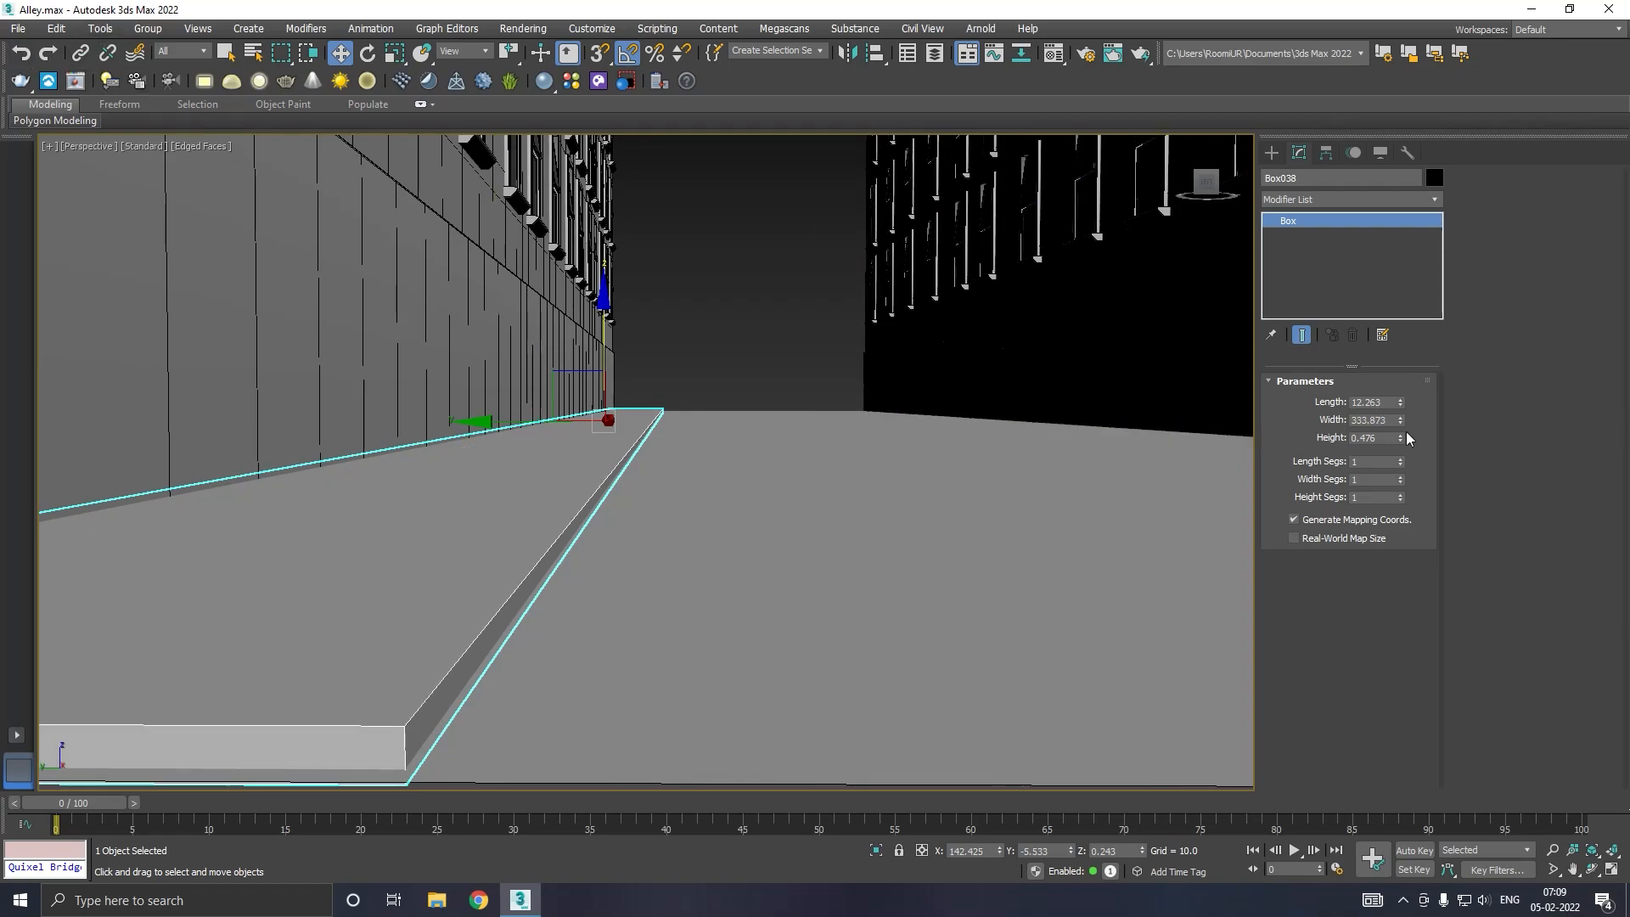
drag(1400, 402, 1400, 392)
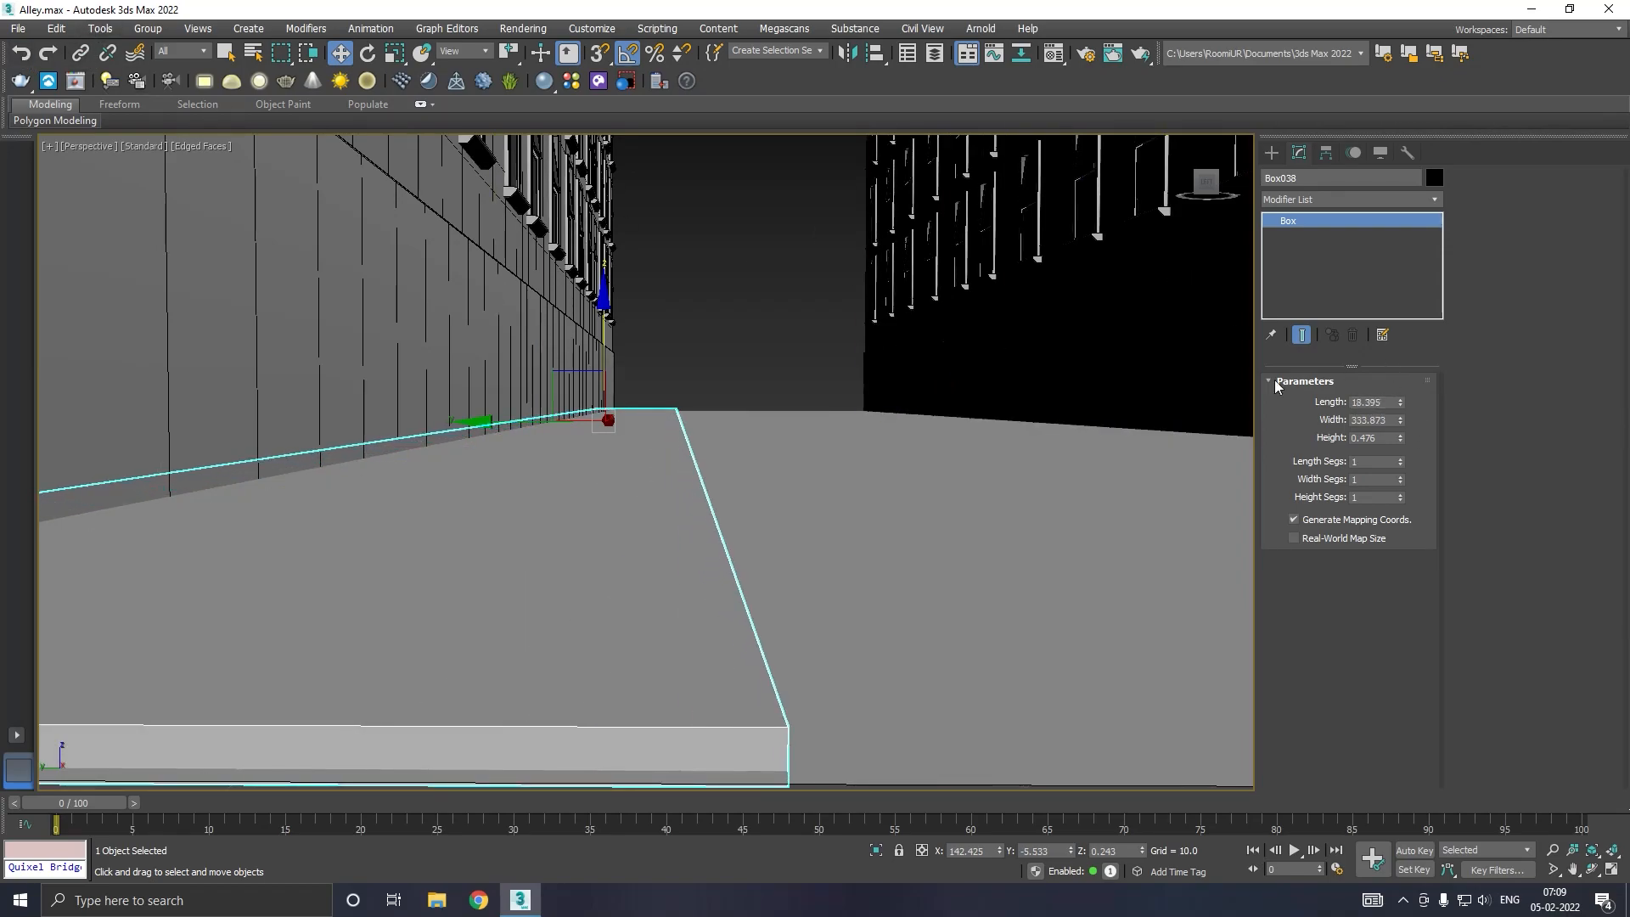
Step: Shift the sidewalk box along Y to -4.703 and set its height to 1.026
scroll(456, 568, down, 2)
scroll(456, 568, down, 1)
mouse_move(553, 553)
alt+middle_down()
mouse_move(568, 557)
mouse_move(548, 553)
alt+middle_up()
mouse_move(459, 450)
mouse_down()
mouse_move(497, 436)
mouse_move(481, 436)
mouse_up()
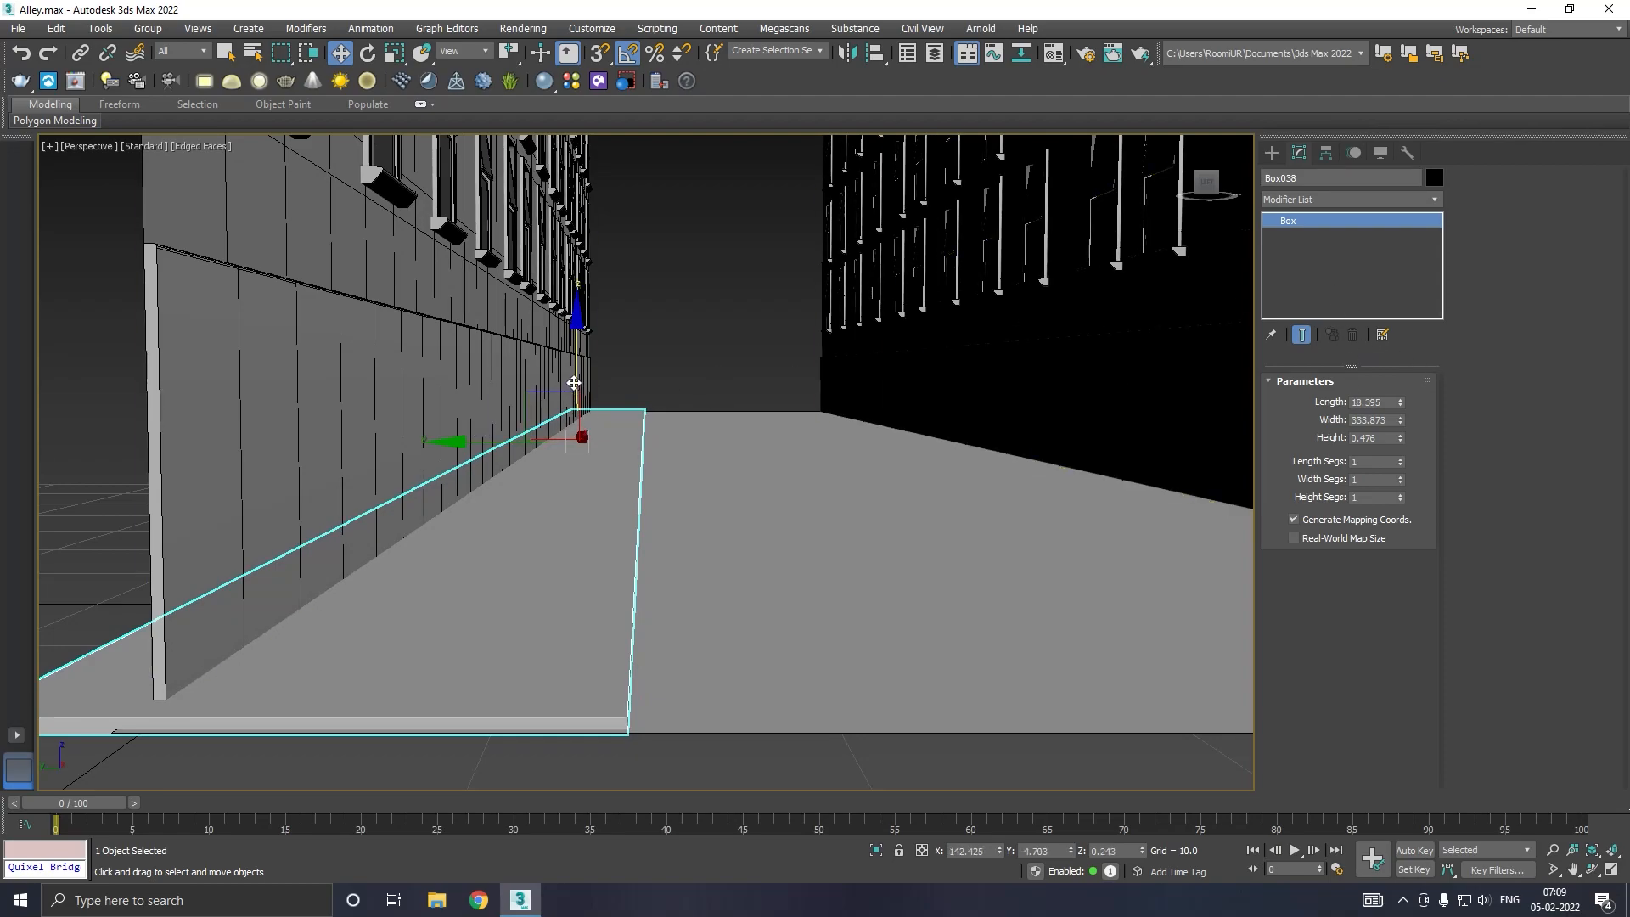
drag(574, 382, 577, 383)
alt+middle_drag(938, 382, 929, 376)
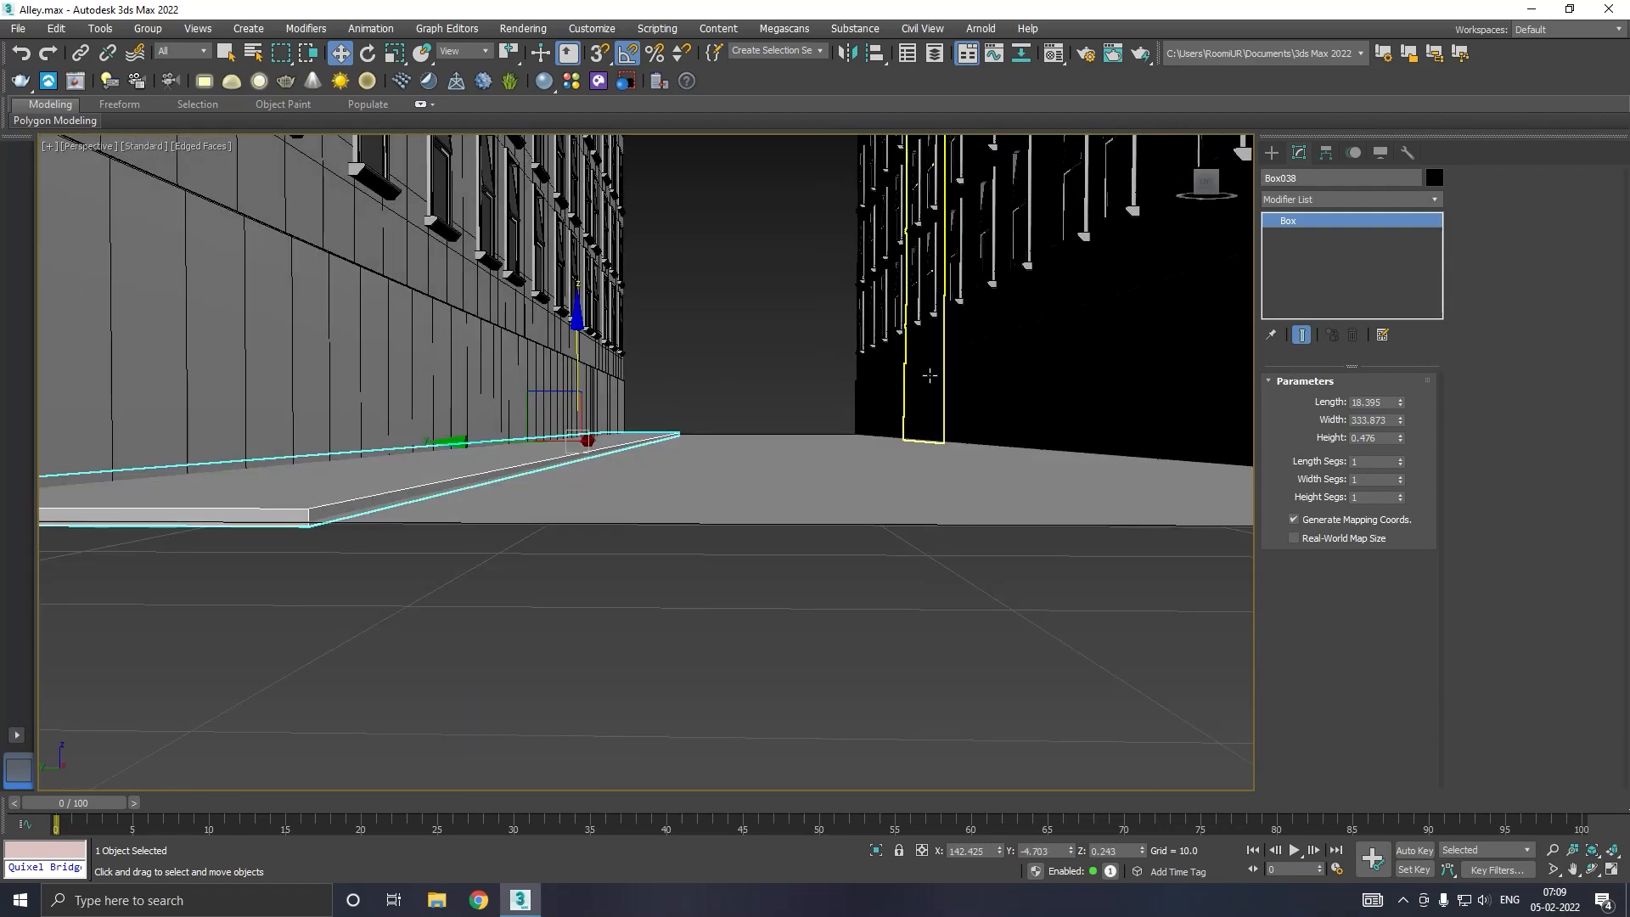
drag(1399, 437, 1396, 390)
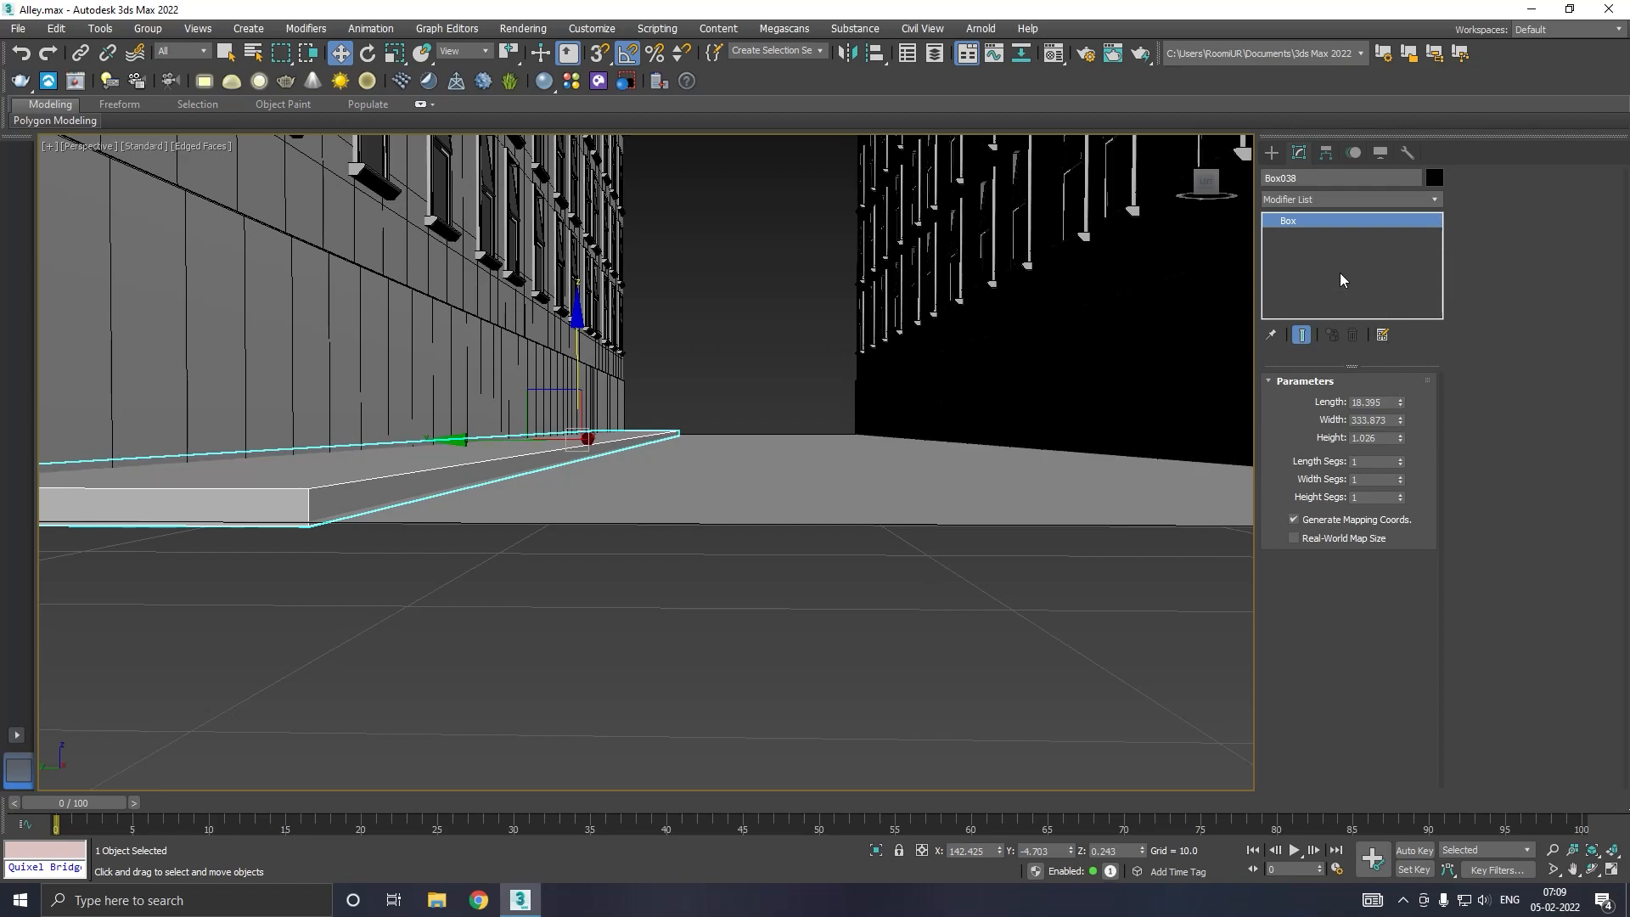
Step: Convert the sidewalk box to an Editable Poly and switch to editing its edges
right_click(1352, 287)
click(1400, 388)
scroll(817, 488, up, 3)
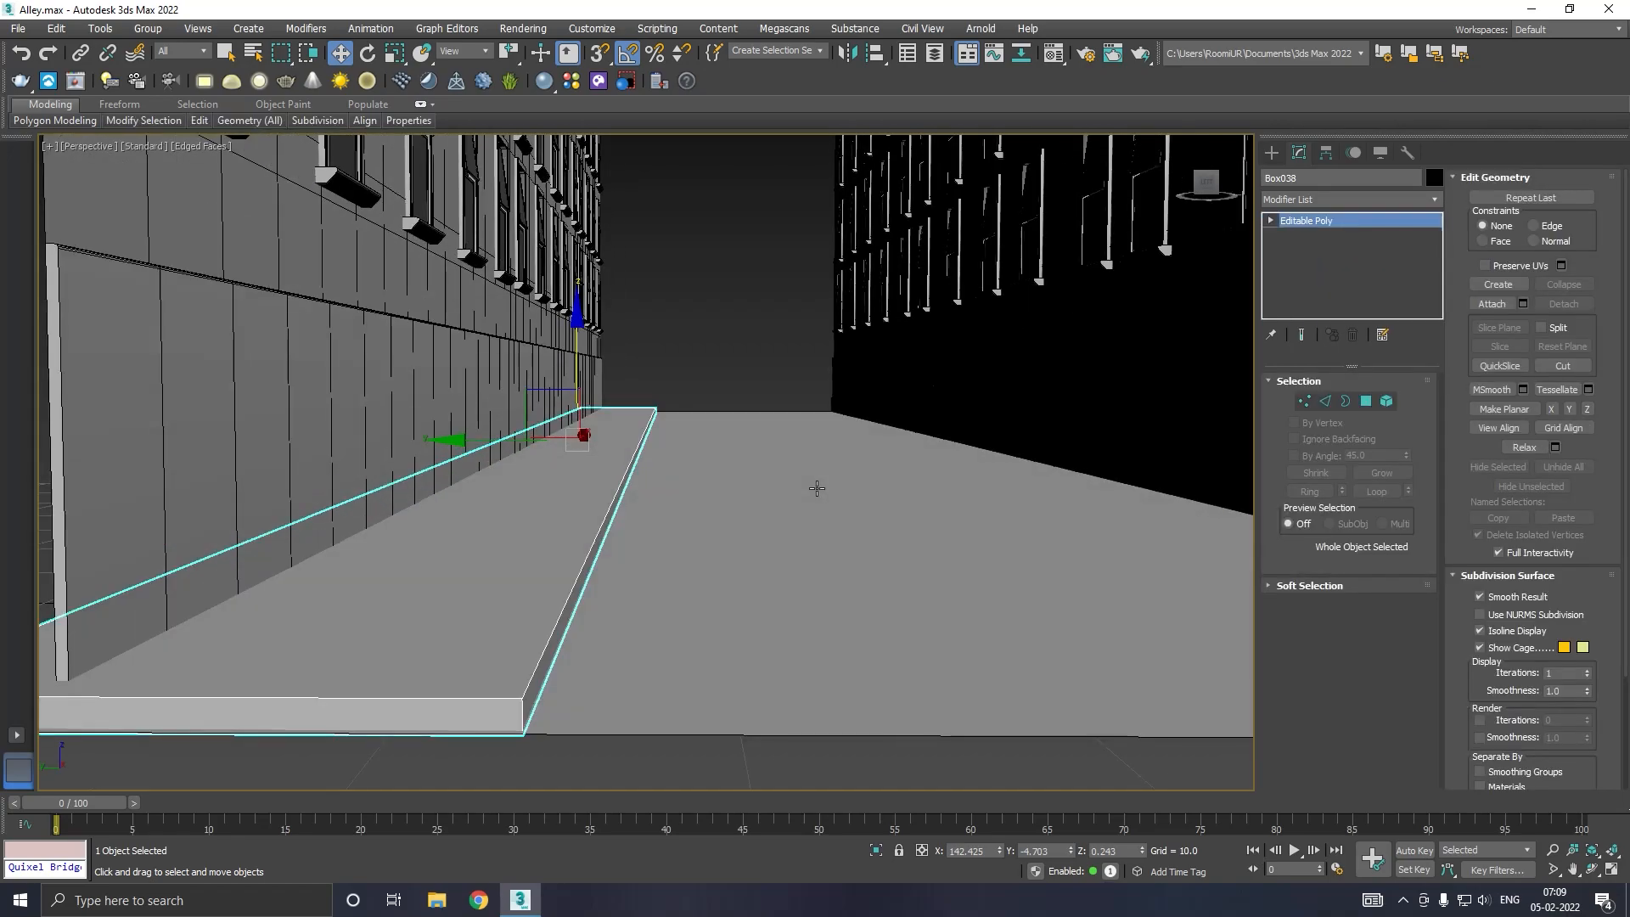
click(1325, 403)
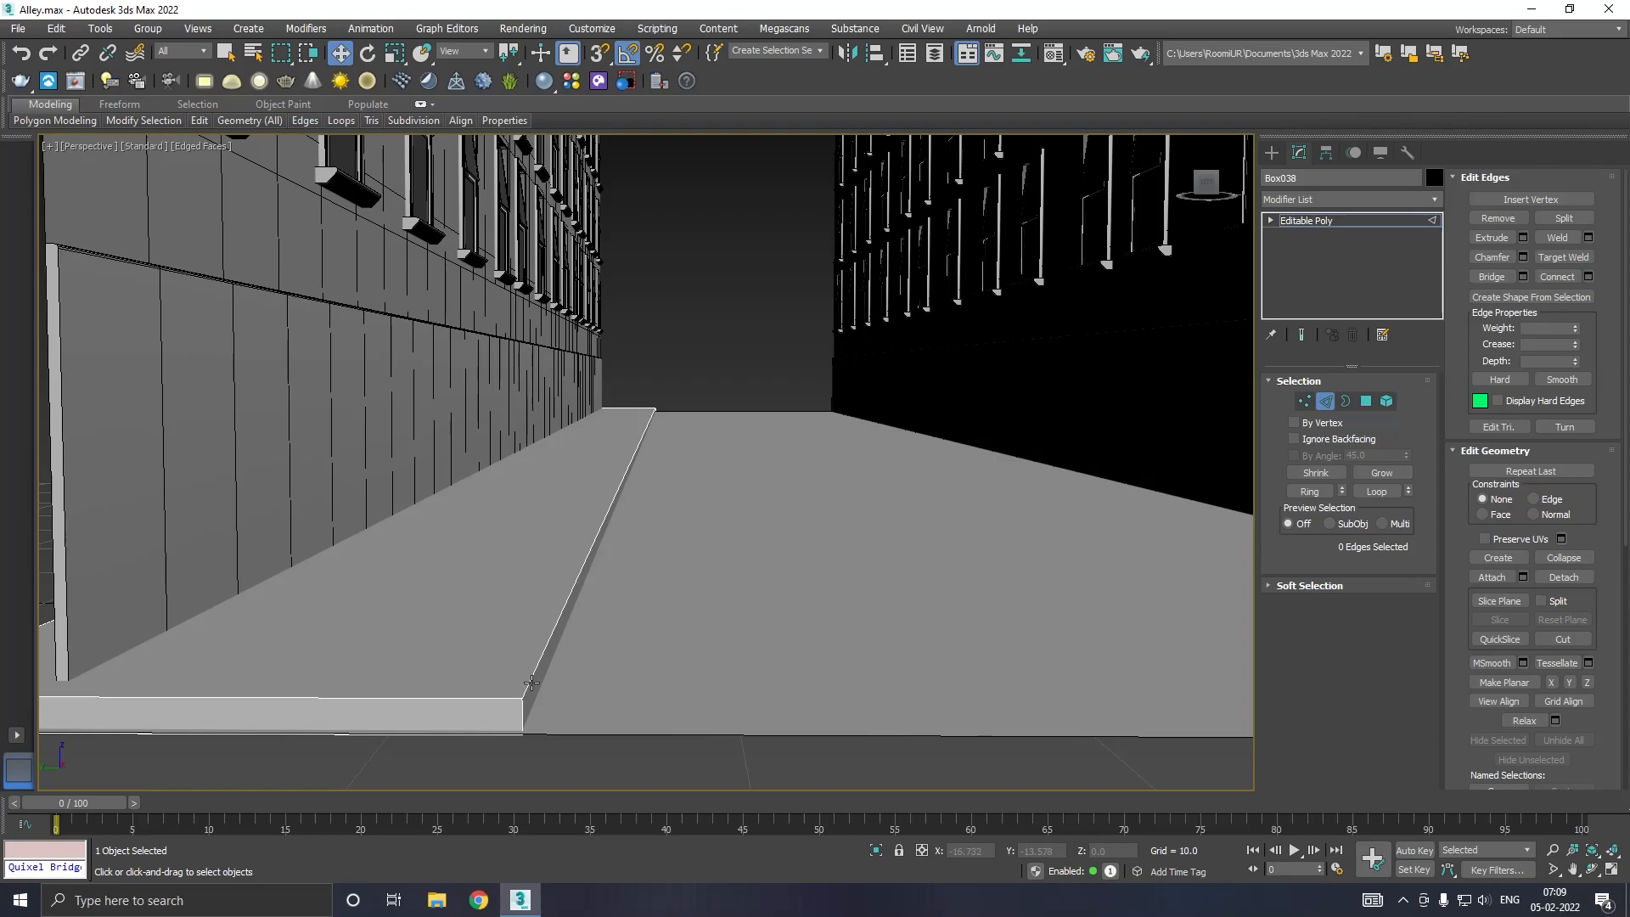
Step: Try a chamfer of about 0.282 on the sidewalk's upper road-side edge
click(529, 682)
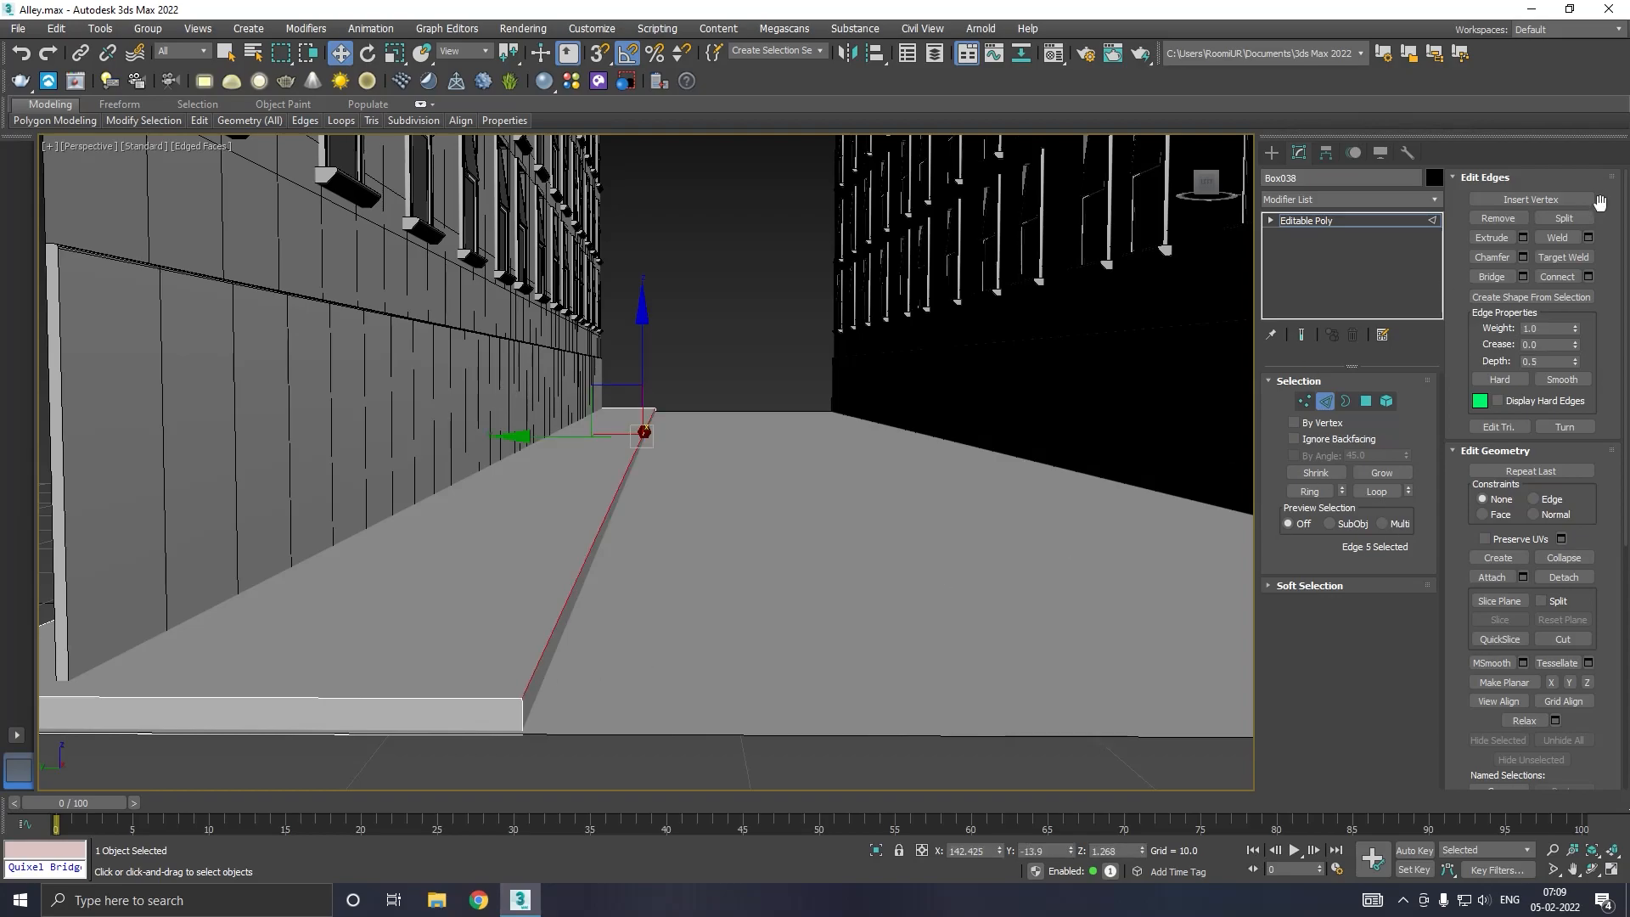
click(1523, 257)
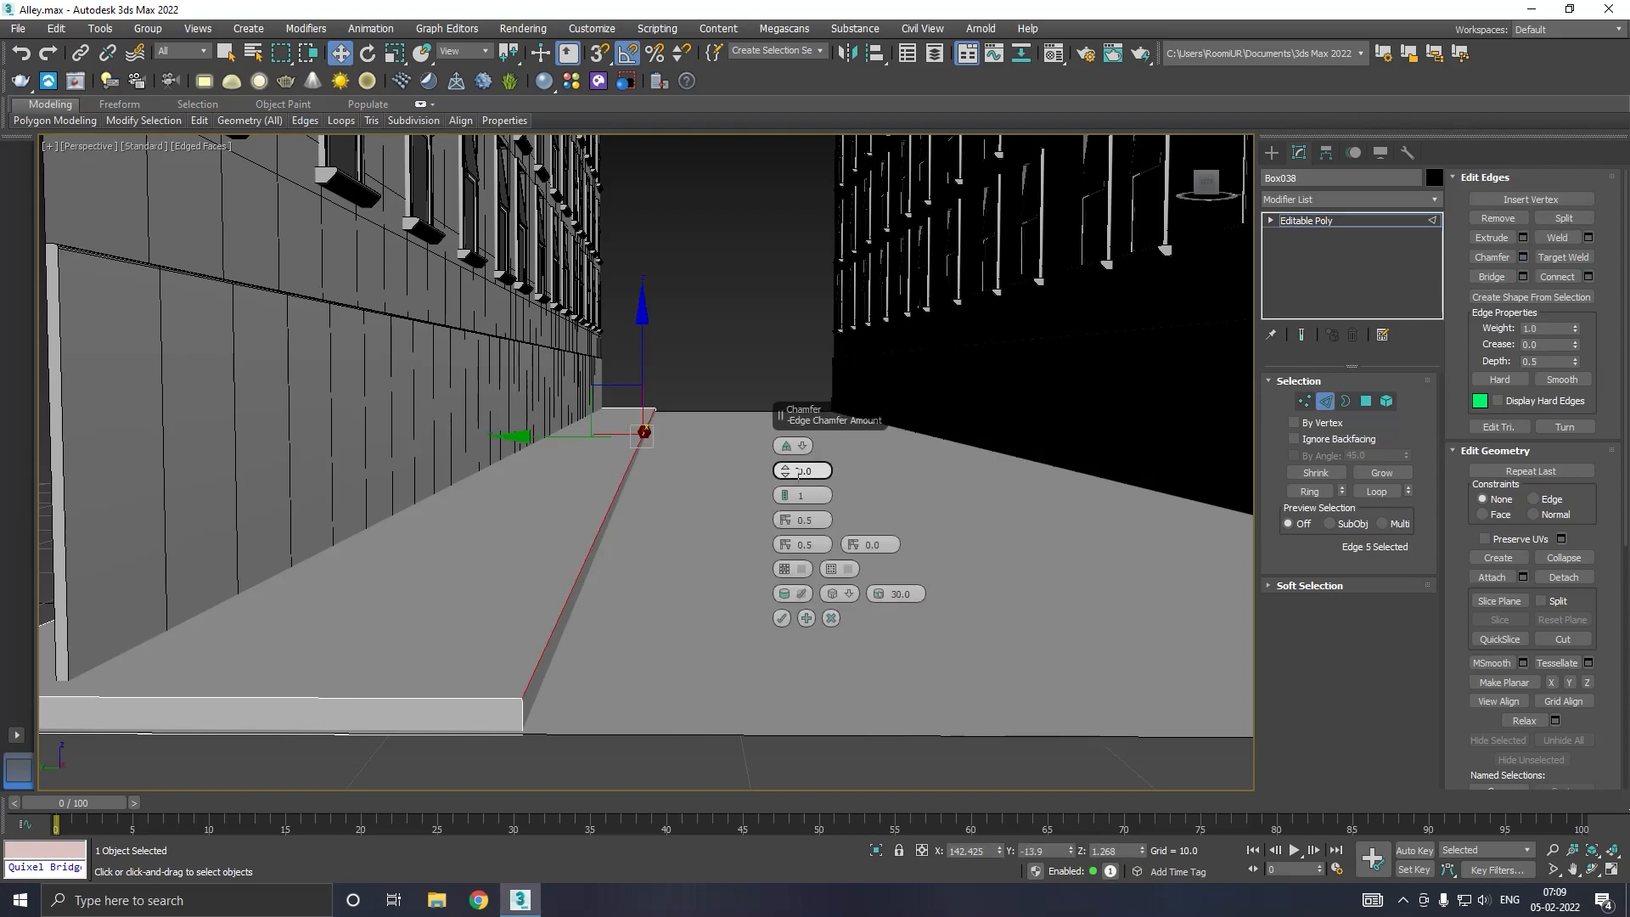
drag(786, 474, 784, 475)
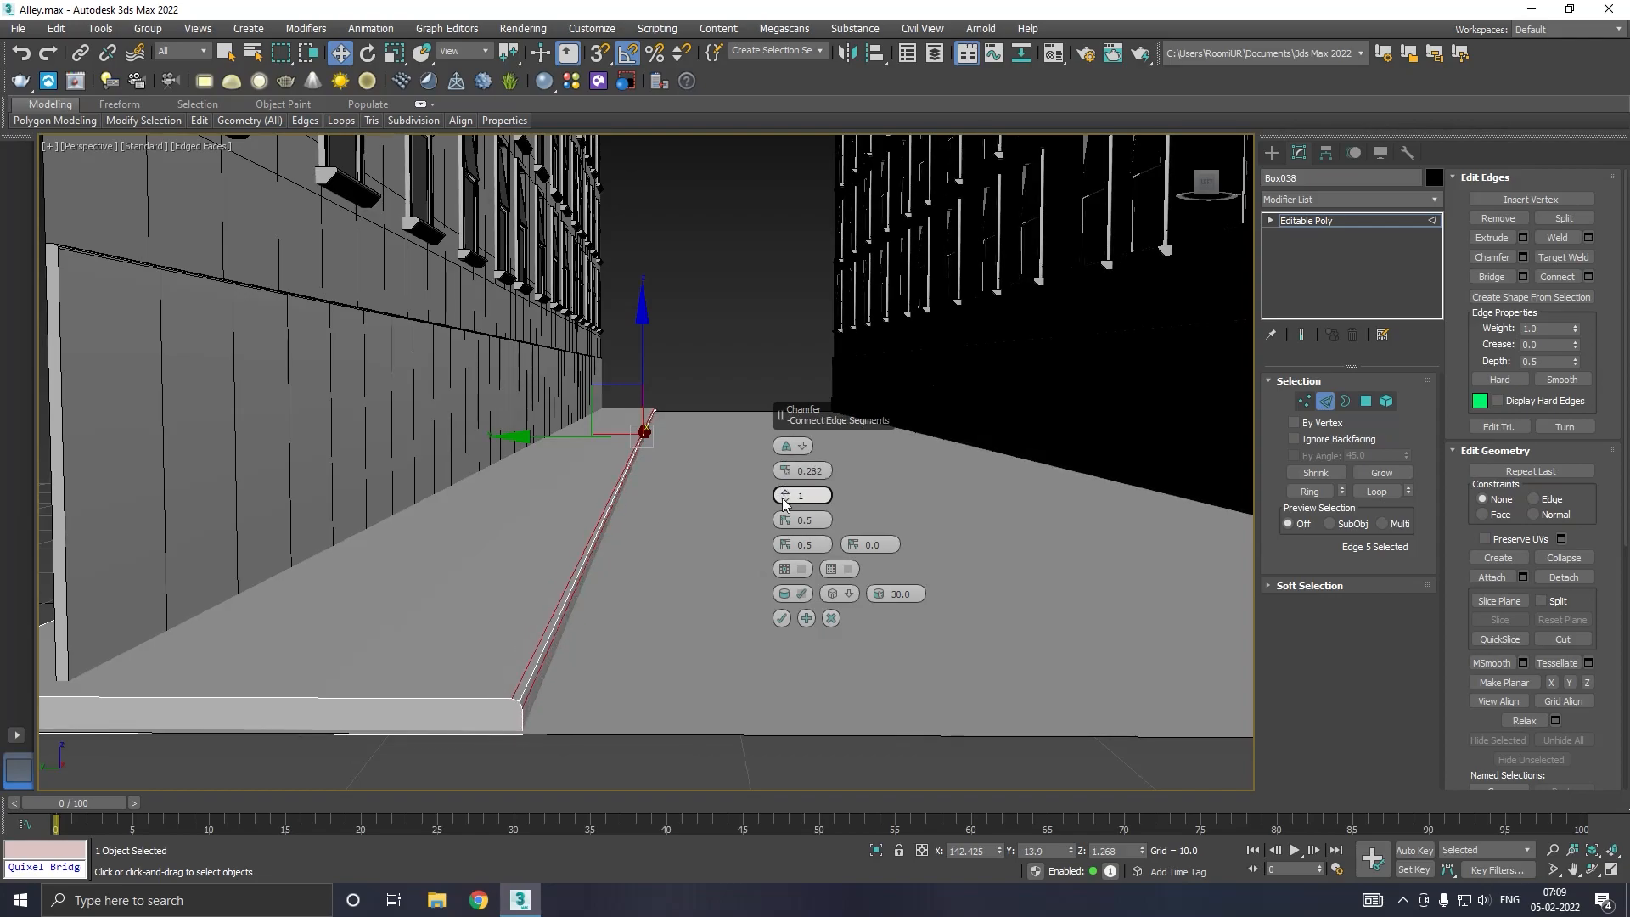
click(782, 618)
middle_drag(635, 650, 710, 651)
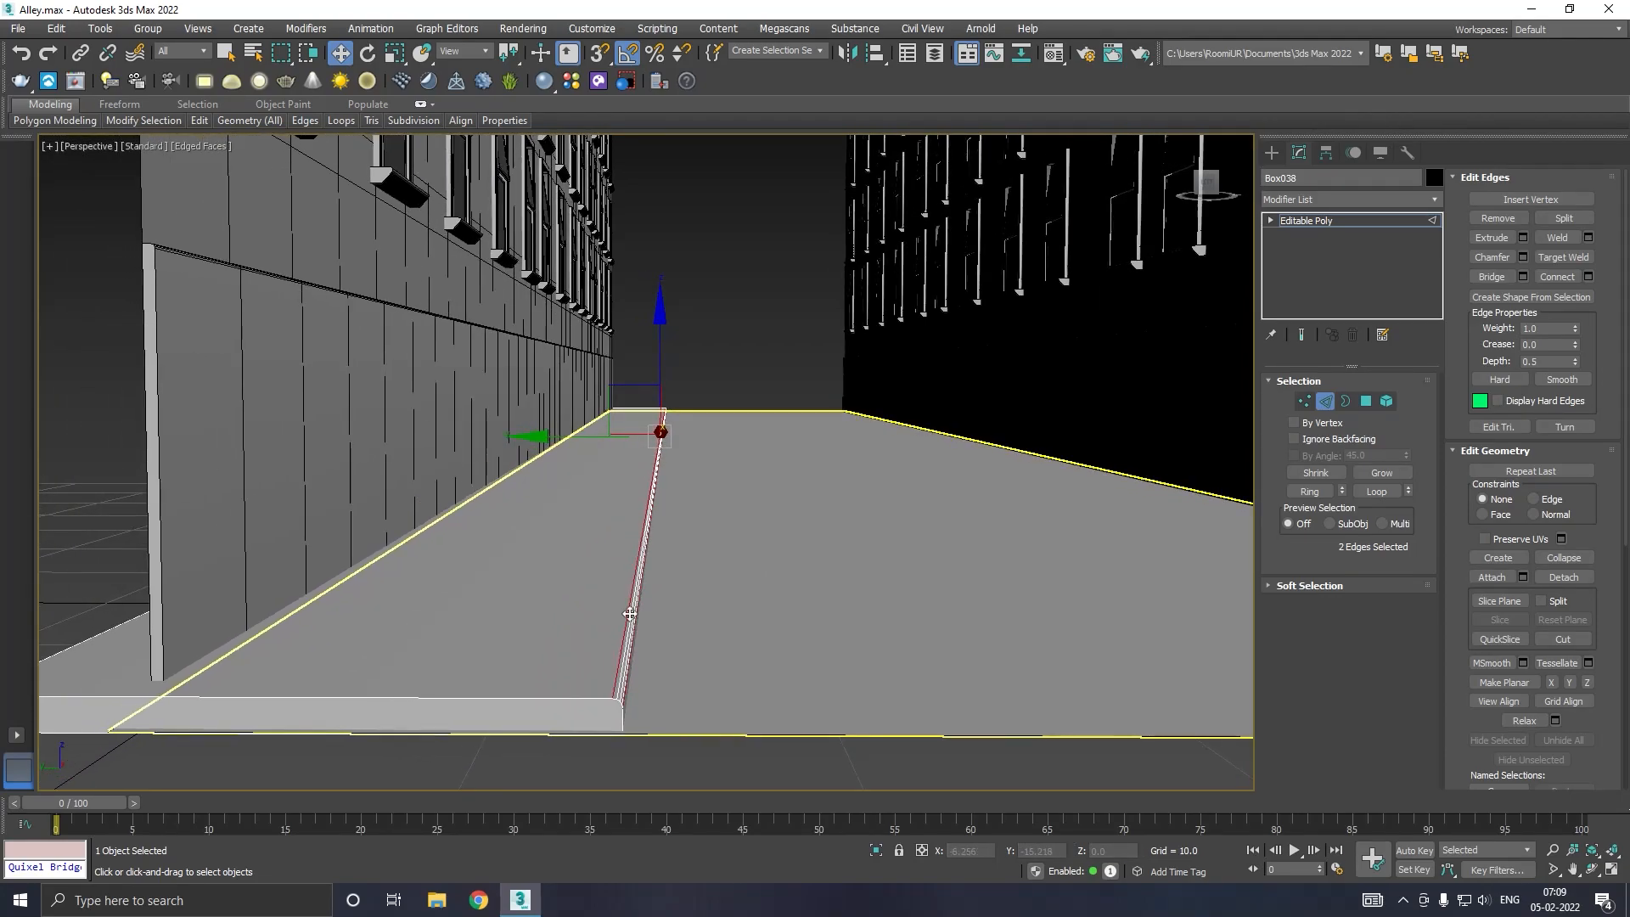
click(21, 52)
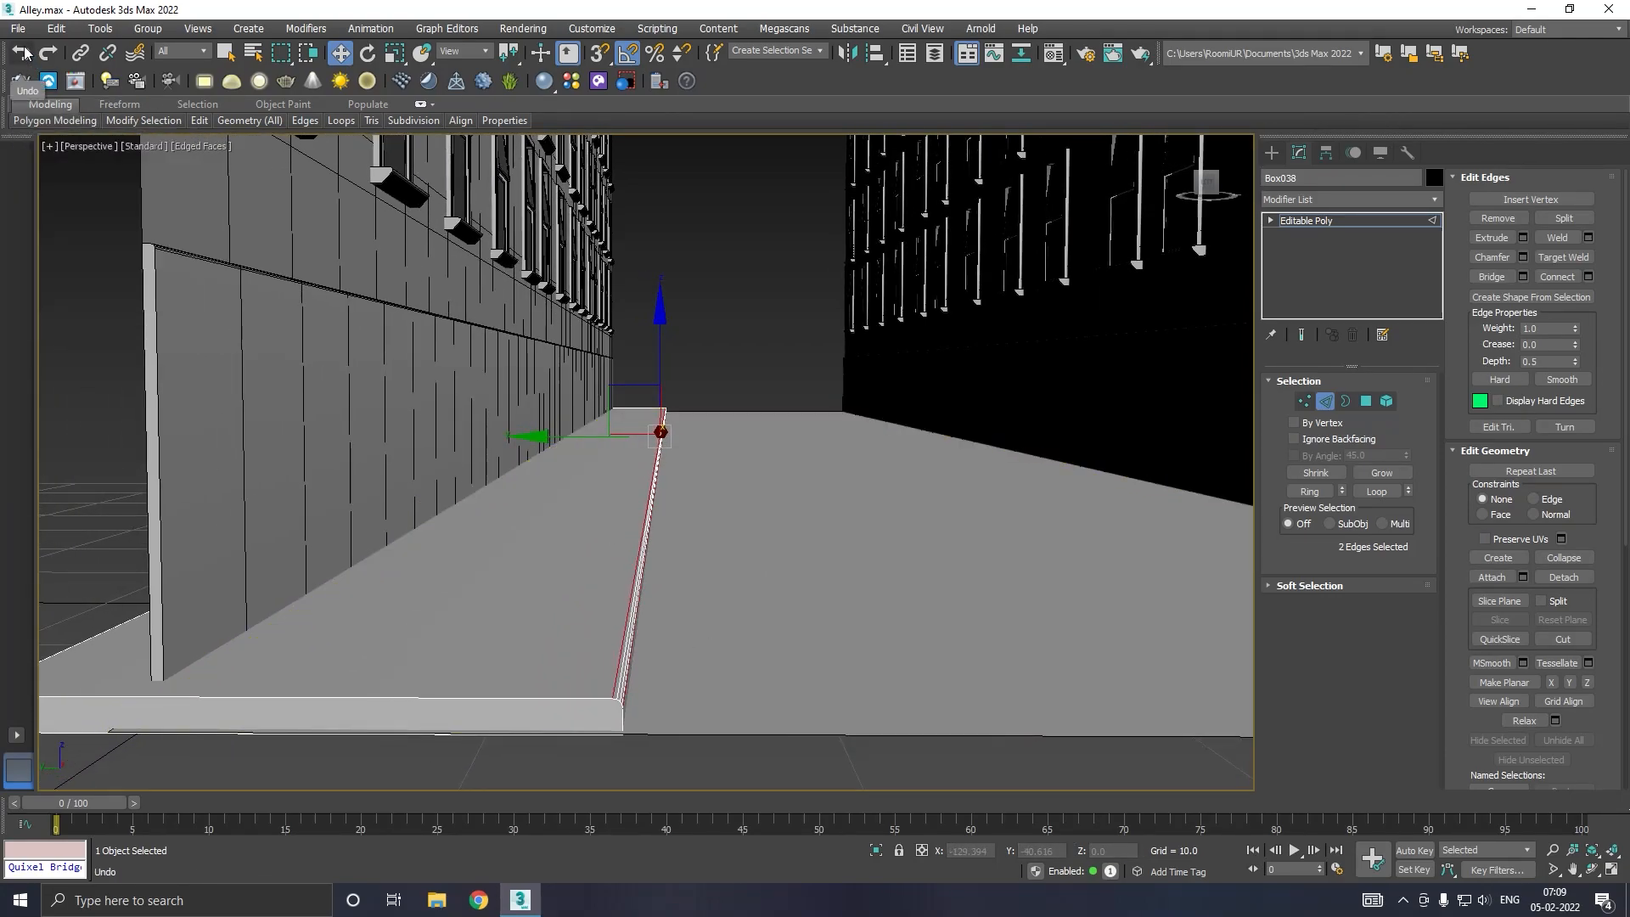
Step: Insert a lengthwise edge loop around the sidewalk just inside its road-side edge
mouse_move(210, 127)
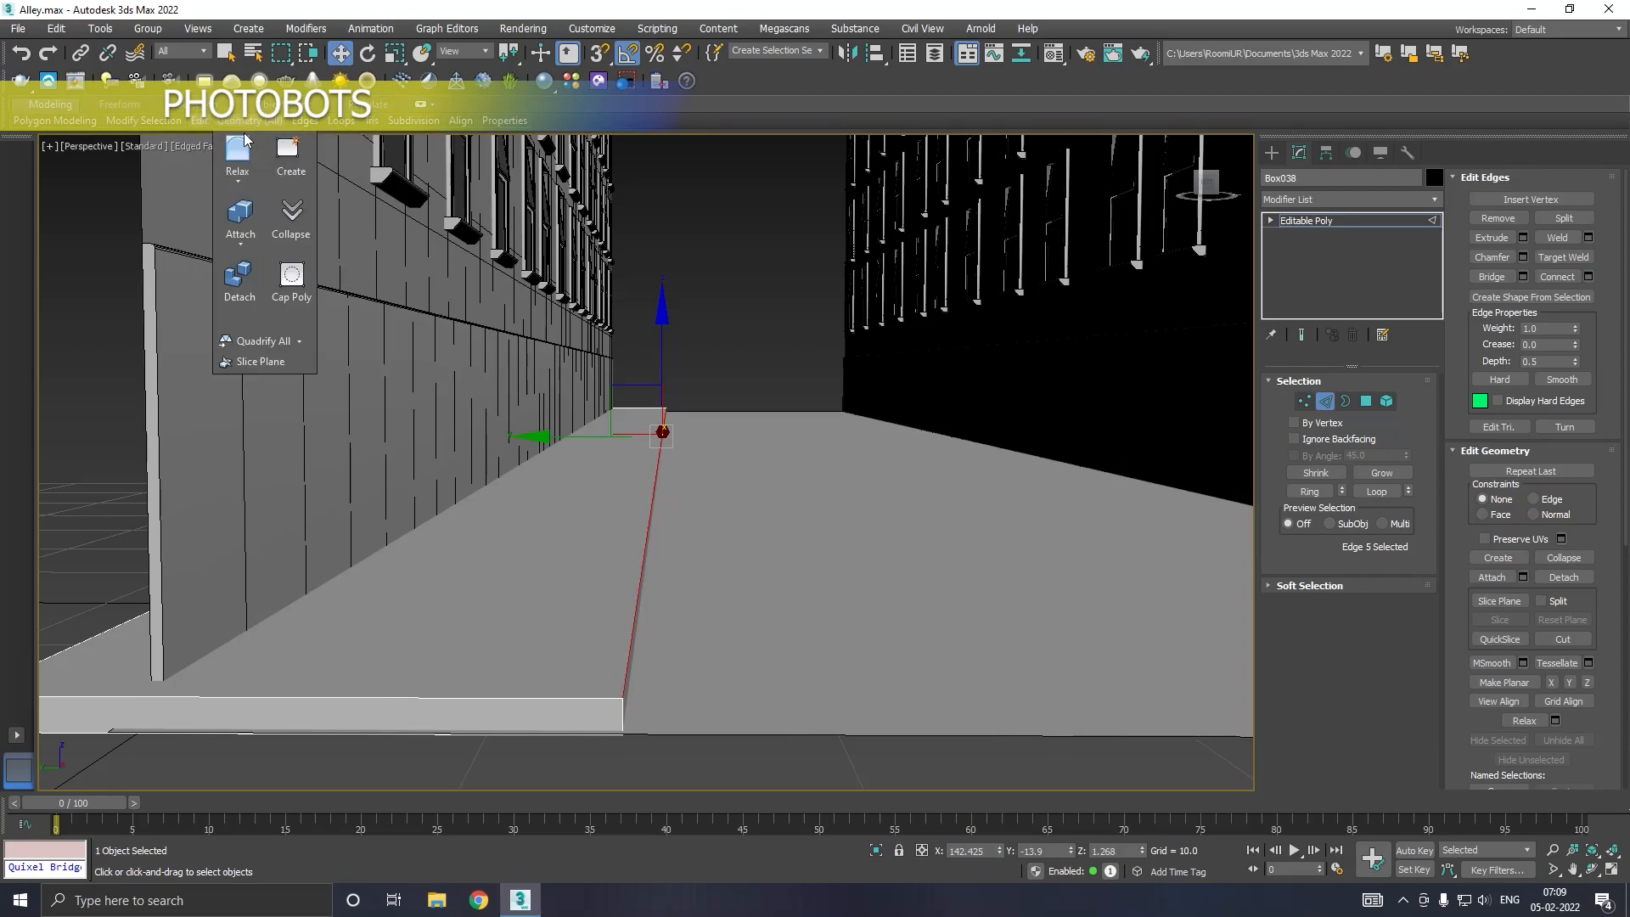
click(338, 161)
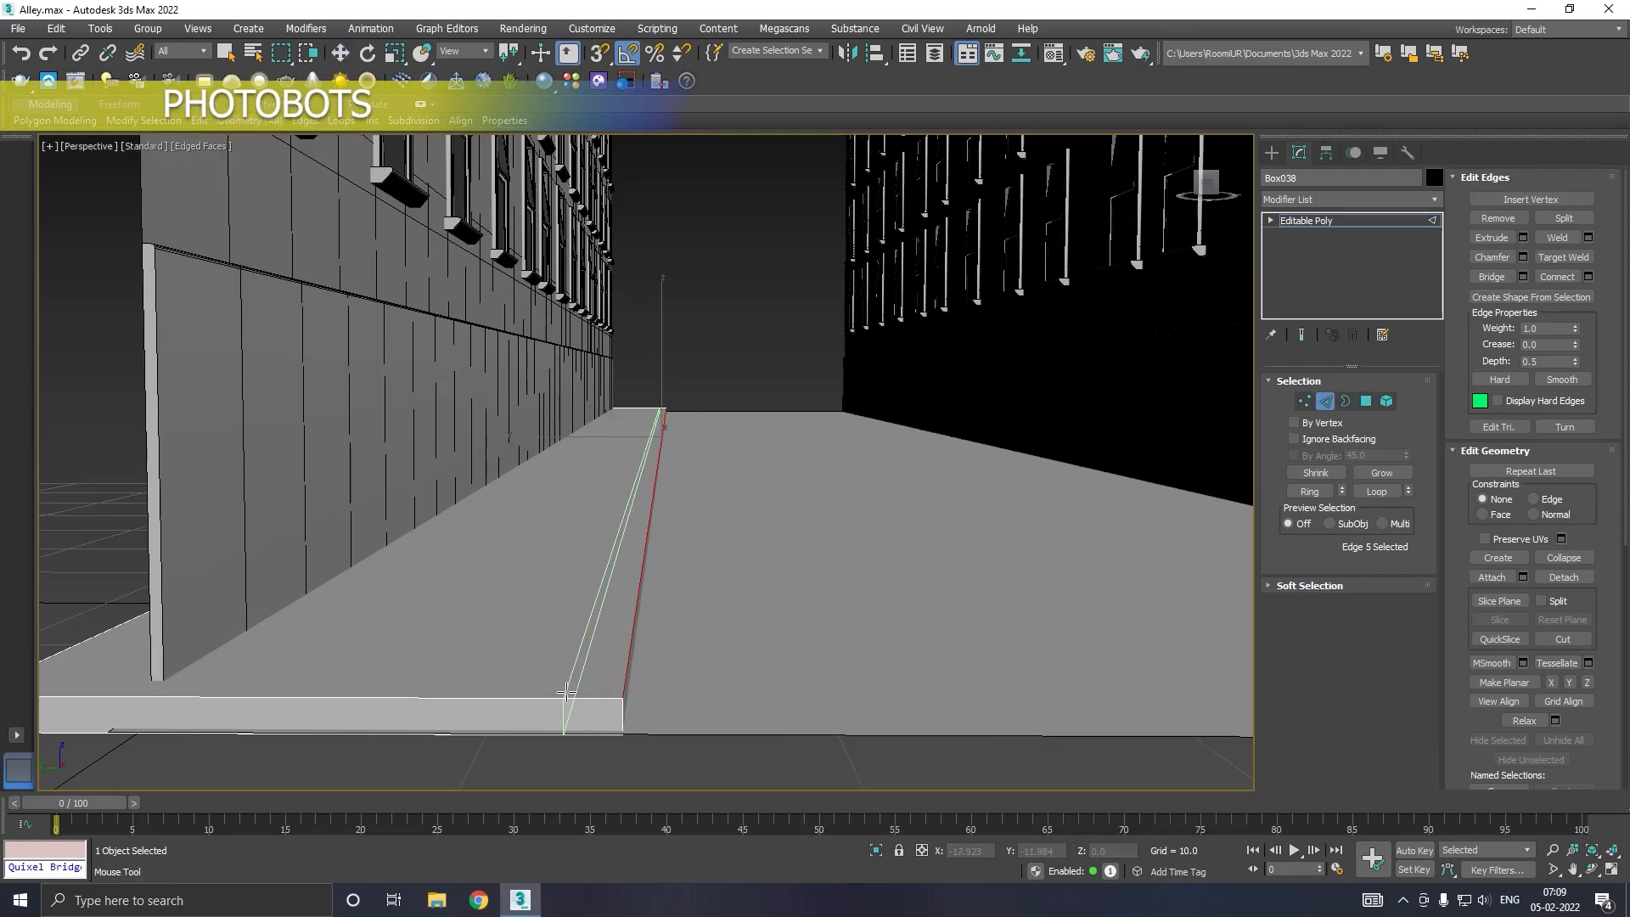
click(563, 694)
right_click(578, 698)
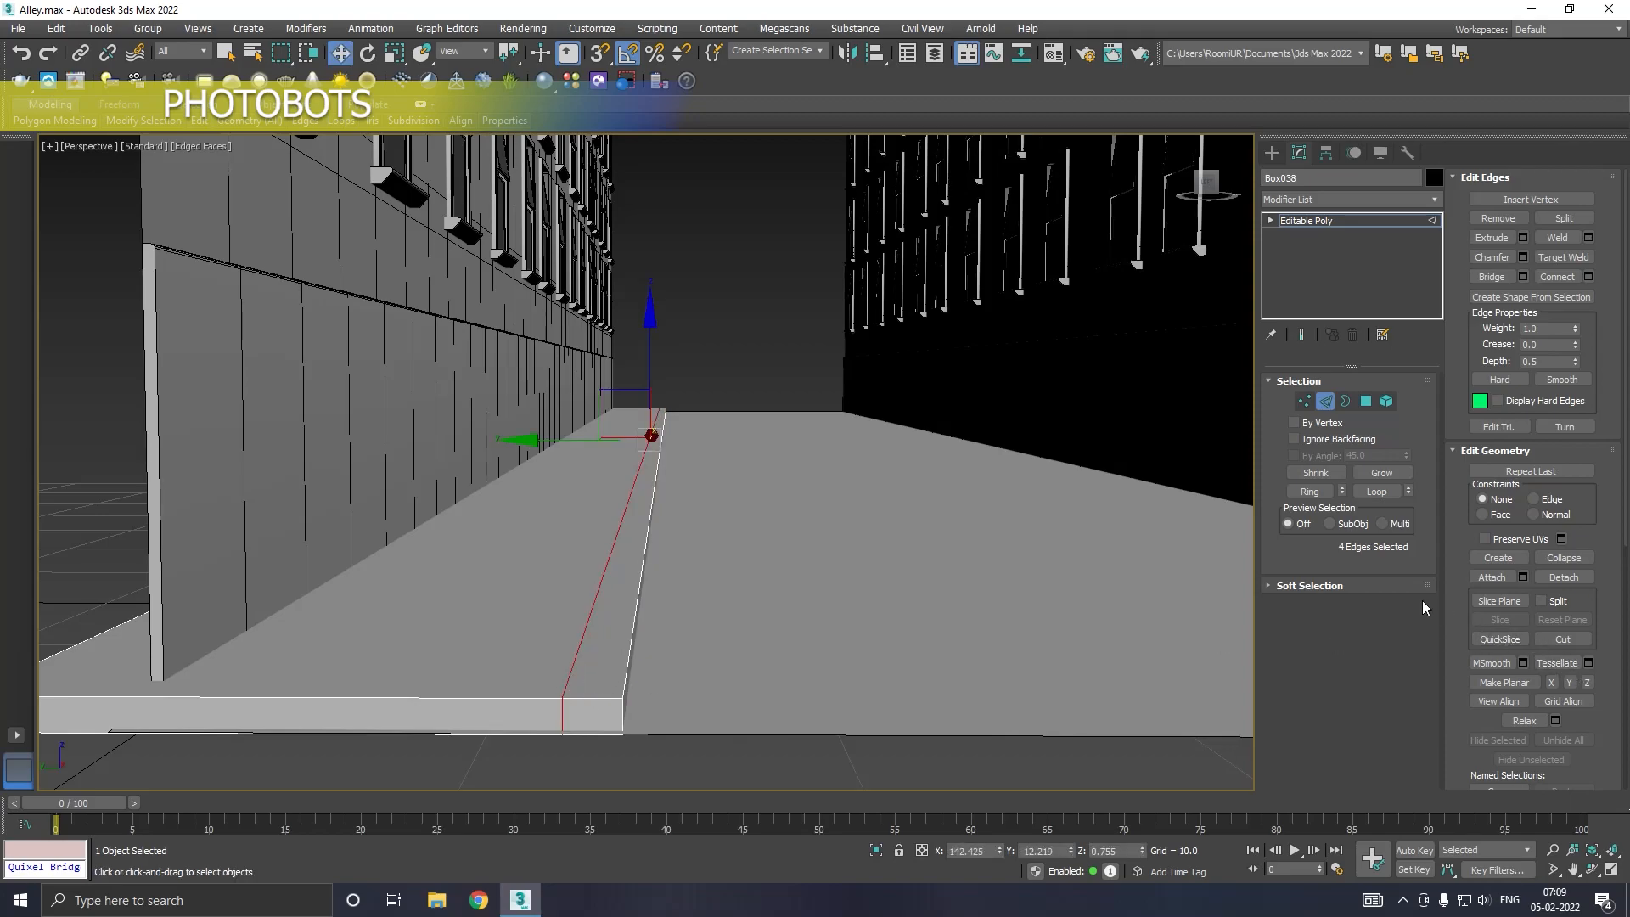
Step: Extrude the lengthwise edge loop inward with height -0.322 and width 0.109 to form a curb groove
click(1521, 238)
drag(785, 446, 786, 481)
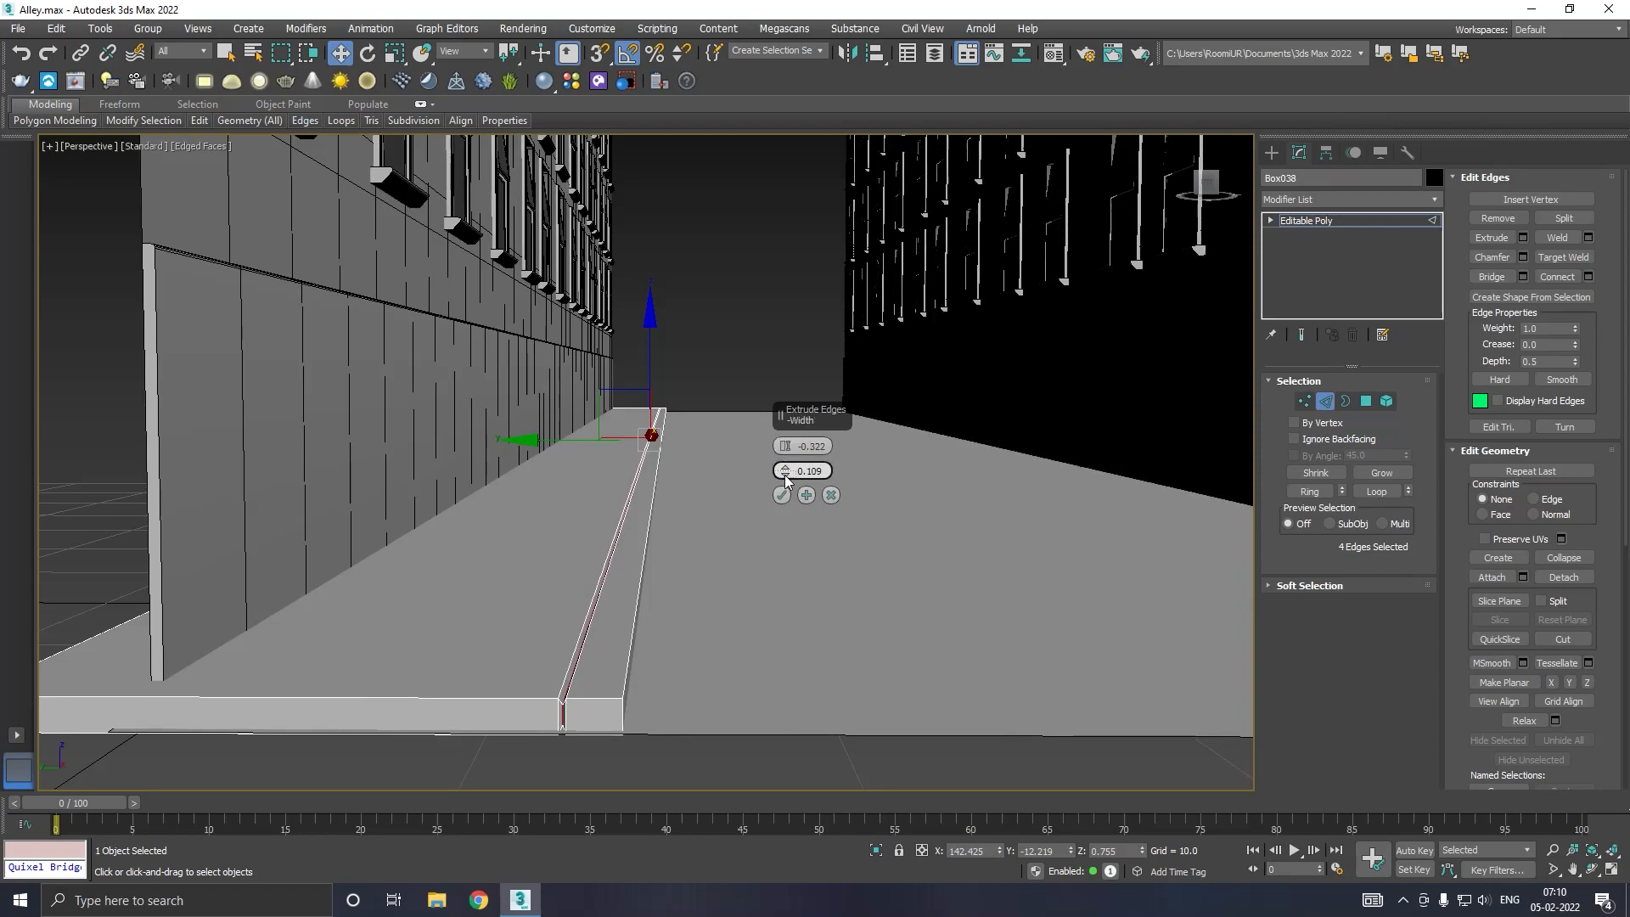
click(782, 495)
Step: Chamfer the sidewalk's upper road-side edge by about 0.212 with 2 segments
click(652, 523)
click(648, 525)
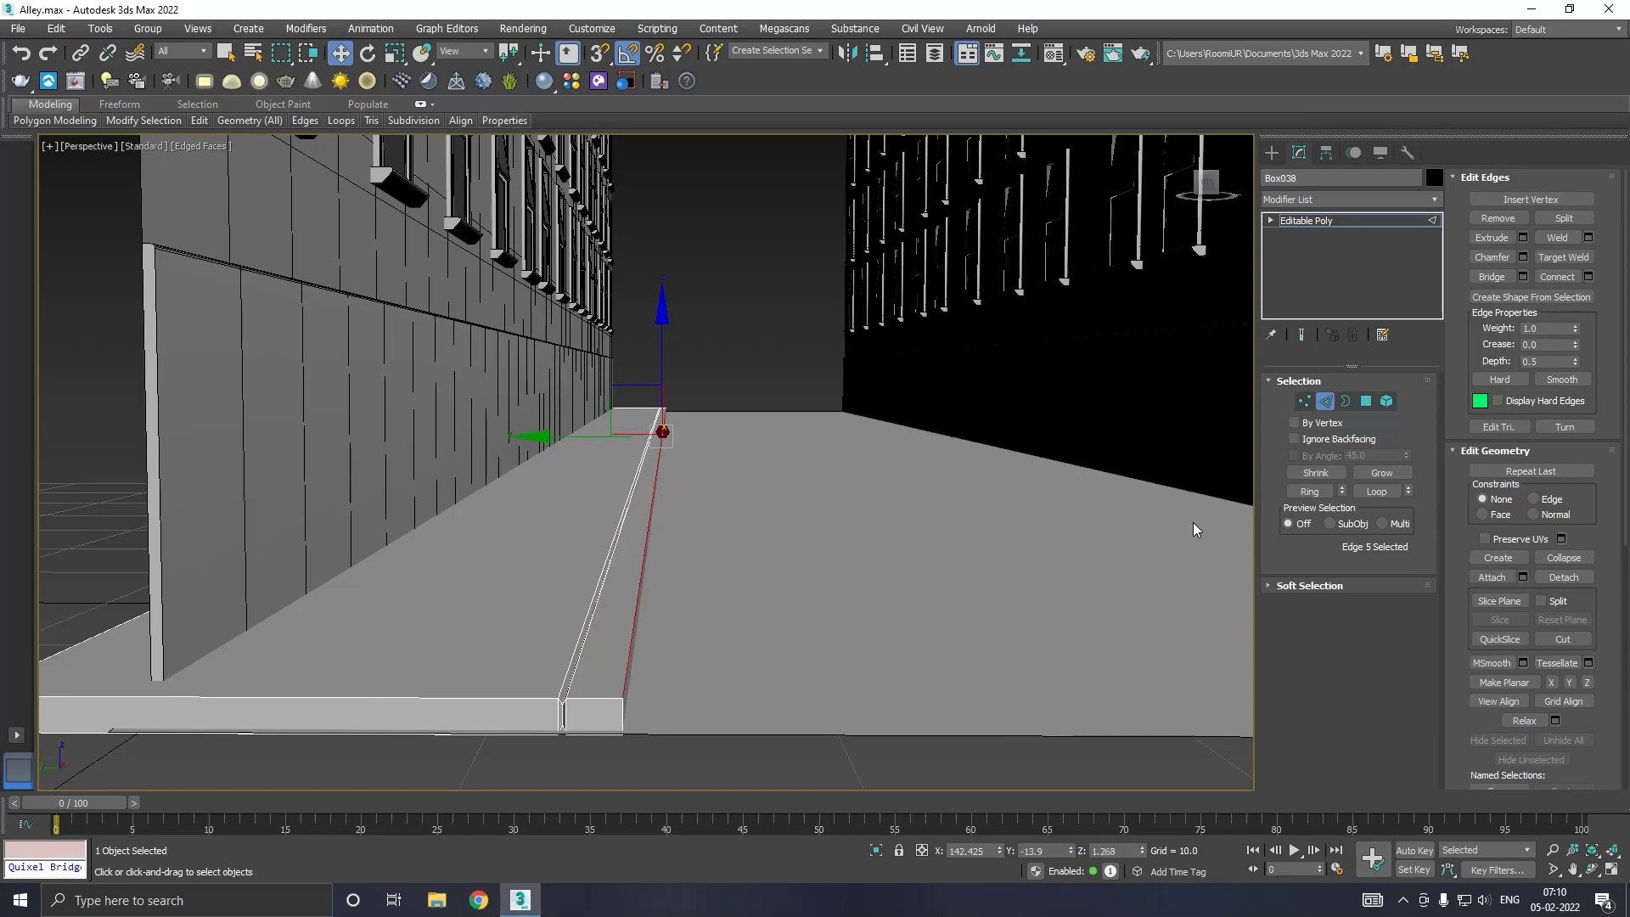
click(1523, 258)
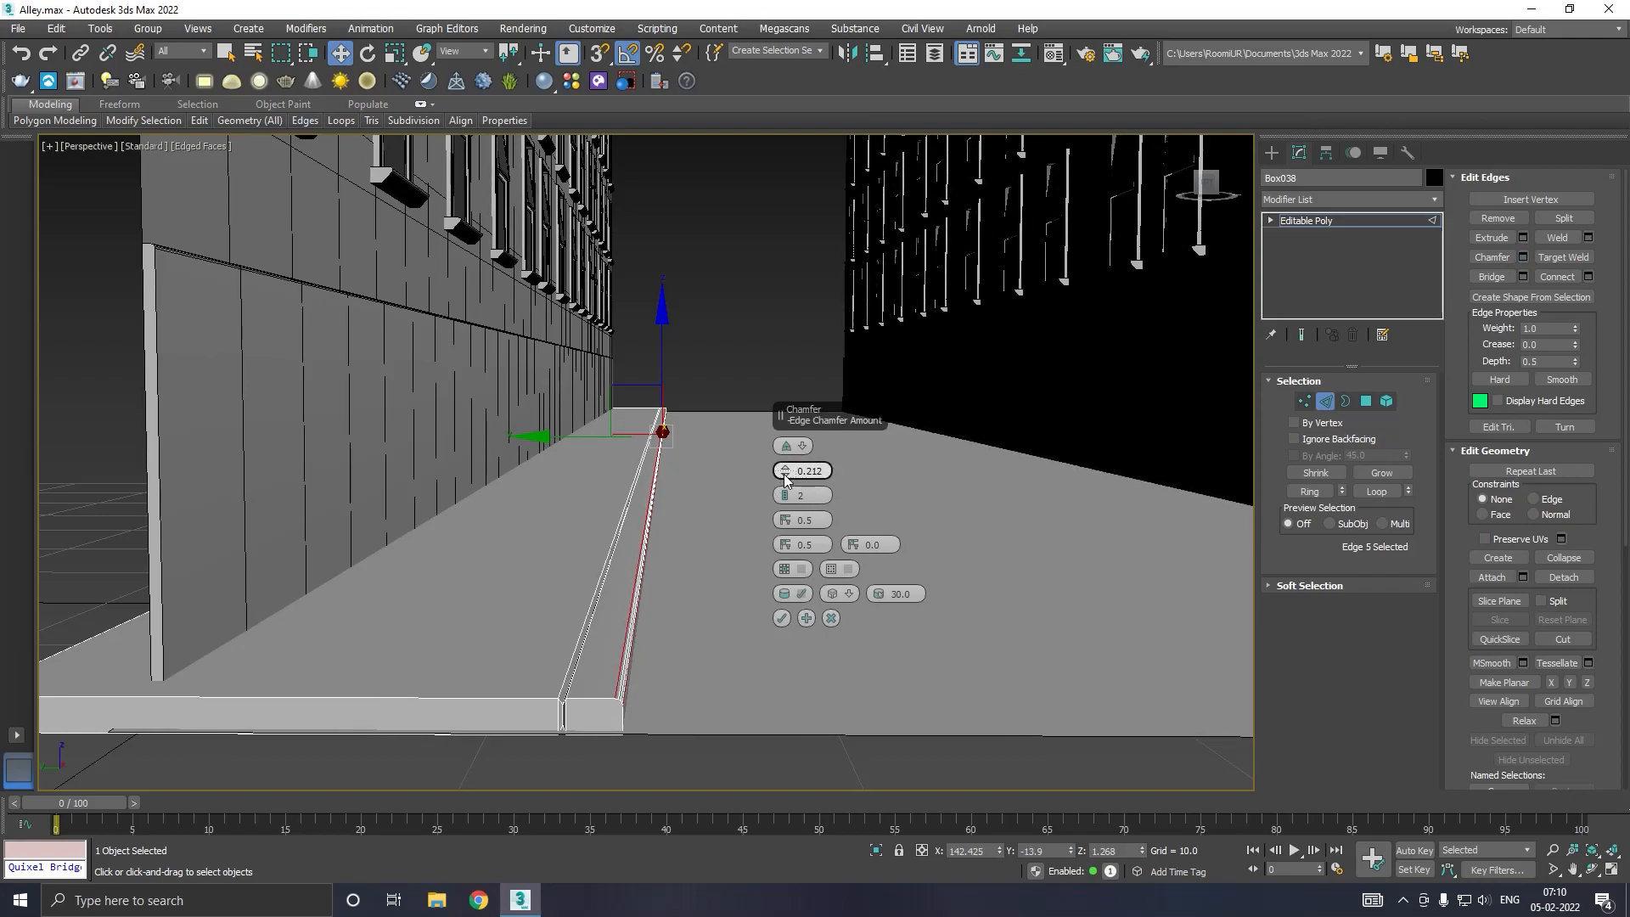
drag(783, 474, 782, 497)
click(778, 618)
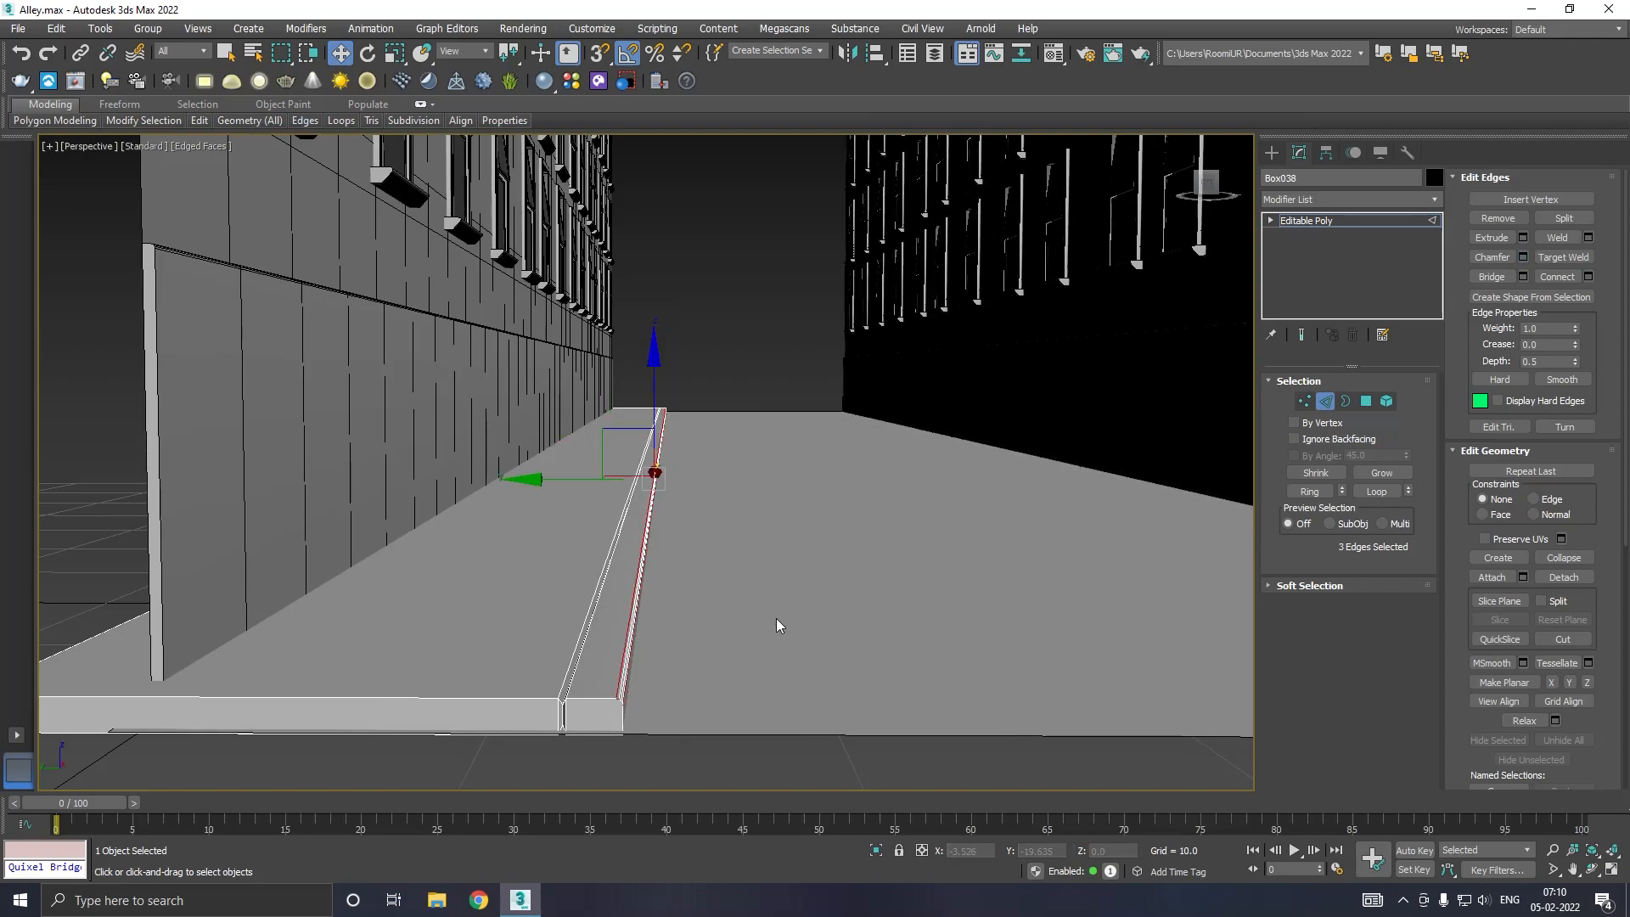
Step: Clone the whole sidewalk along Y to the opposite side of the alley as one Copy at Y -47.955
click(1342, 222)
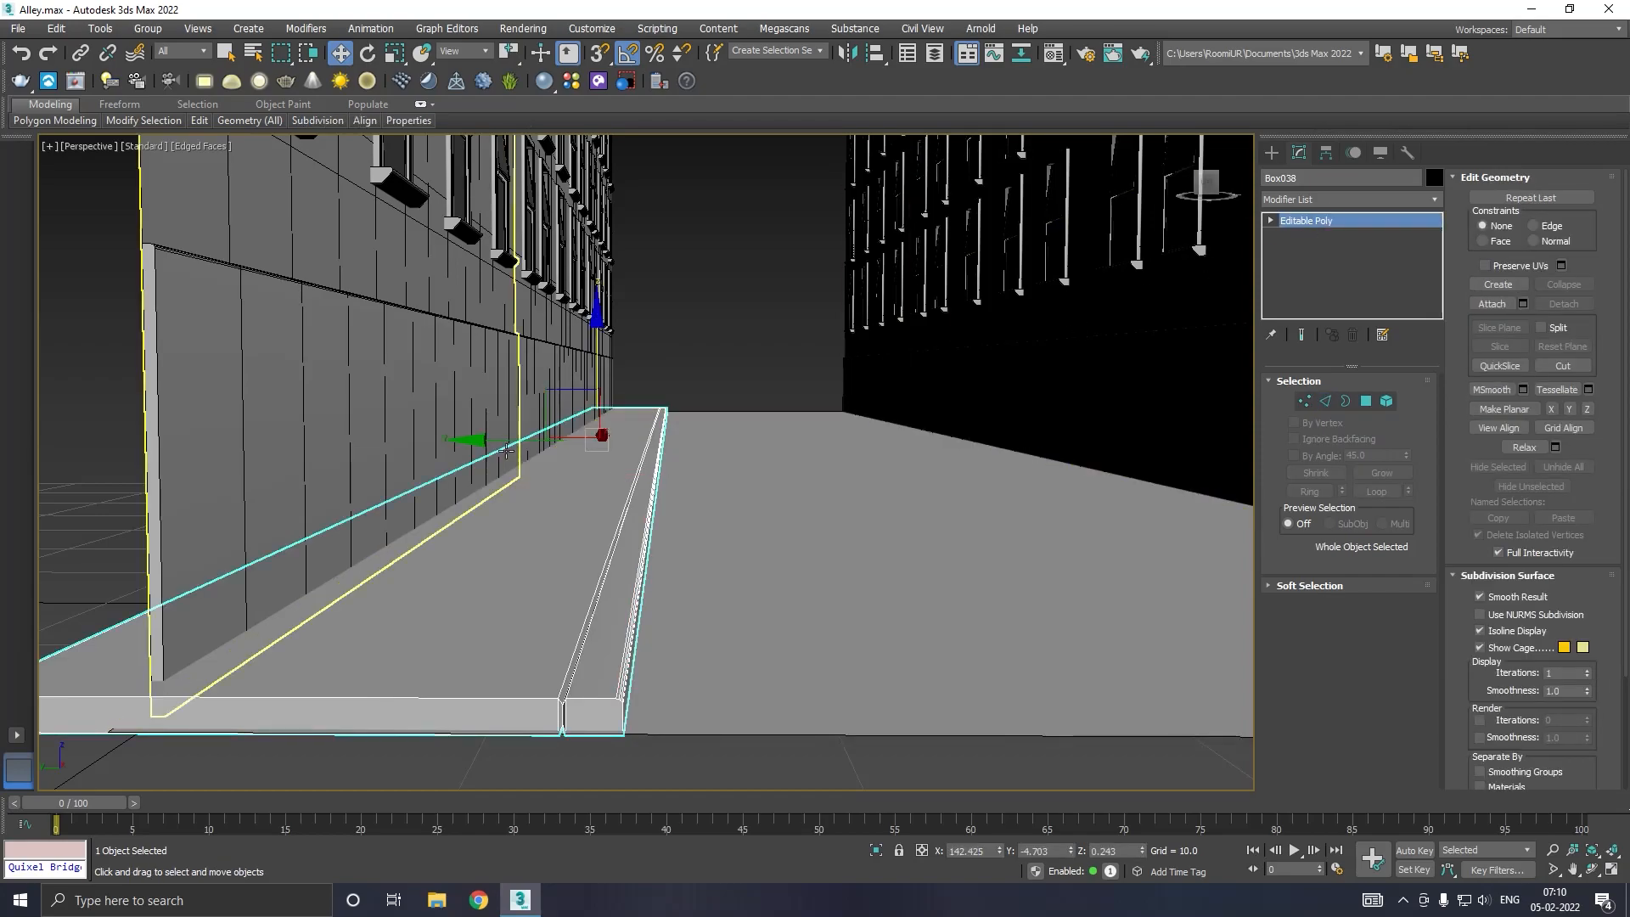
shift+drag(506, 442, 810, 443)
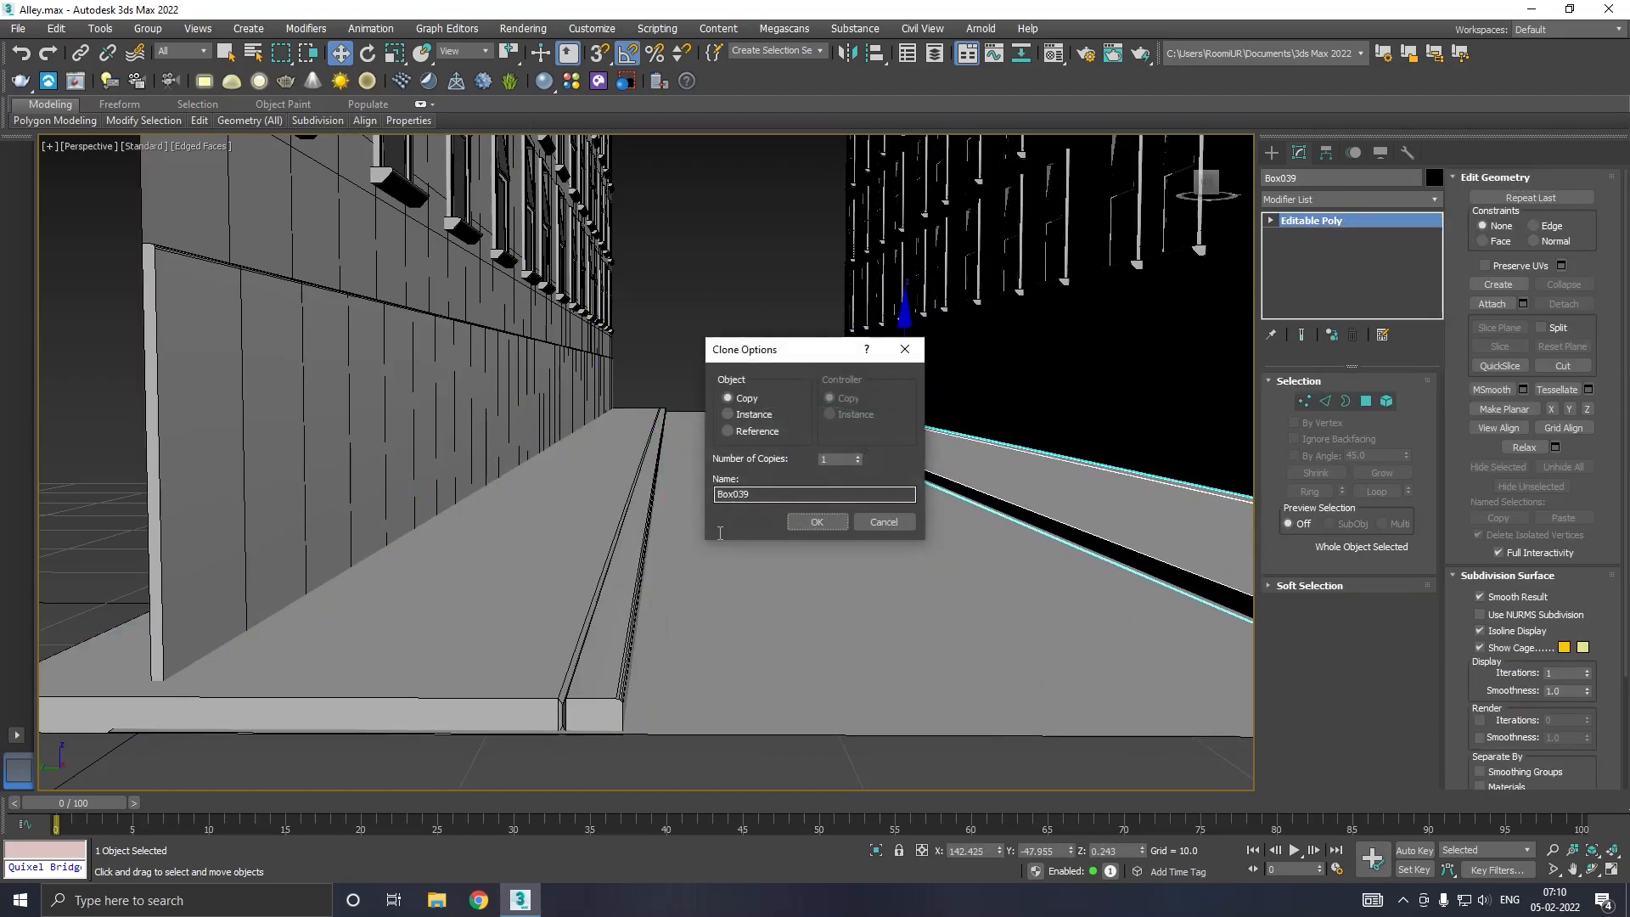
click(812, 527)
Step: Rotate the sidewalk copy about Z so its grooved curb edge faces the road
alt+middle_drag(811, 527, 778, 543)
key(e)
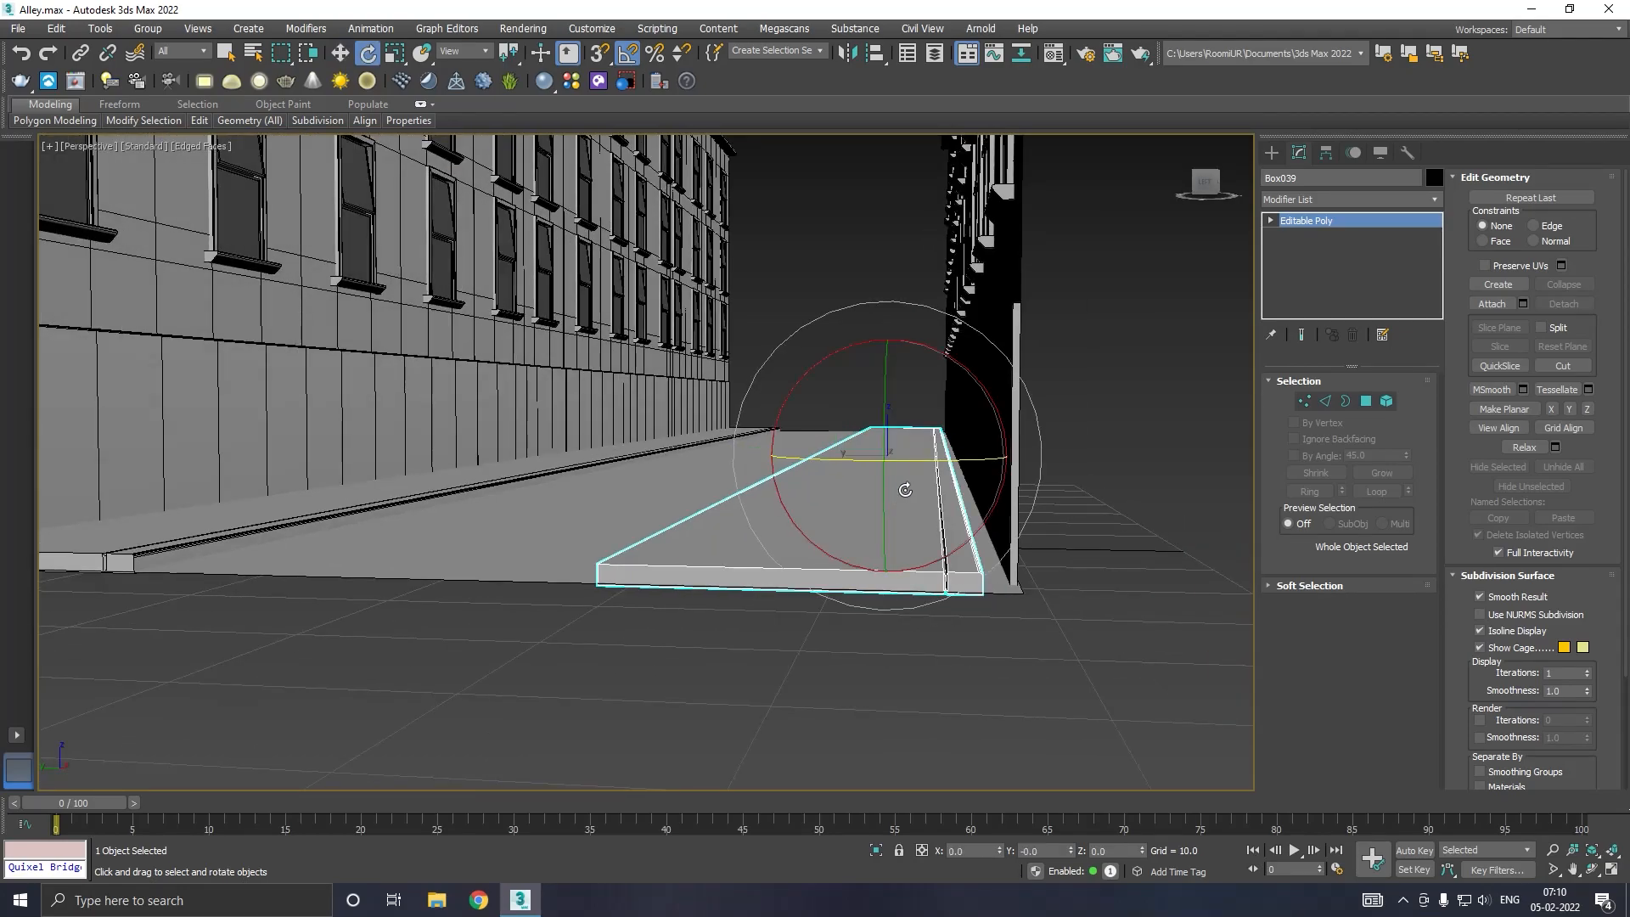
drag(927, 458, 893, 461)
key(w)
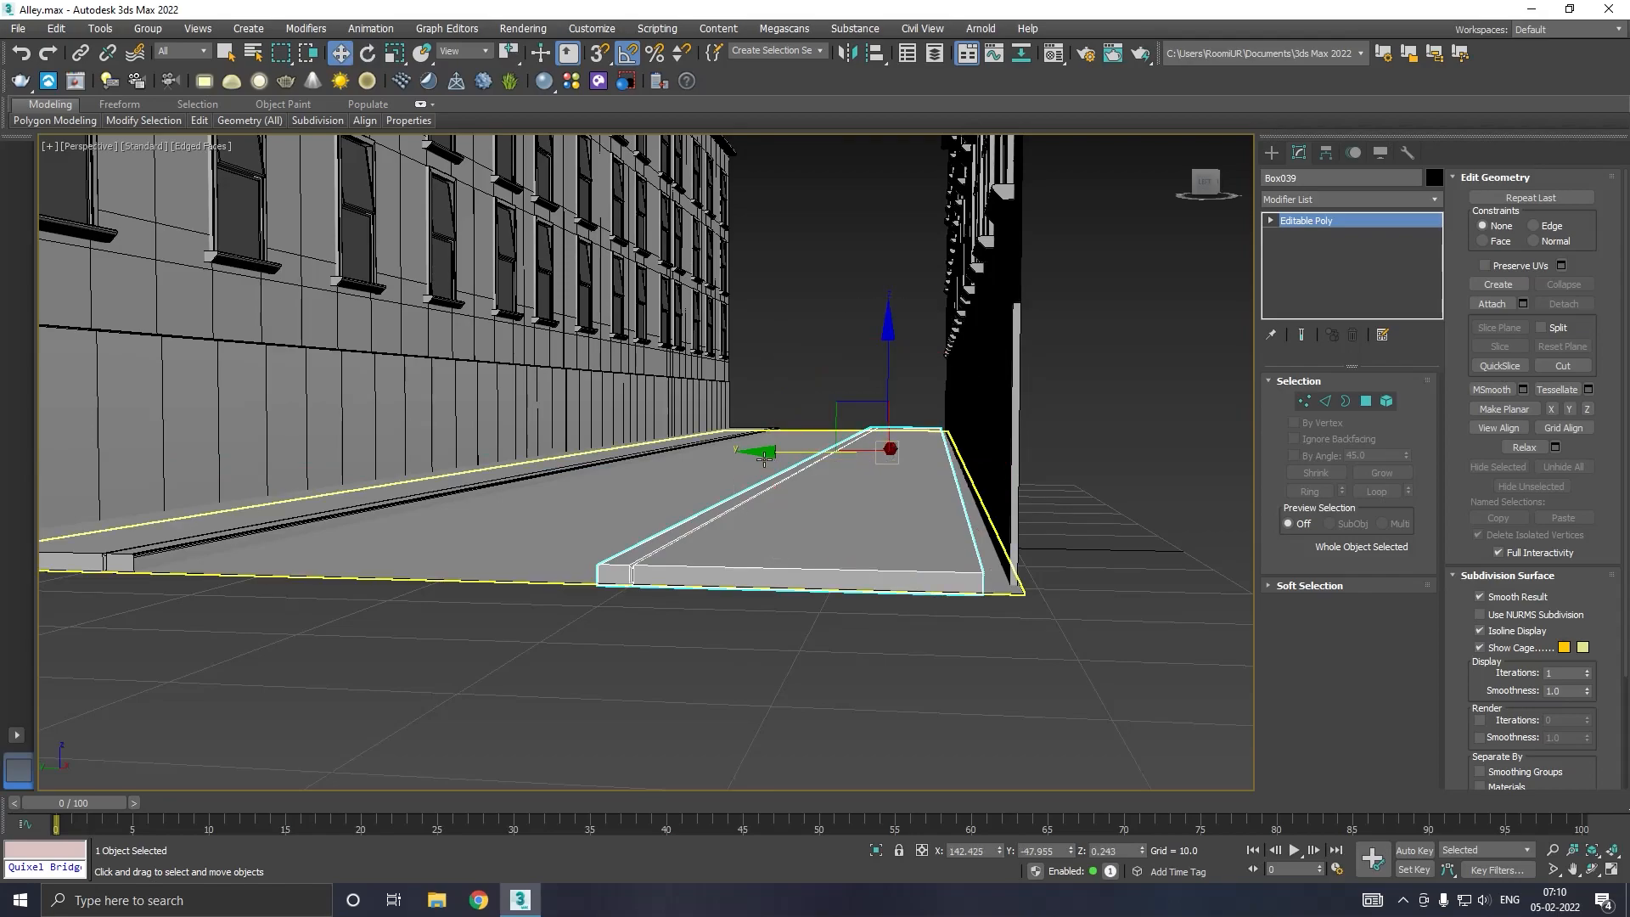
Step: Move the sidewalk copy along Y under the opposite building wall to widen the road, and select the original sidewalk
drag(767, 454, 782, 458)
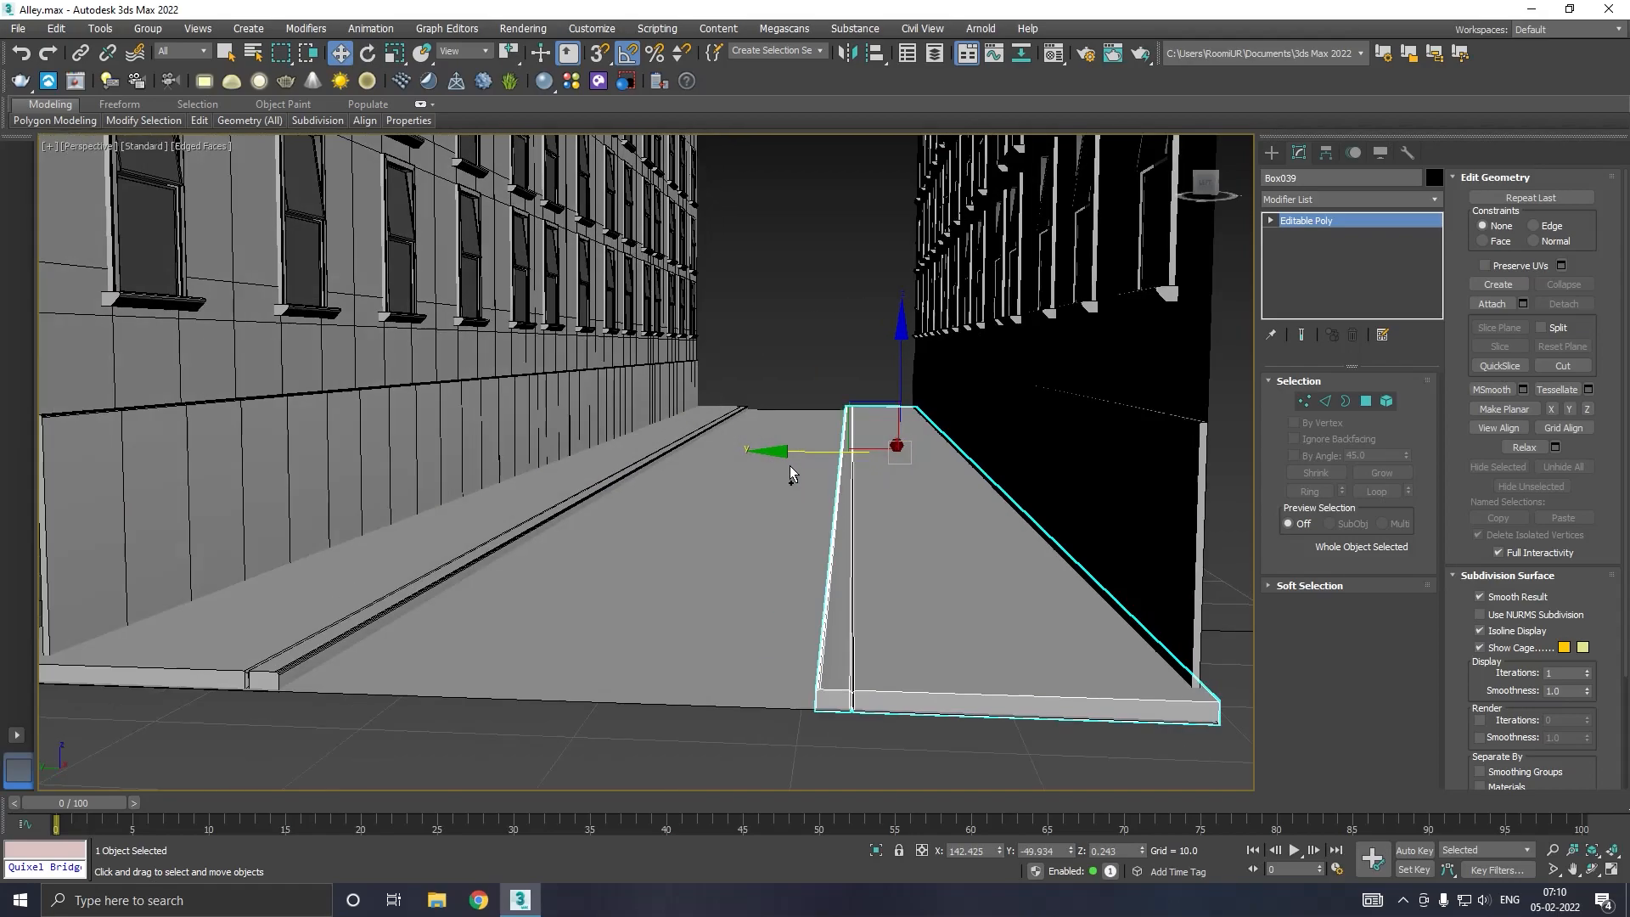
scroll(788, 465, up, 3)
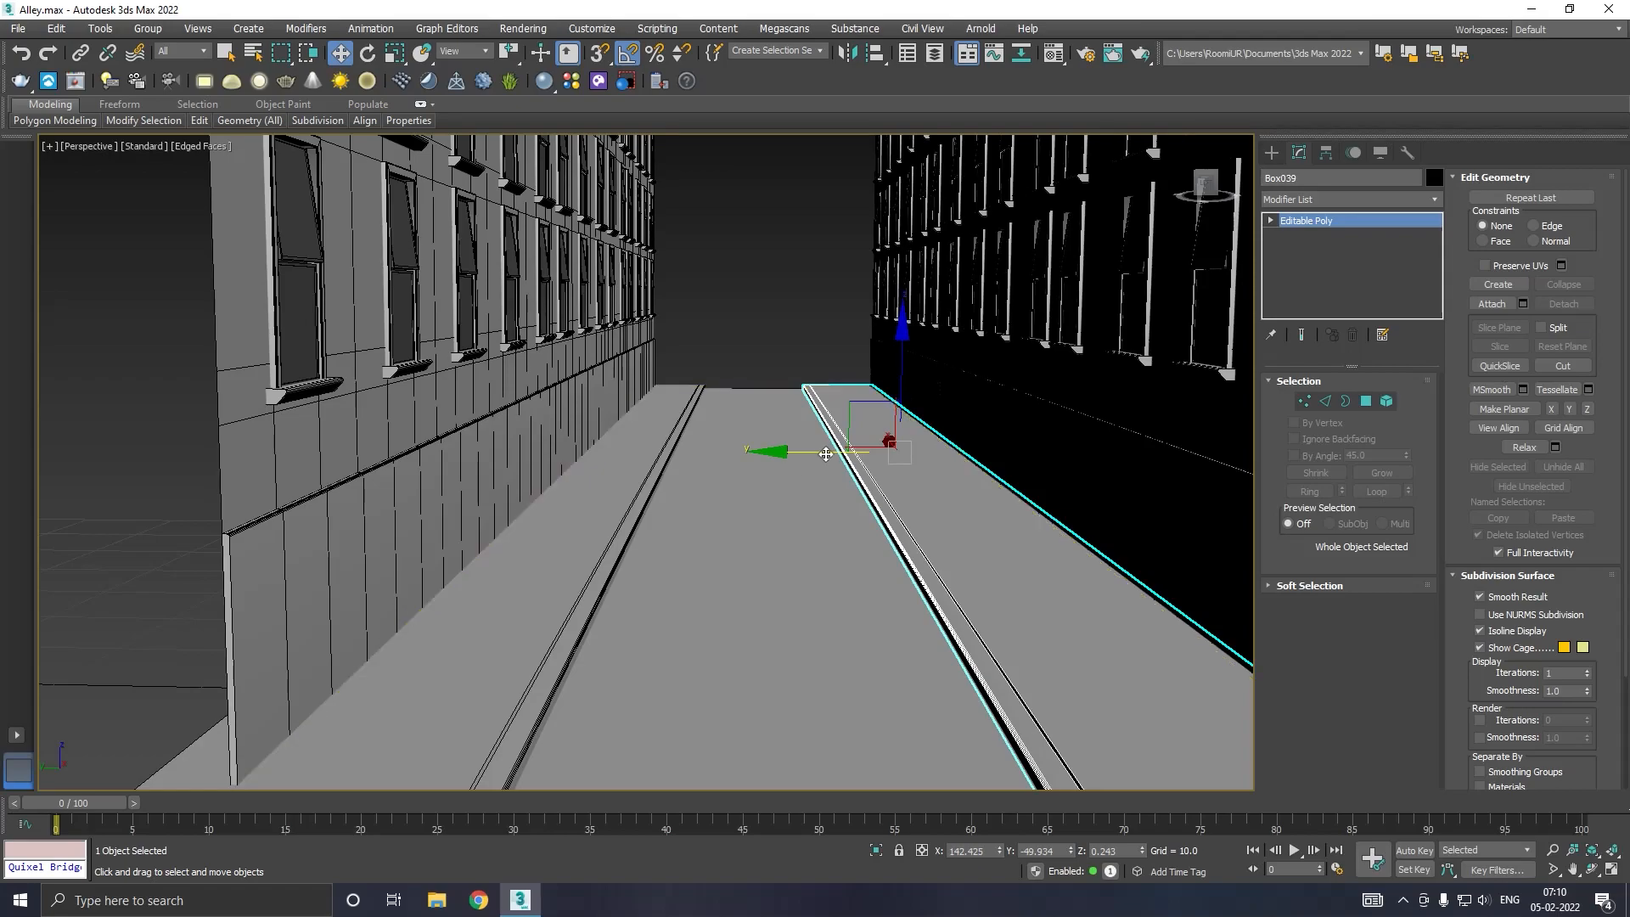
drag(806, 451, 841, 446)
click(662, 499)
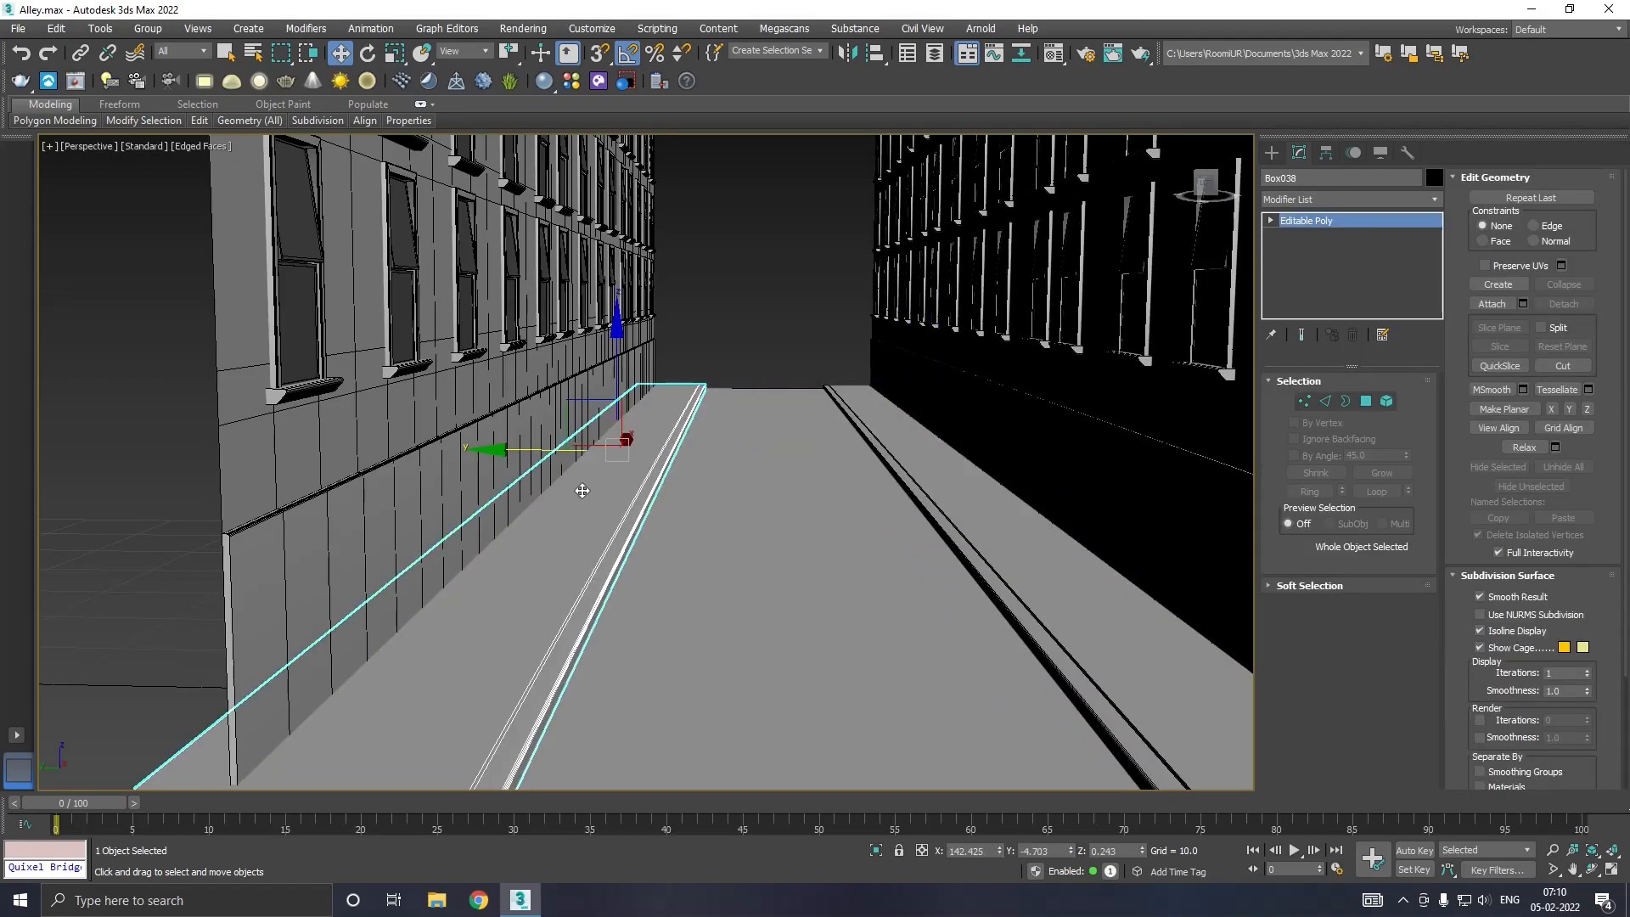
Step: Move the original sidewalk along Y to about -2.231, further under its building wall
drag(529, 449, 515, 448)
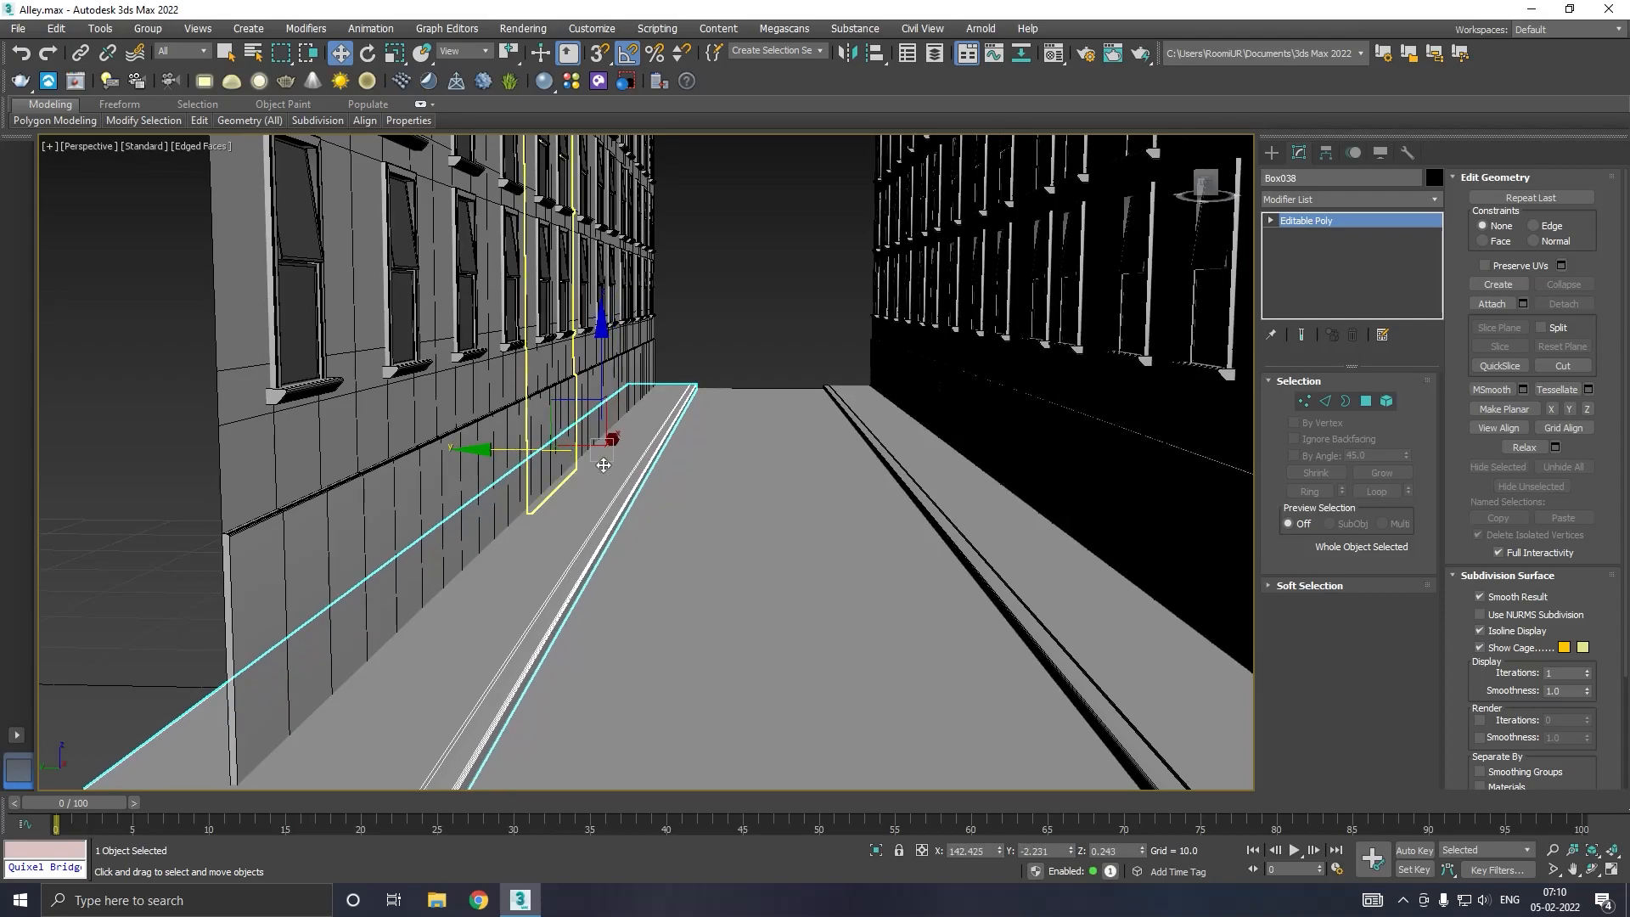
scroll(721, 560, down, 3)
scroll(792, 551, up, 4)
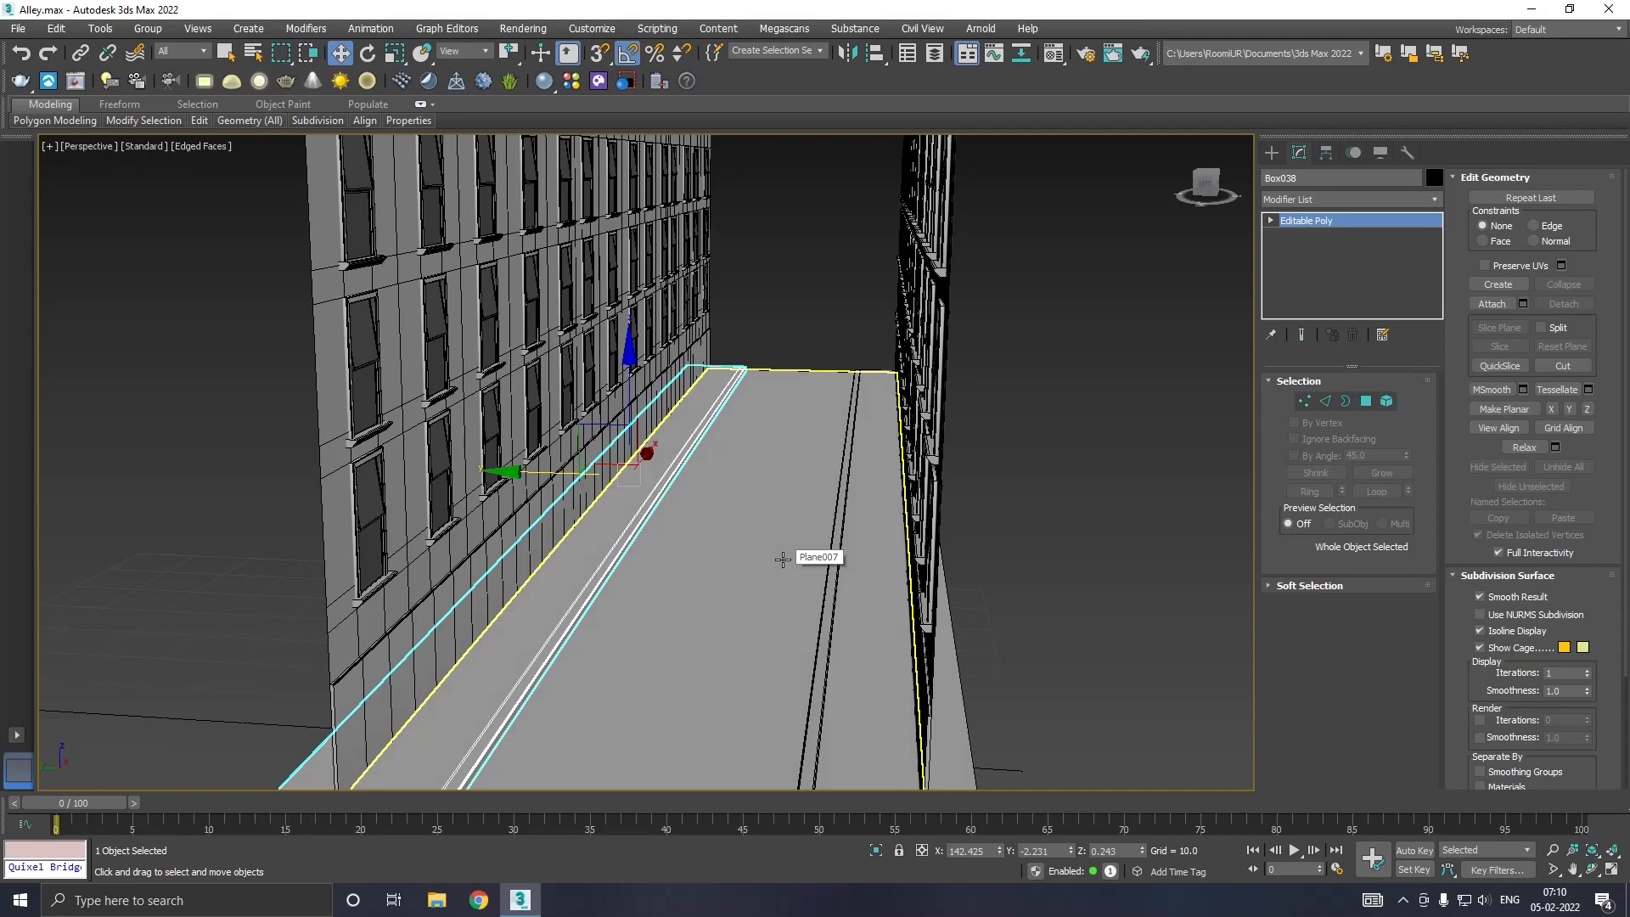
Step: Create a thin upright box about 59 wide and 33 high in the Left view, spanning the alley between the two facades
key(t)
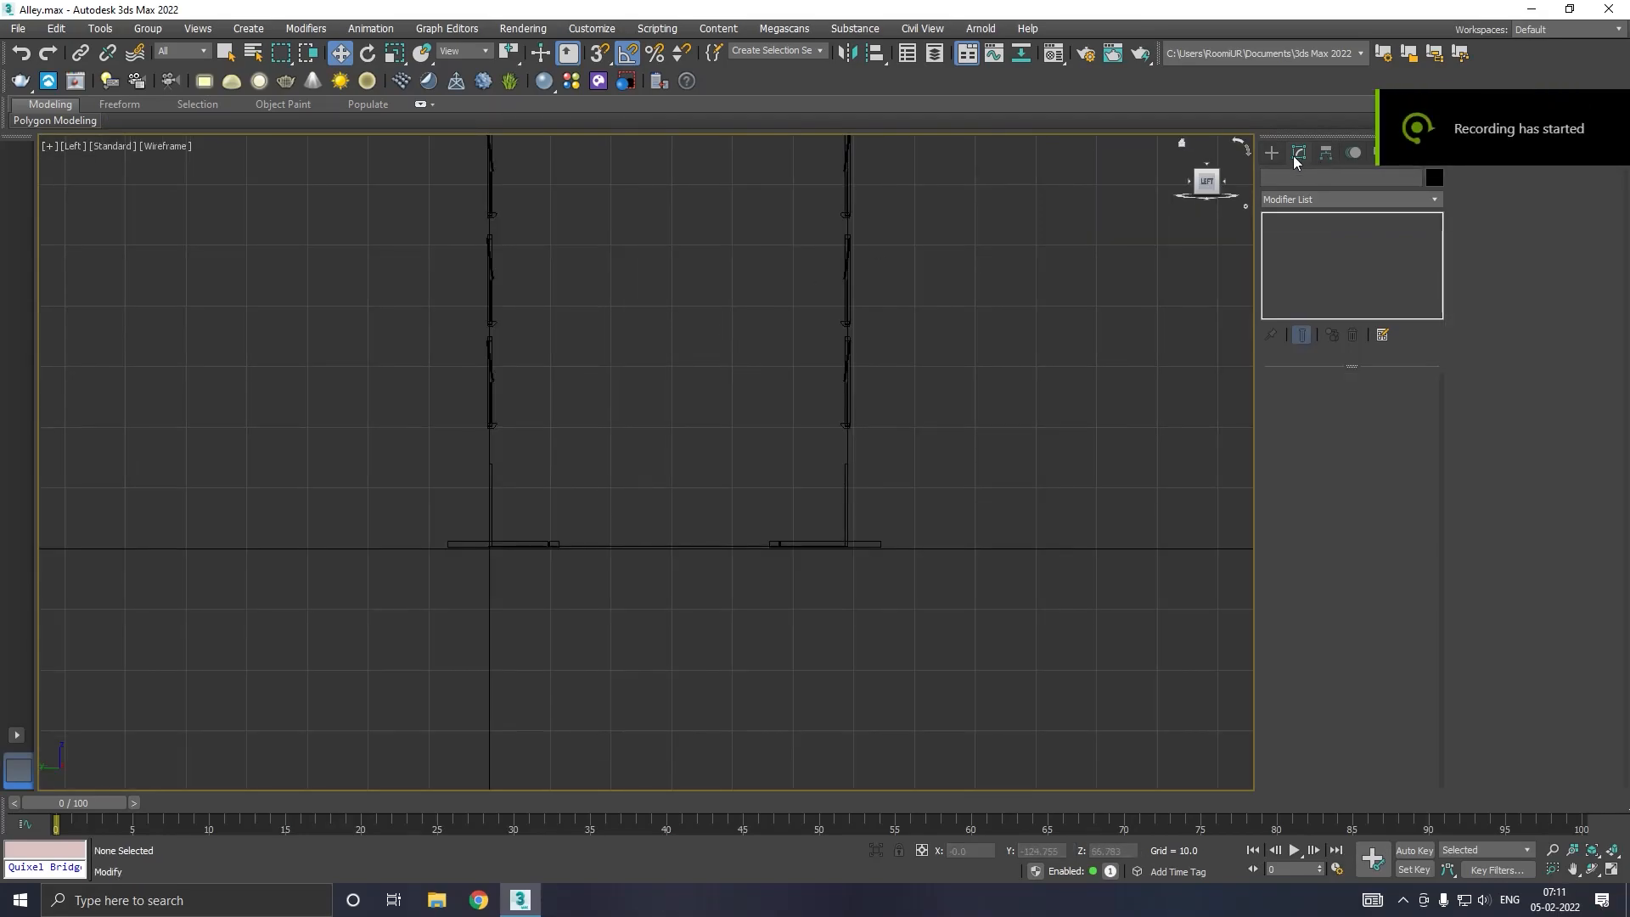
click(1272, 154)
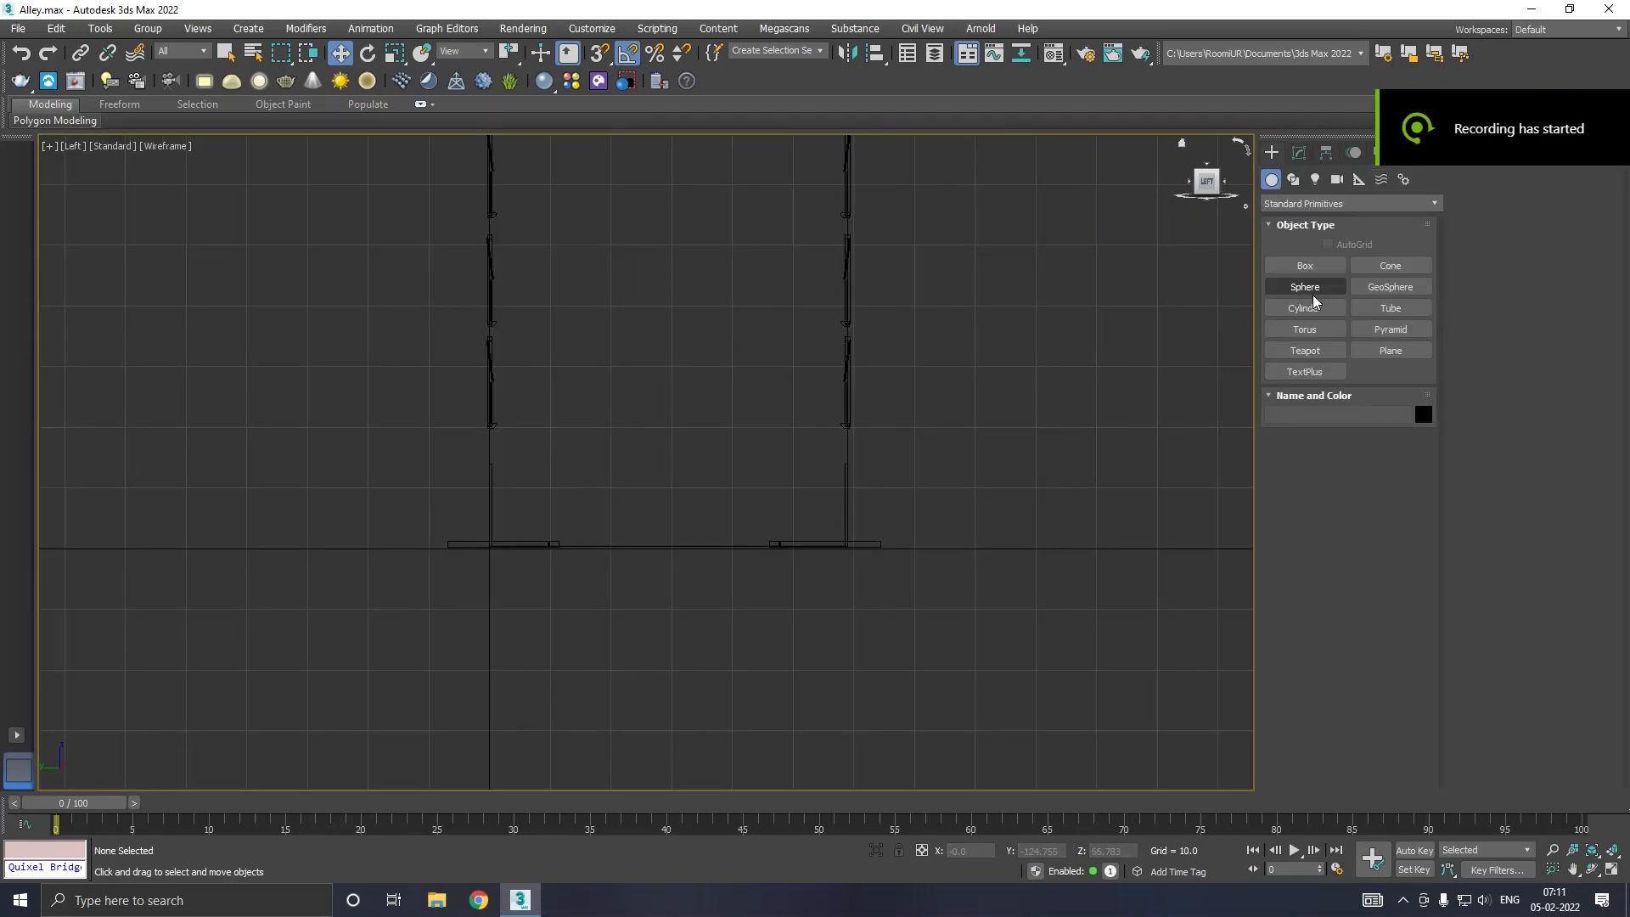
click(1307, 266)
drag(492, 541, 847, 342)
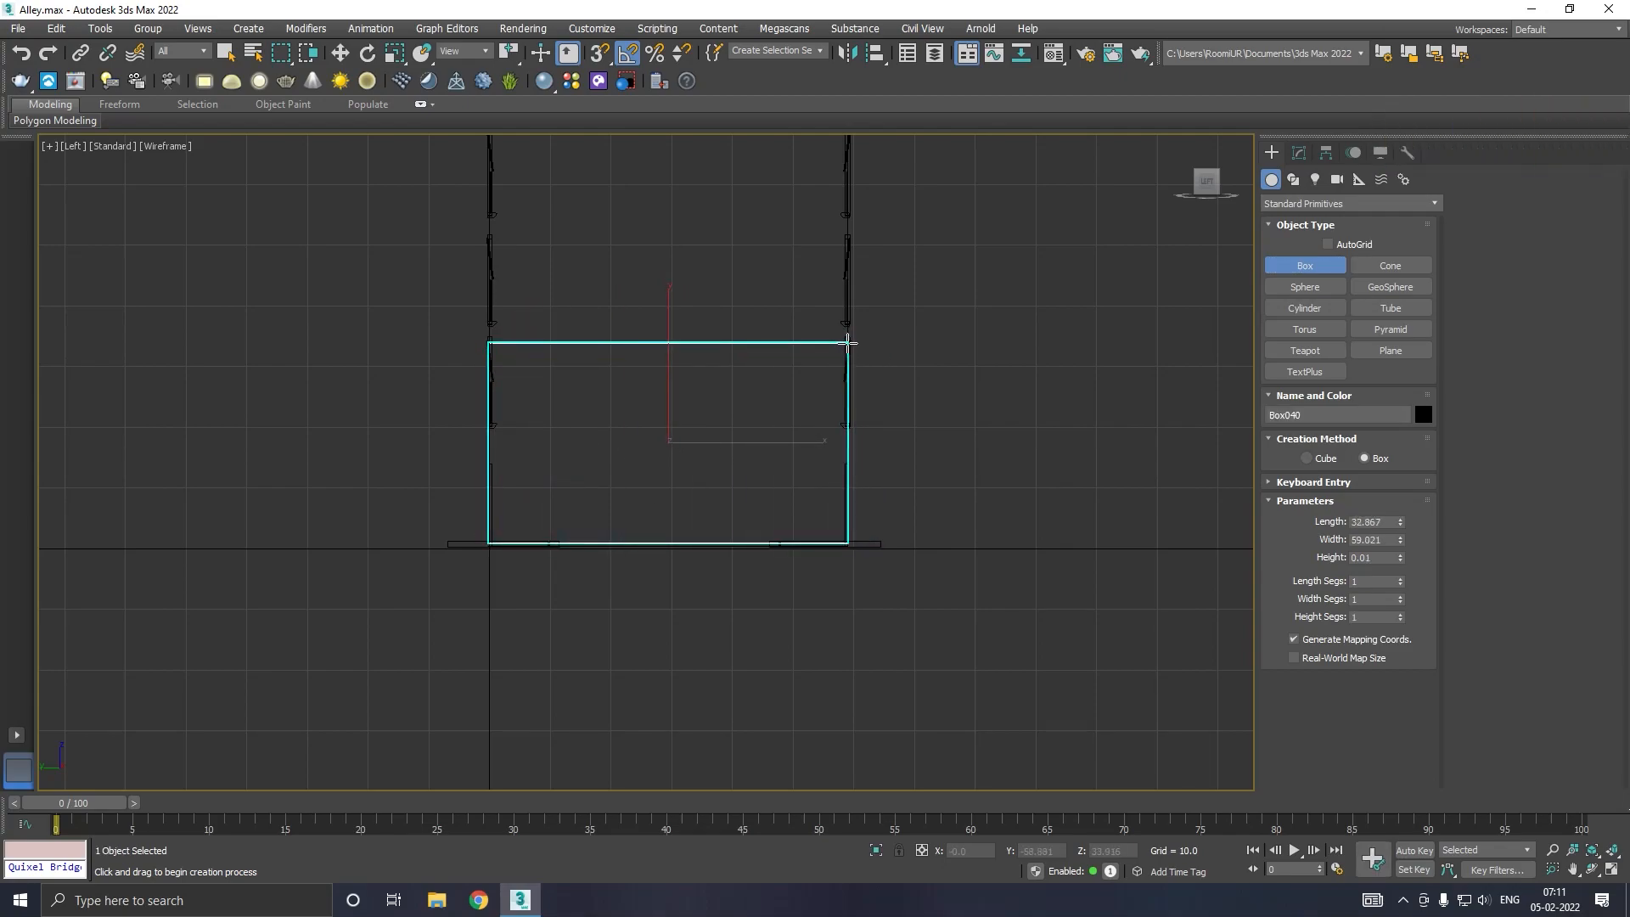
click(847, 354)
key(w)
key(p)
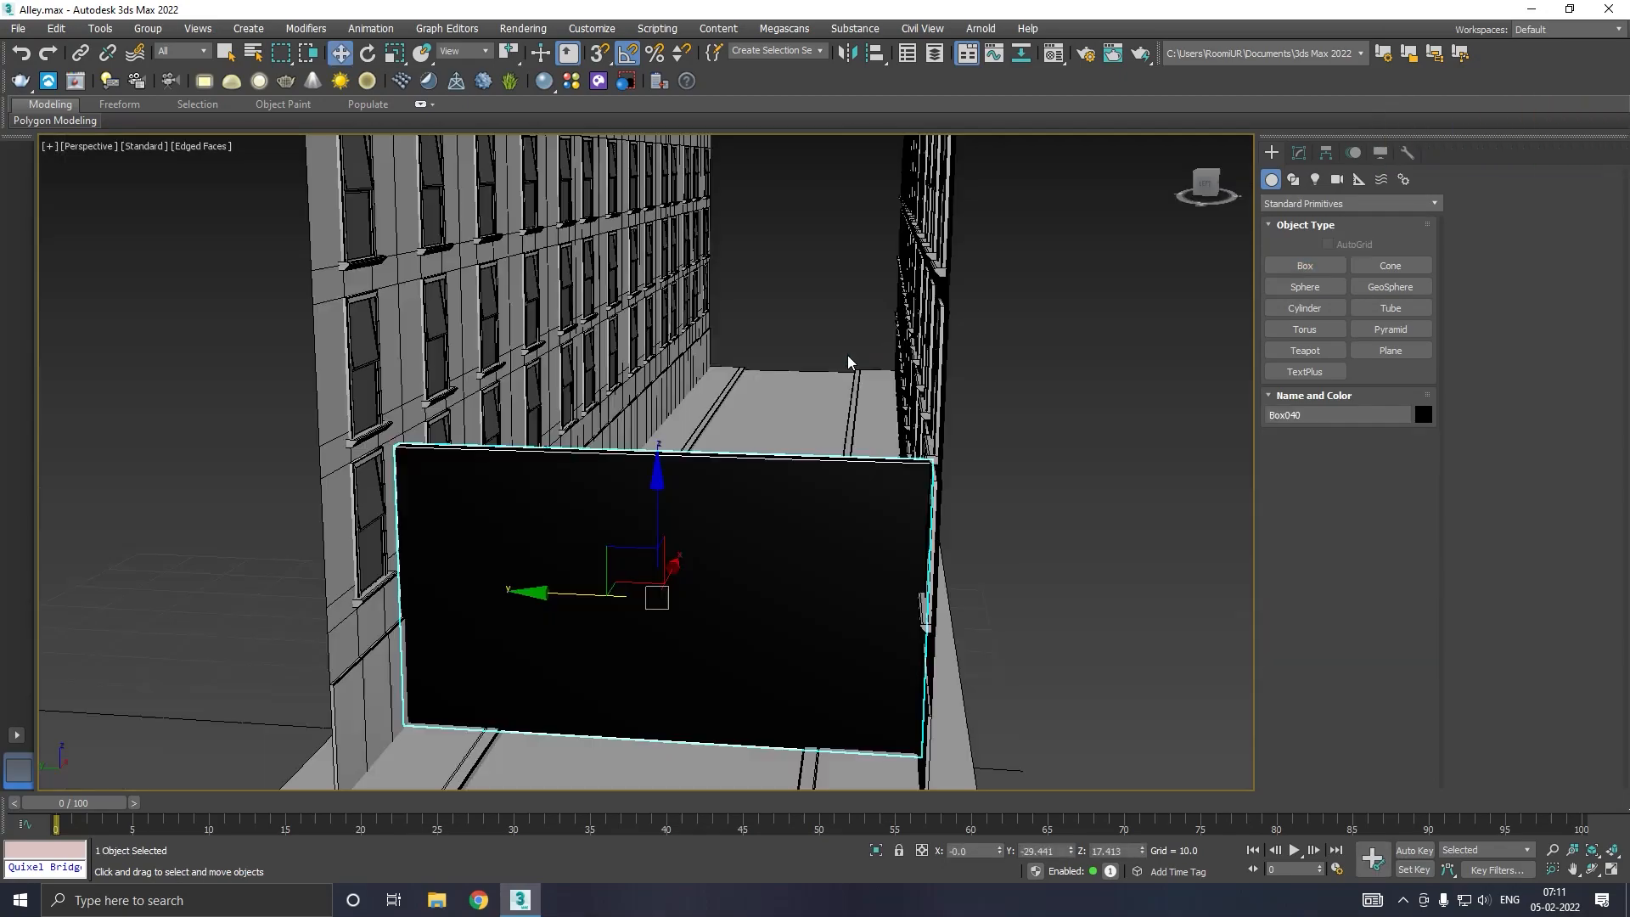
Step: Assign the 01 - Default material to the new box
key(m)
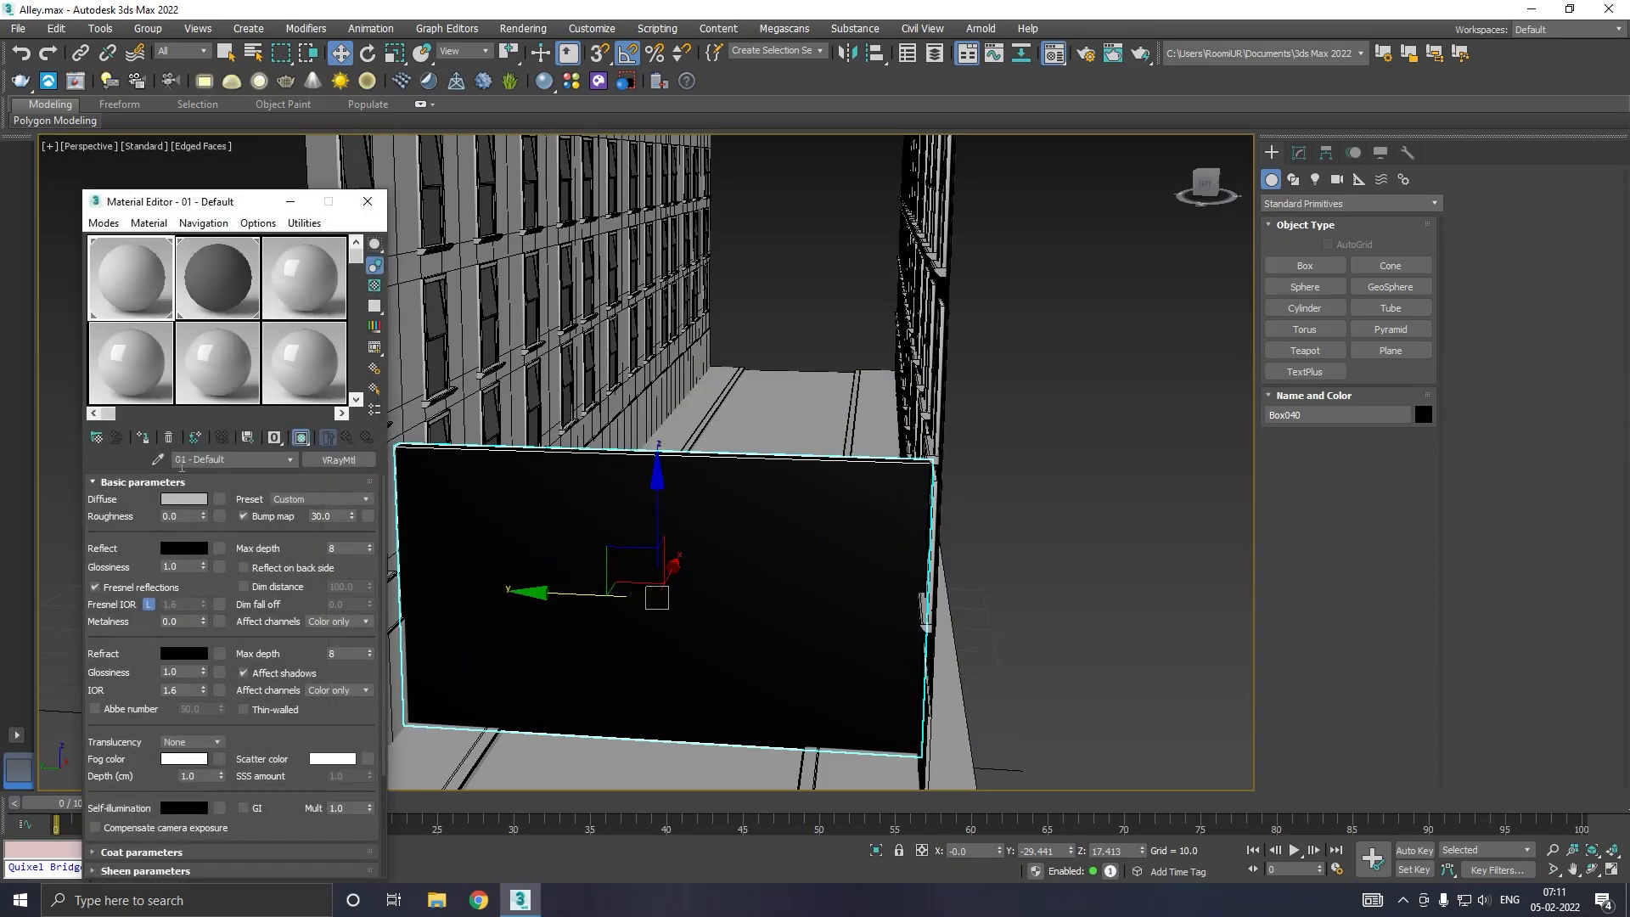
click(153, 440)
key(m)
Step: Move the box along X to the far end of the alley, at about X 296
alt+middle_drag(698, 528, 711, 567)
drag(707, 565, 1082, 304)
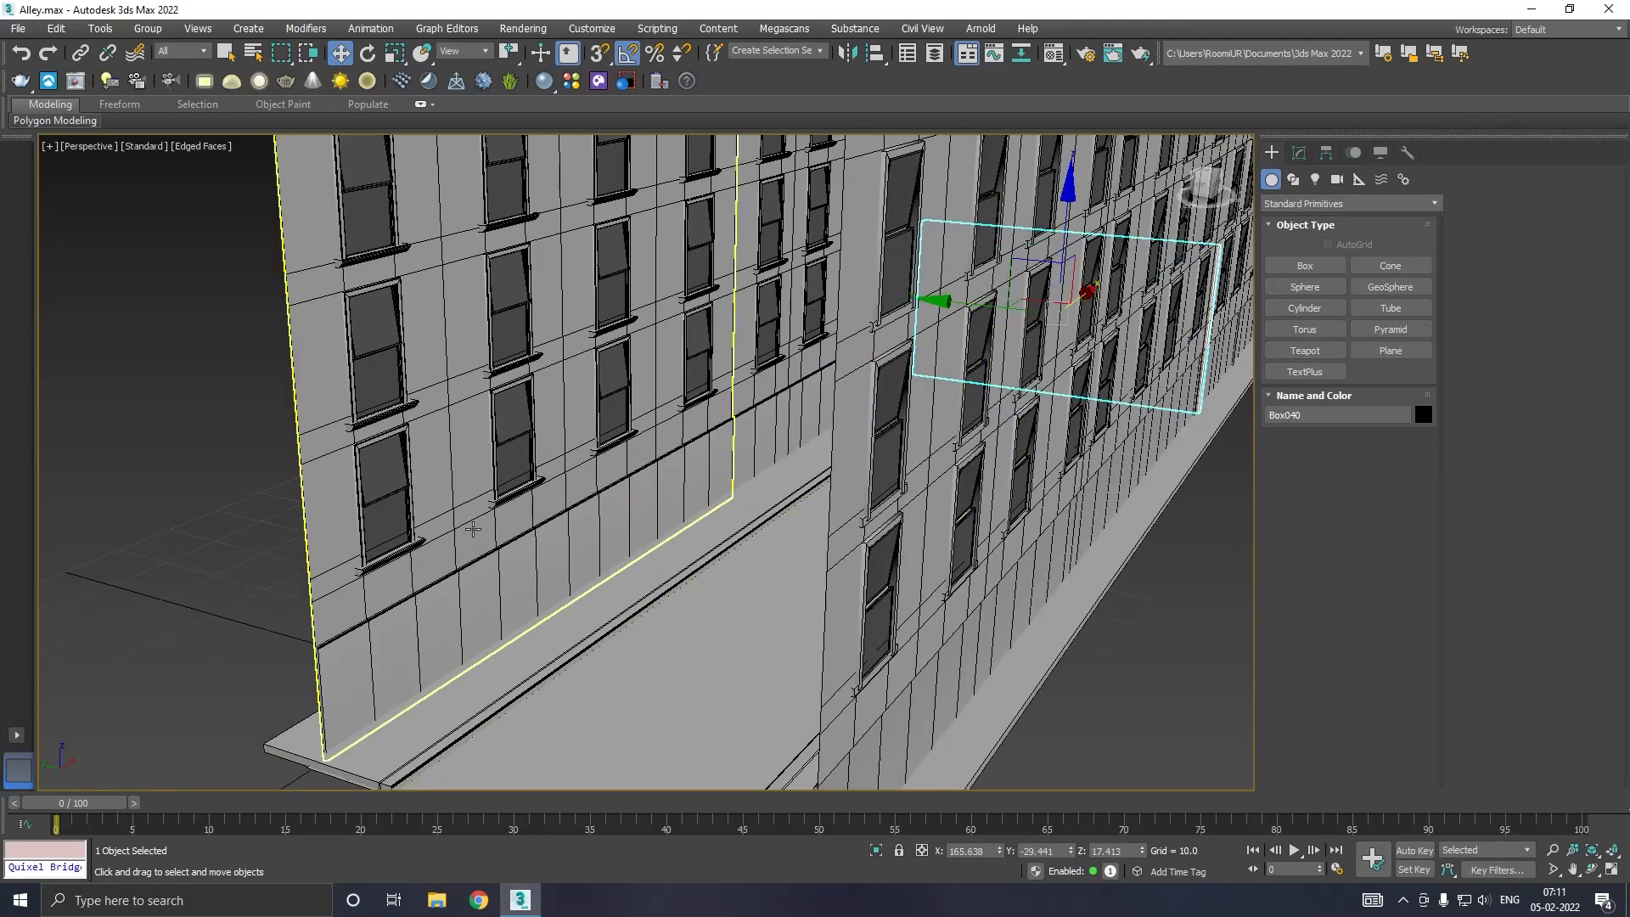
scroll(473, 528, down, 4)
alt+middle_drag(730, 476, 552, 539)
drag(872, 480, 1207, 667)
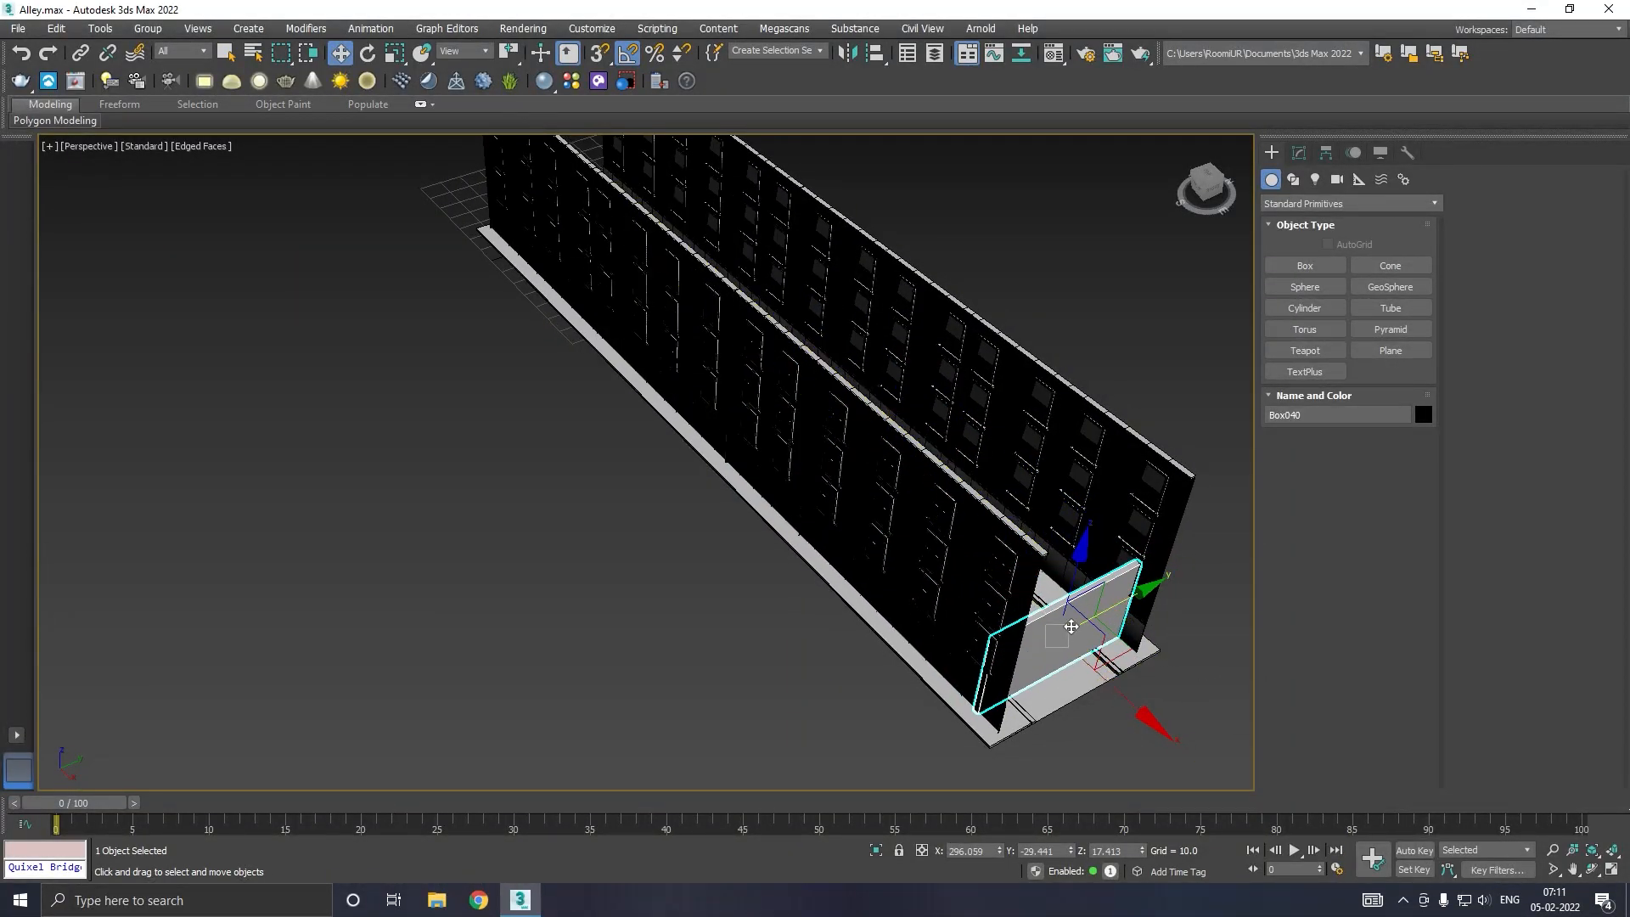
middle_drag(971, 596, 625, 521)
scroll(669, 615, up, 4)
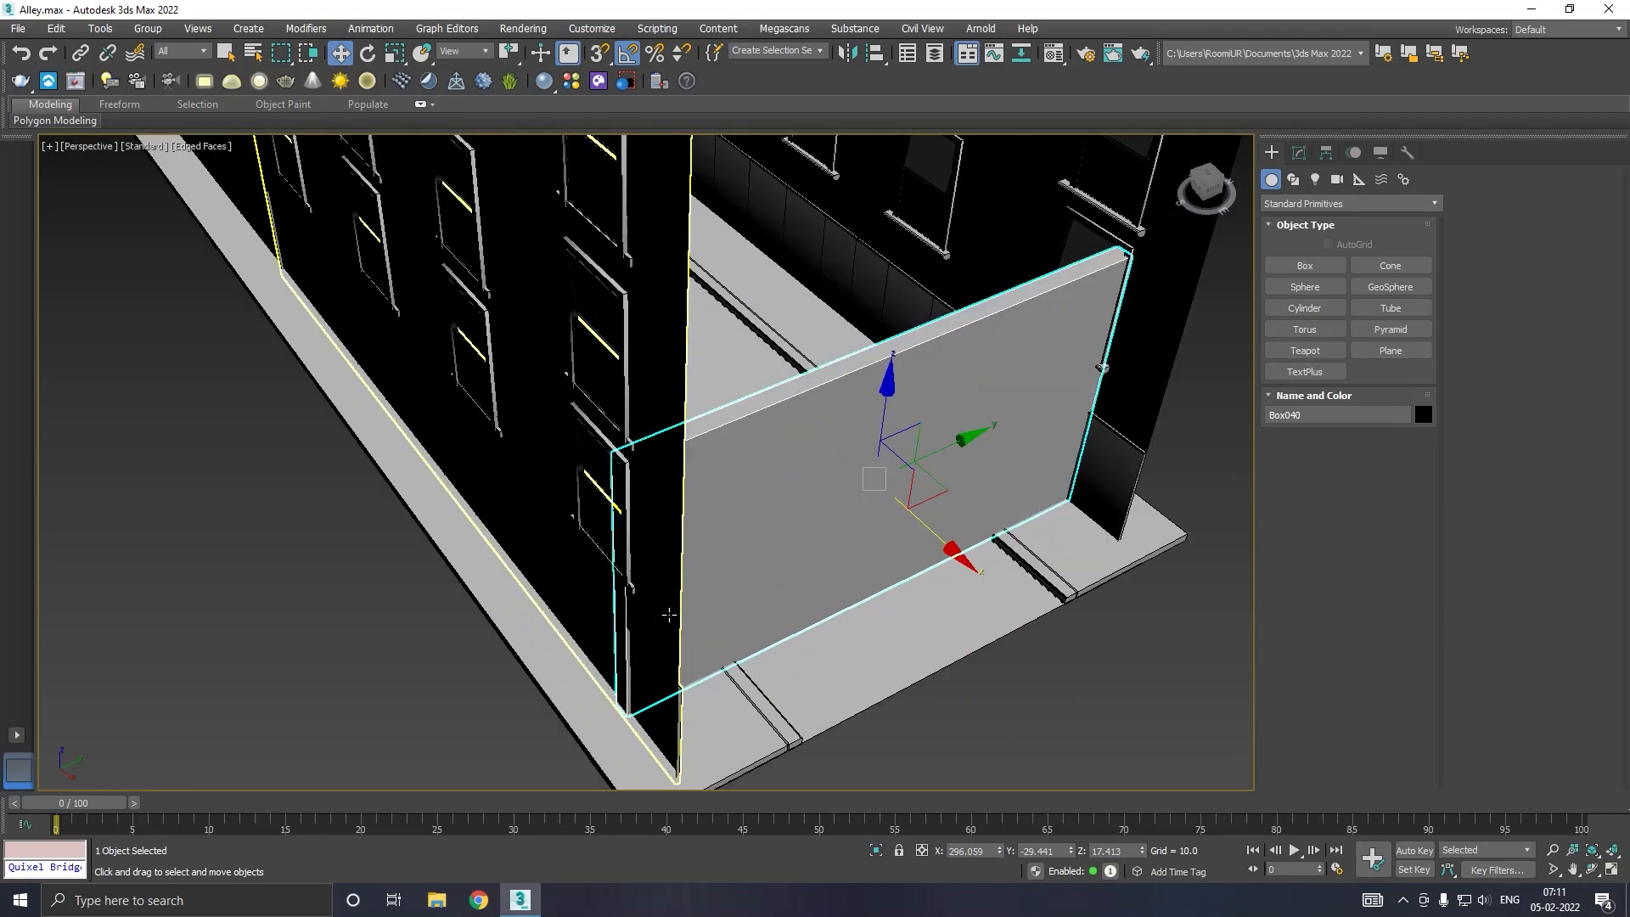
Step: Fine-tune the box along X to about 303.767 so it closes the alley's end as a wall
drag(955, 533, 1022, 567)
alt+middle_drag(1023, 567, 1046, 508)
drag(1029, 545, 1044, 544)
alt+middle_drag(833, 522, 1027, 518)
drag(1027, 499, 998, 508)
alt+middle_drag(998, 508, 764, 502)
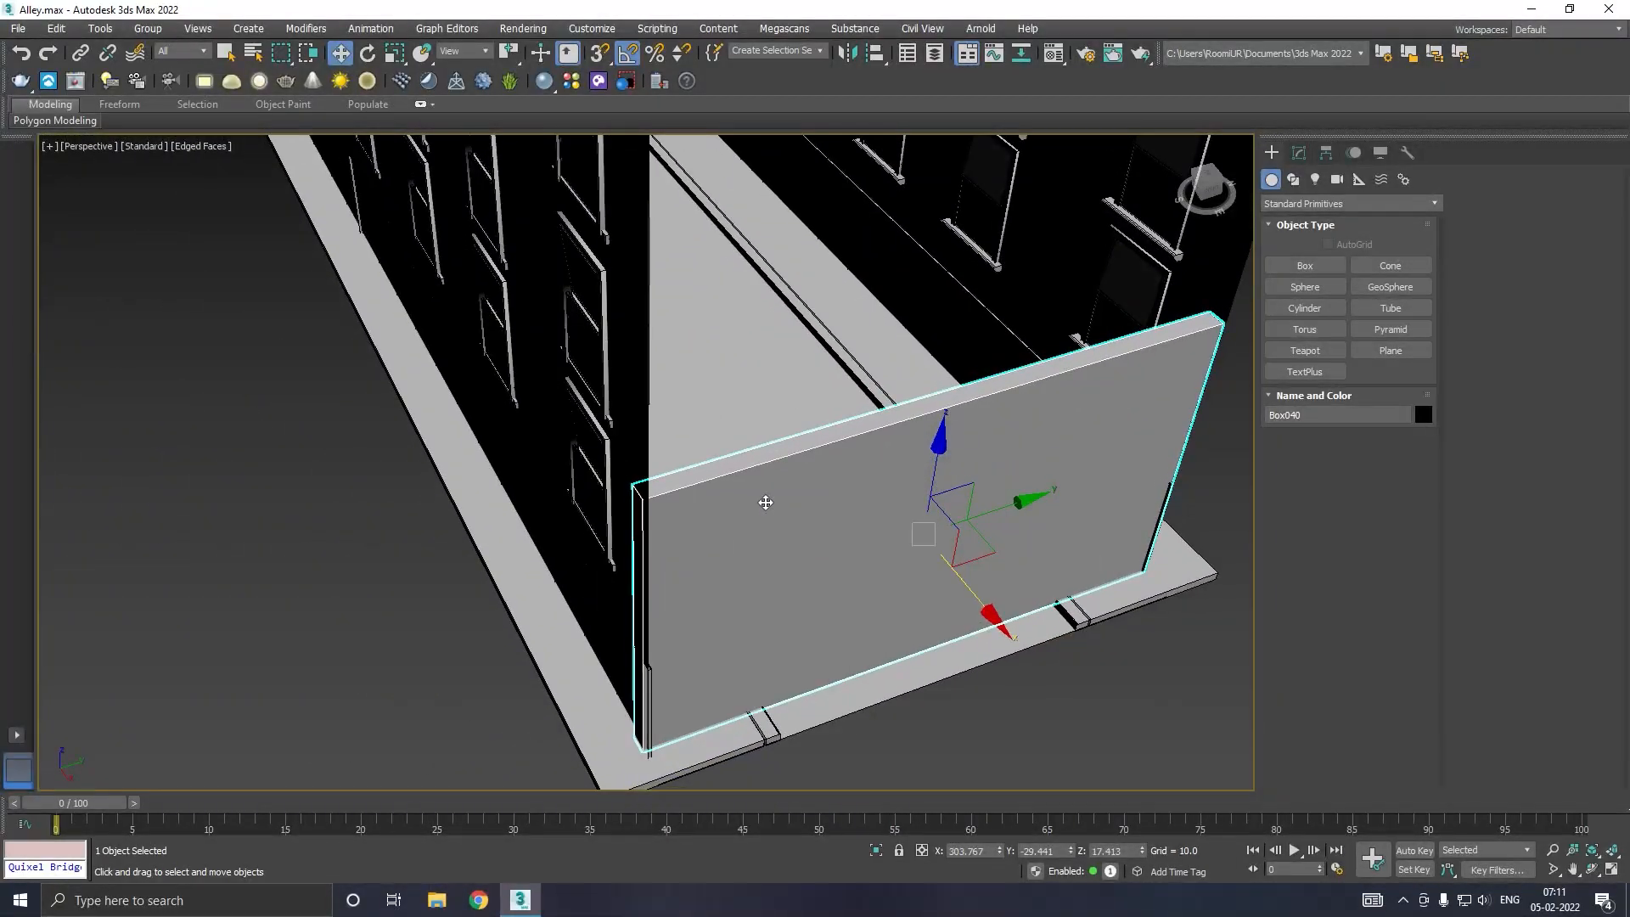
Step: Convert the end wall to an Editable Poly and insert a horizontal SwiftLoop edge loop near its upper edge
click(1298, 152)
right_click(1316, 254)
click(1377, 387)
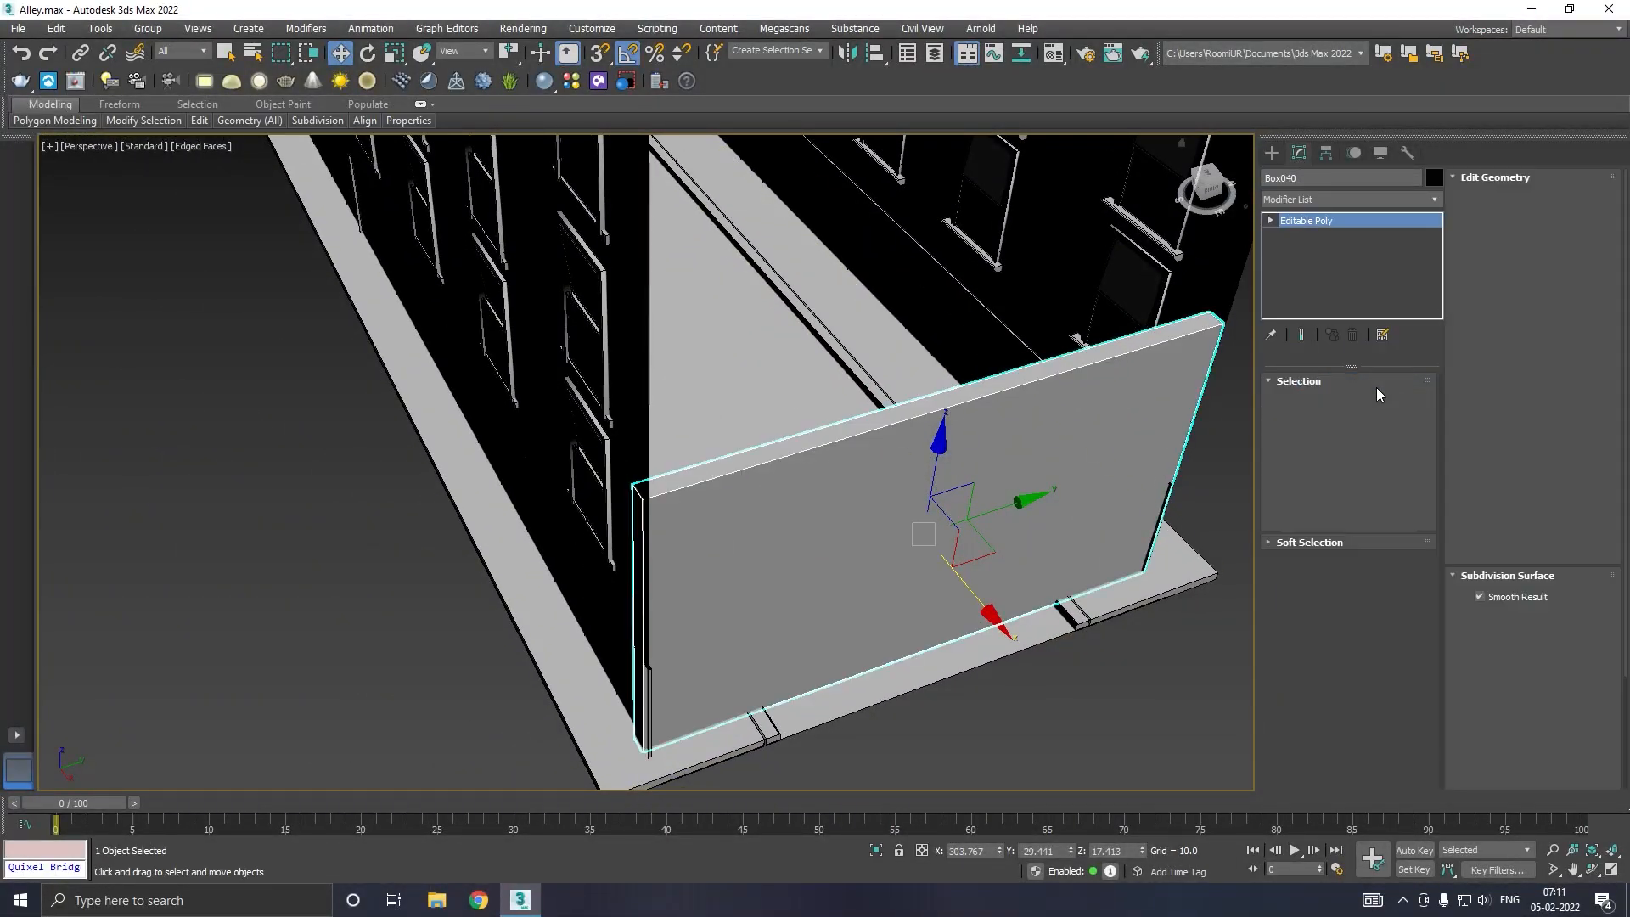
mouse_move(934, 436)
alt+middle_down()
mouse_move(1219, 412)
mouse_move(1174, 408)
alt+middle_up()
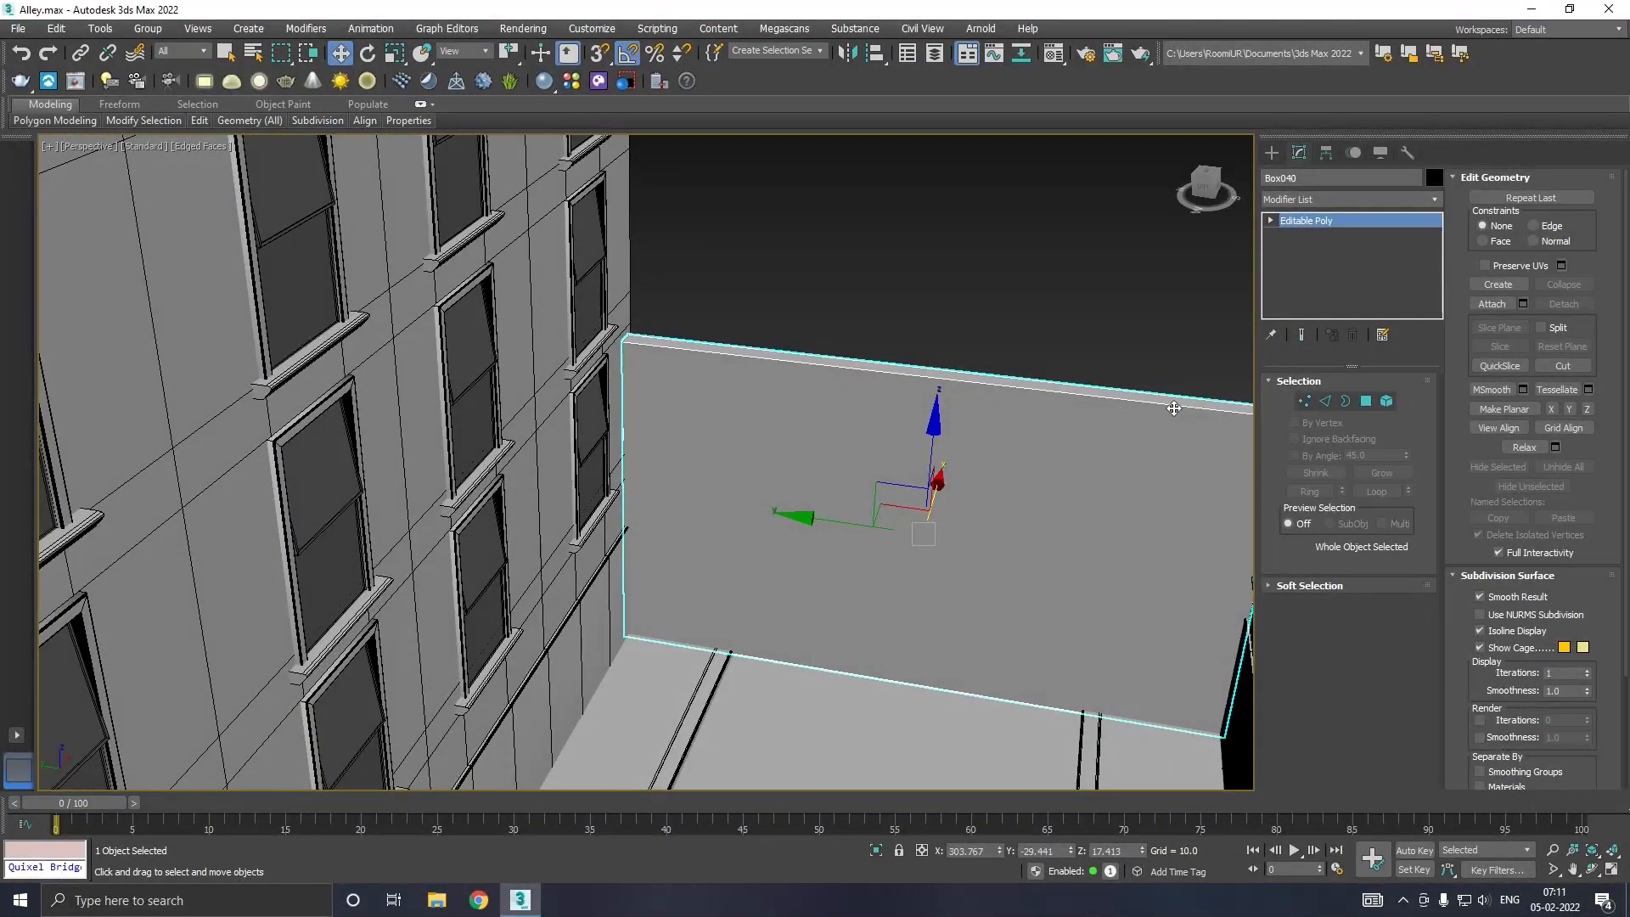
mouse_move(199, 120)
click(337, 161)
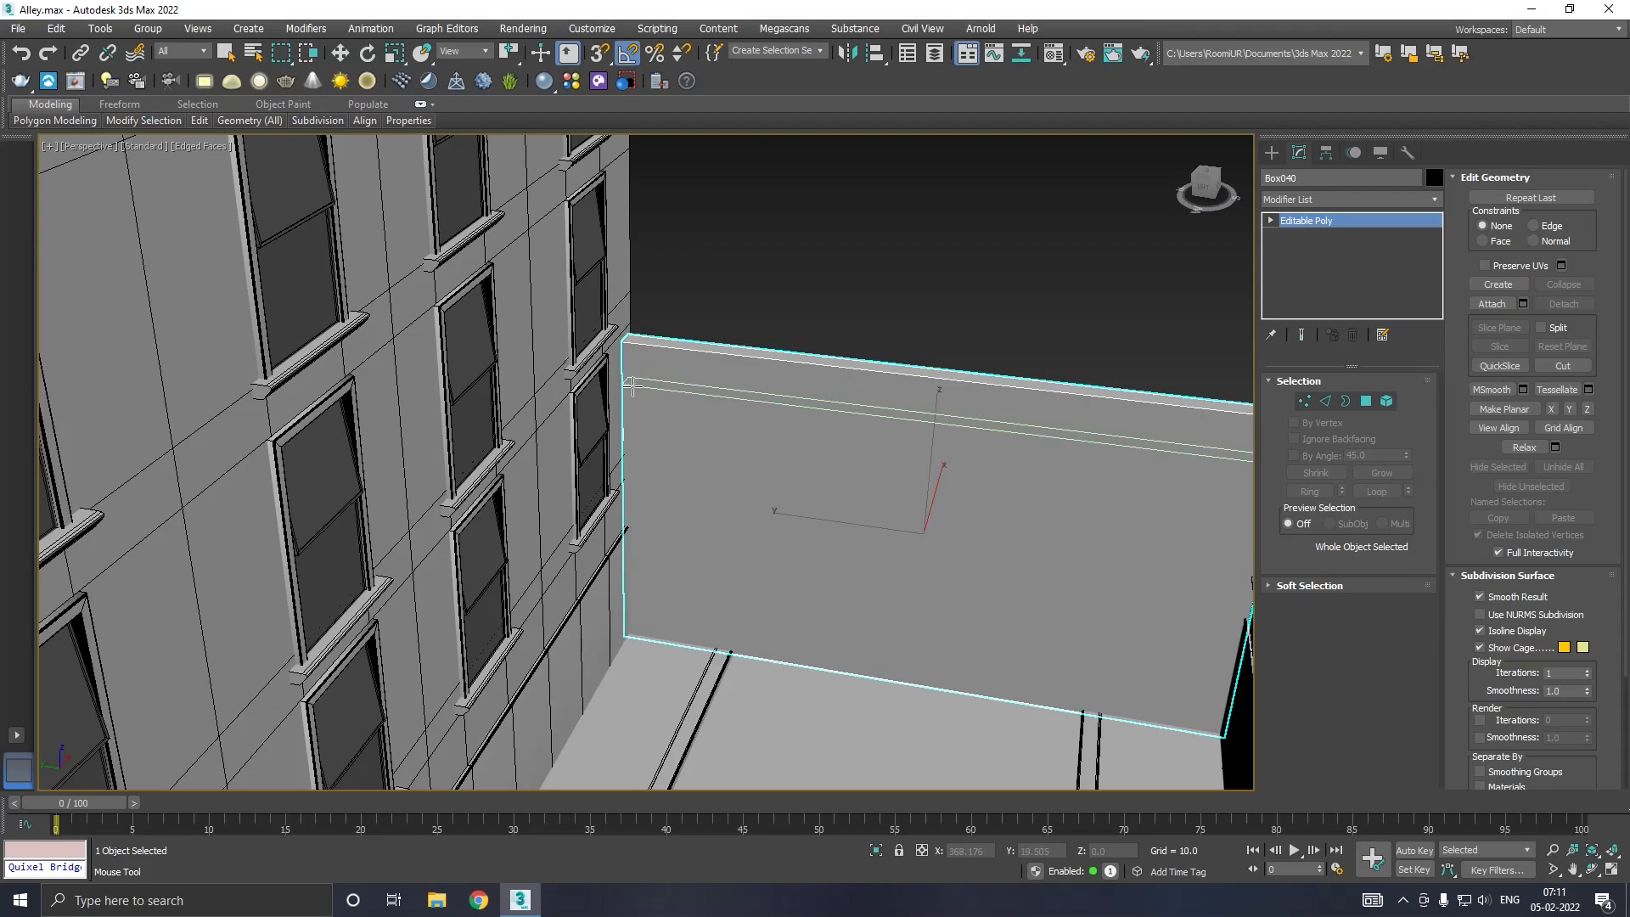
key(w)
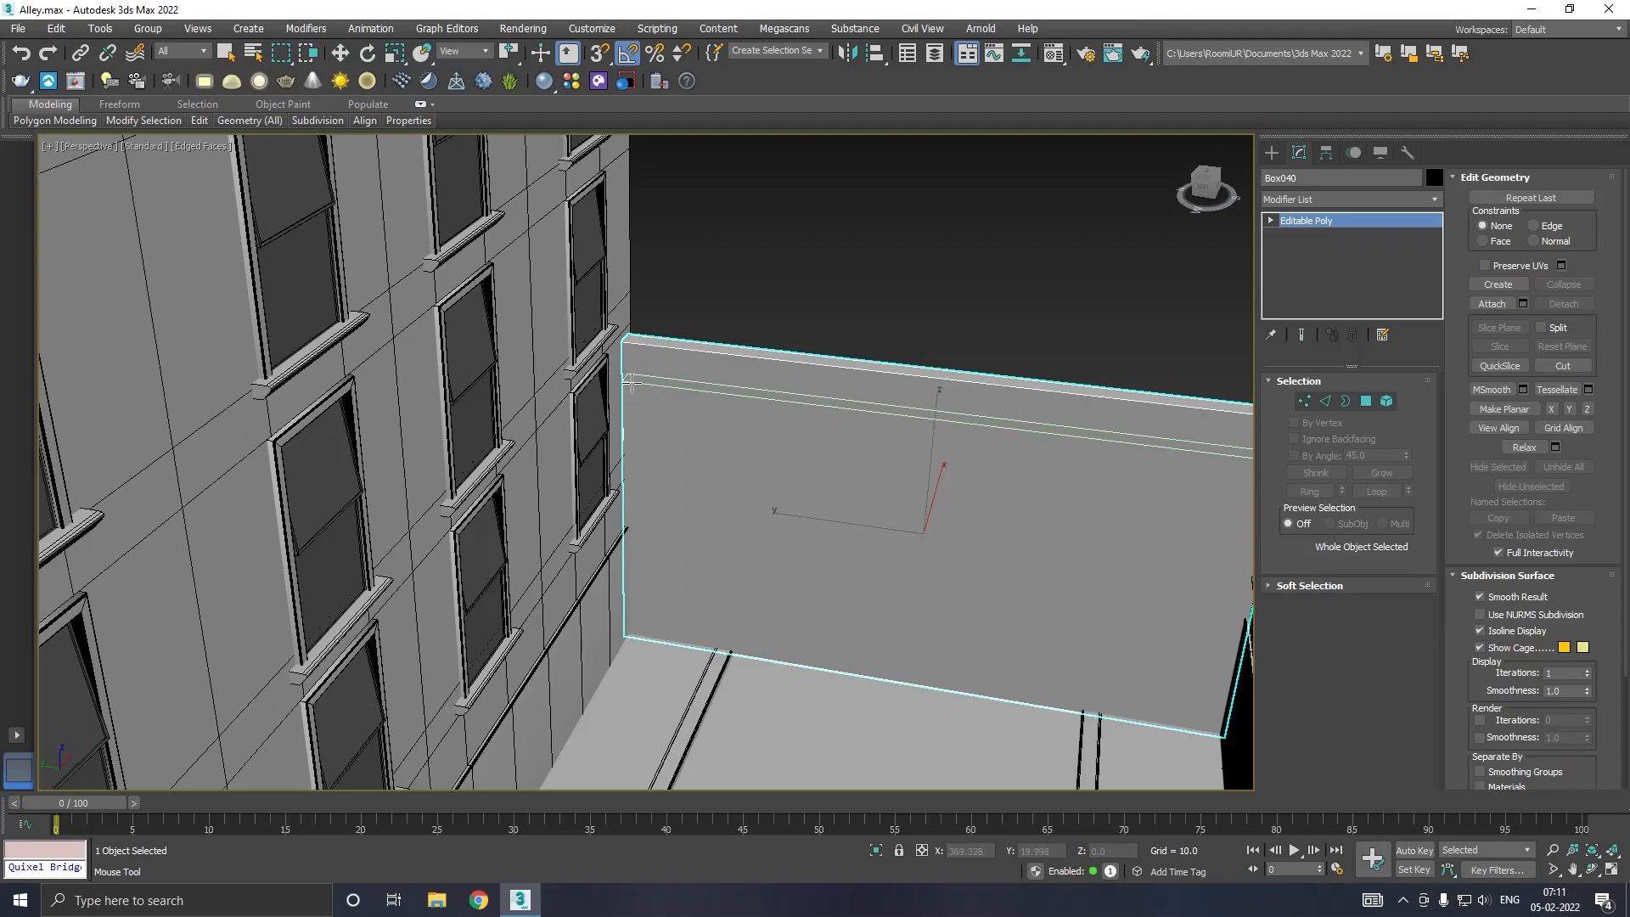
Step: Extrude the upper band polygon on the end wall's alley-facing side by about 2.469
click(1369, 404)
click(1193, 413)
alt+middle_drag(1134, 413, 1055, 421)
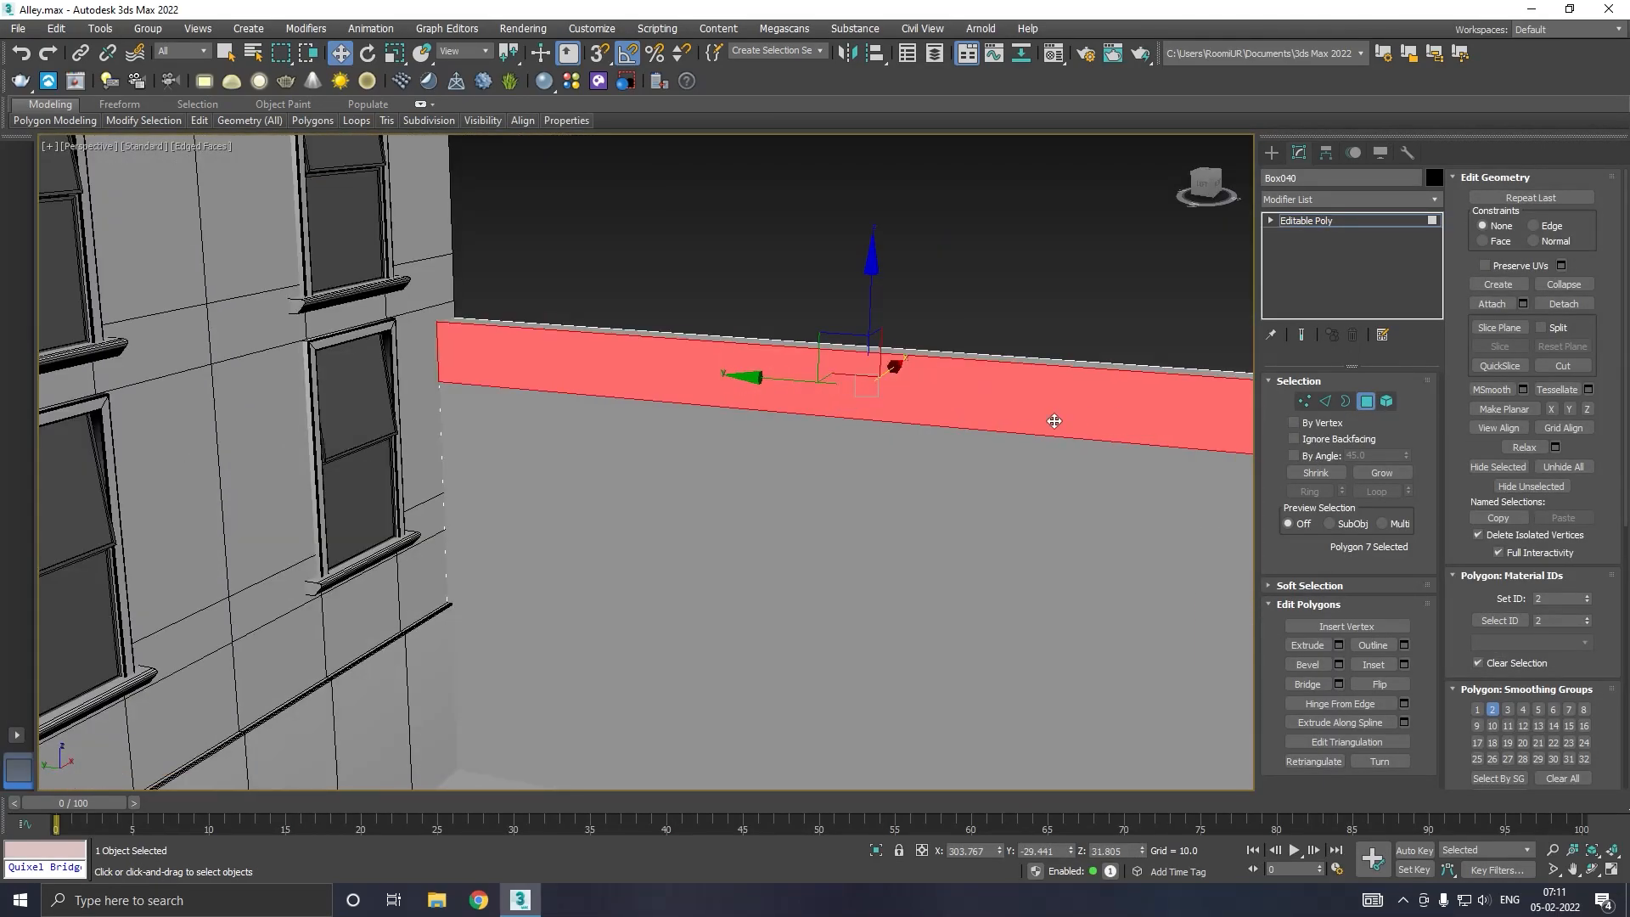
click(1339, 645)
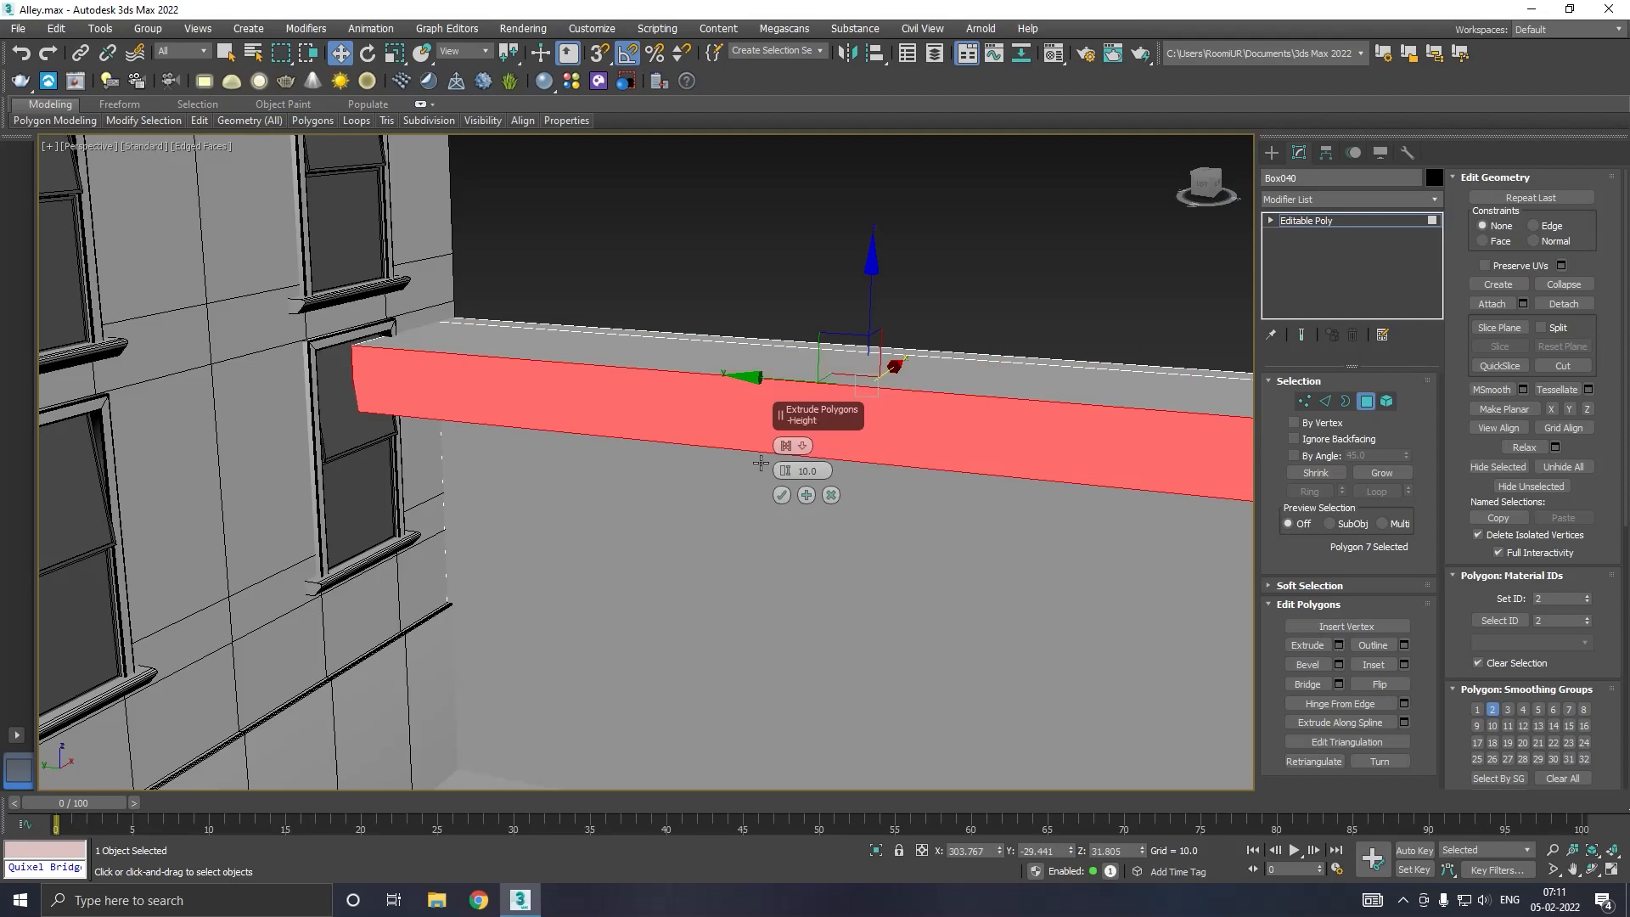
drag(785, 472, 804, 525)
click(782, 495)
scroll(832, 412, up, 5)
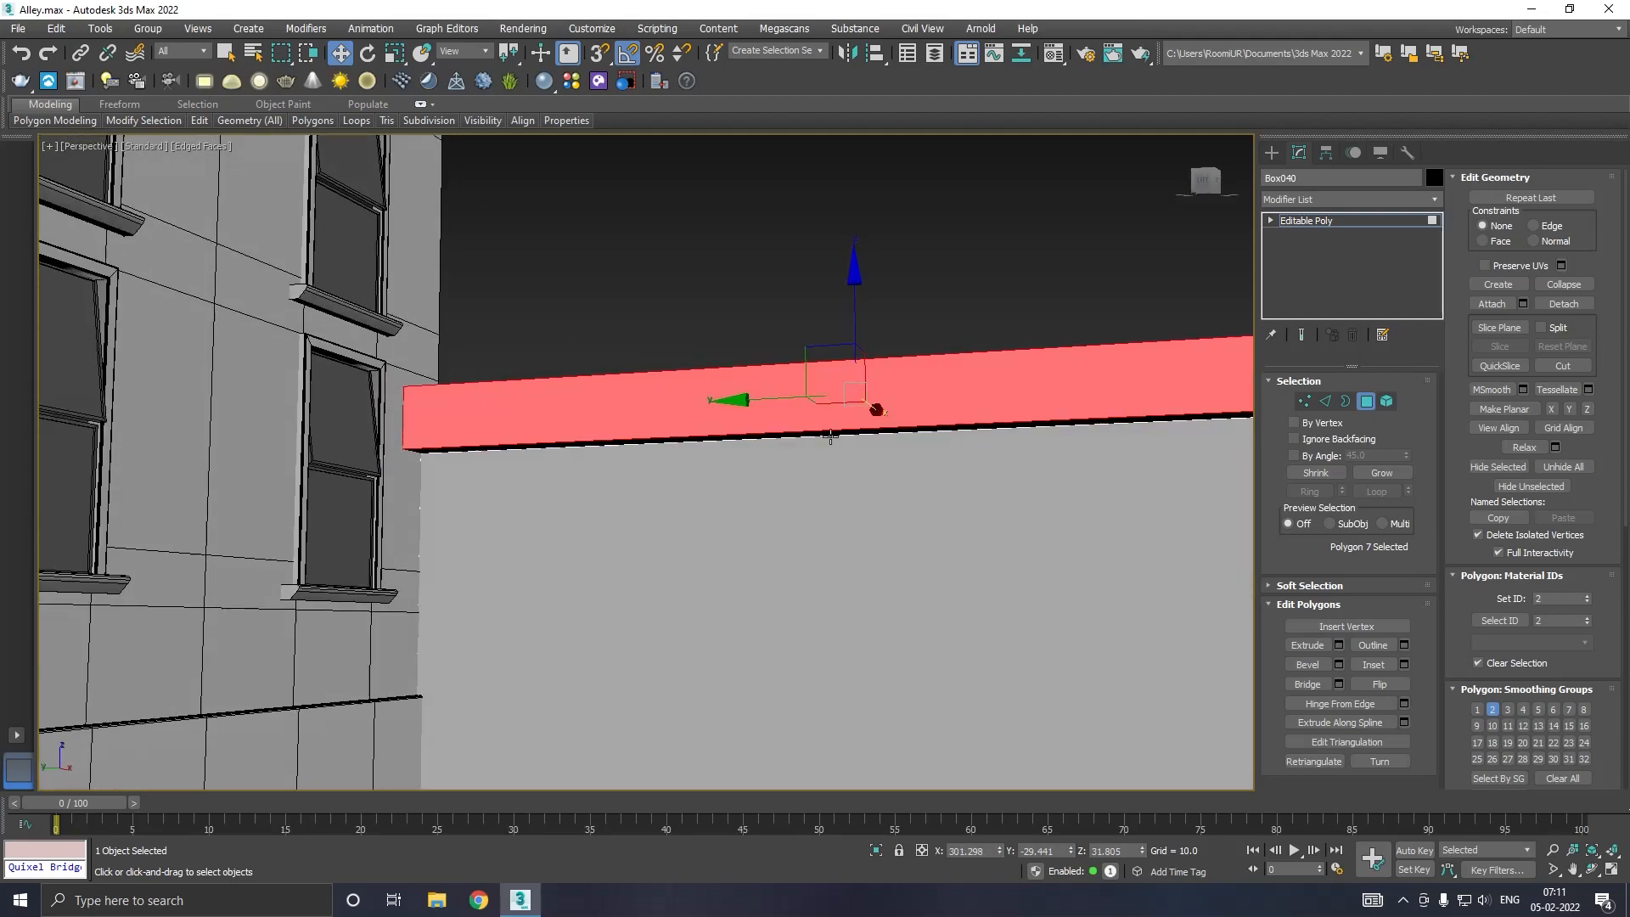
scroll(832, 412, down, 5)
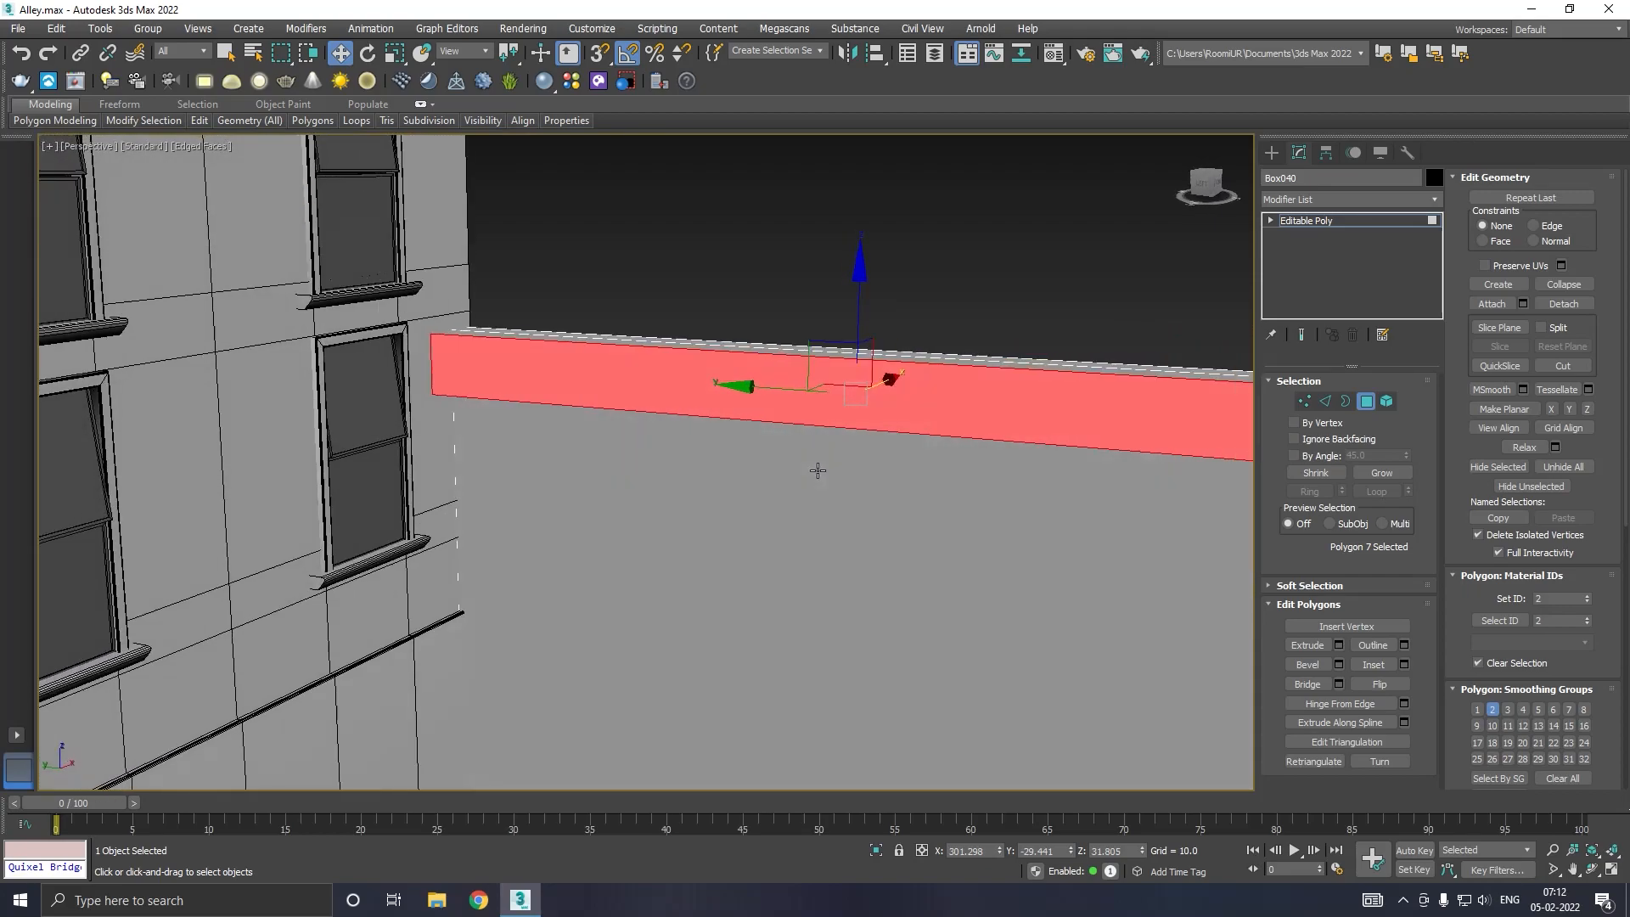
Step: Extrude the two polygons on the end wall's top surface upward by 1.426
click(772, 344)
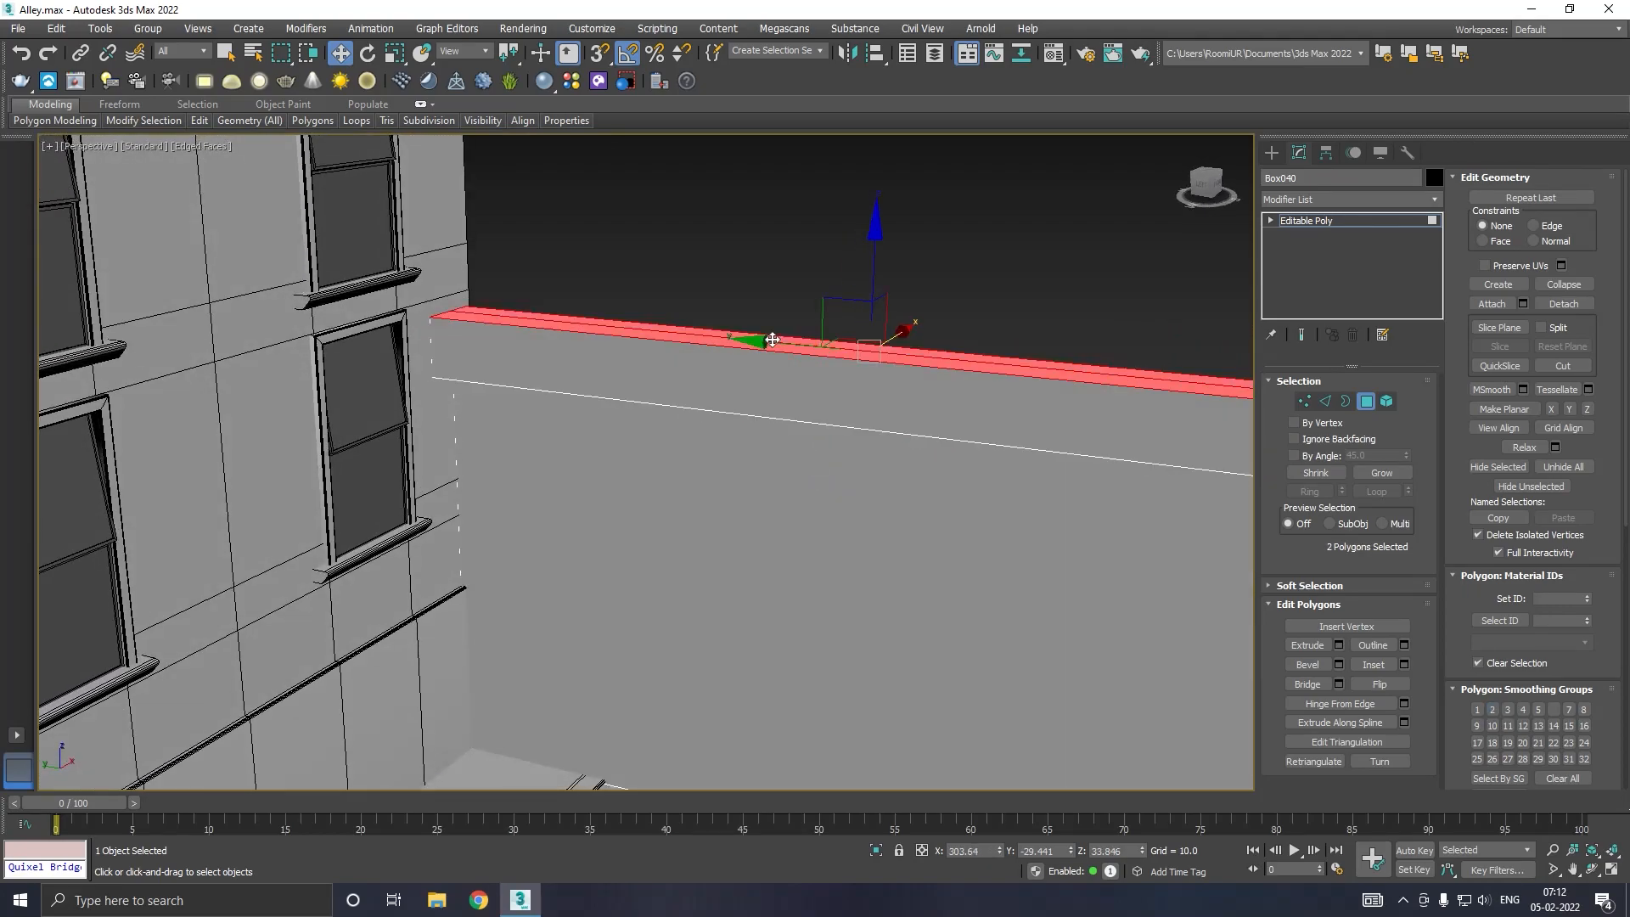
click(1337, 645)
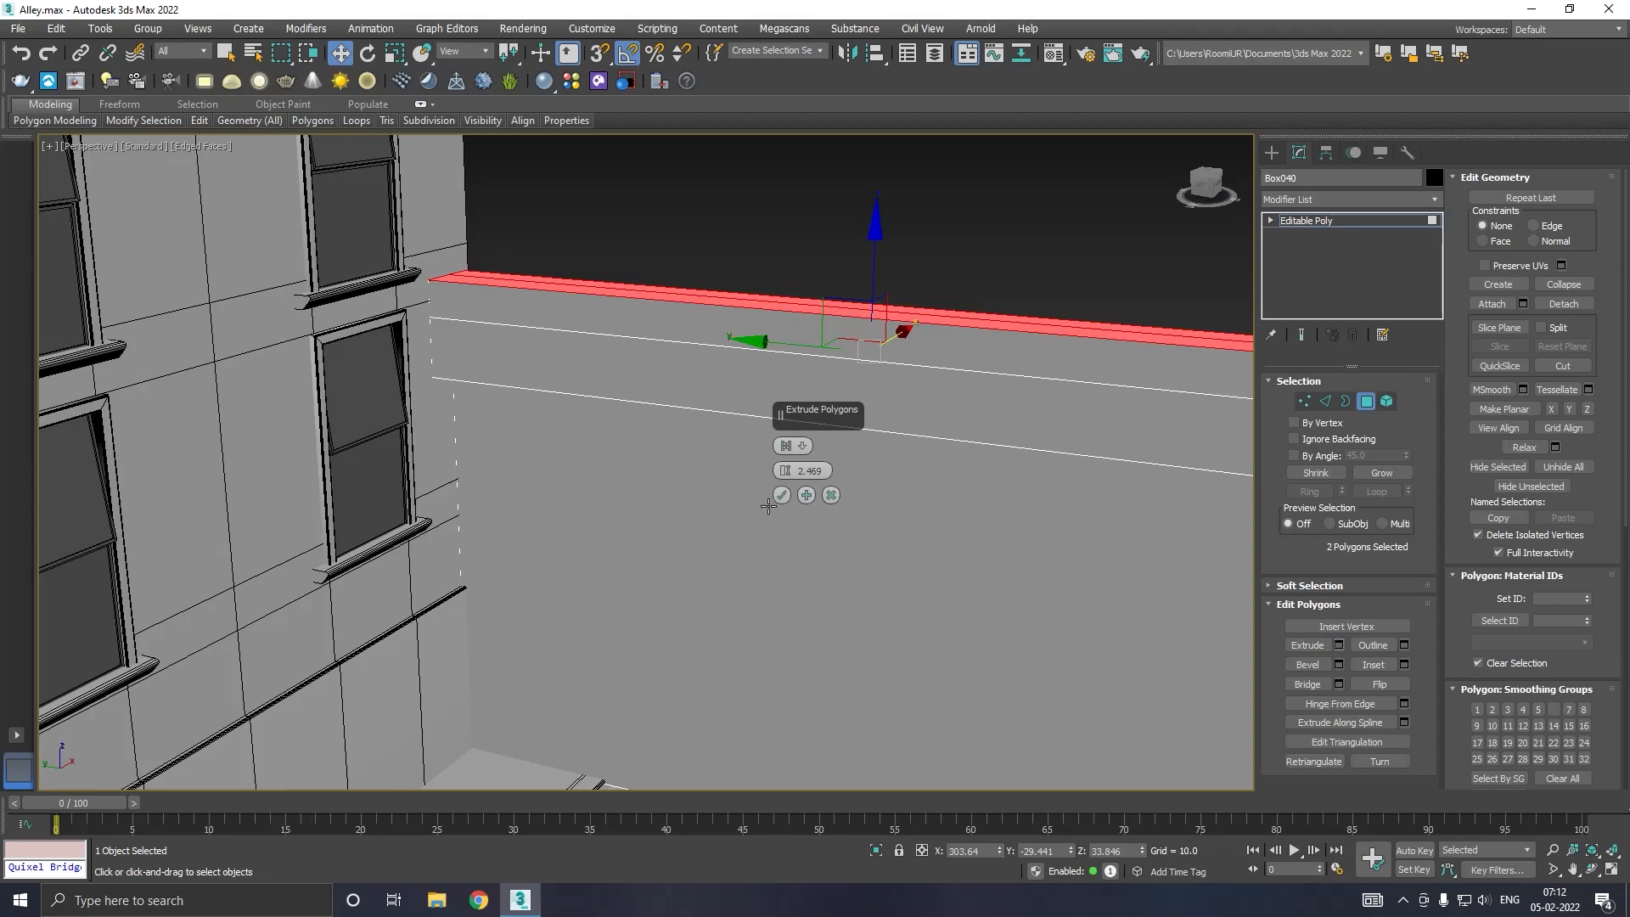
drag(785, 470, 785, 473)
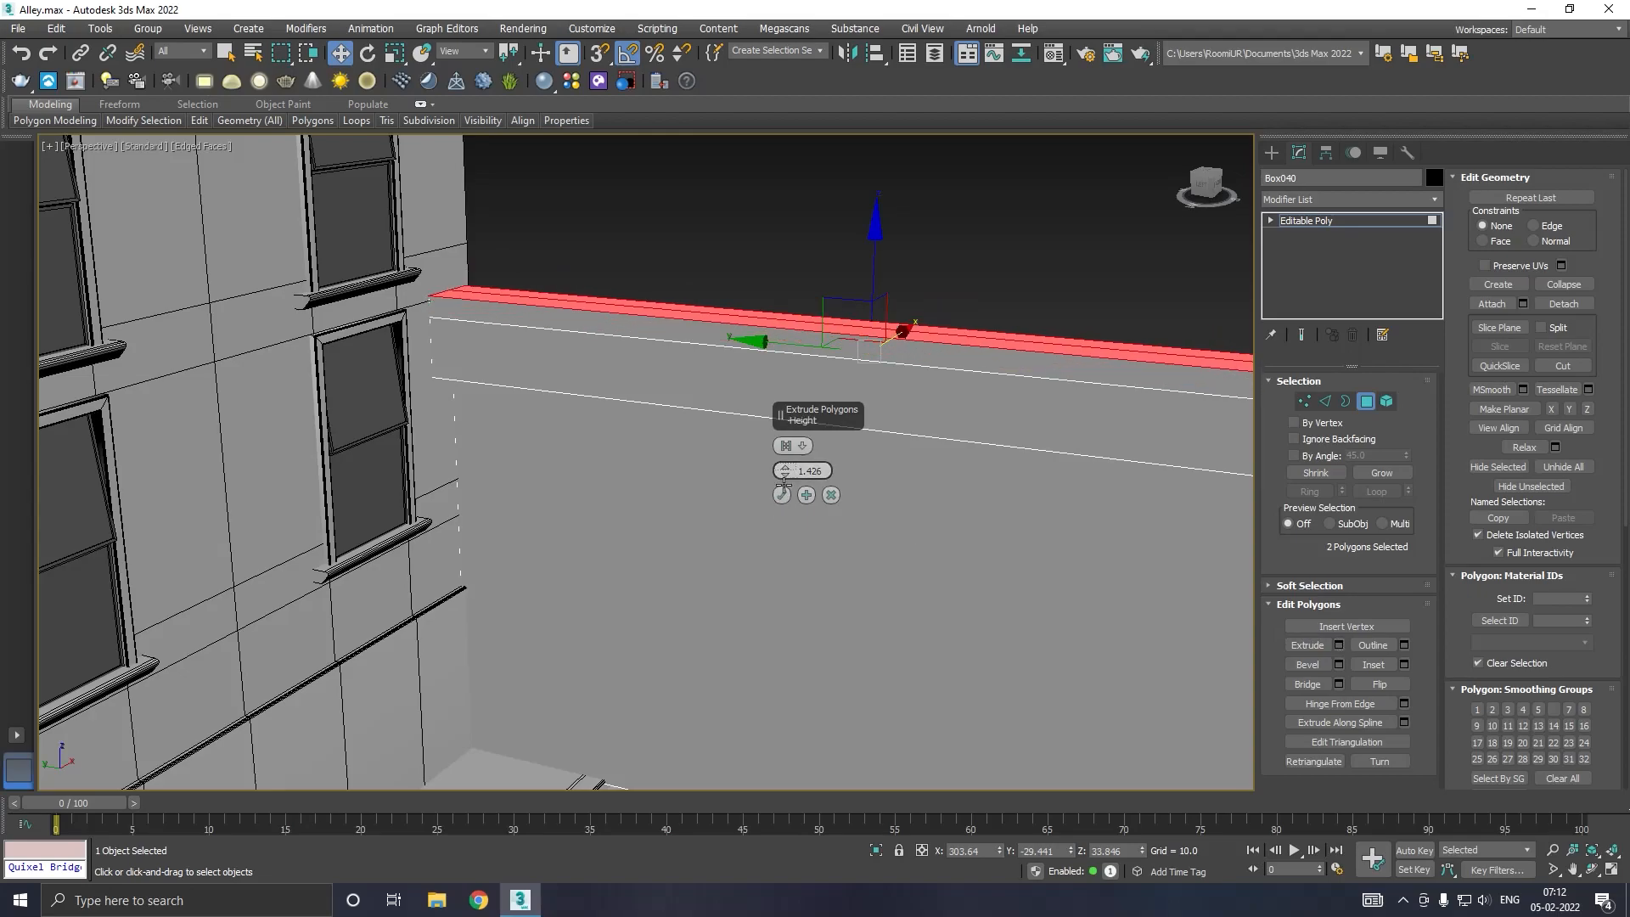
click(781, 495)
Step: Extrude the alley-facing polygon of the new uppermost strip outward by 1.426 to form a stepped cap
click(869, 356)
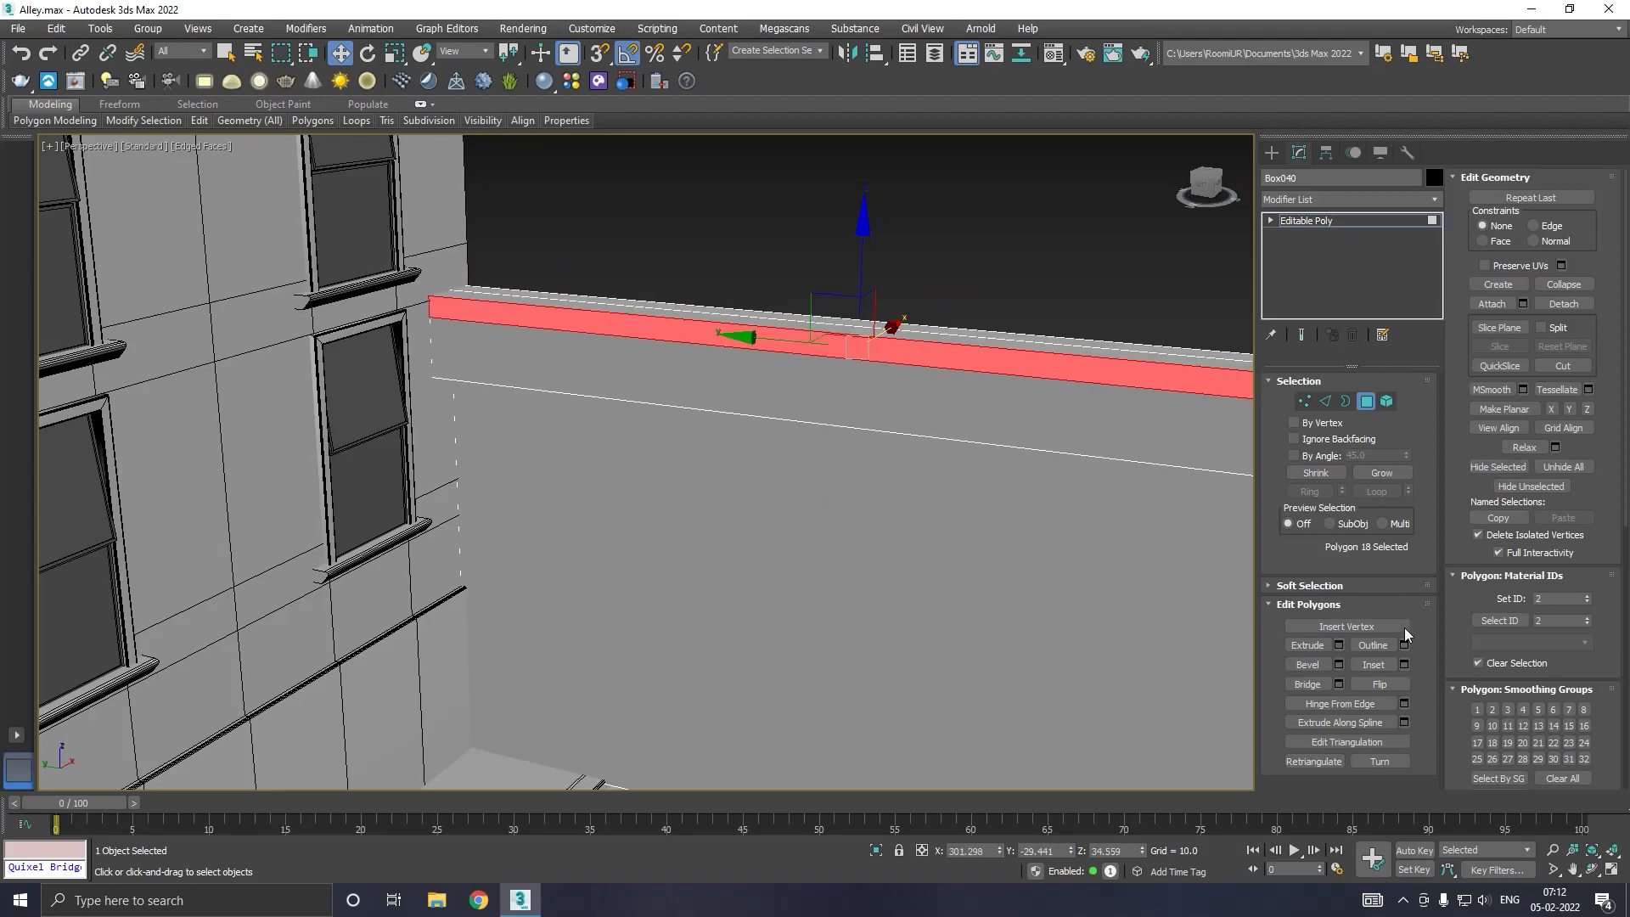
click(1339, 645)
click(781, 495)
alt+middle_drag(782, 491, 840, 405)
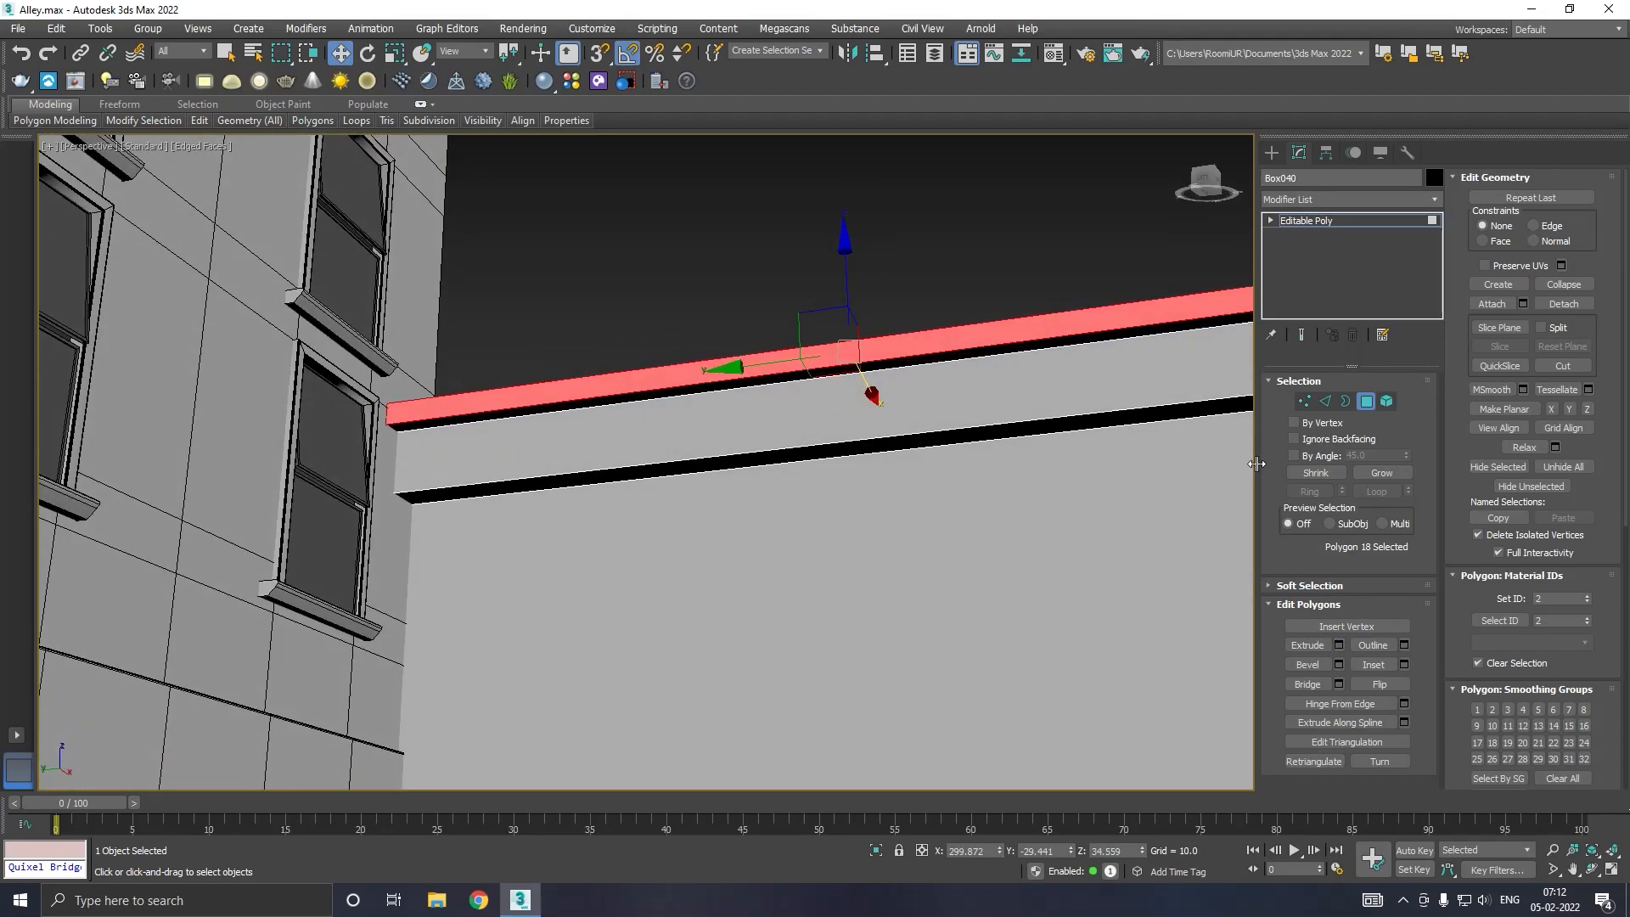
Step: Chamfer the lower front edges of both projecting bands on the end wall by 0.146 with 2 segments
click(1325, 401)
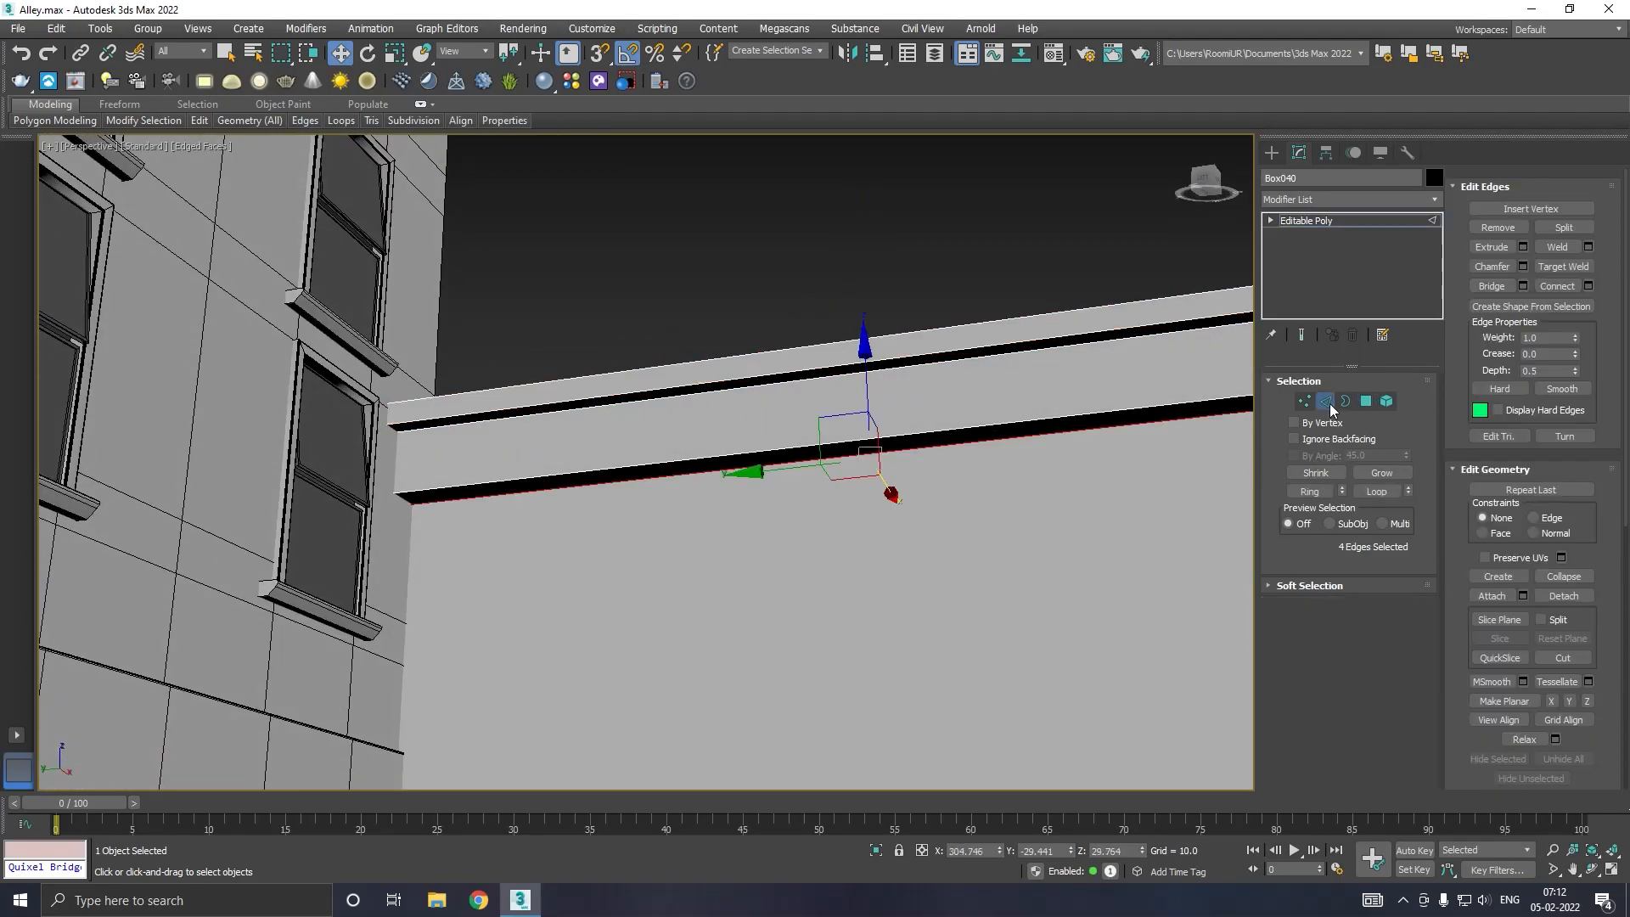
click(1089, 339)
ctrl+click(1090, 411)
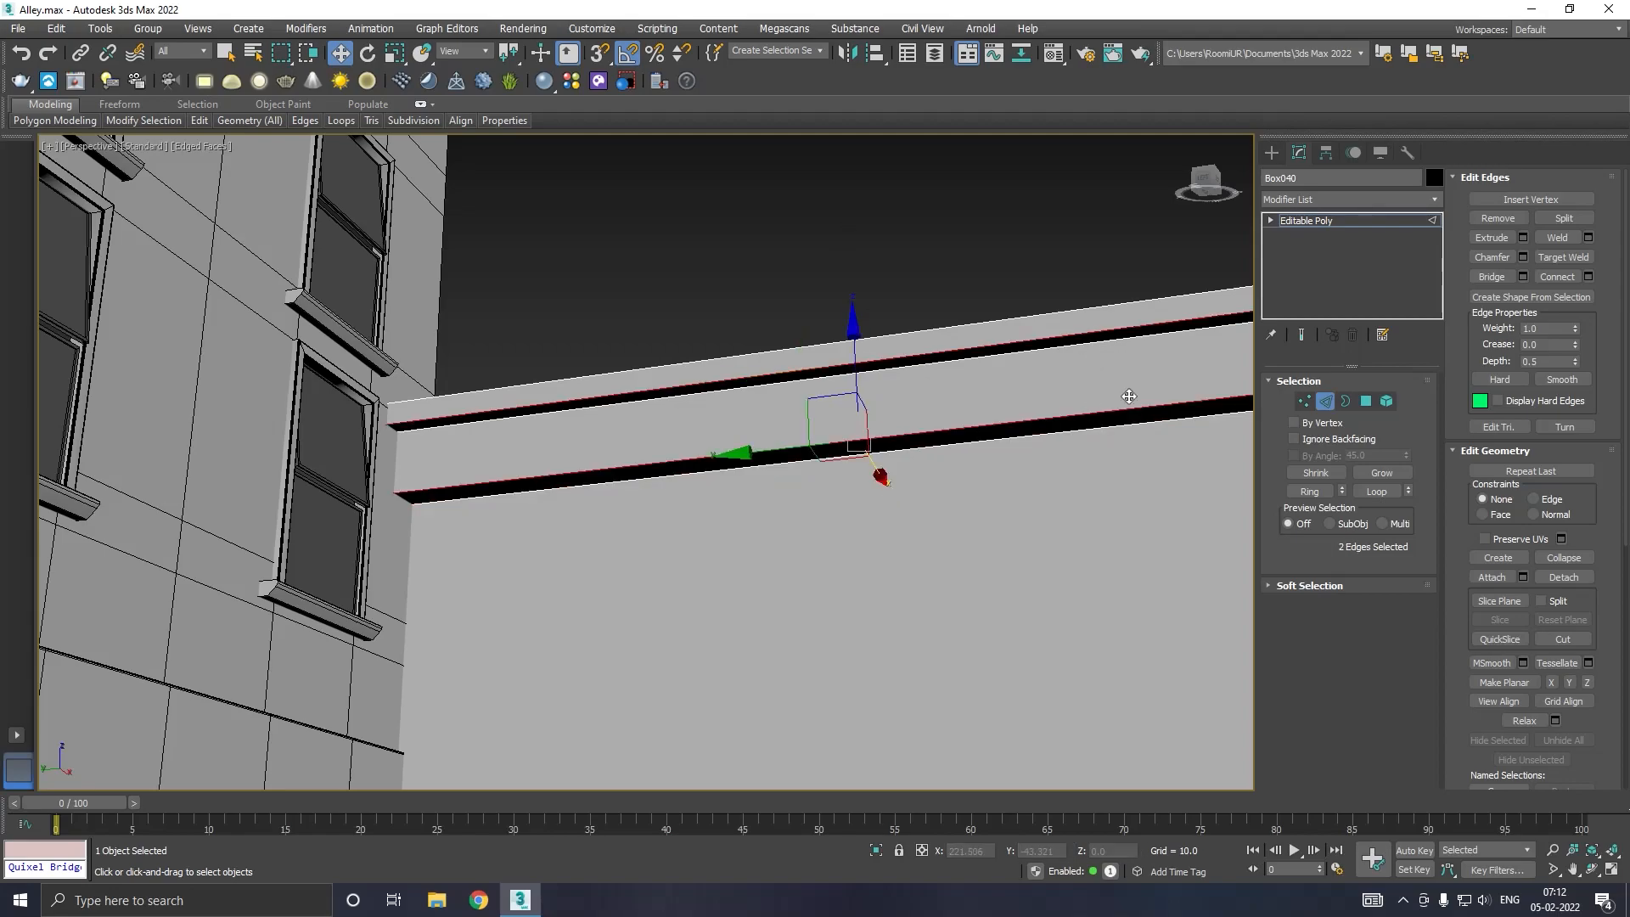
click(1524, 258)
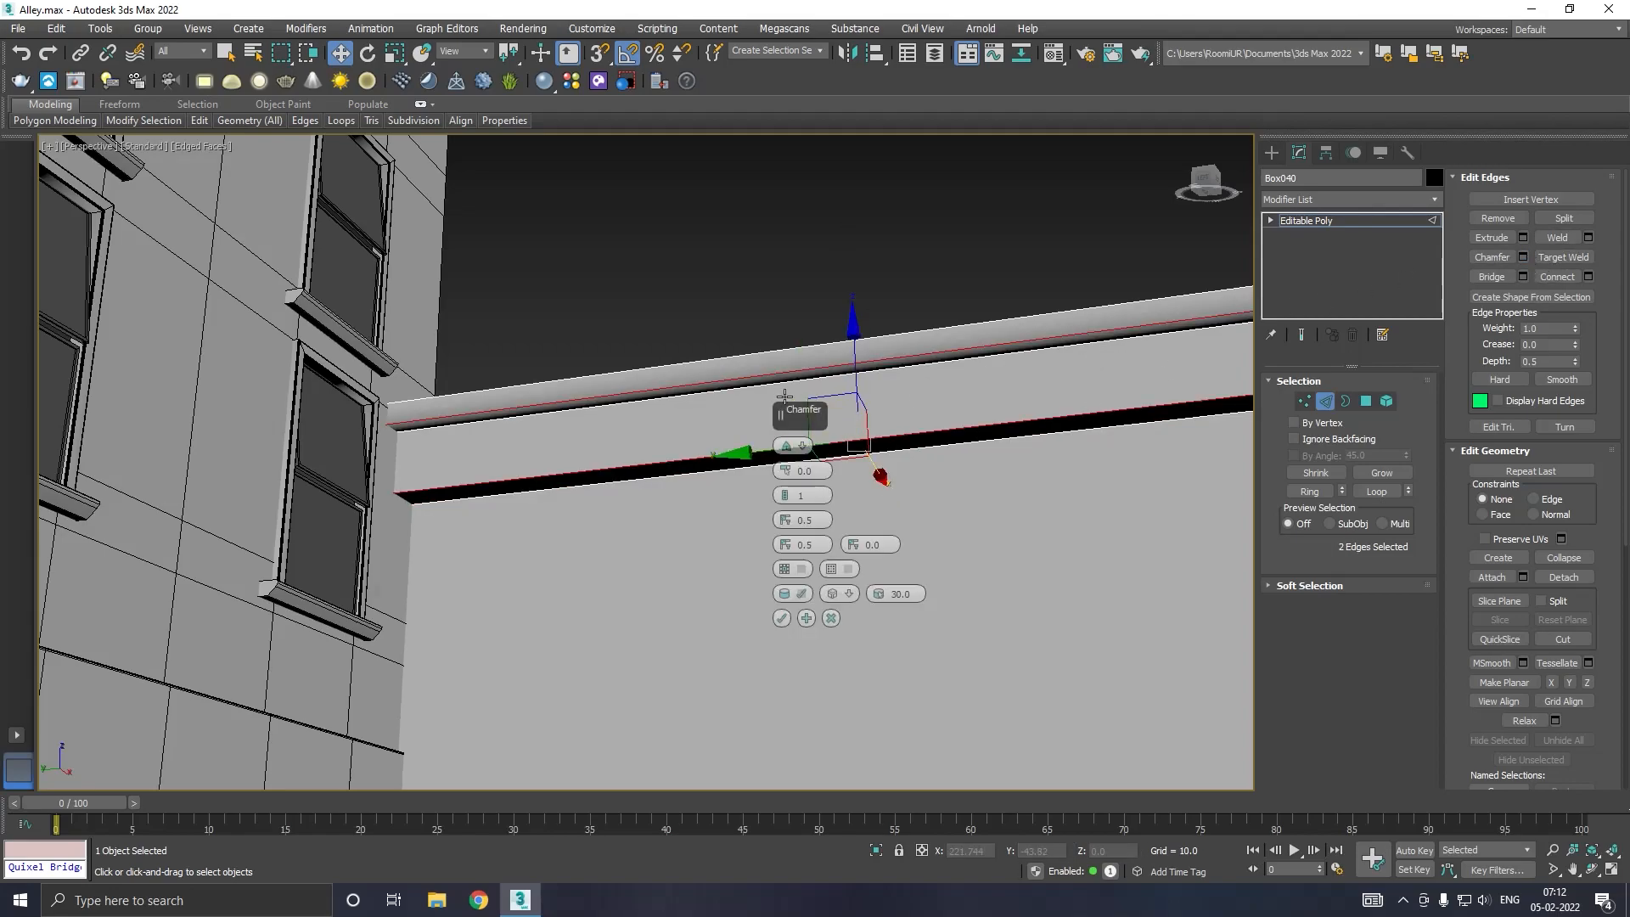
scroll(773, 397, up, 3)
click(786, 490)
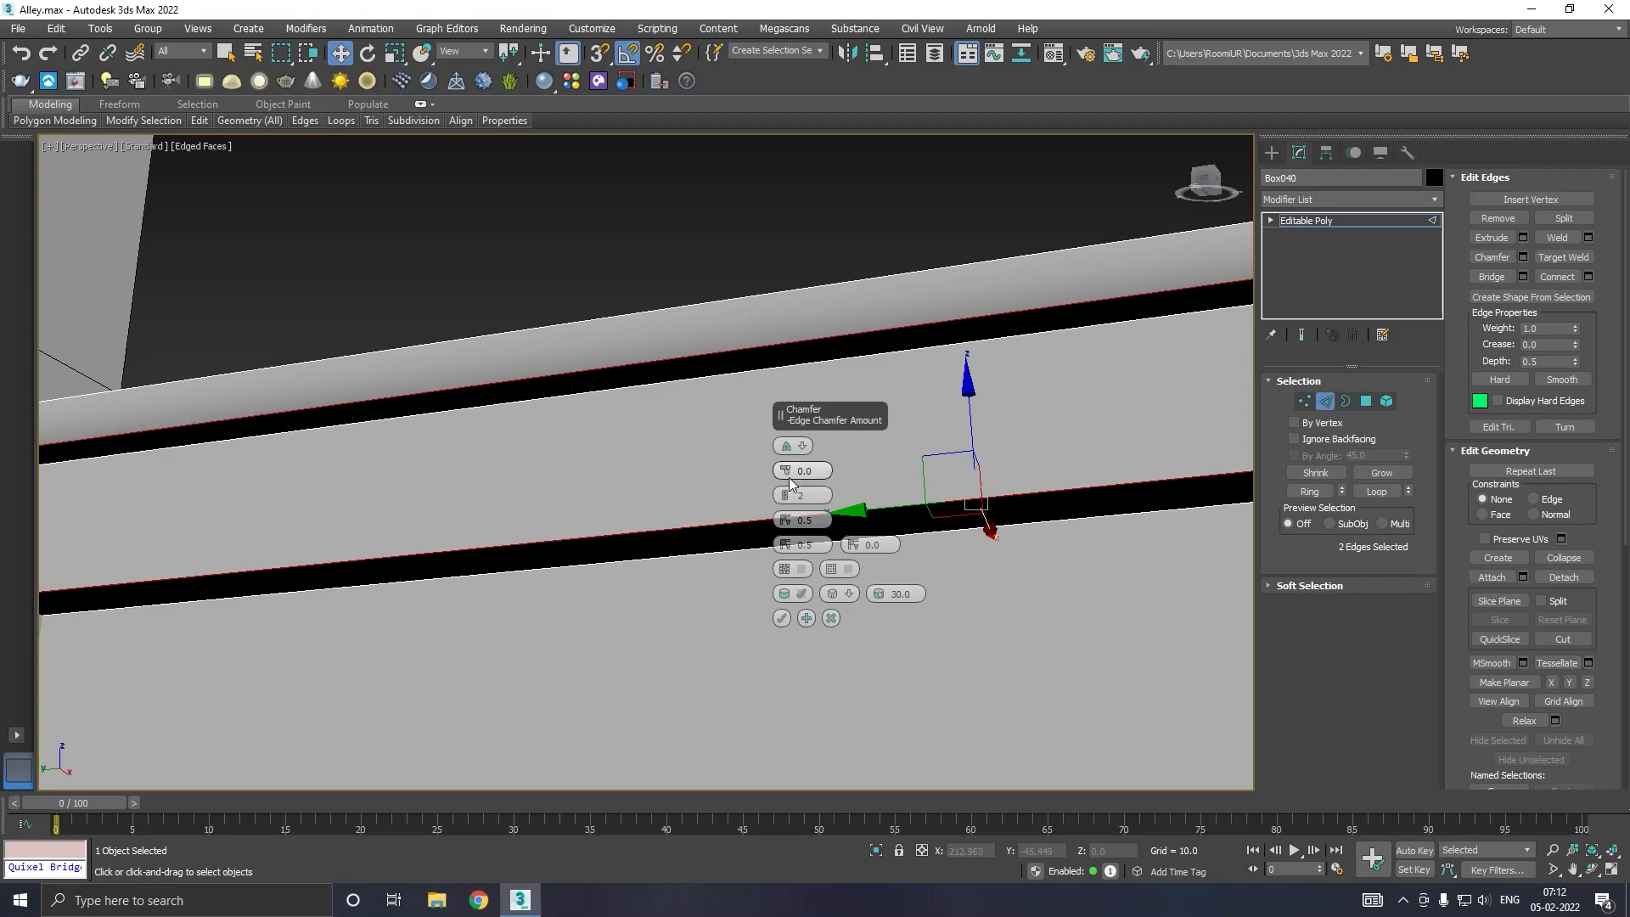
drag(786, 472, 784, 471)
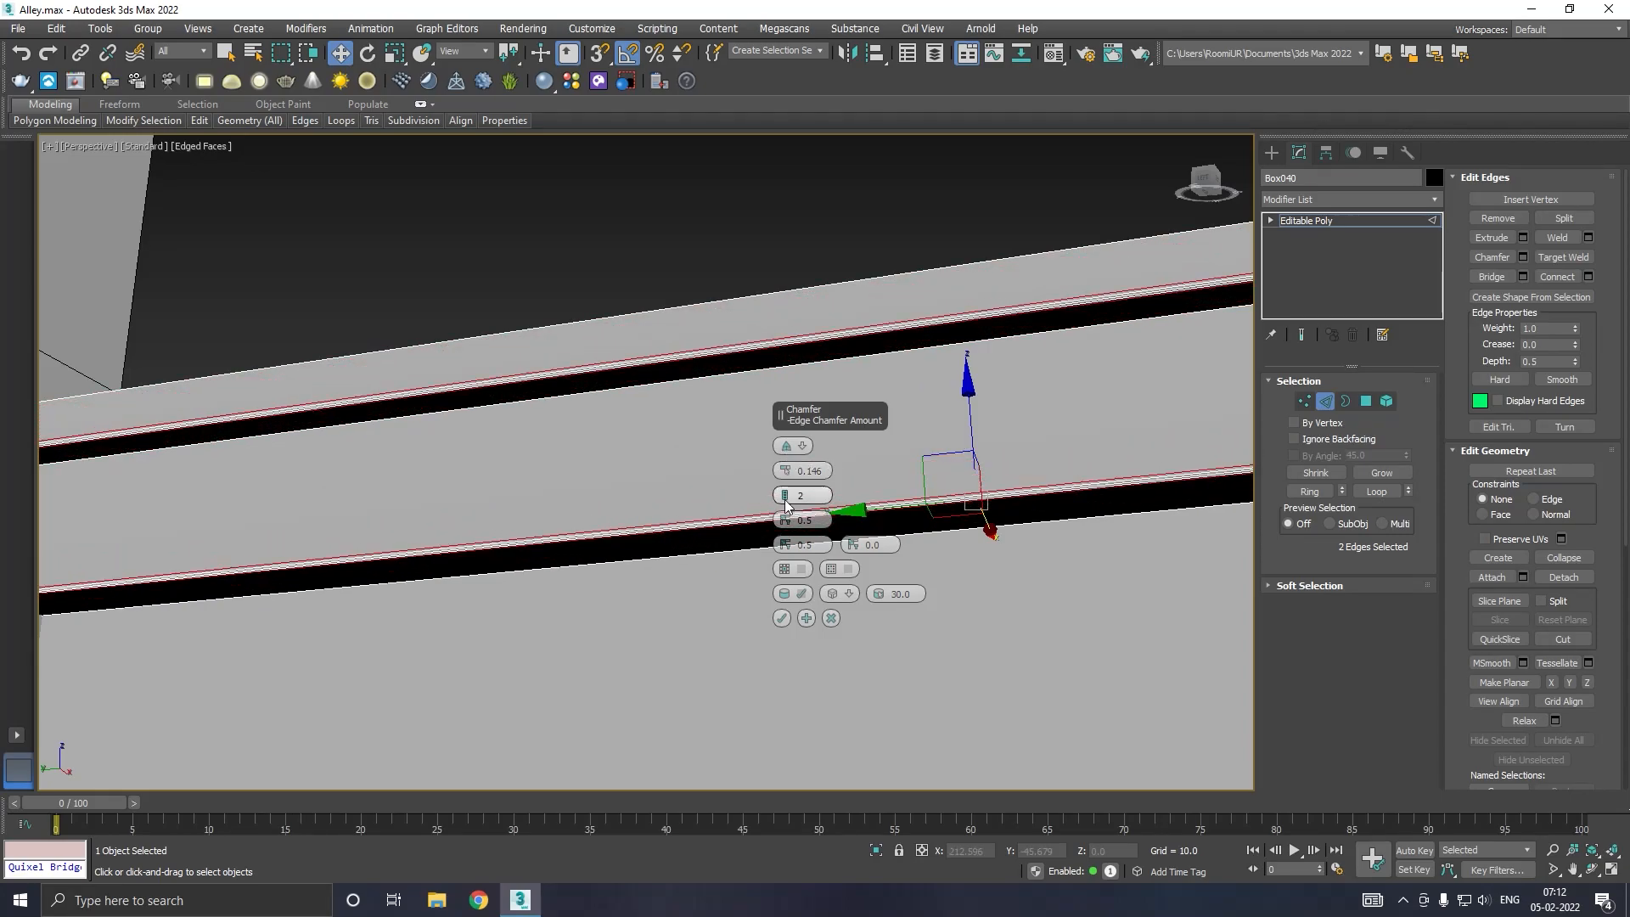
click(782, 618)
click(1301, 221)
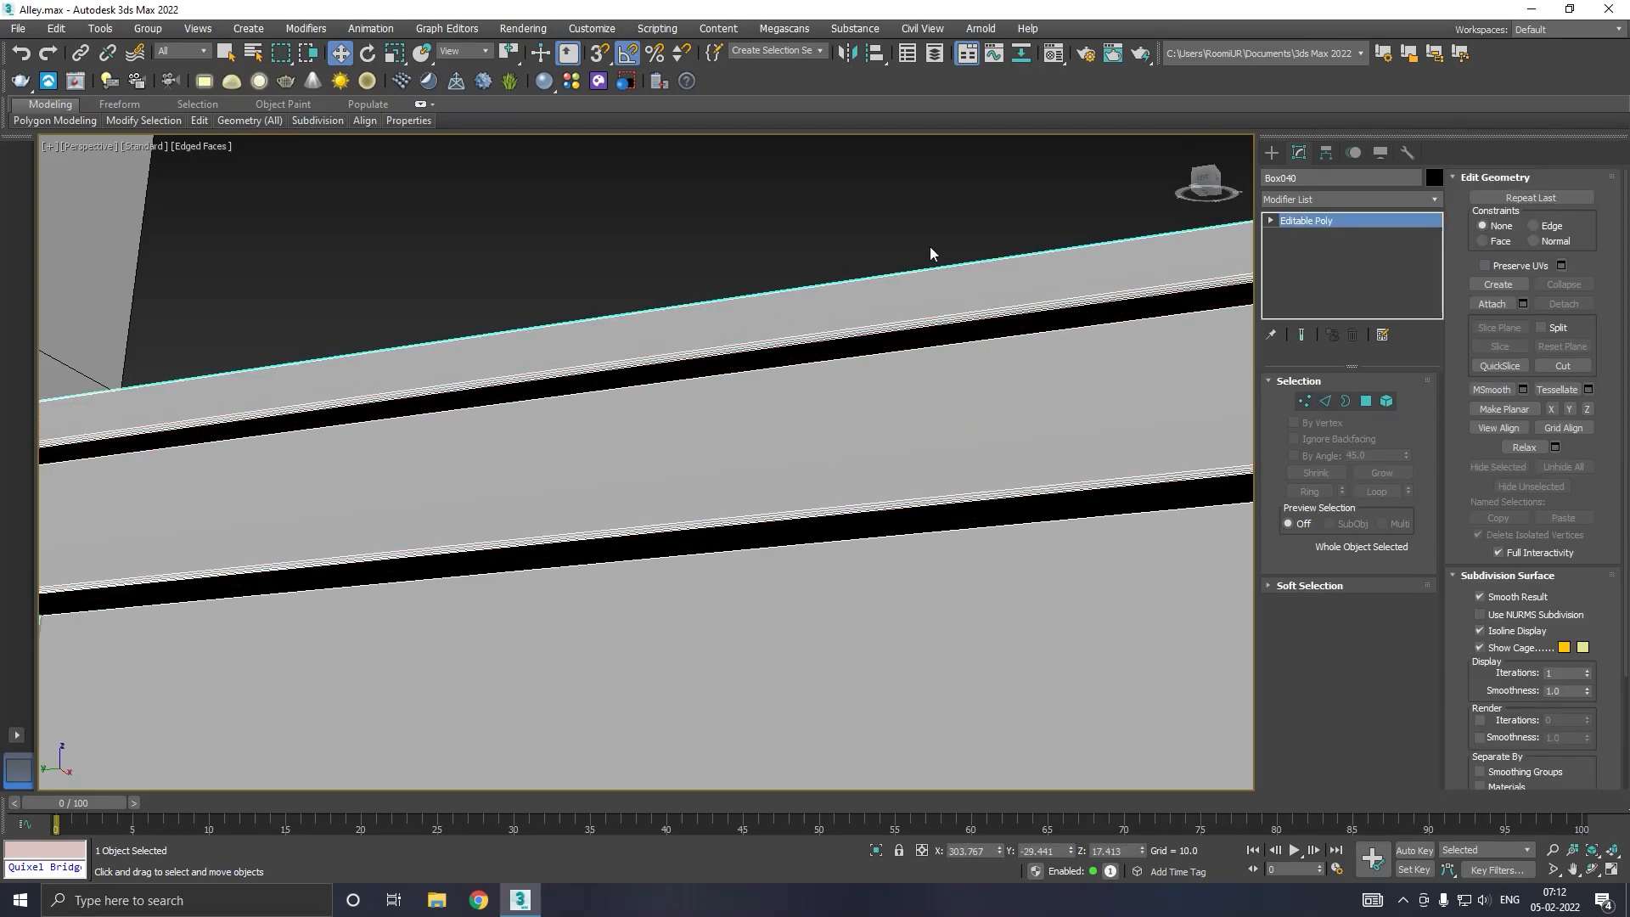
Step: Examine the end wall's stepped cap and its fit between the two facades from several angles
click(913, 242)
scroll(914, 245, down, 5)
scroll(941, 269, up, 2)
click(924, 301)
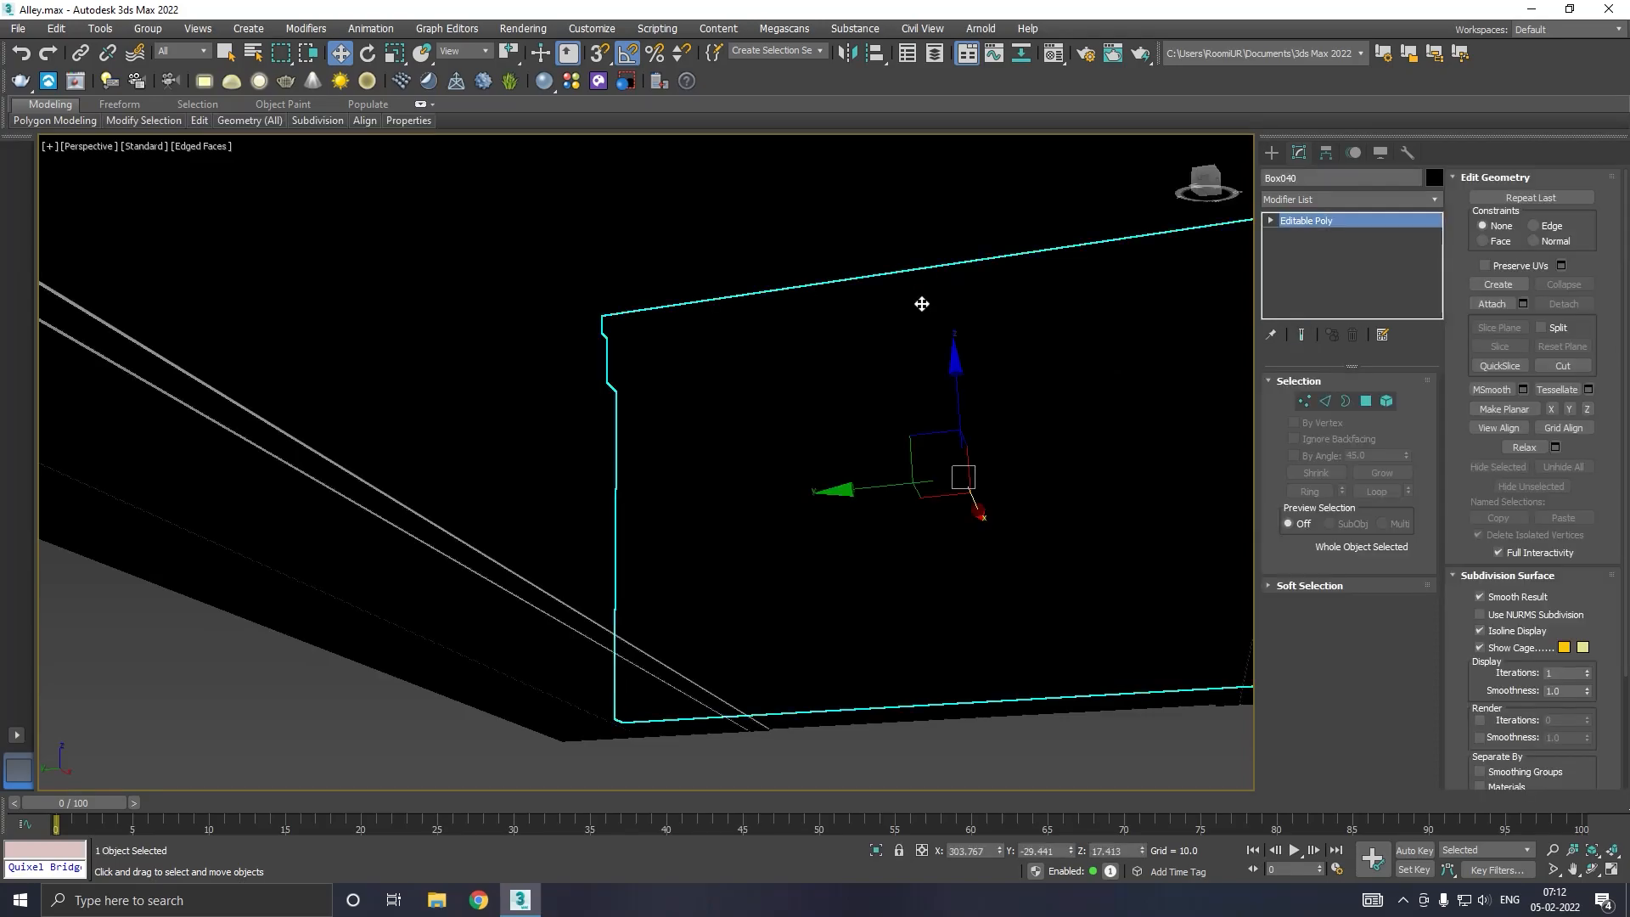
alt+middle_drag(950, 346, 942, 357)
click(792, 252)
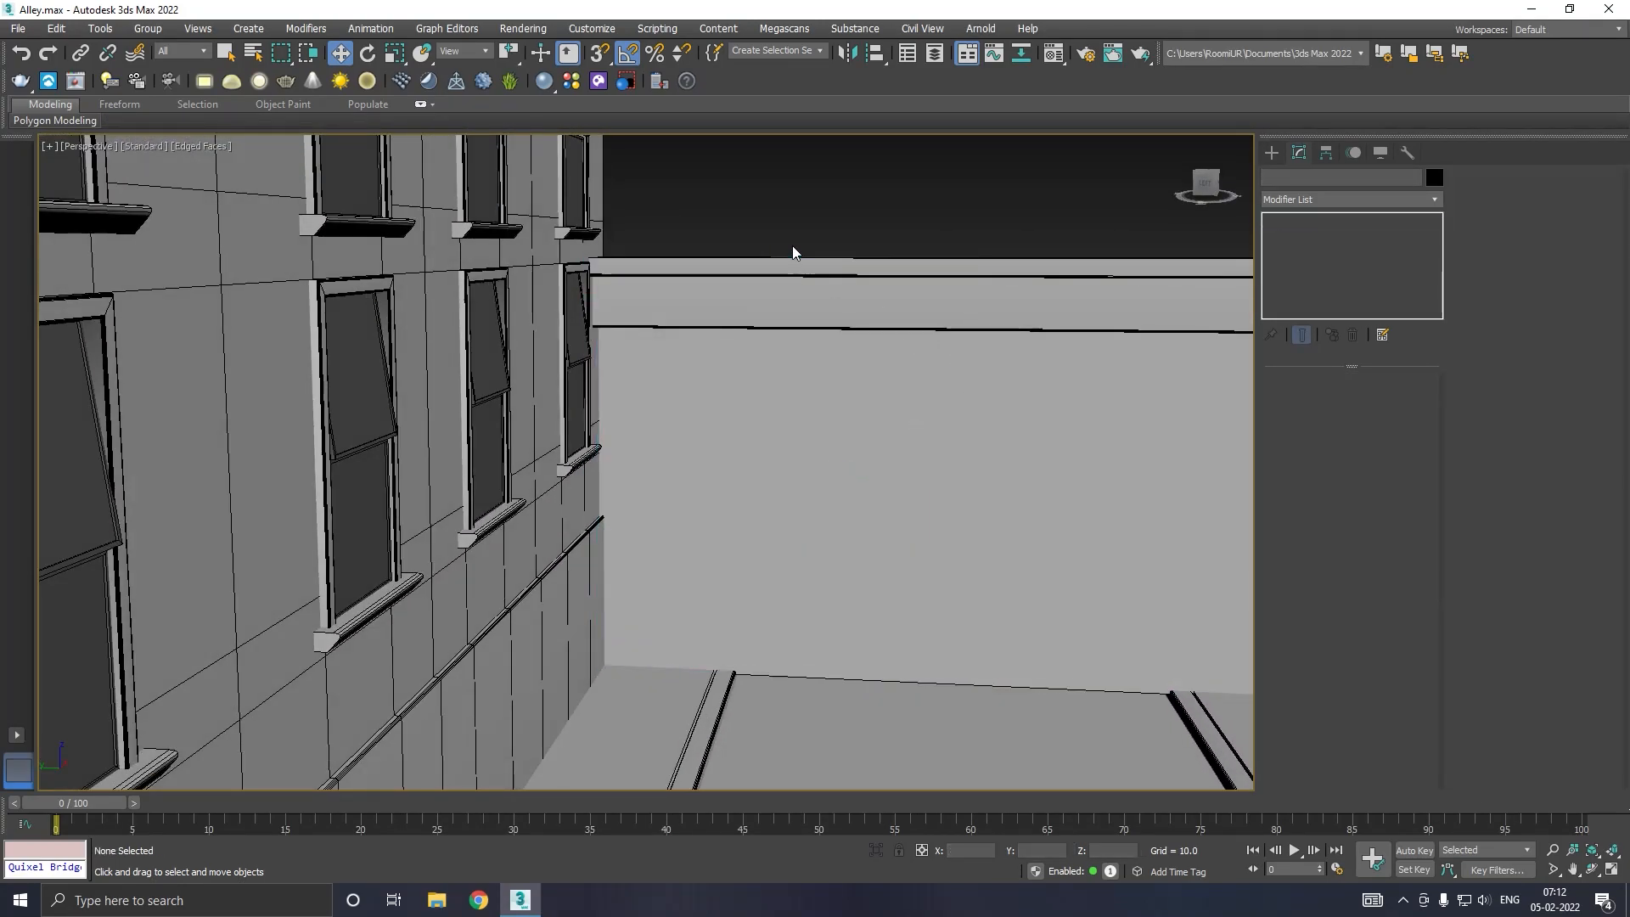
scroll(792, 246, down, 6)
mouse_move(872, 263)
alt+middle_down()
mouse_move(891, 306)
mouse_move(872, 286)
alt+middle_up()
alt+middle_drag(738, 380, 849, 374)
scroll(798, 428, up, 6)
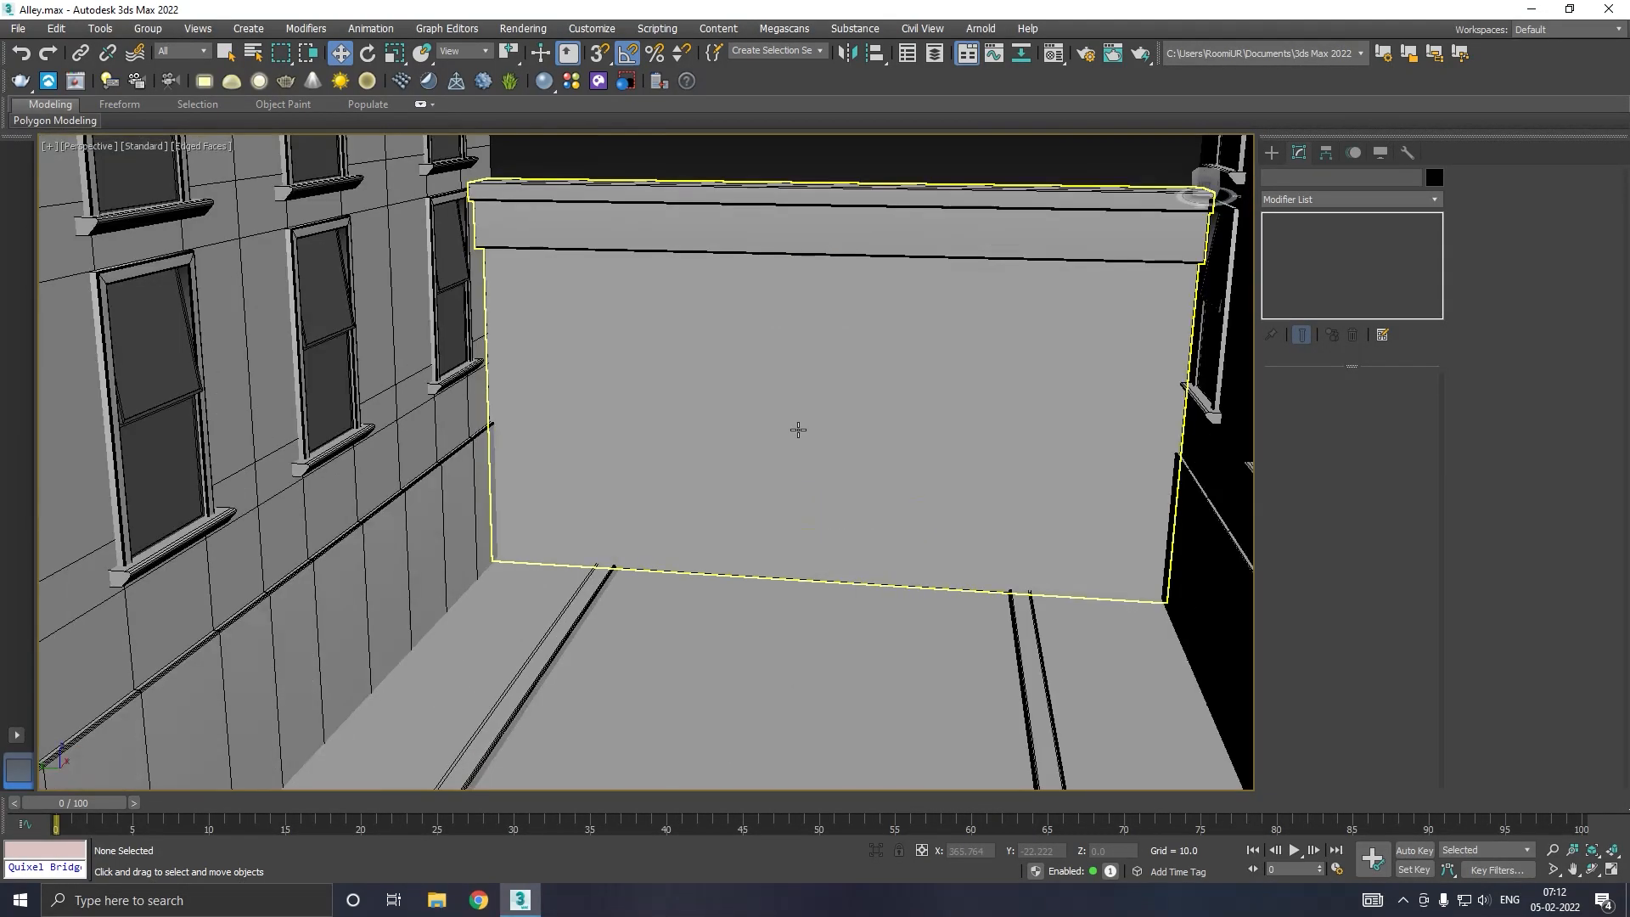
Step: Lower the end wall's four bottom vertices to about Z 0.08 so the wall's base meets the ground
click(798, 429)
alt+middle_drag(798, 429, 824, 391)
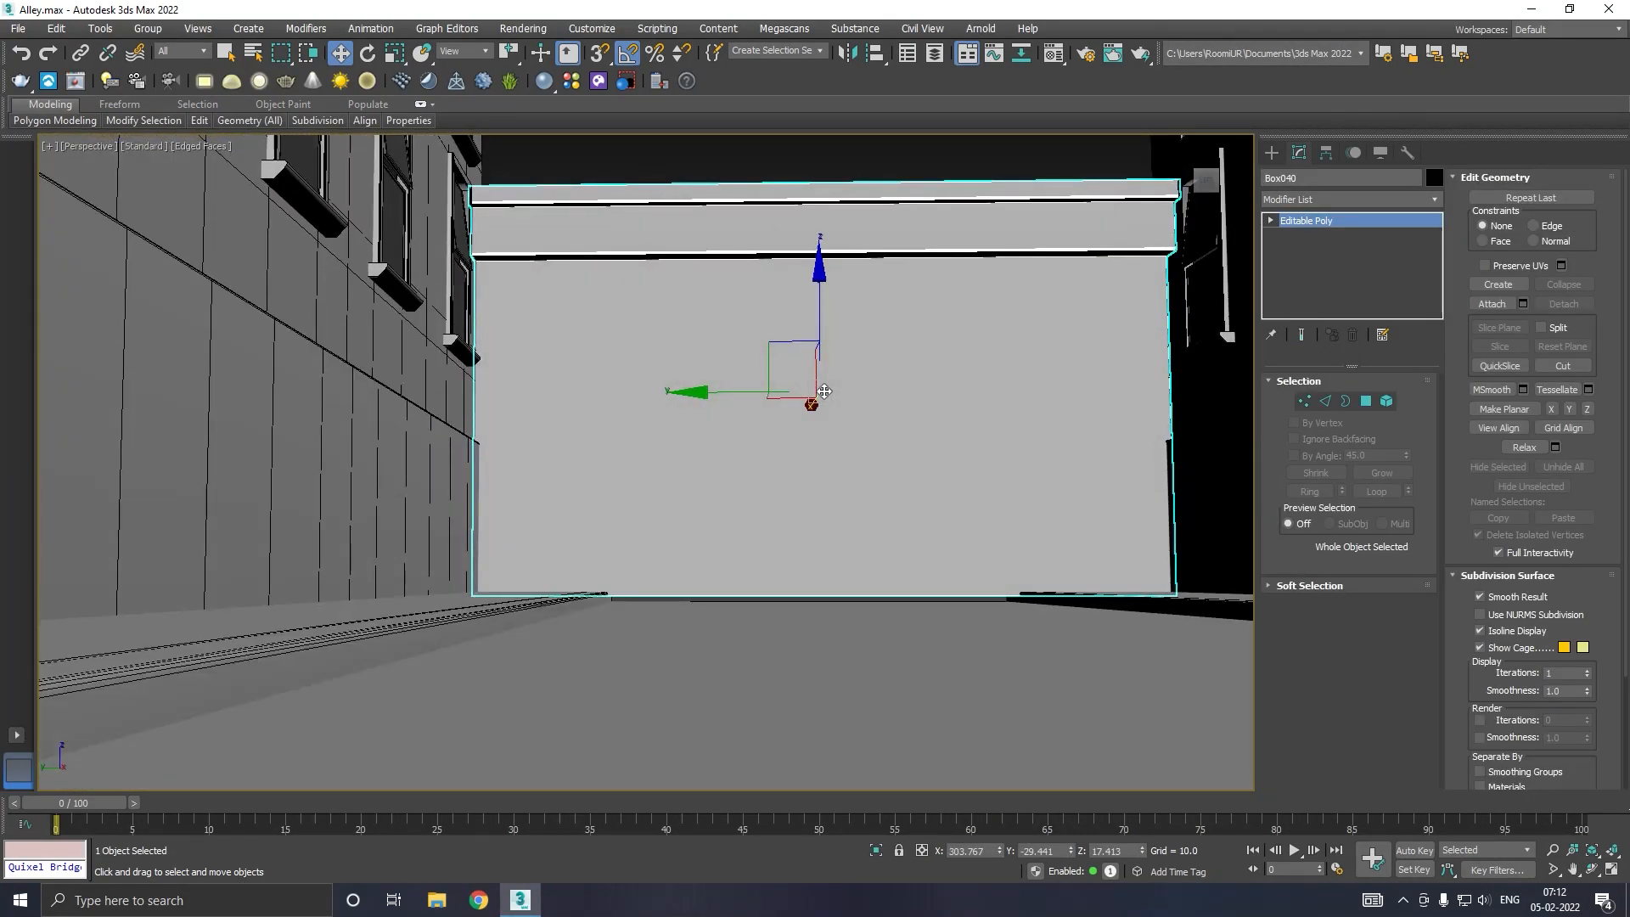
key(l)
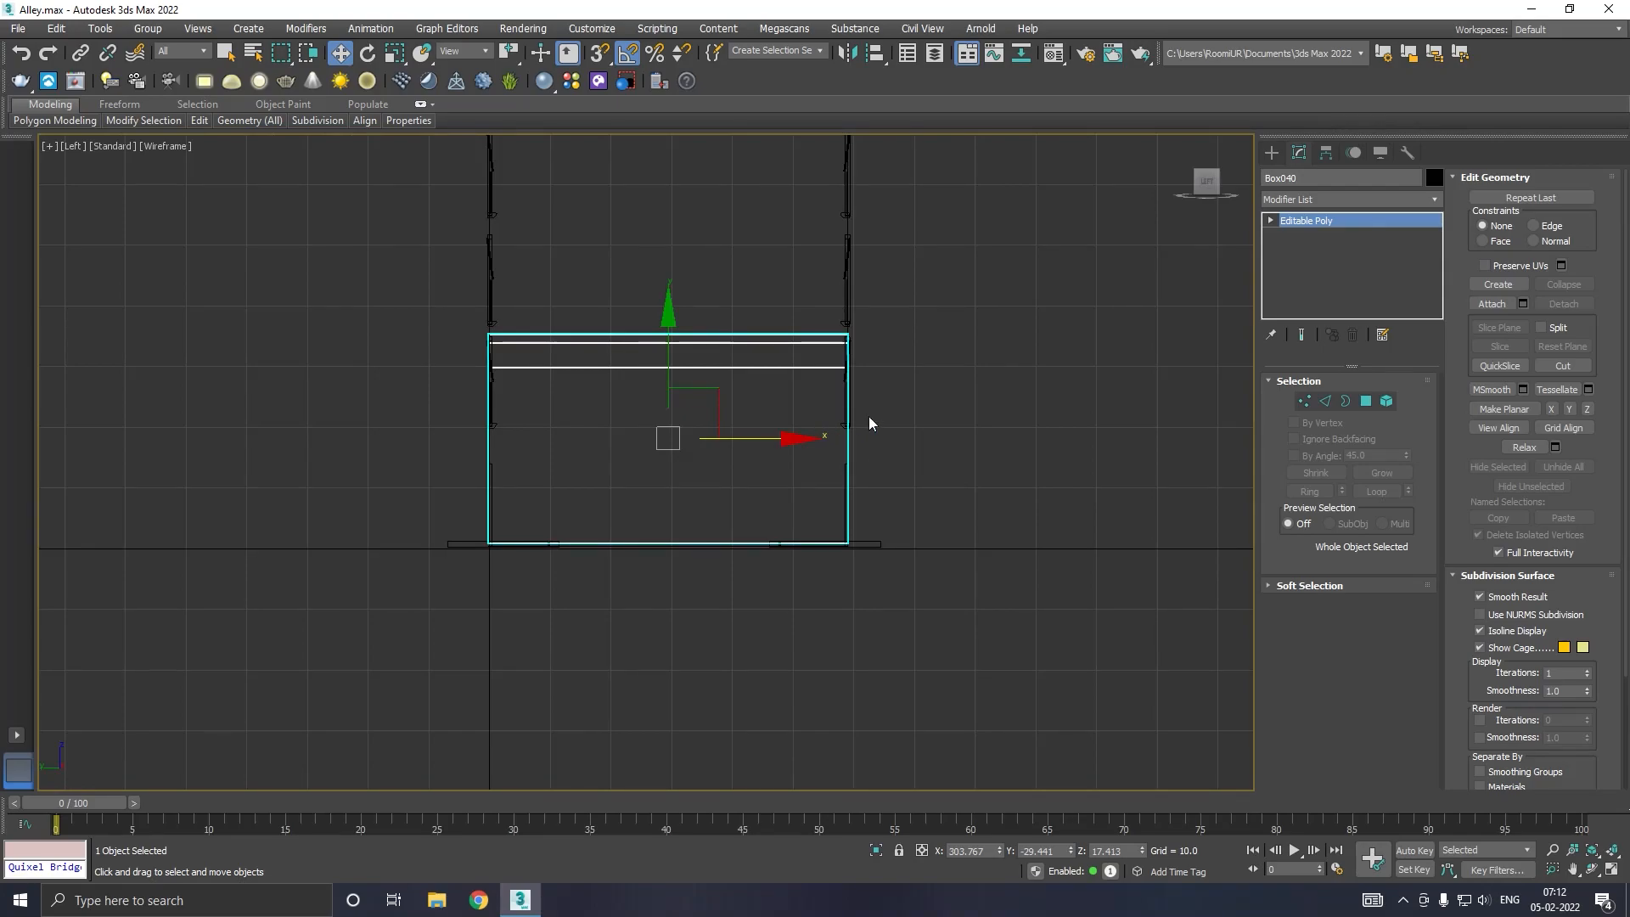
click(1299, 402)
drag(876, 578, 964, 580)
scroll(656, 544, up, 3)
drag(679, 484, 686, 495)
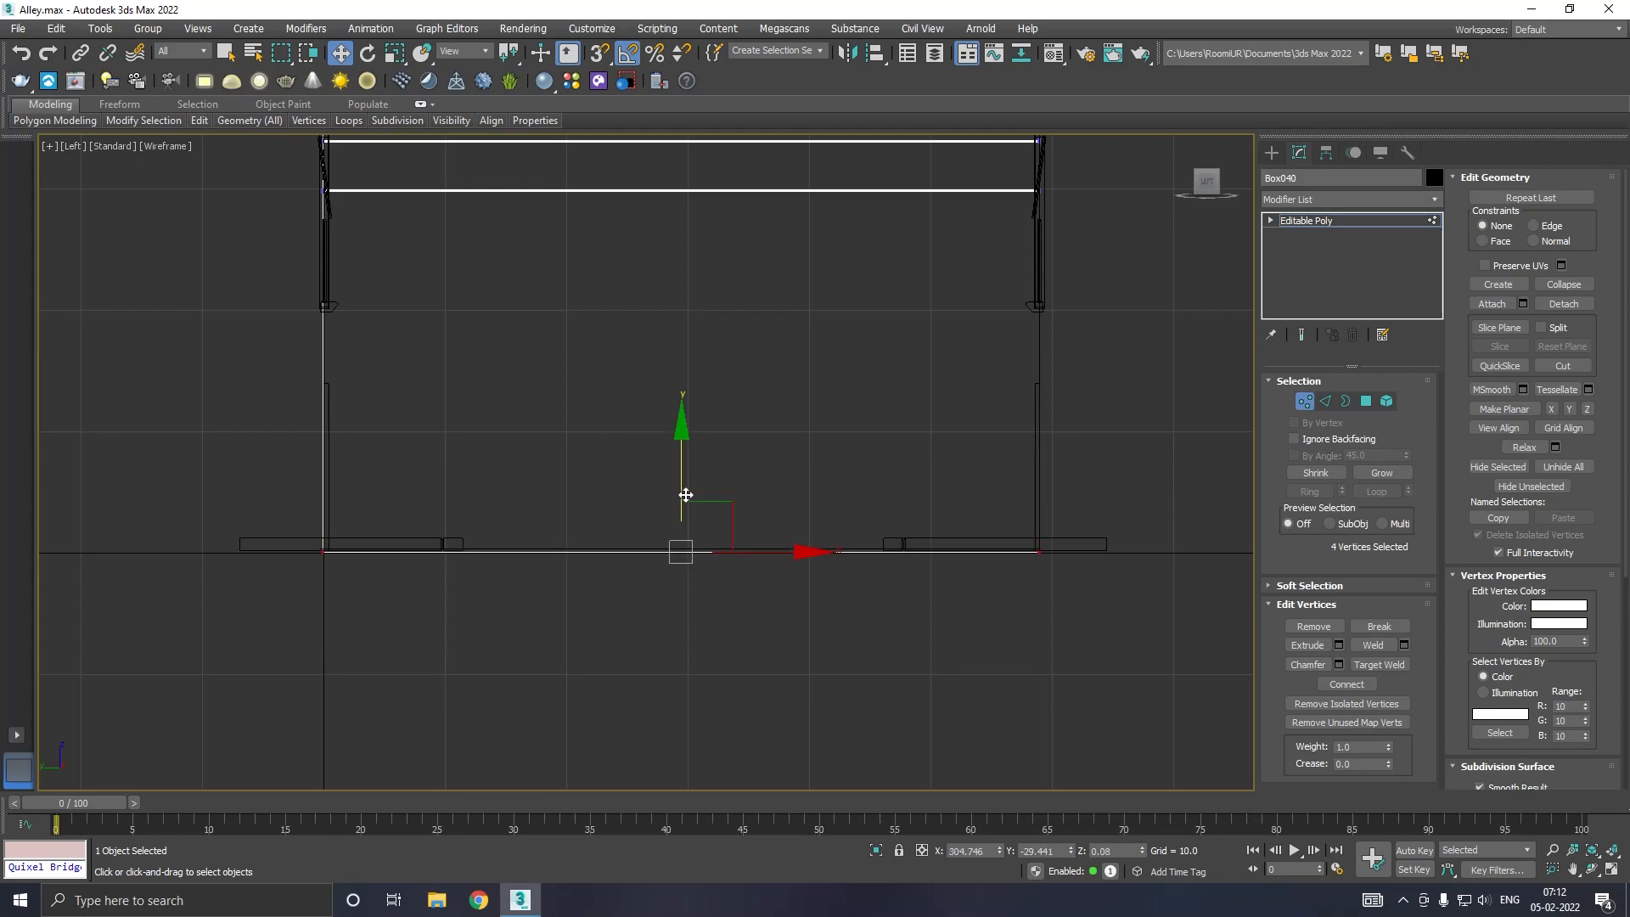
key(p)
scroll(723, 443, down, 2)
alt+middle_drag(823, 415, 822, 444)
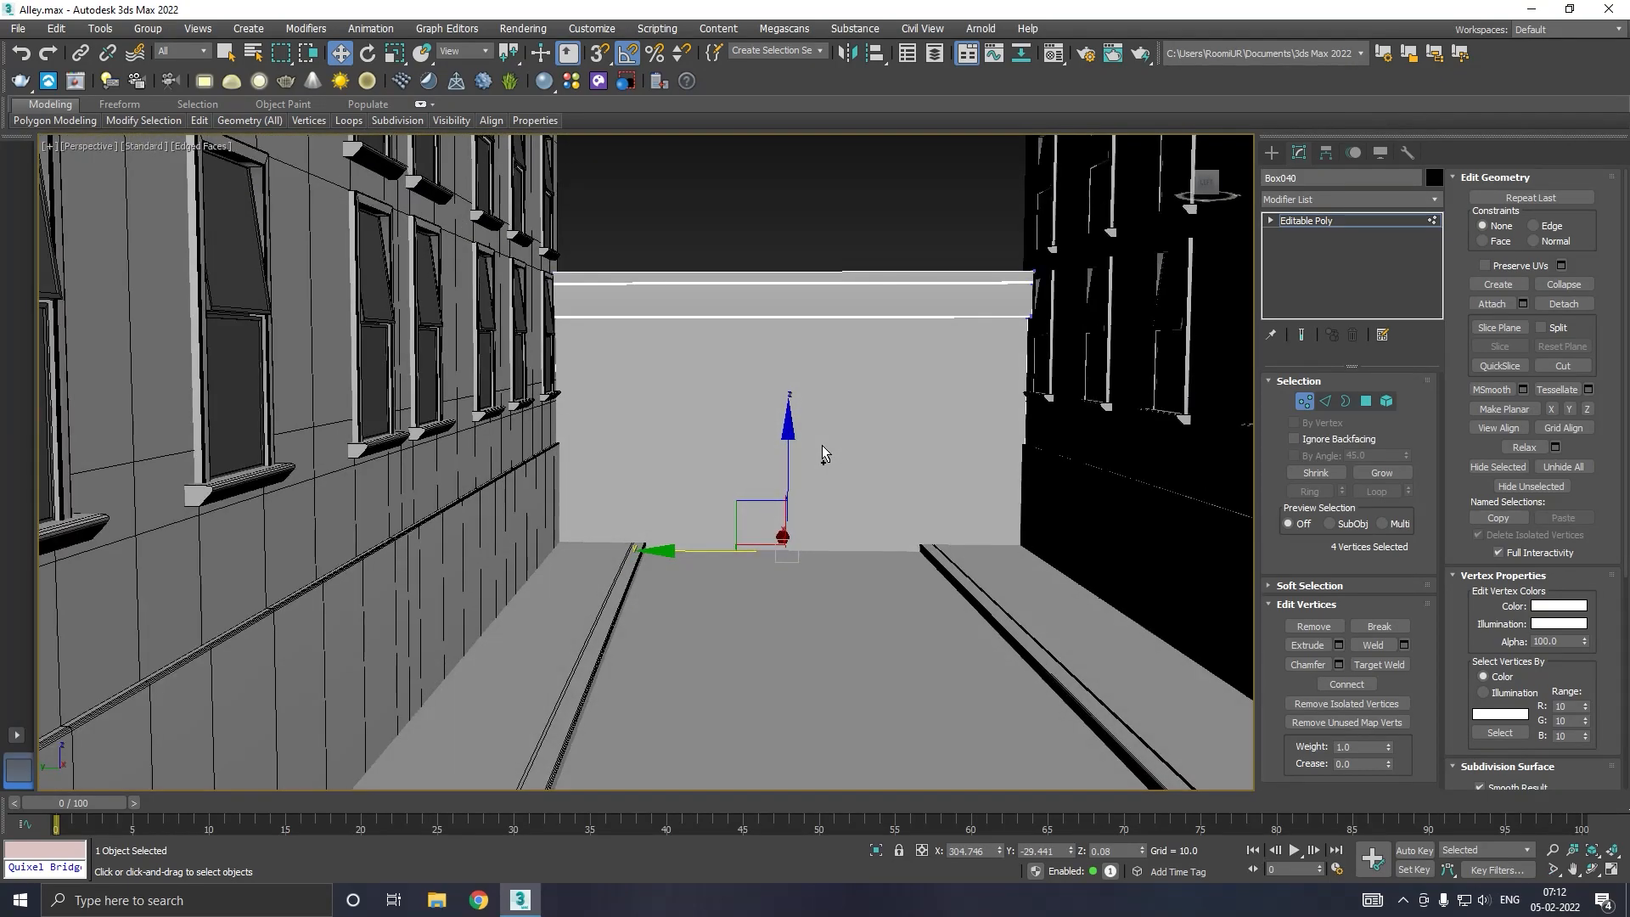
click(791, 222)
scroll(695, 253, down, 3)
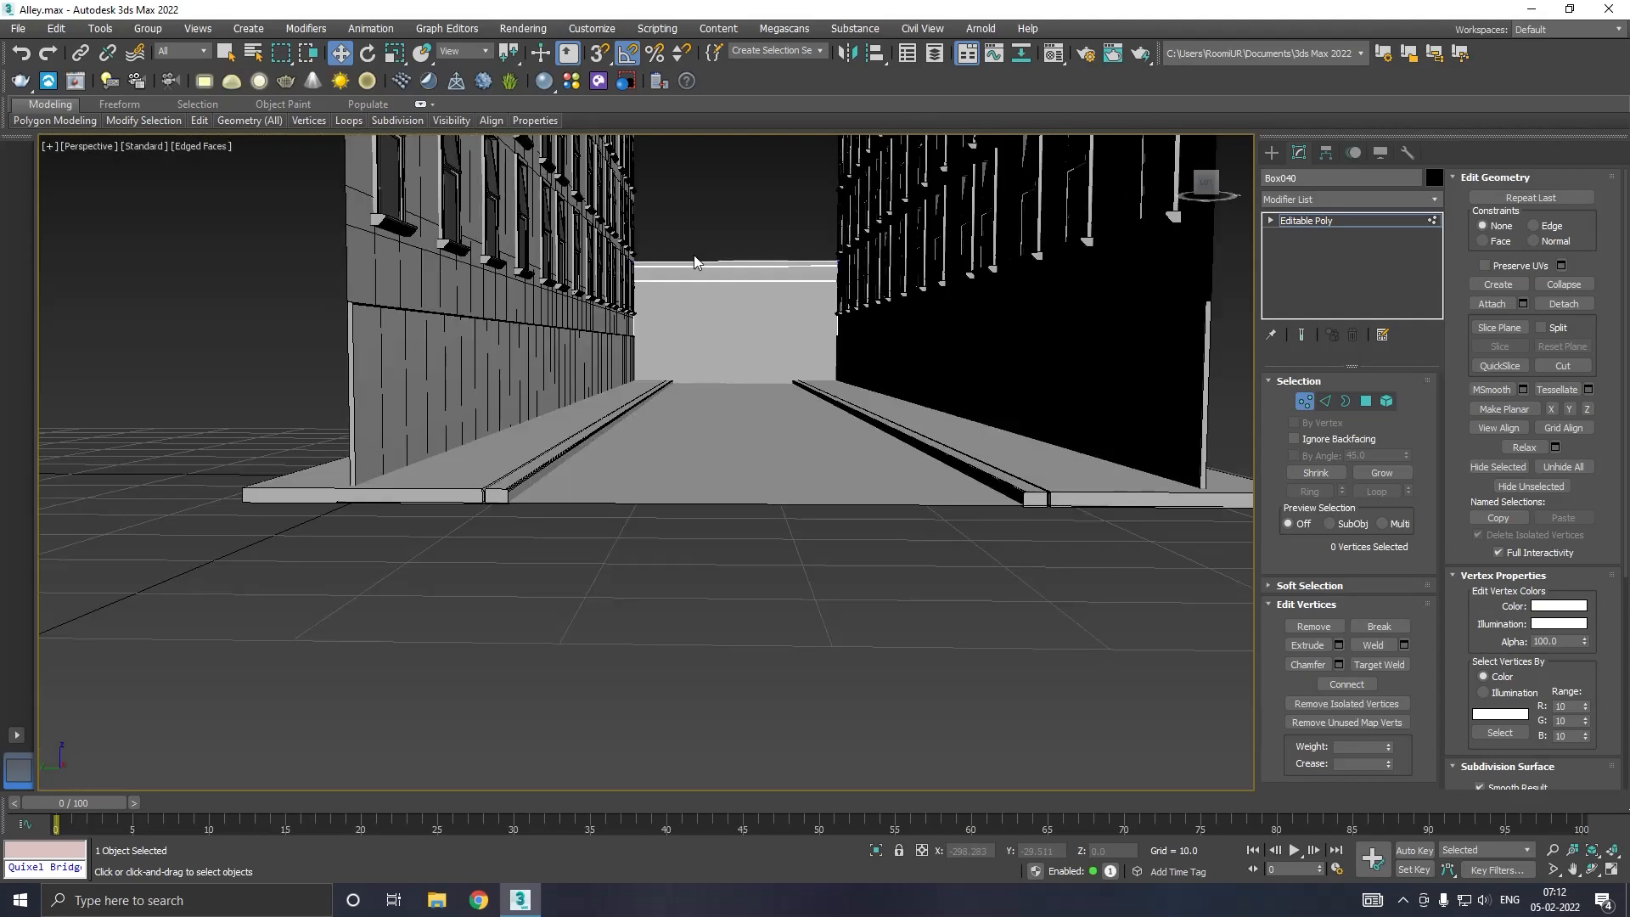
scroll(735, 272, up, 3)
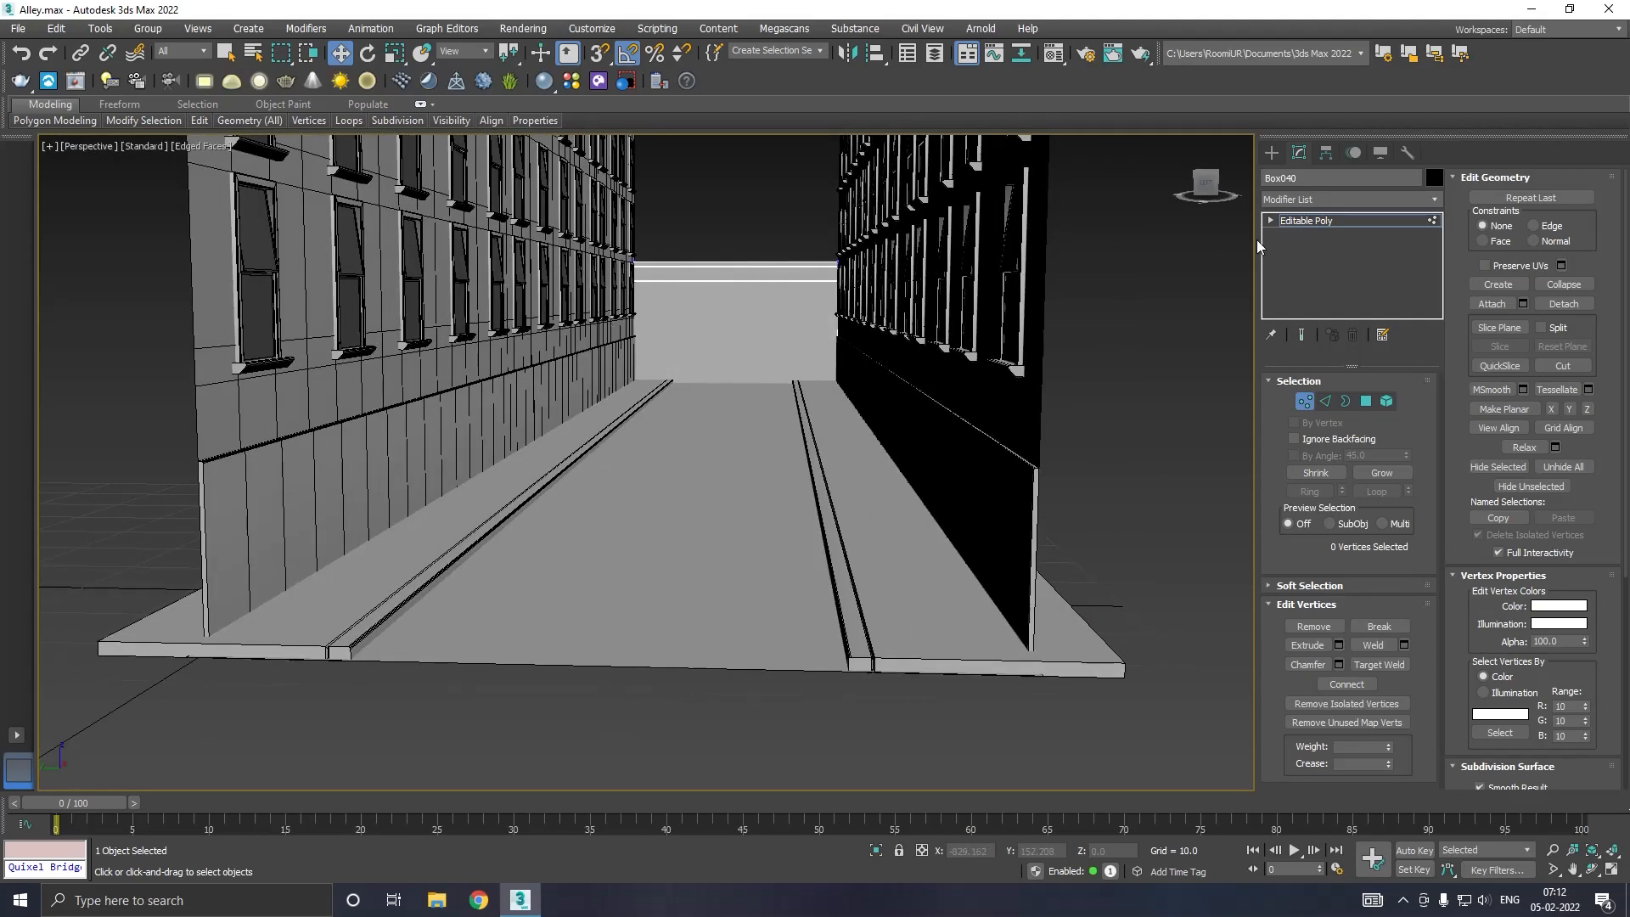
click(1329, 220)
Step: Create a box across the alley from facade to facade, about 58.7 long, 10.3 wide and 2.4 high
scroll(735, 323, up, 2)
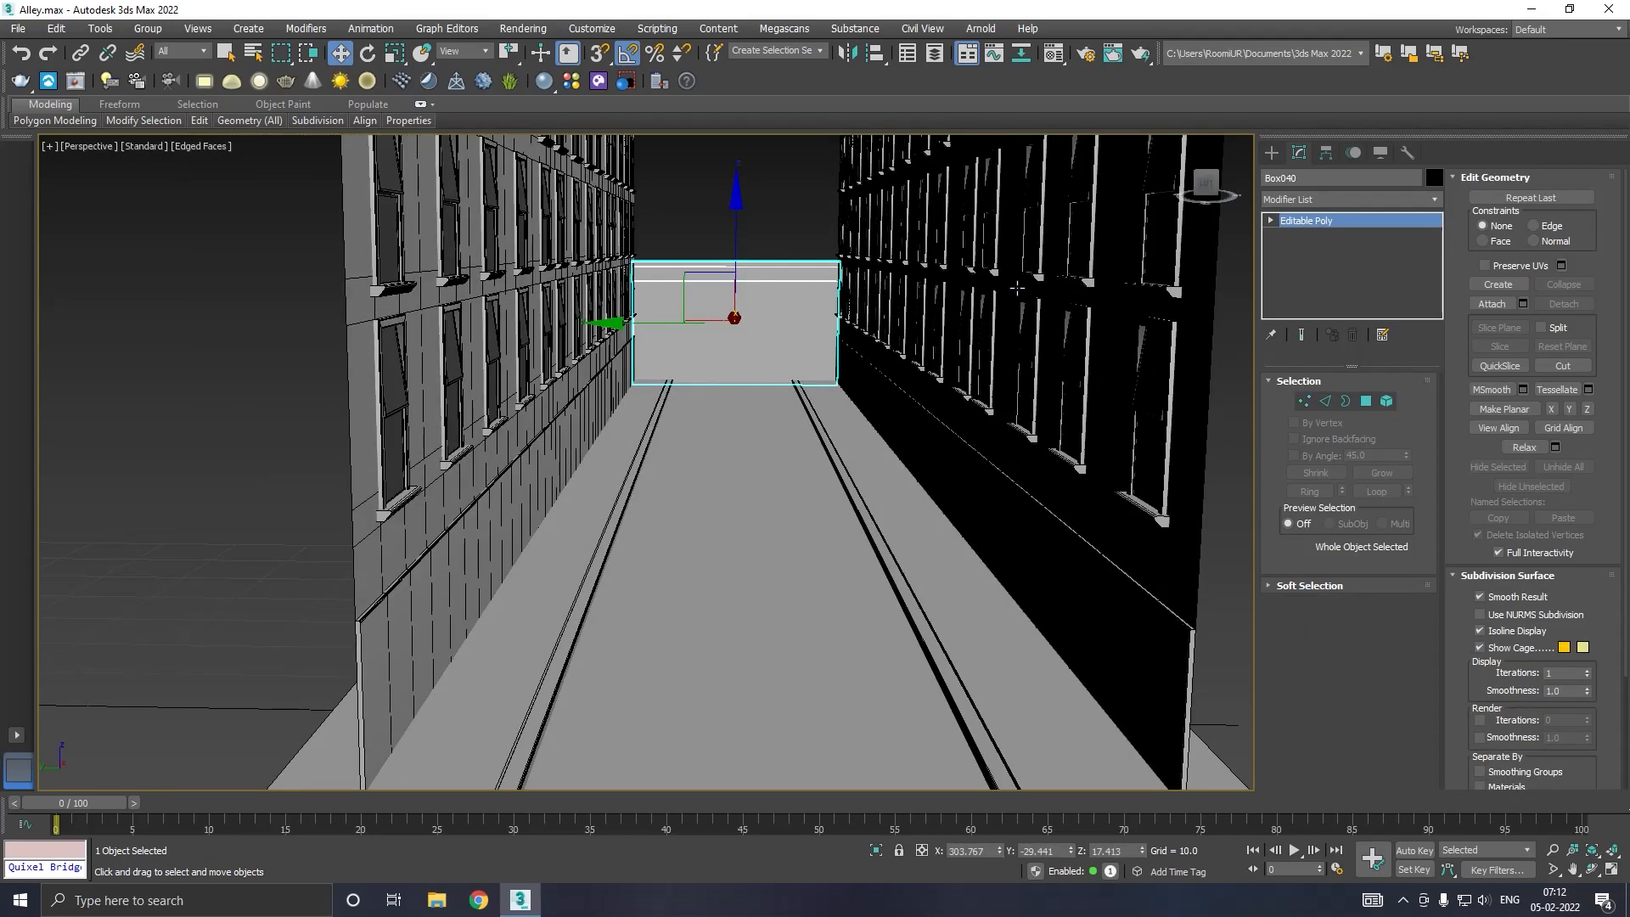
scroll(836, 422, down, 3)
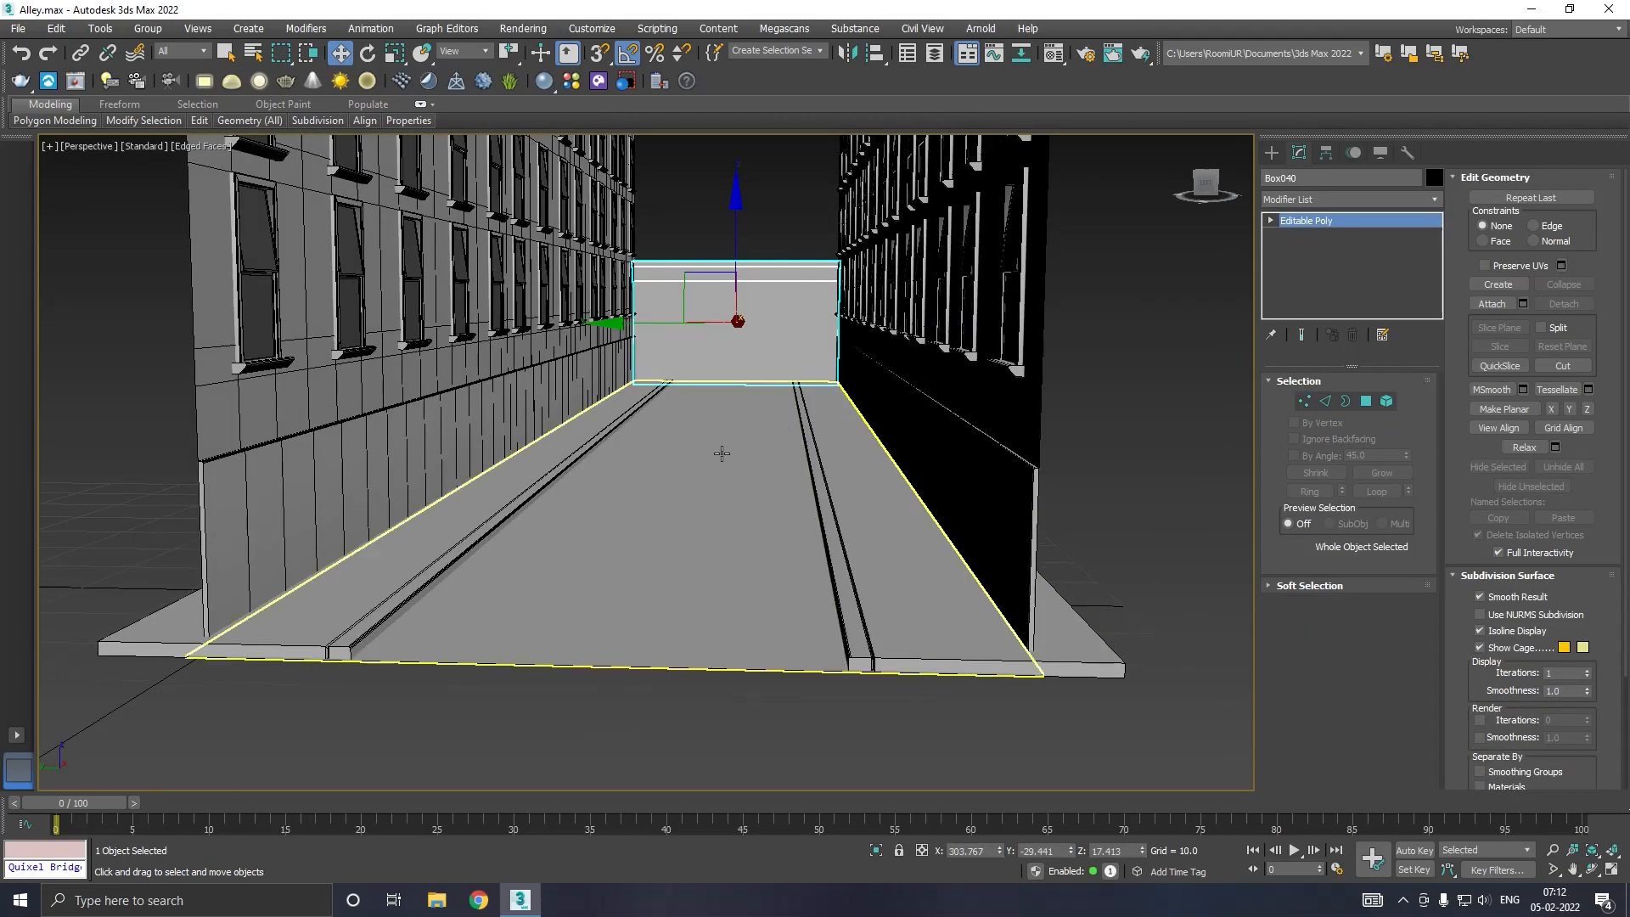
scroll(607, 460, up, 2)
middle_drag(604, 455, 711, 405)
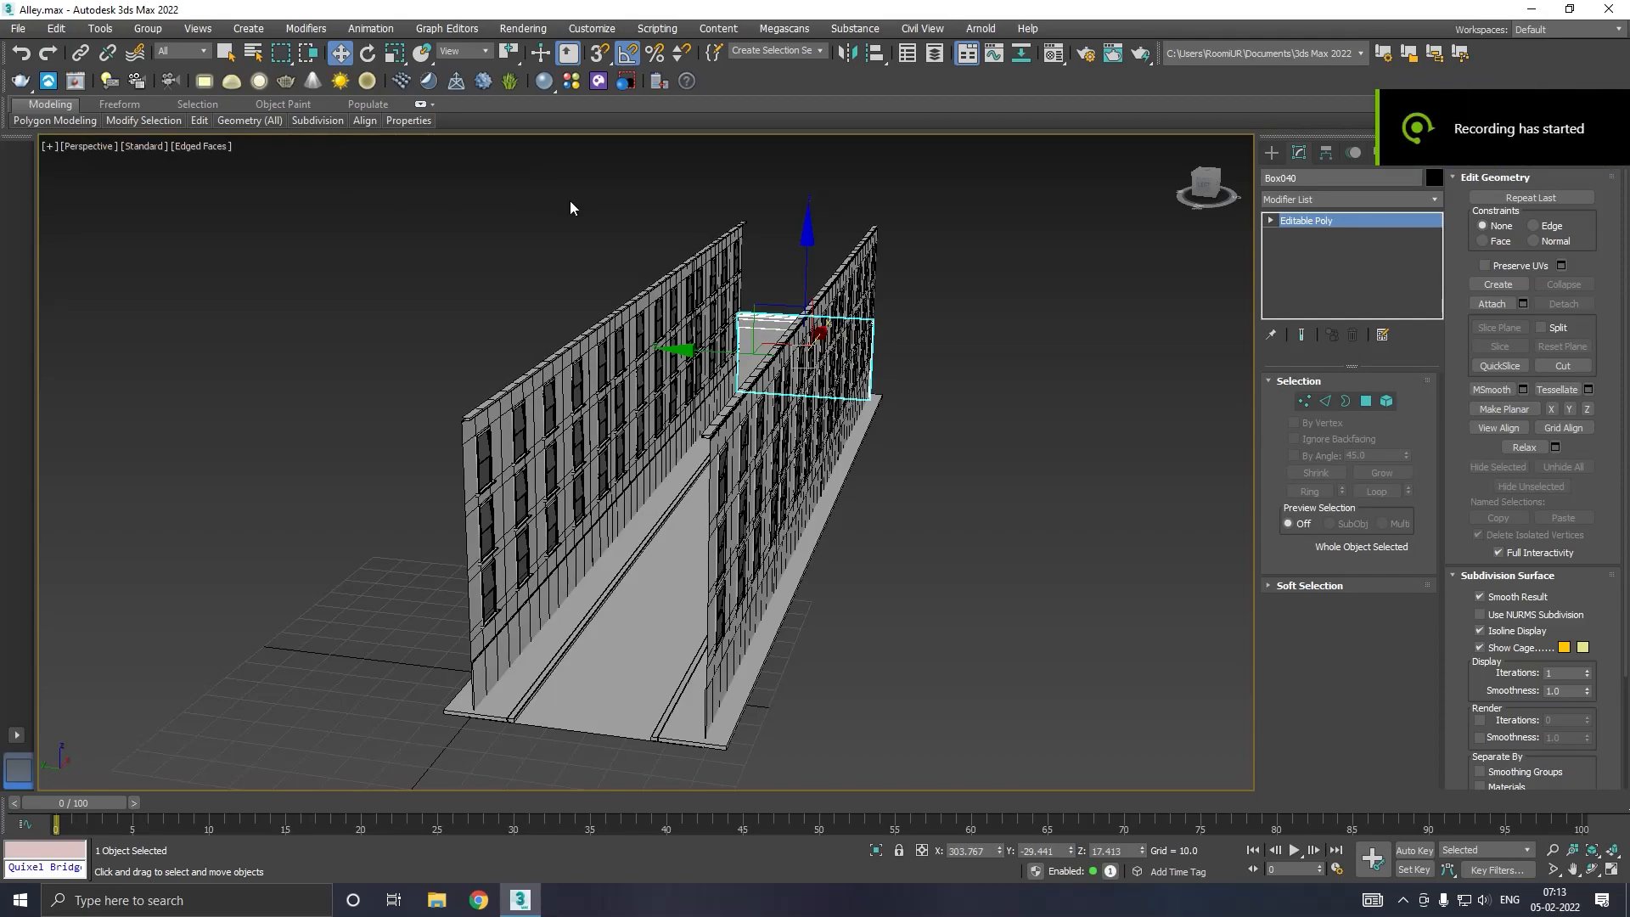
key(t)
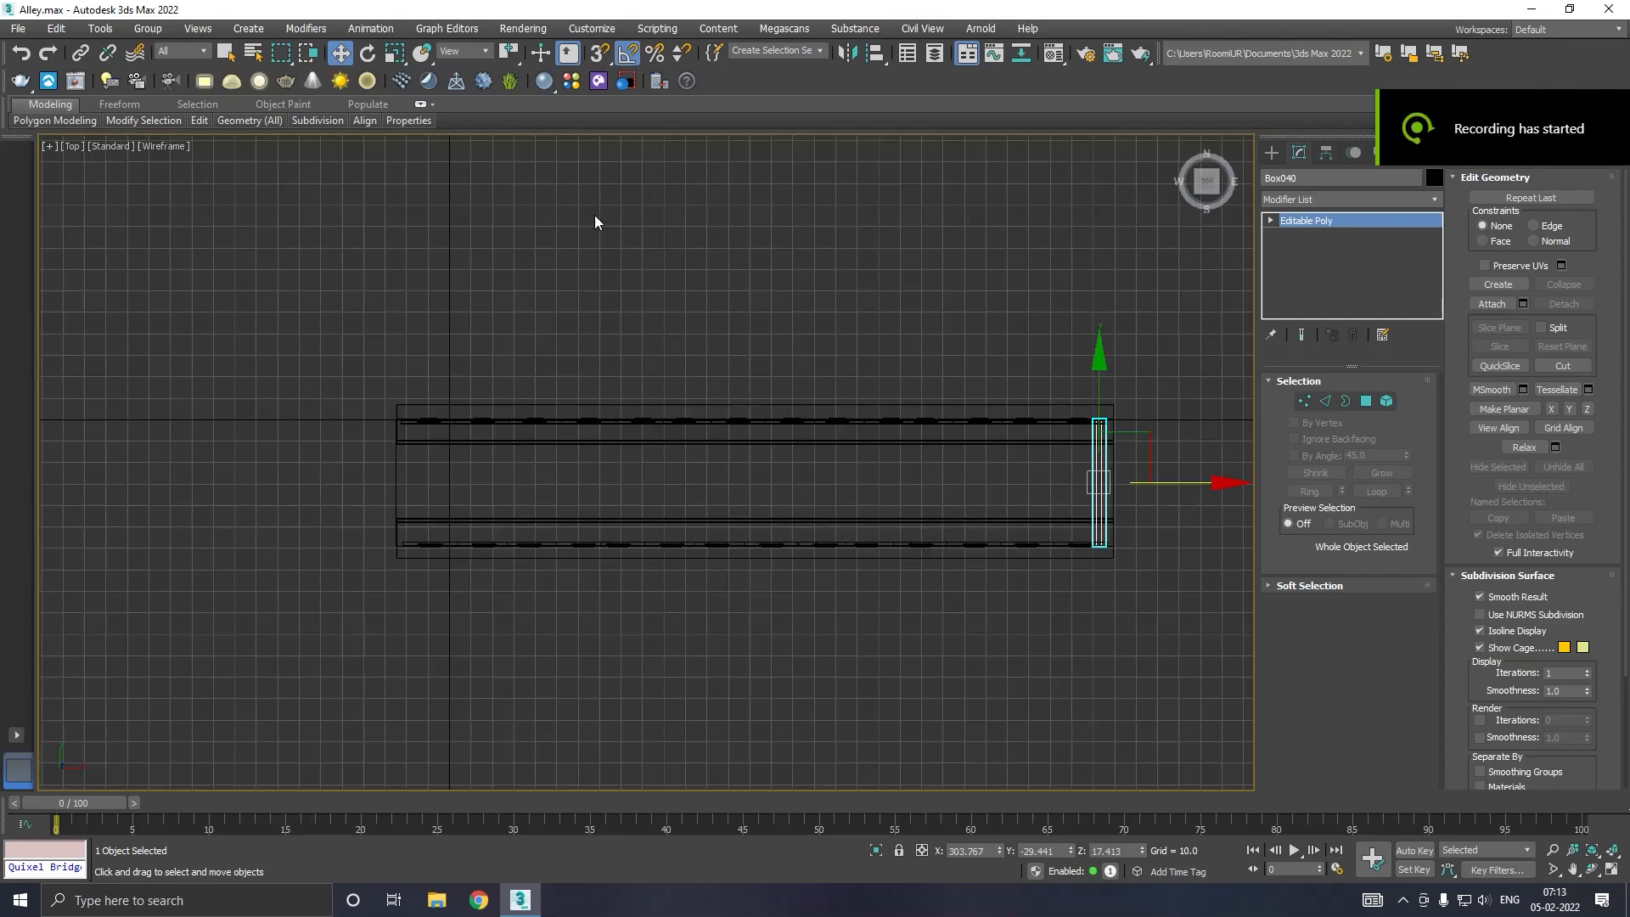
click(1270, 153)
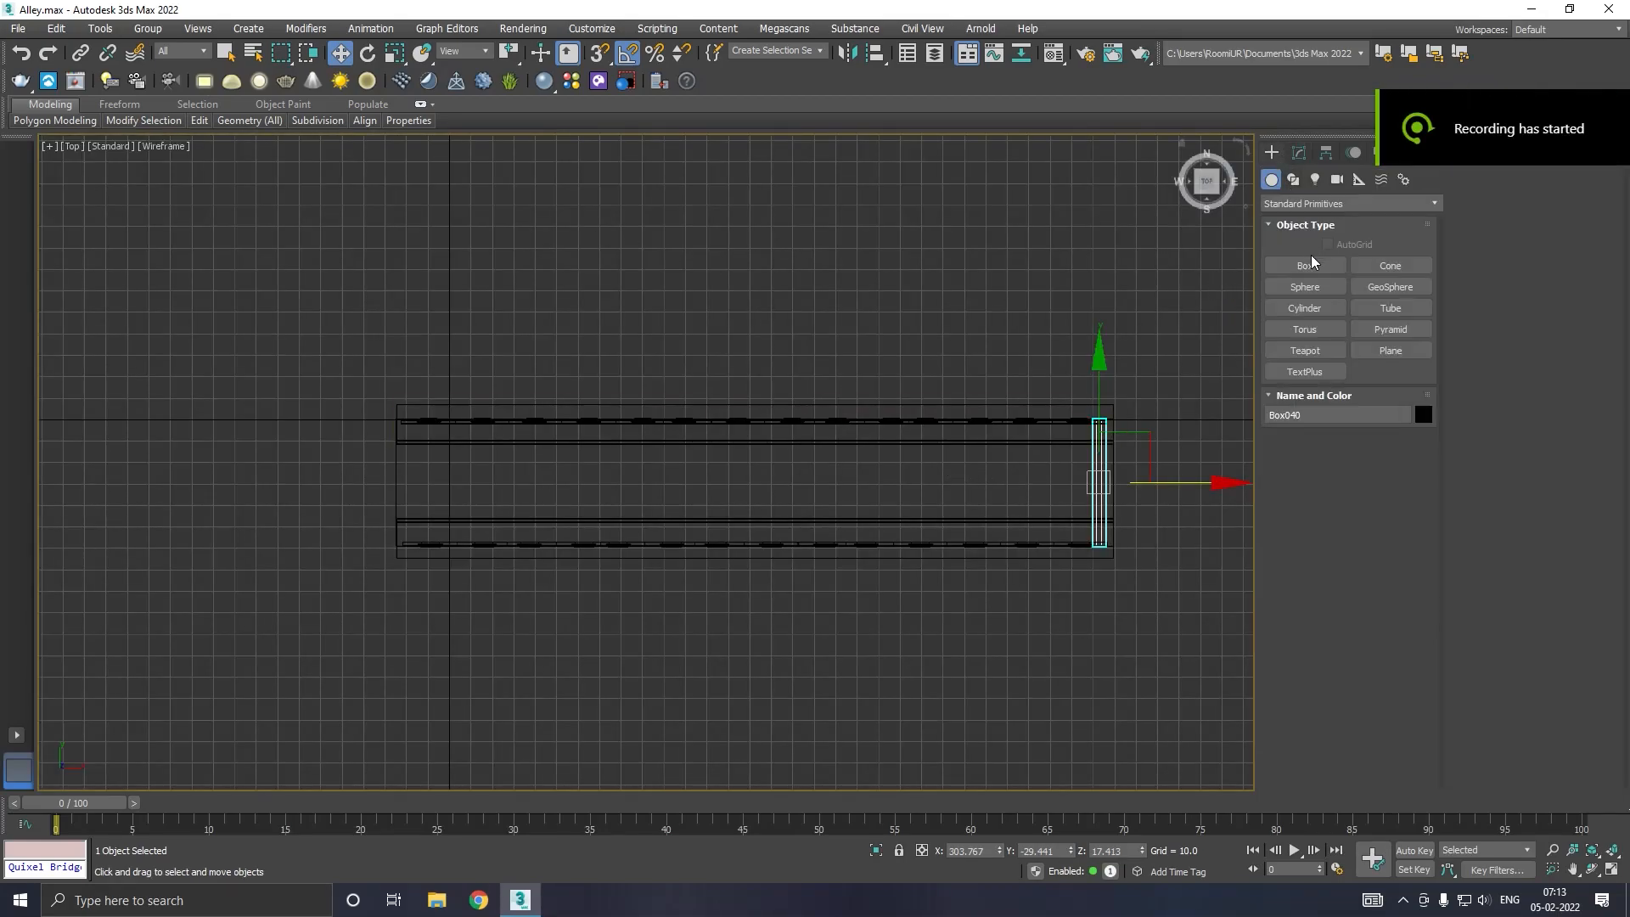
click(1307, 265)
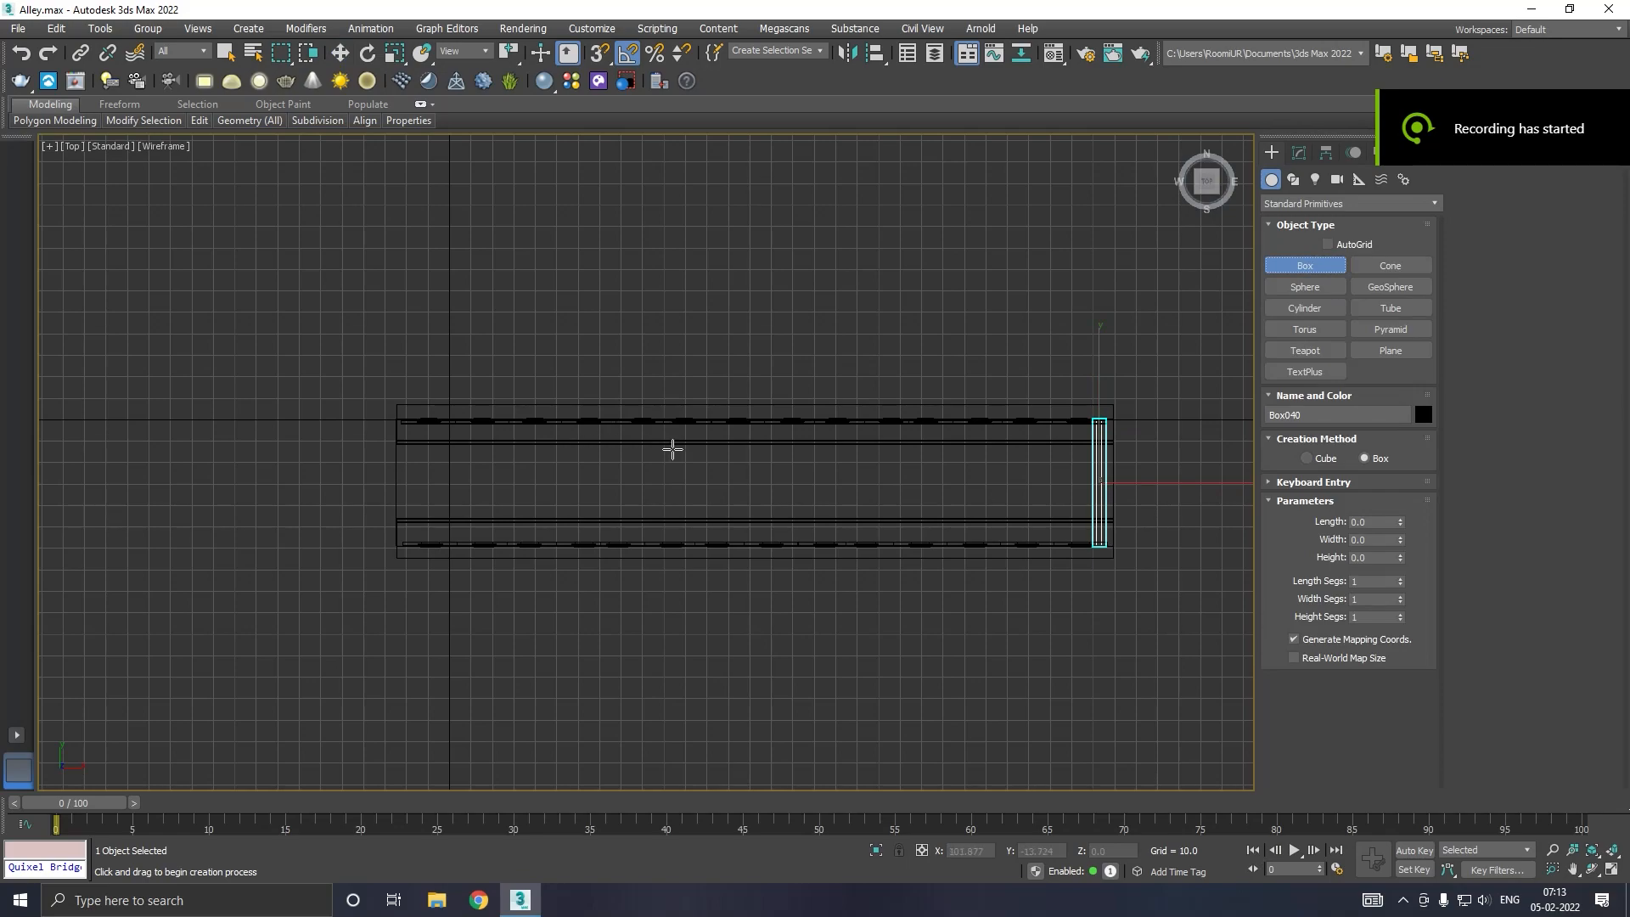
scroll(669, 447, up, 4)
drag(643, 392, 691, 645)
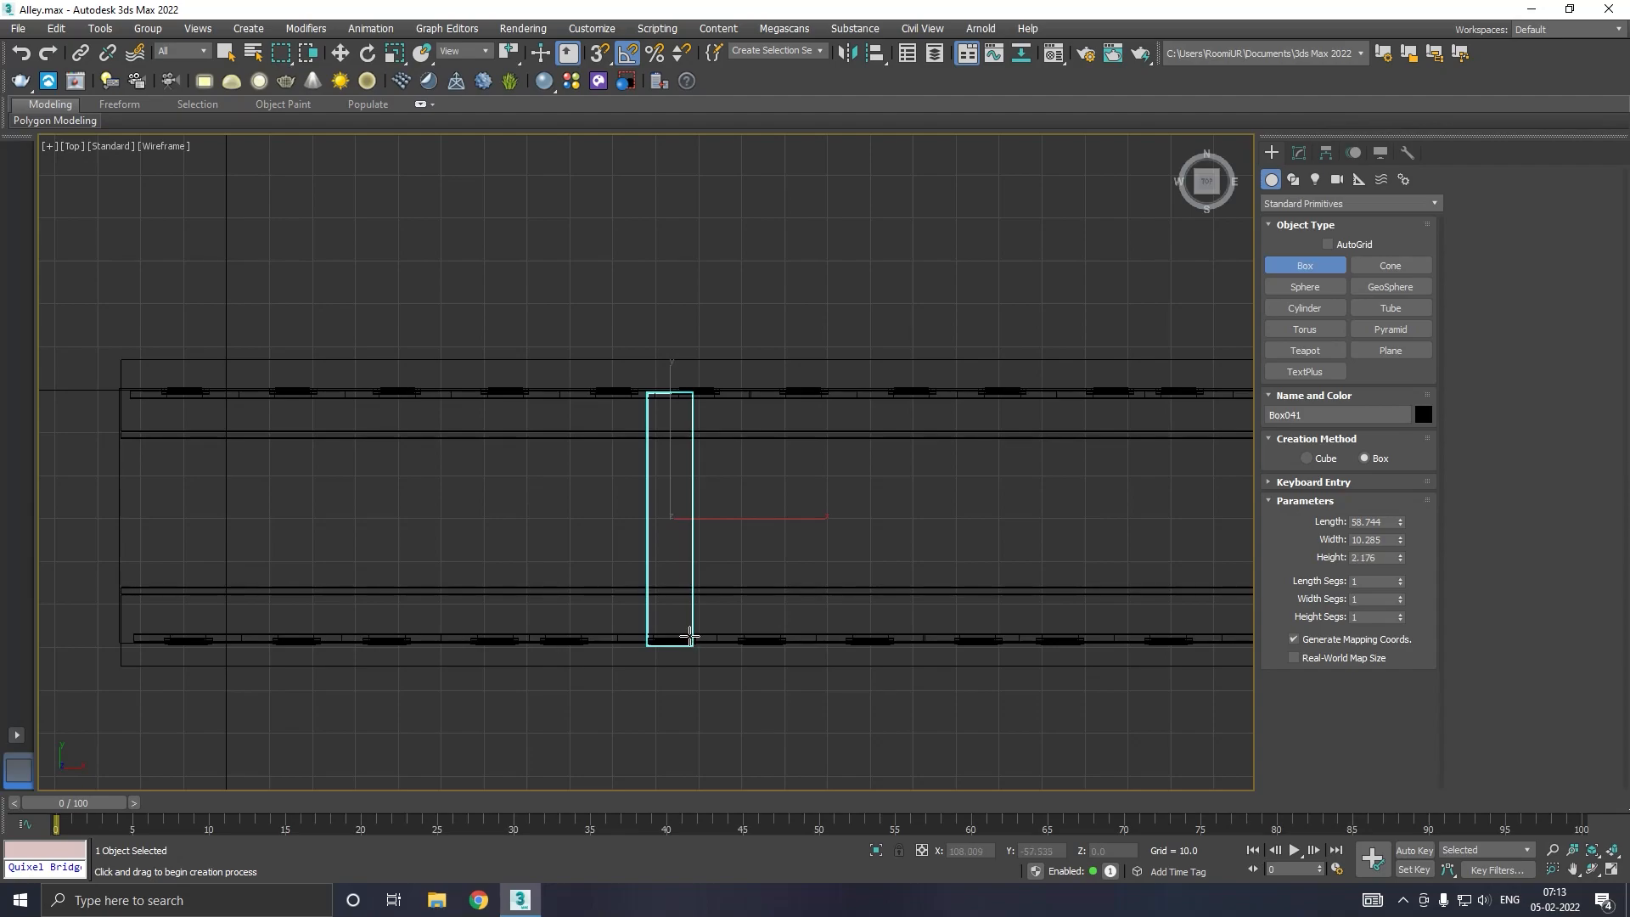
key(w)
key(p)
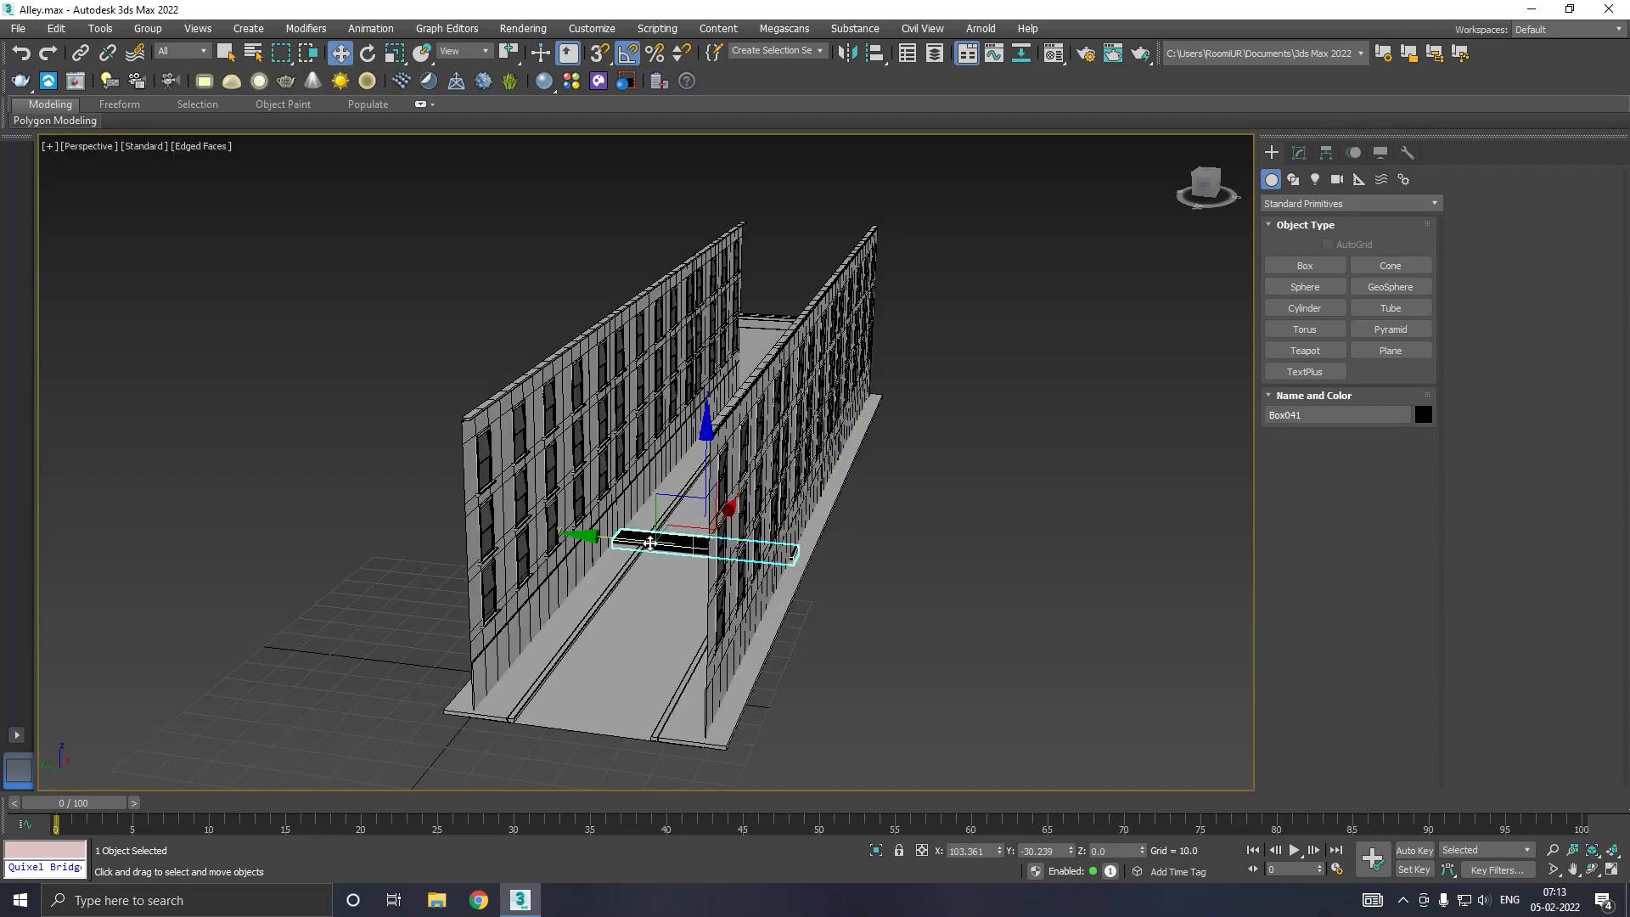
Step: Assign the 01 - Default material to the new box and raise it to about Z 5.4
scroll(650, 544, up, 6)
key(m)
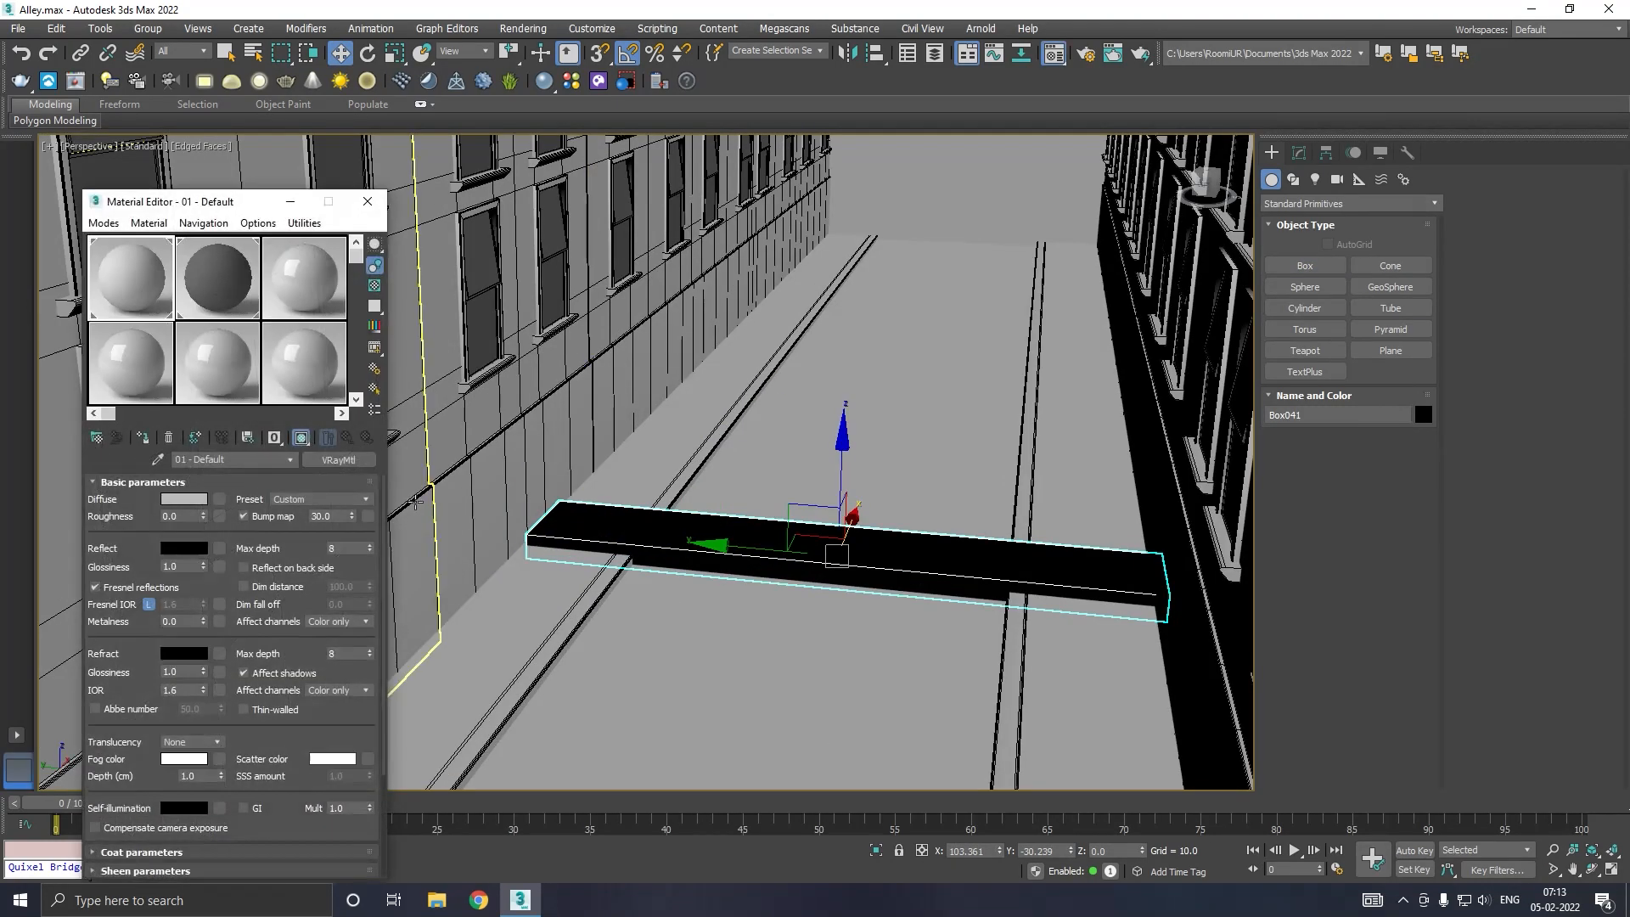
click(148, 443)
key(m)
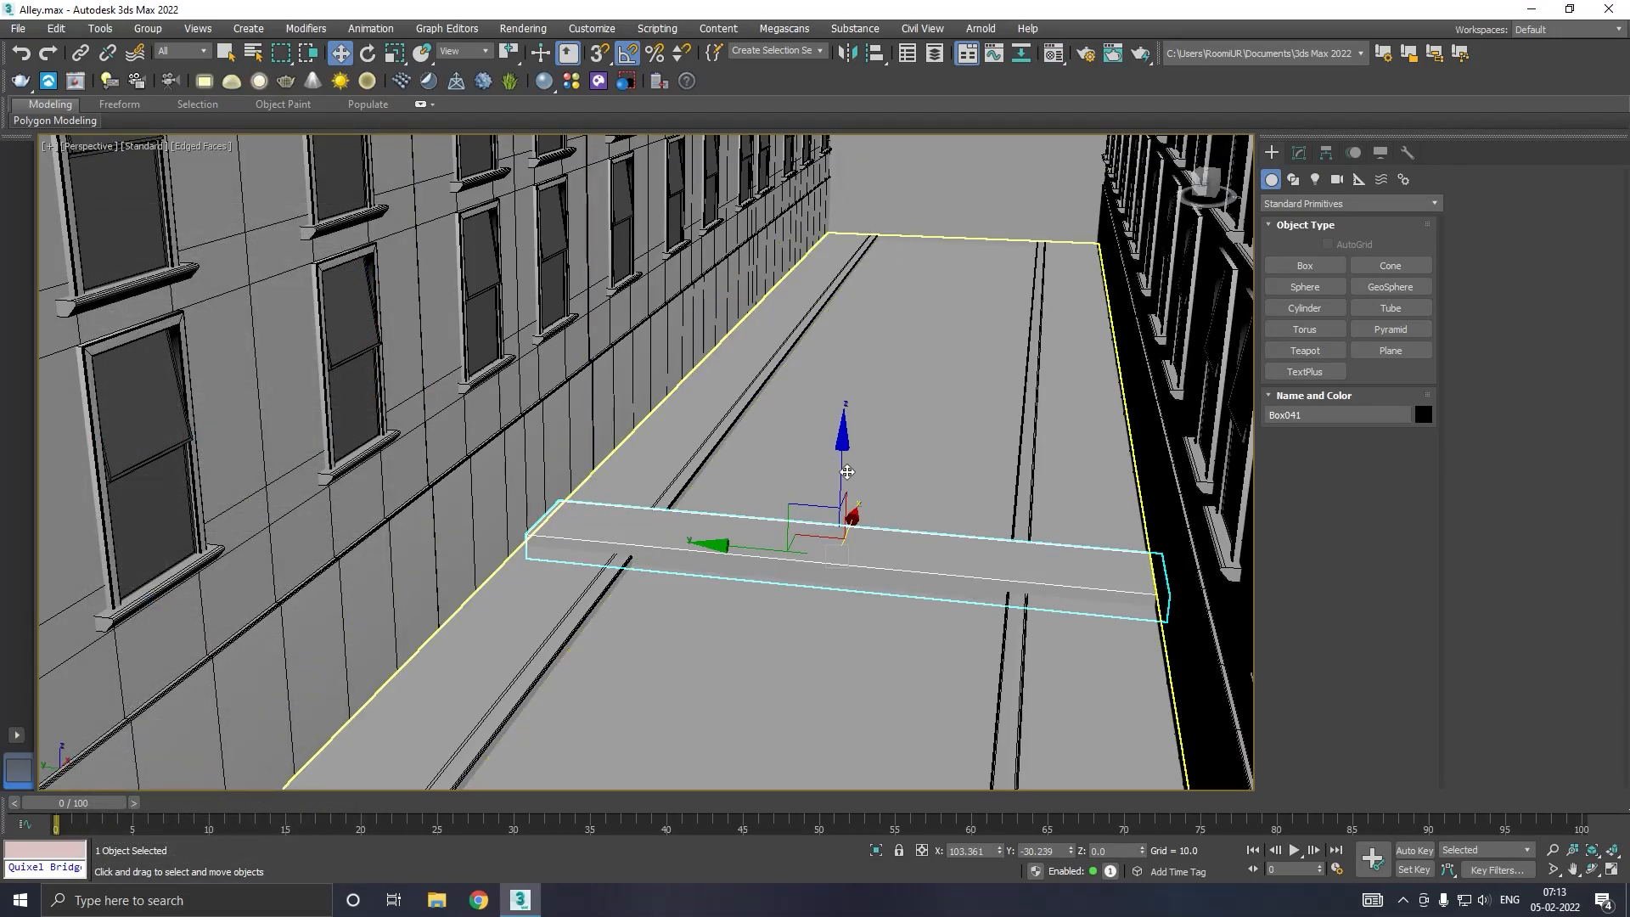
drag(847, 471, 819, 392)
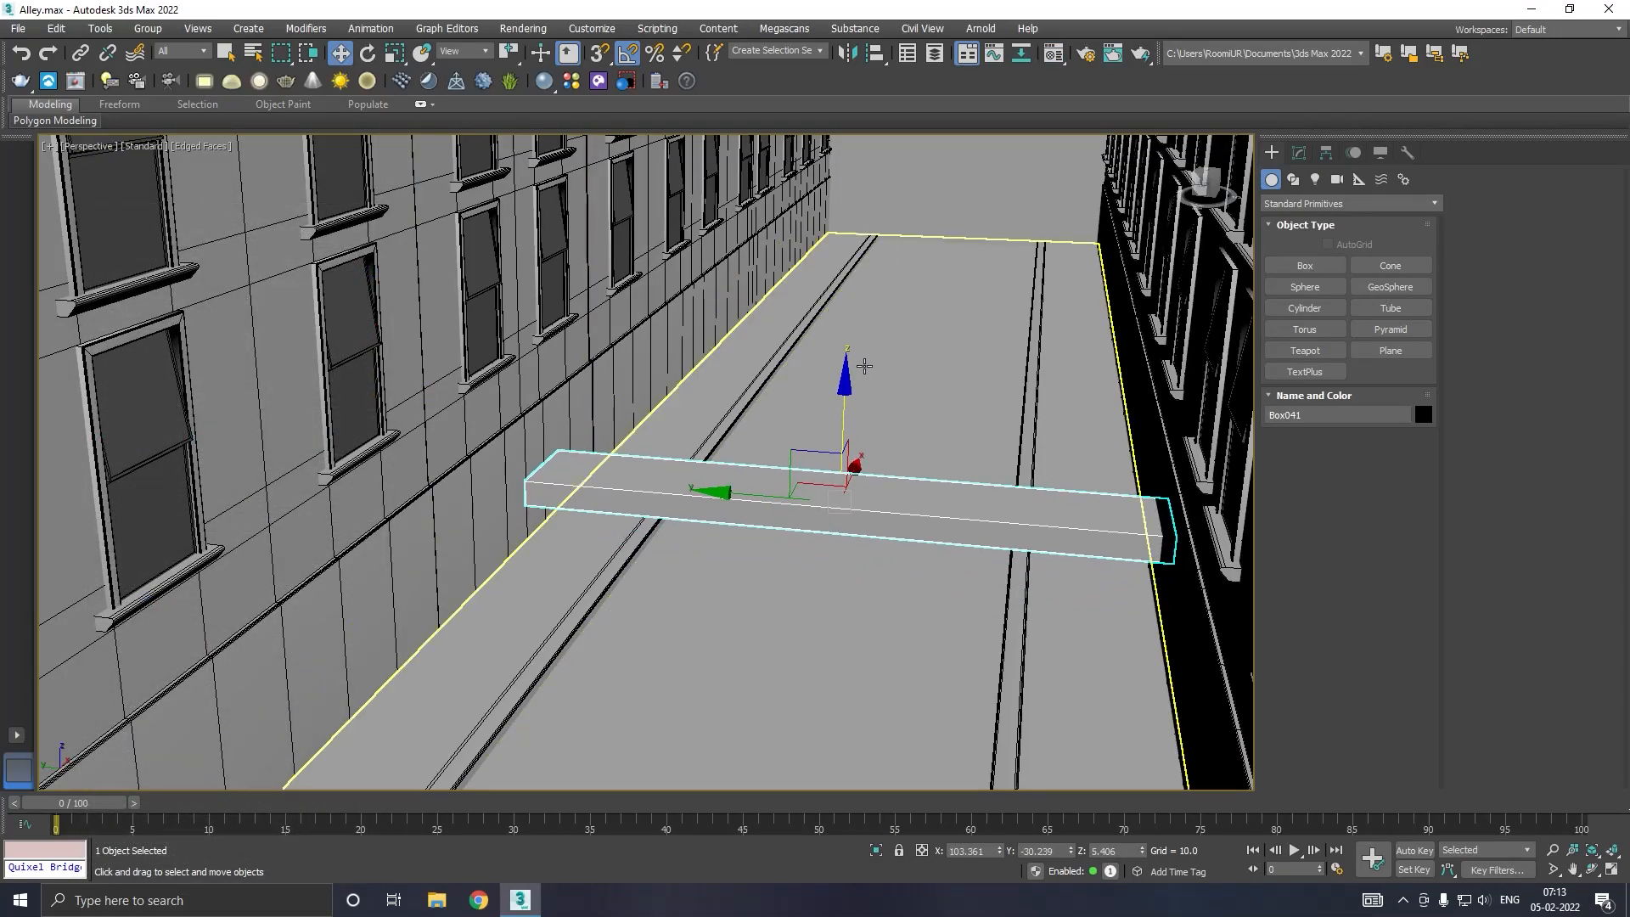
Step: Resize the box to length 60.507, width 12.239 and height 1.543, and shift it across the alley to Y -29.499
click(1298, 152)
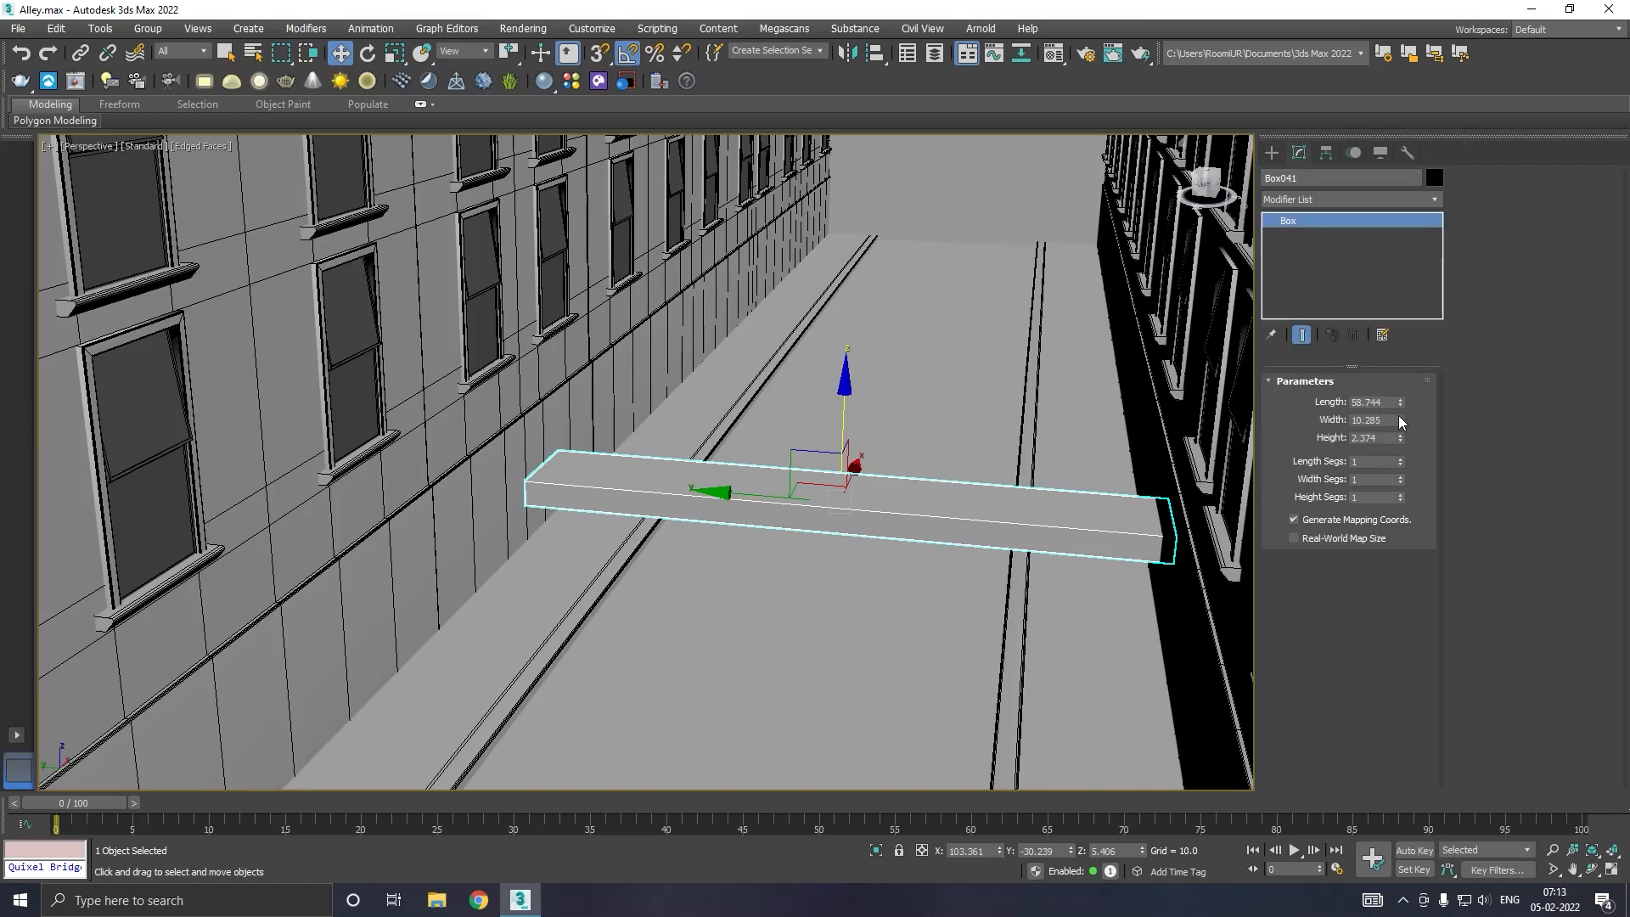
drag(1400, 420, 1403, 469)
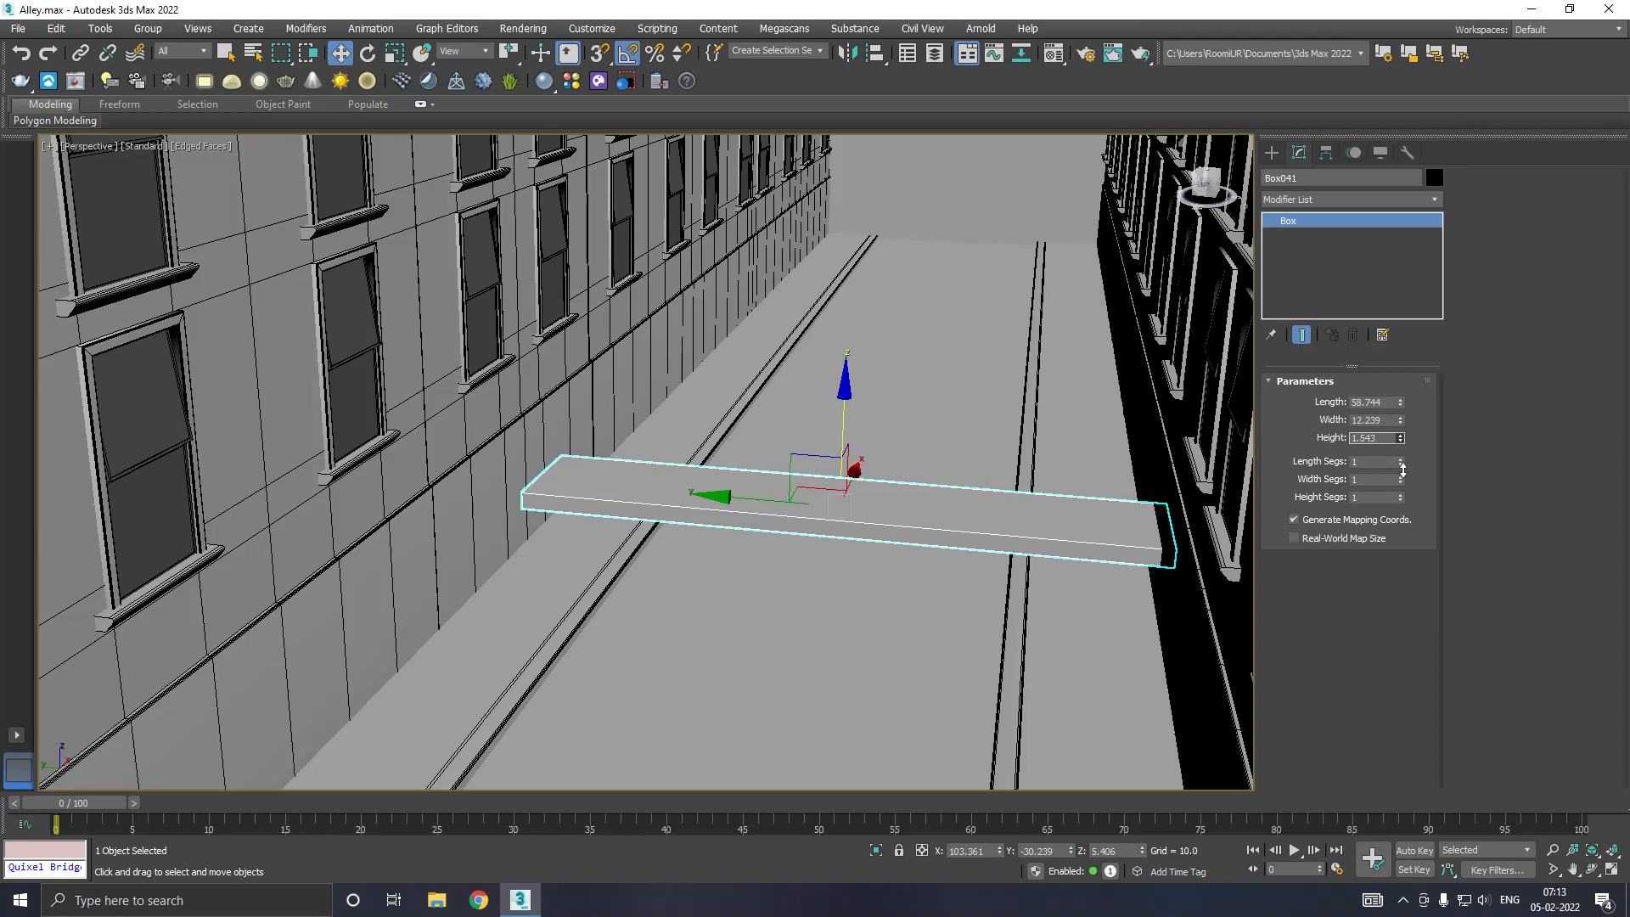
drag(1399, 403, 1398, 402)
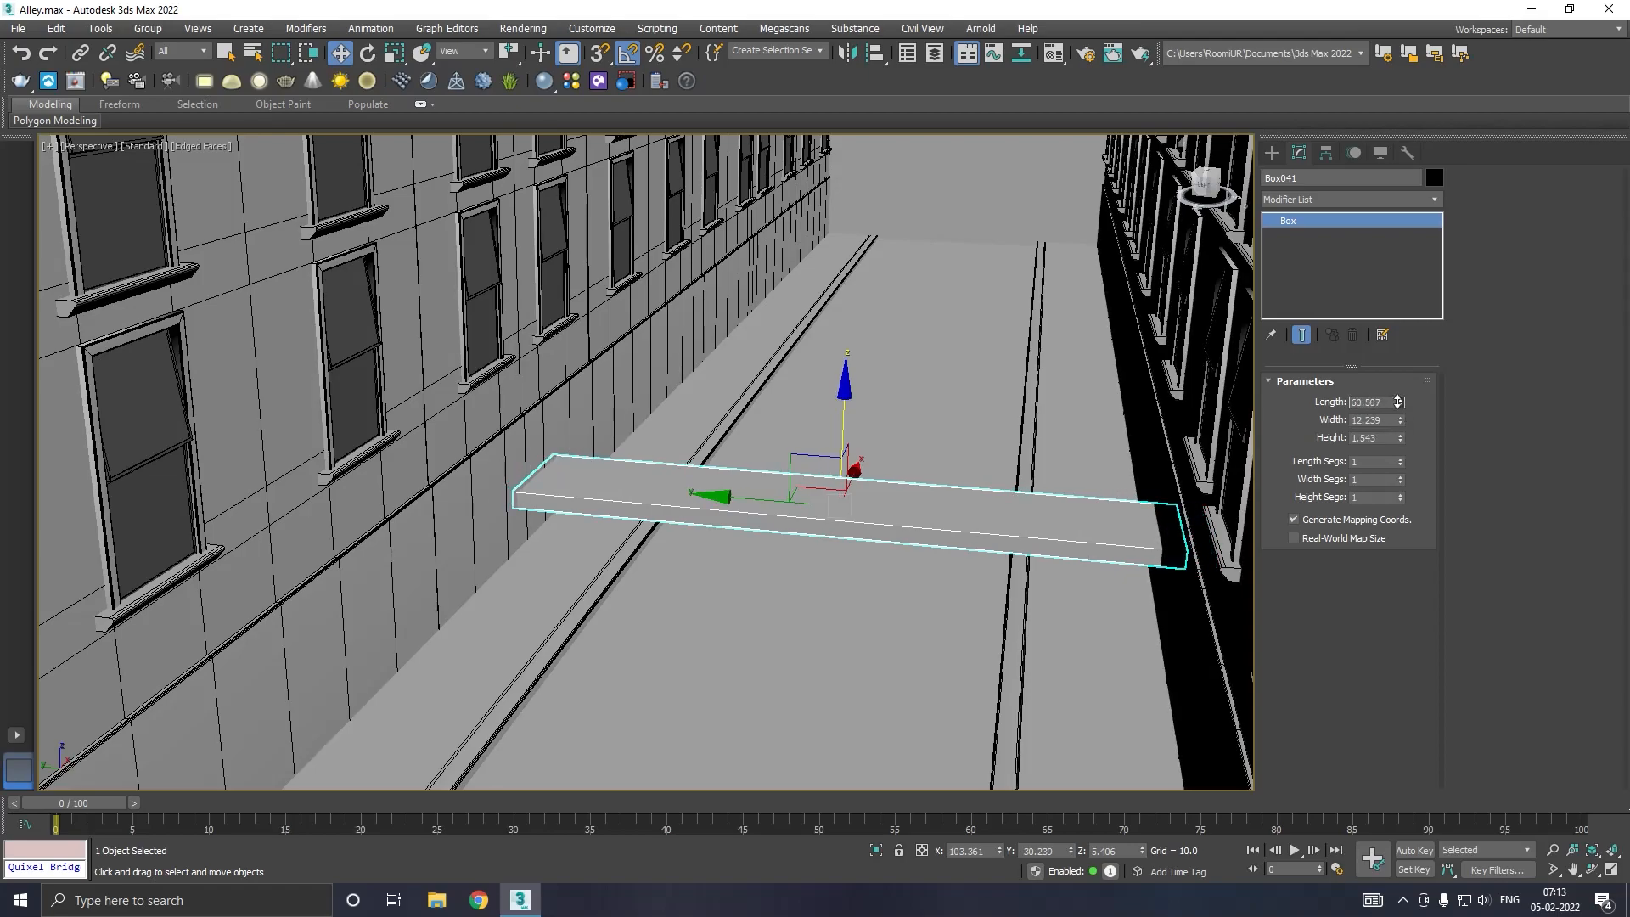
drag(742, 501, 735, 497)
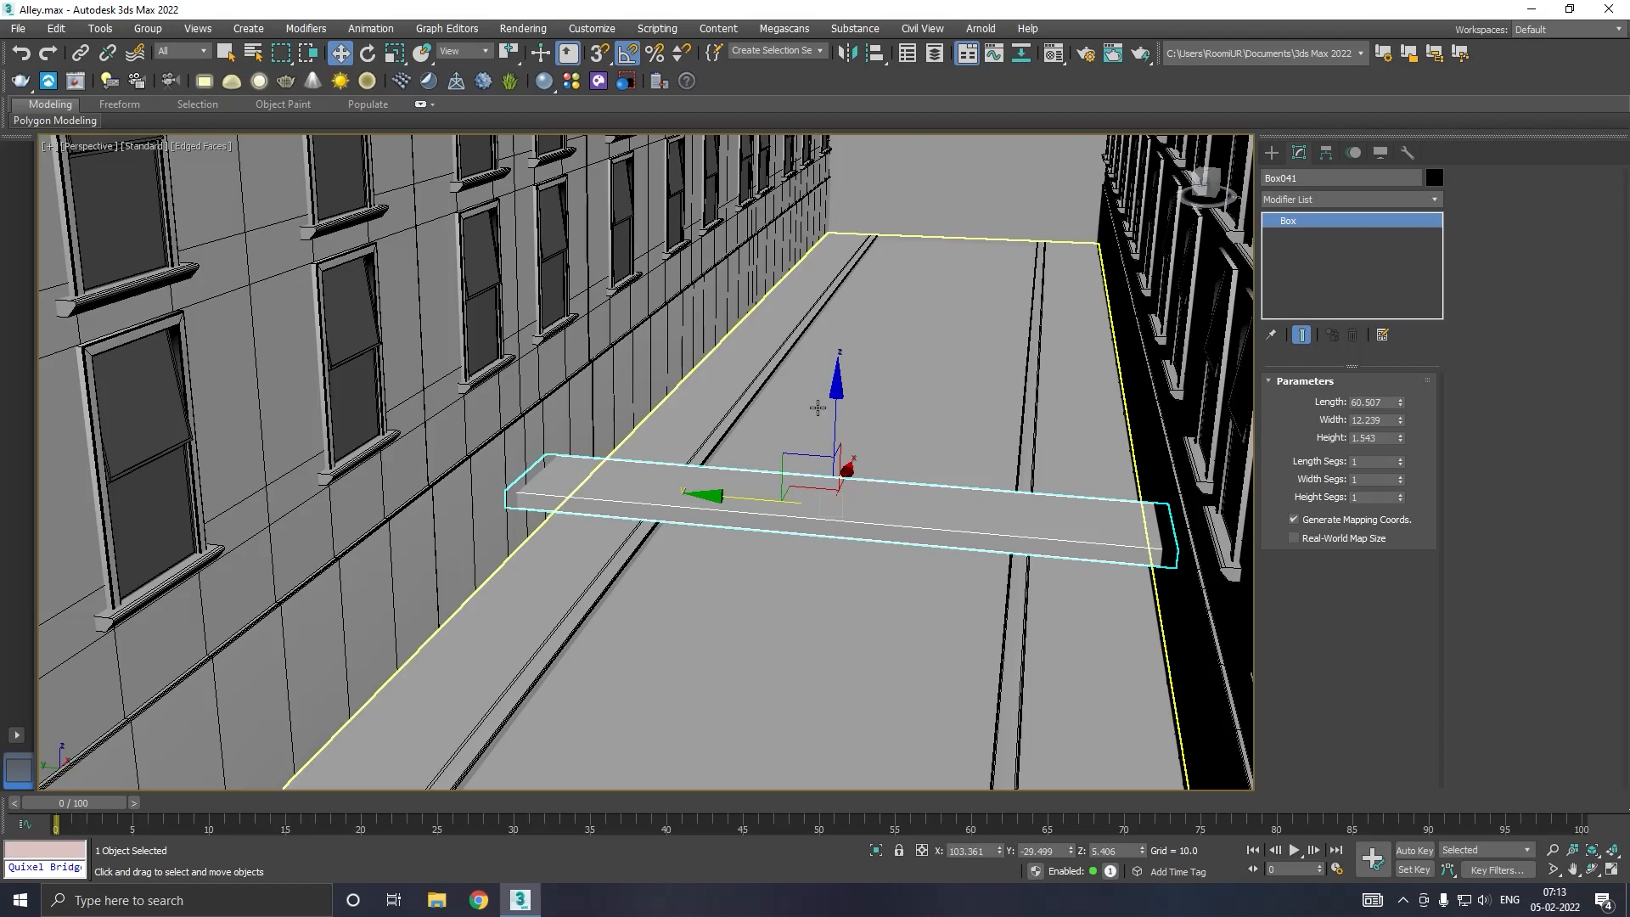
Step: Thin the box to a 0.386-high slab and position it above the sidewalks at about Z 4.694
drag(851, 411, 855, 456)
scroll(904, 531, up, 5)
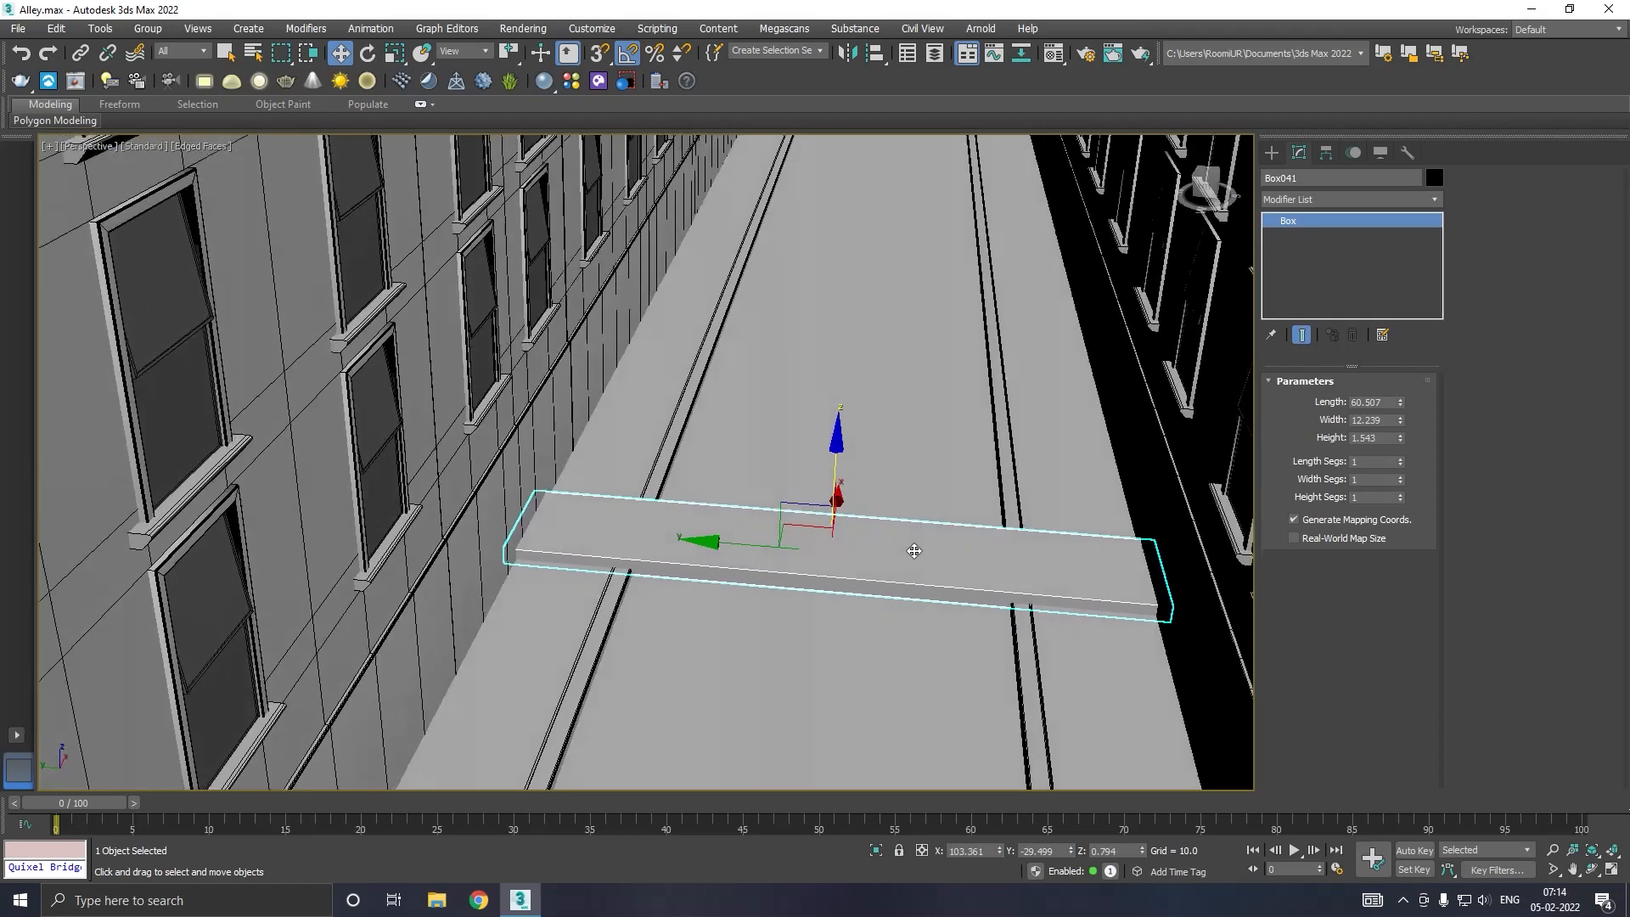
drag(1401, 439, 1409, 500)
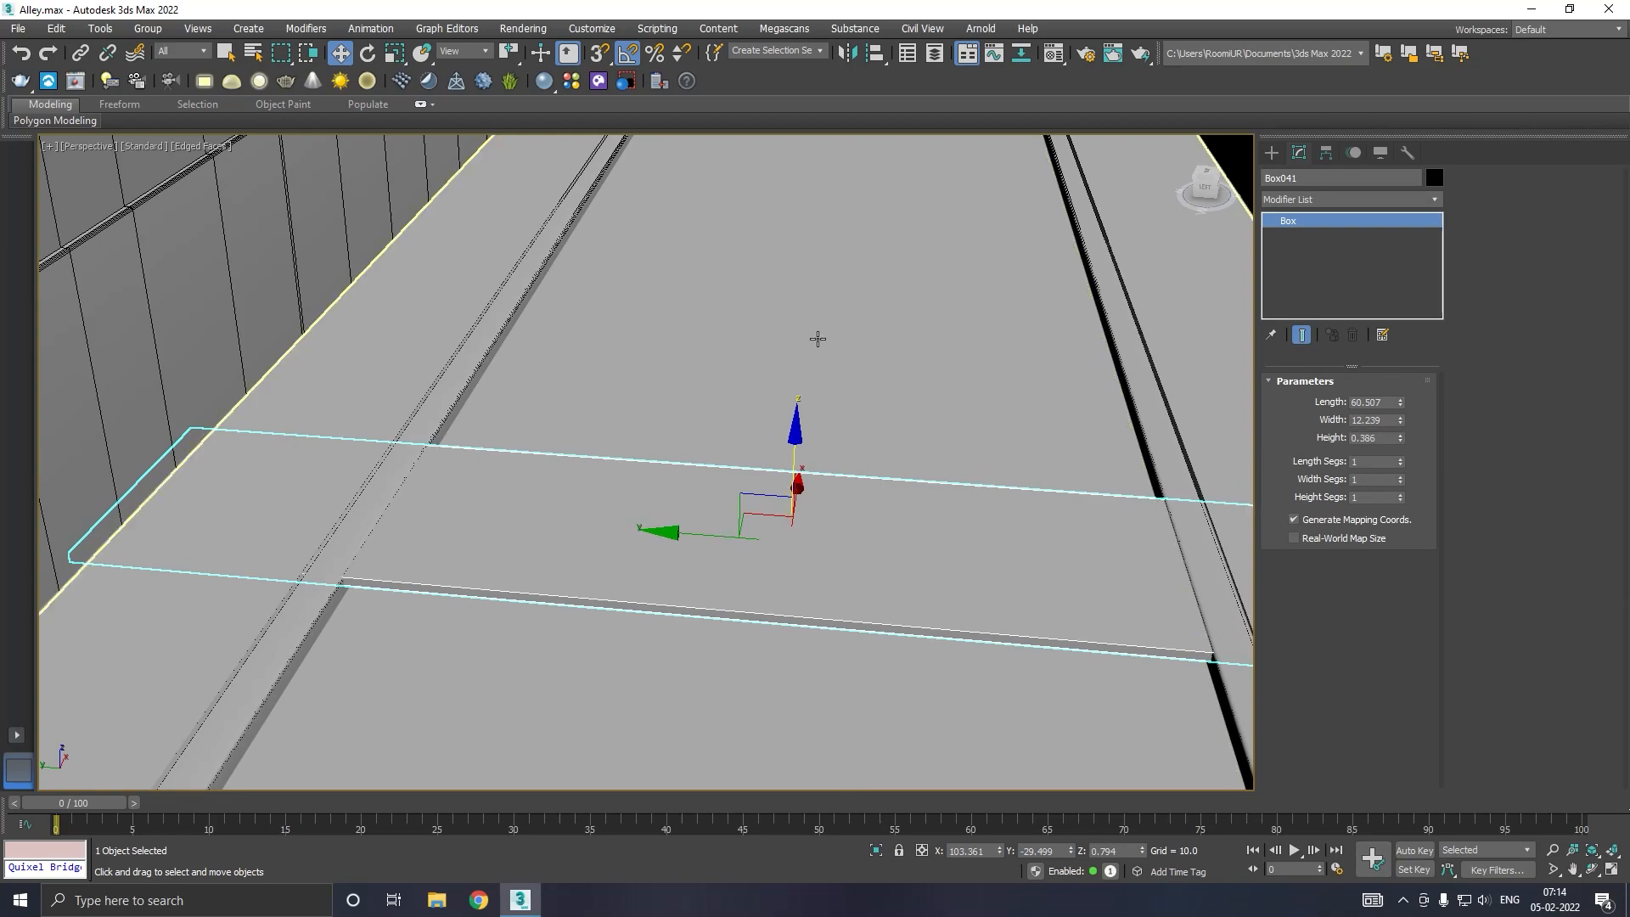
drag(795, 438, 798, 360)
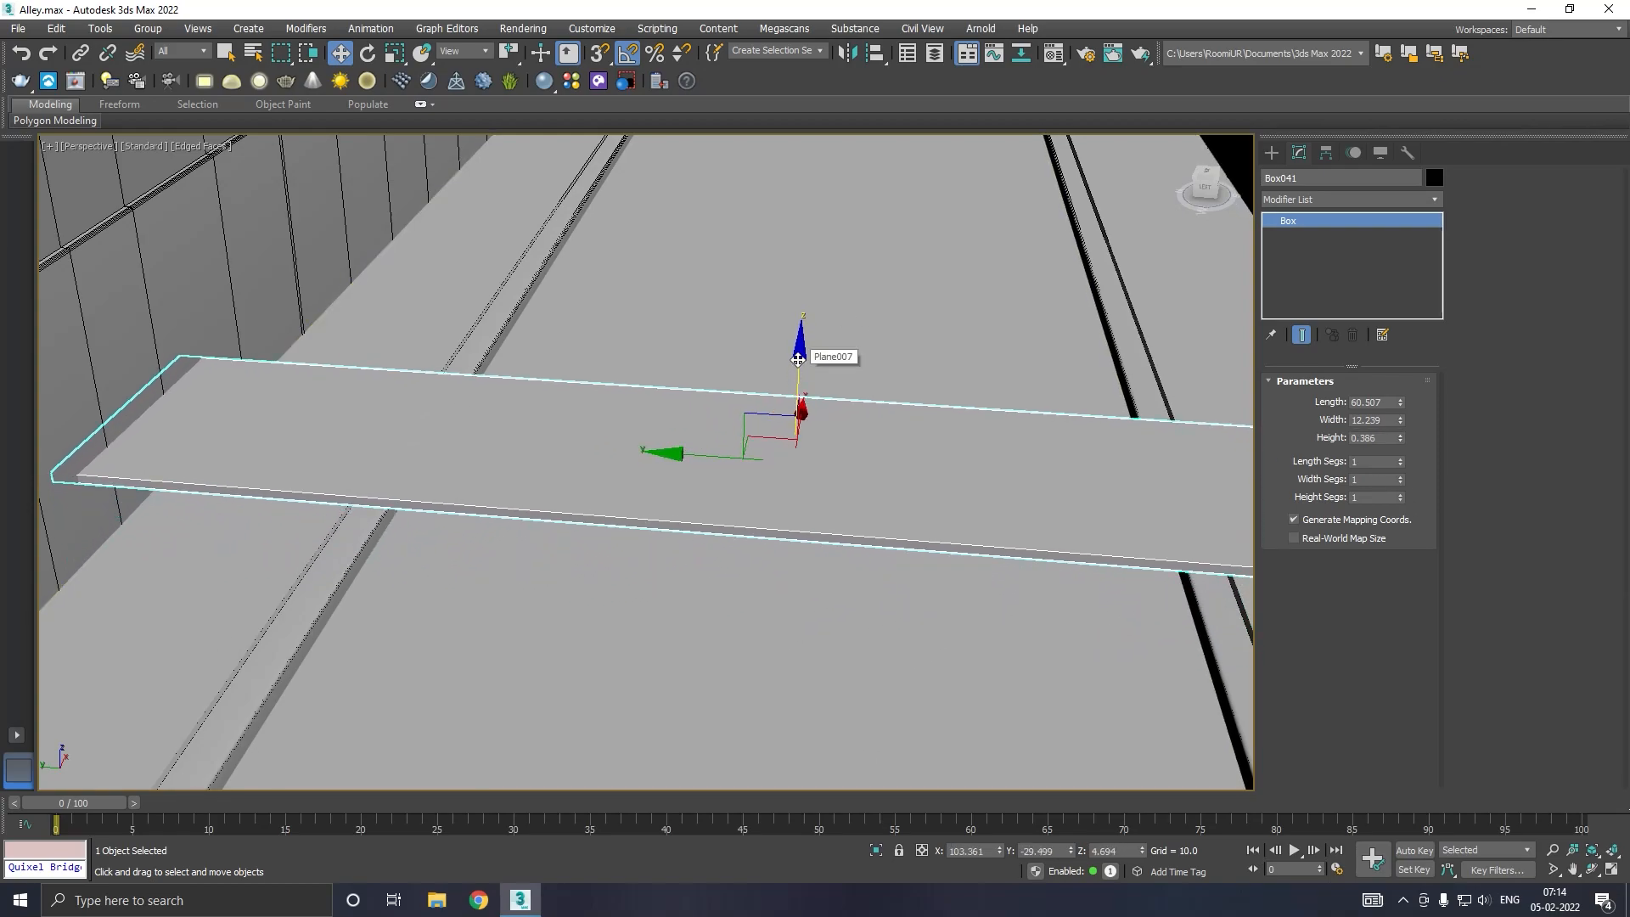
Step: Draw a straight horizontal line between the two facades above the slab, in the left view
key(f)
key(l)
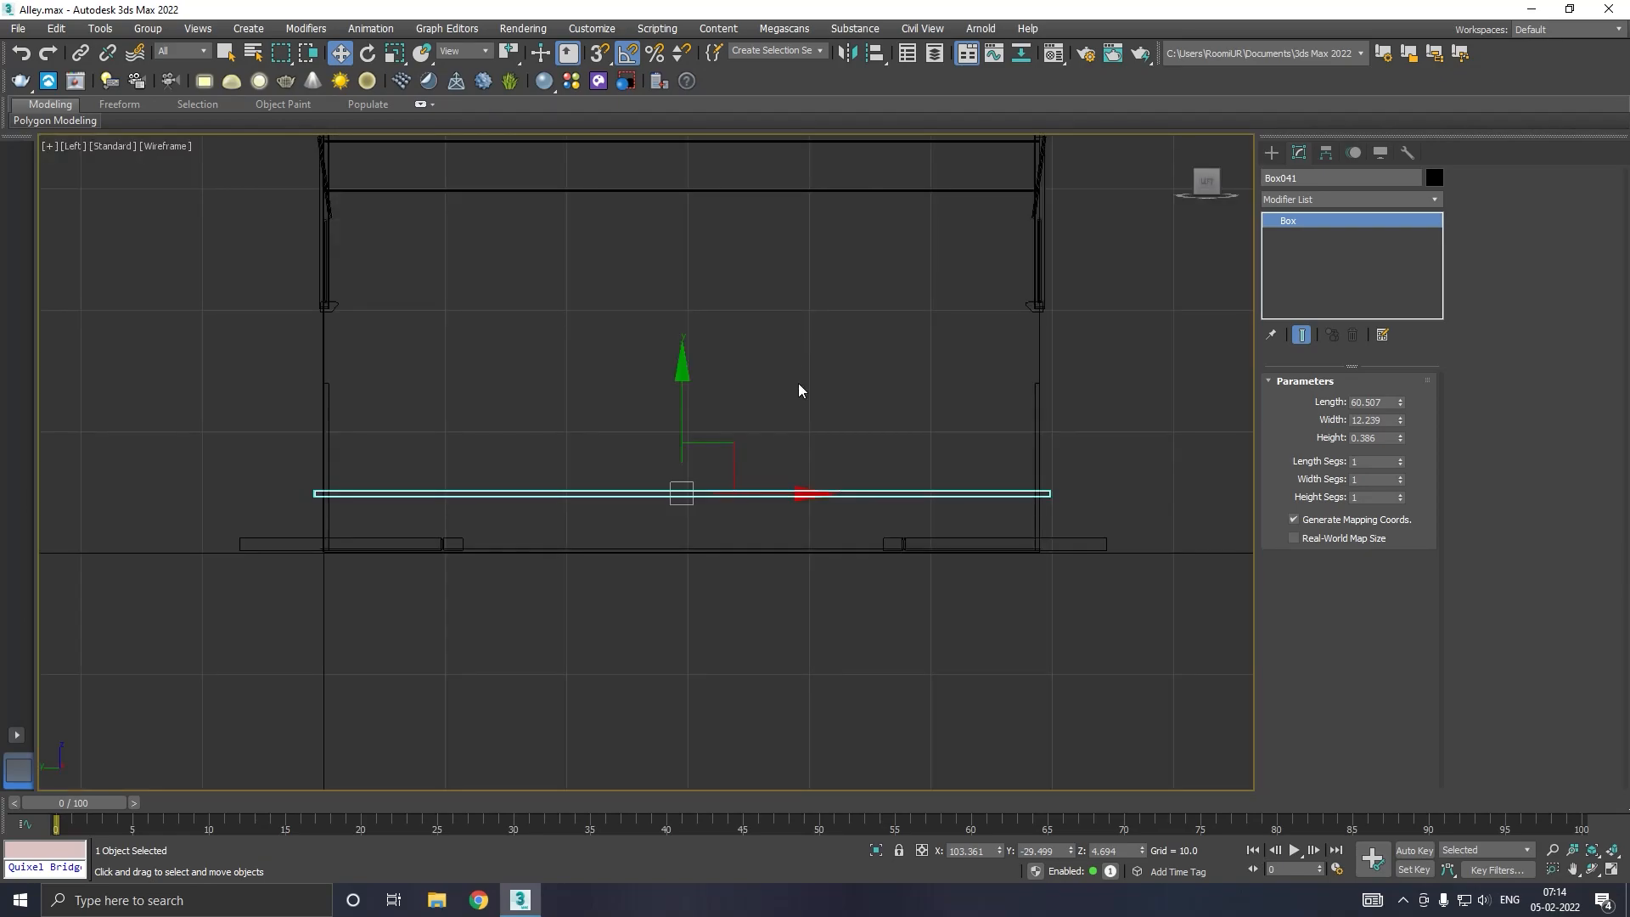
click(1274, 153)
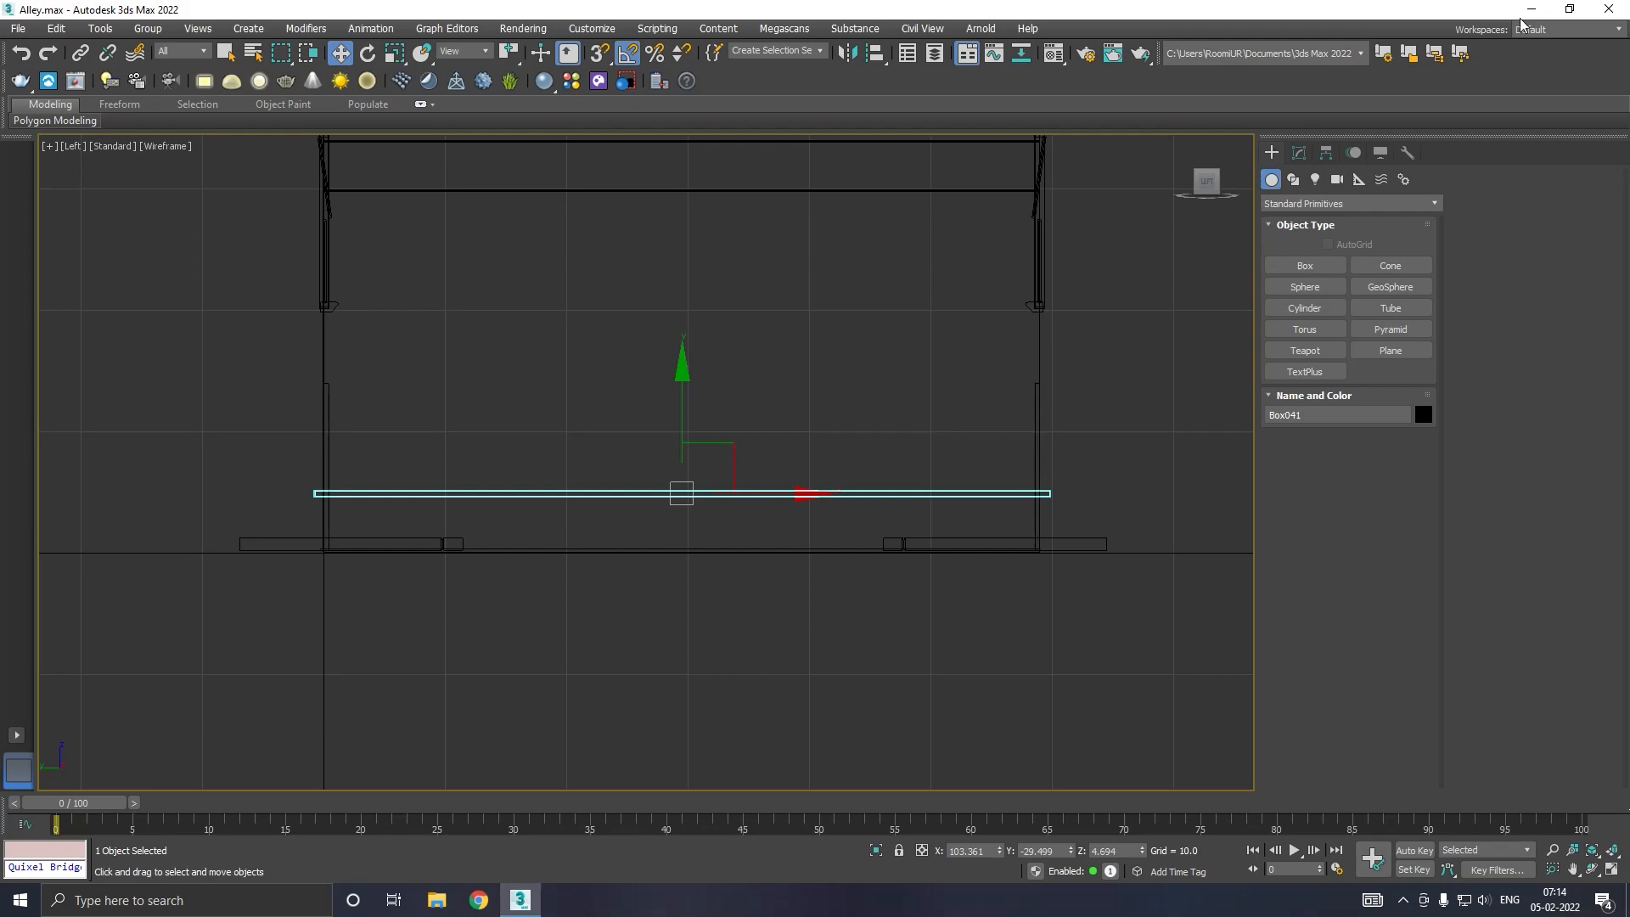
click(1292, 179)
click(1306, 288)
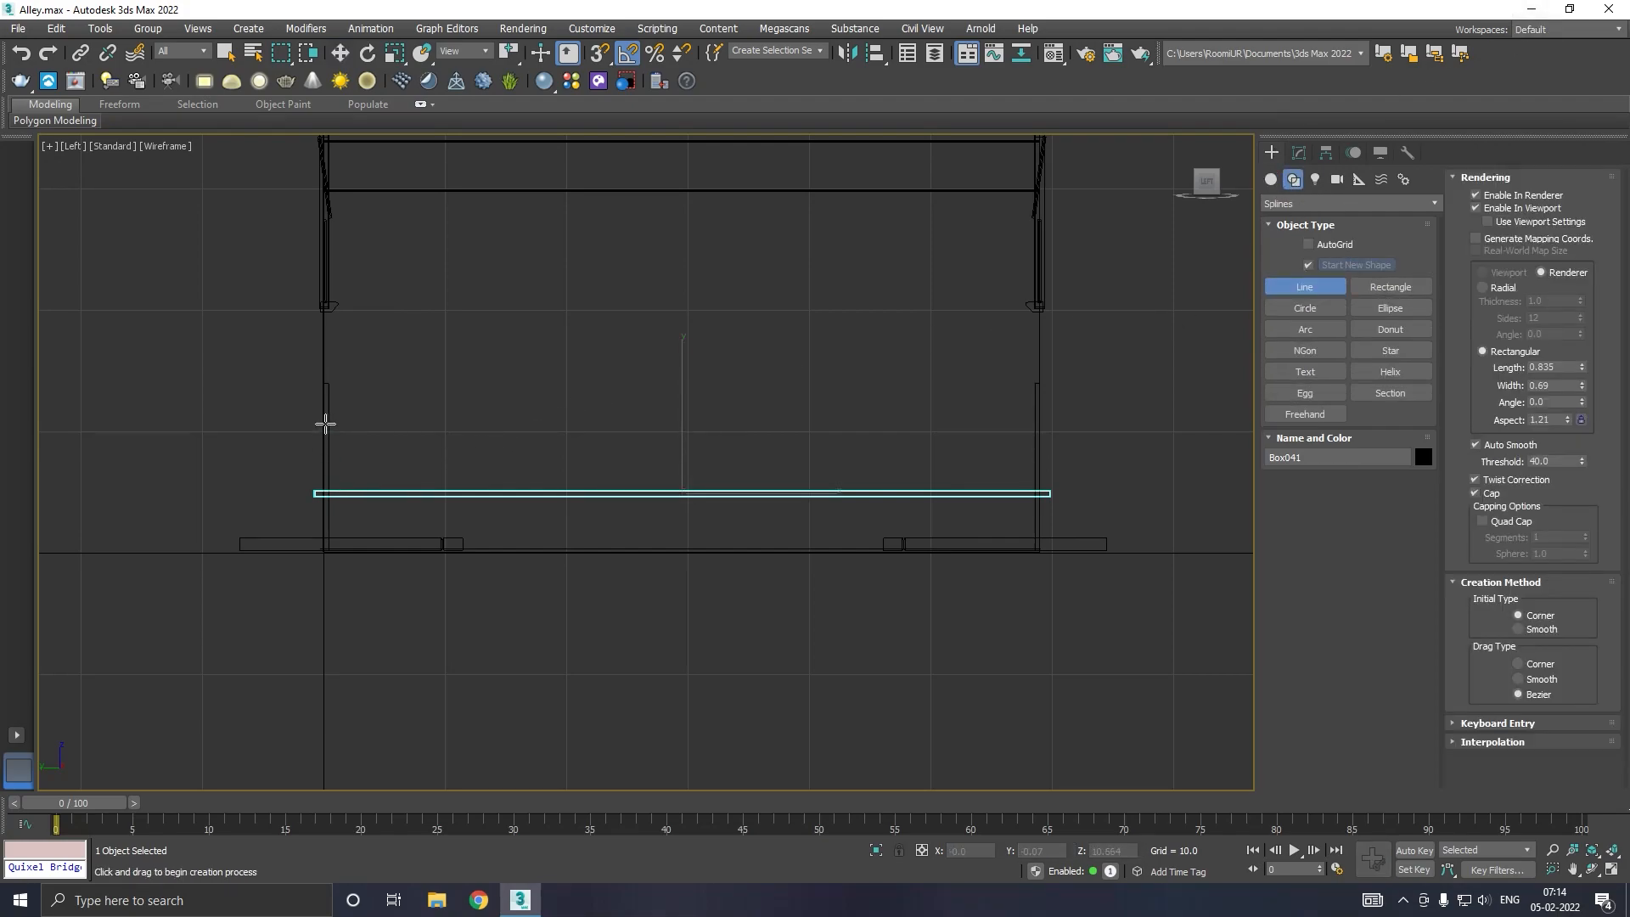
click(325, 418)
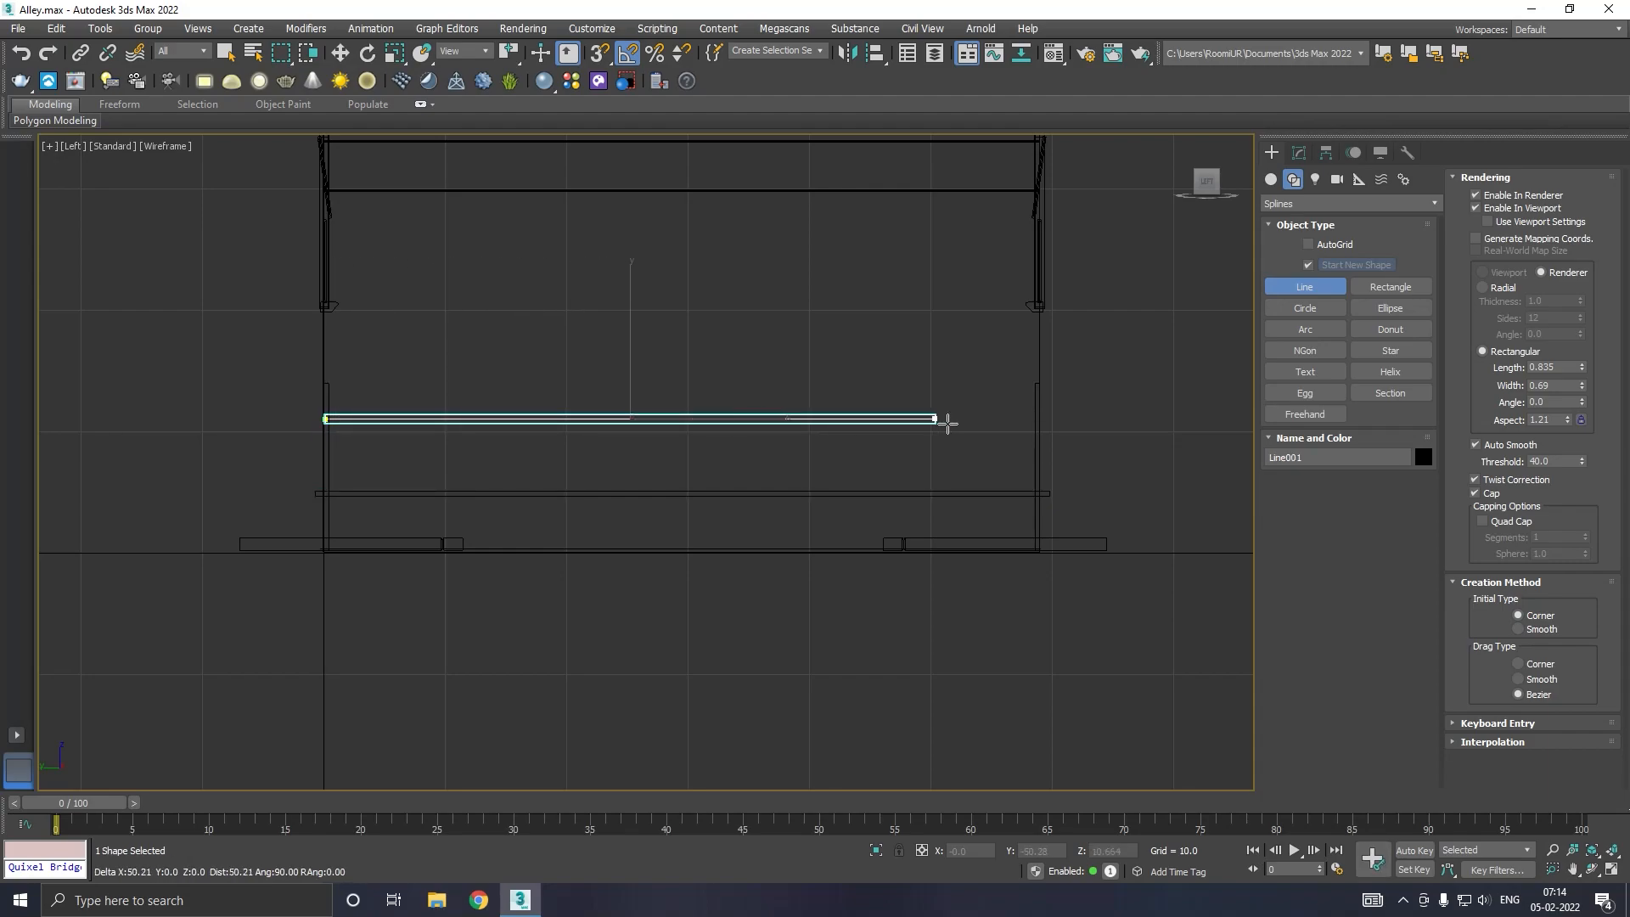
click(1037, 422)
right_click(999, 382)
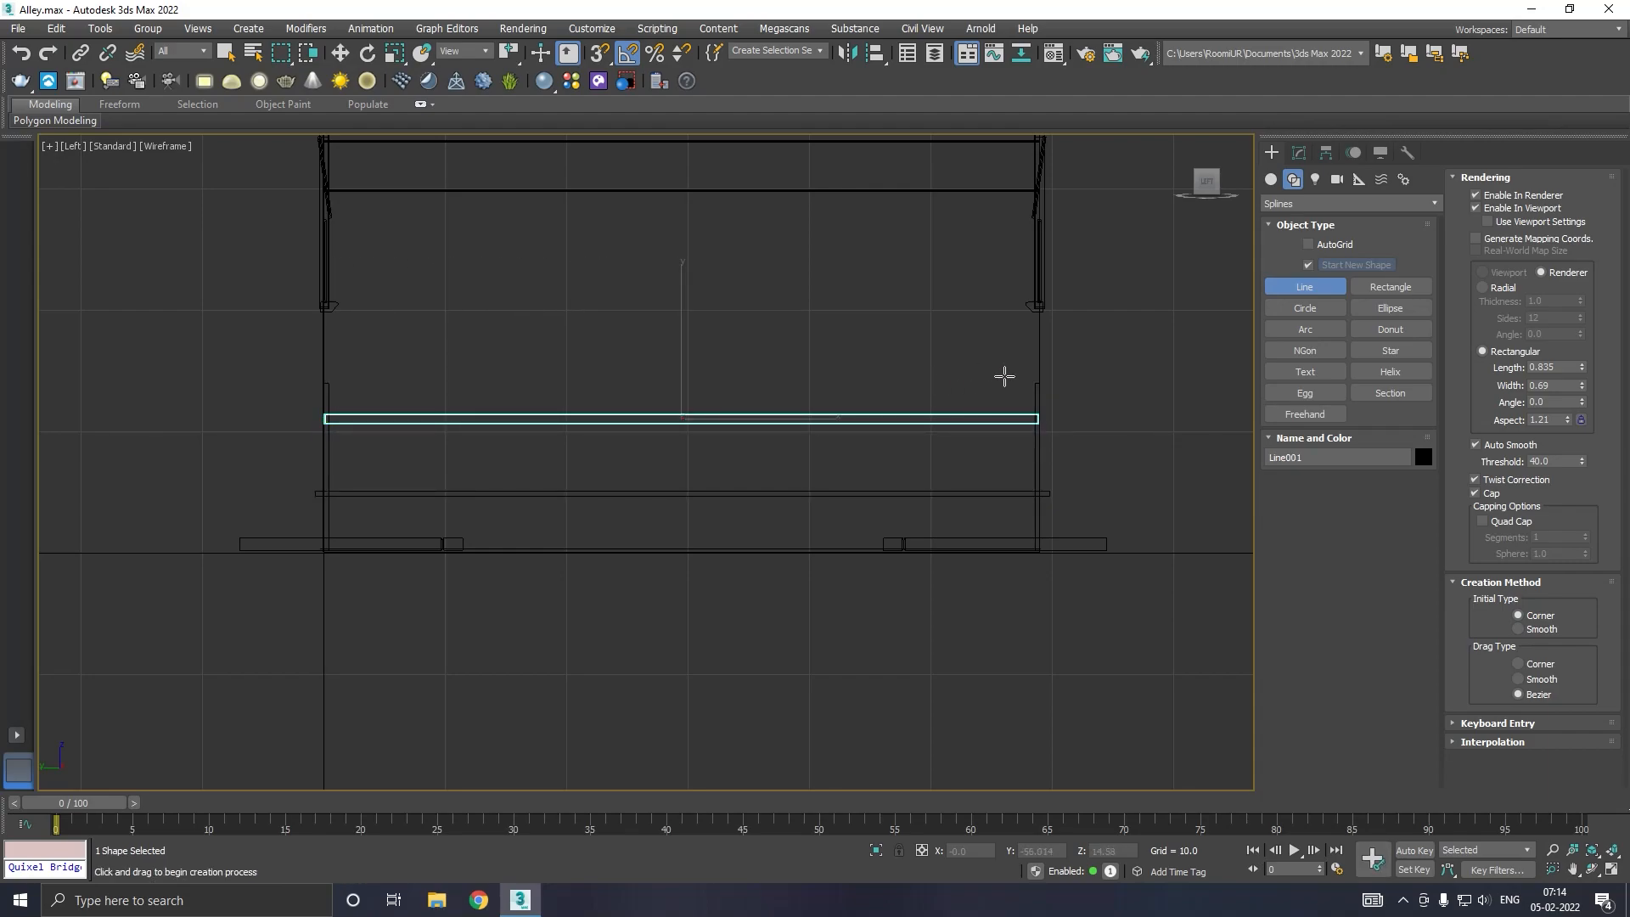
key(w)
key(z)
key(p)
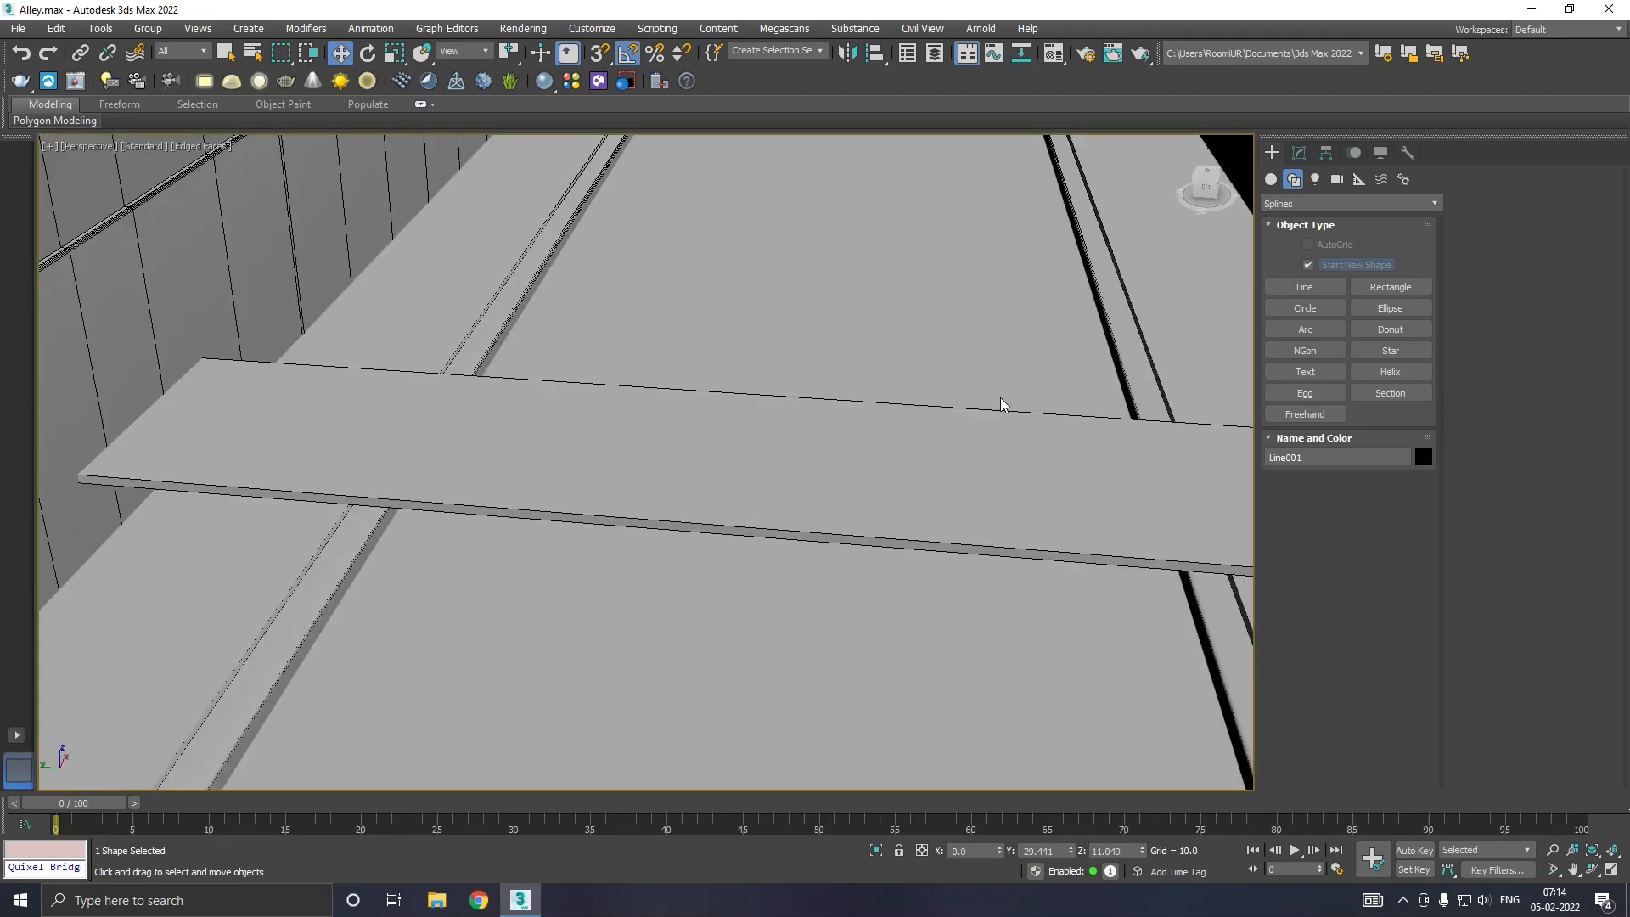
Step: Assign the 01 - Default material to the new horizontal line
alt+middle_drag(752, 400, 814, 539)
key(m)
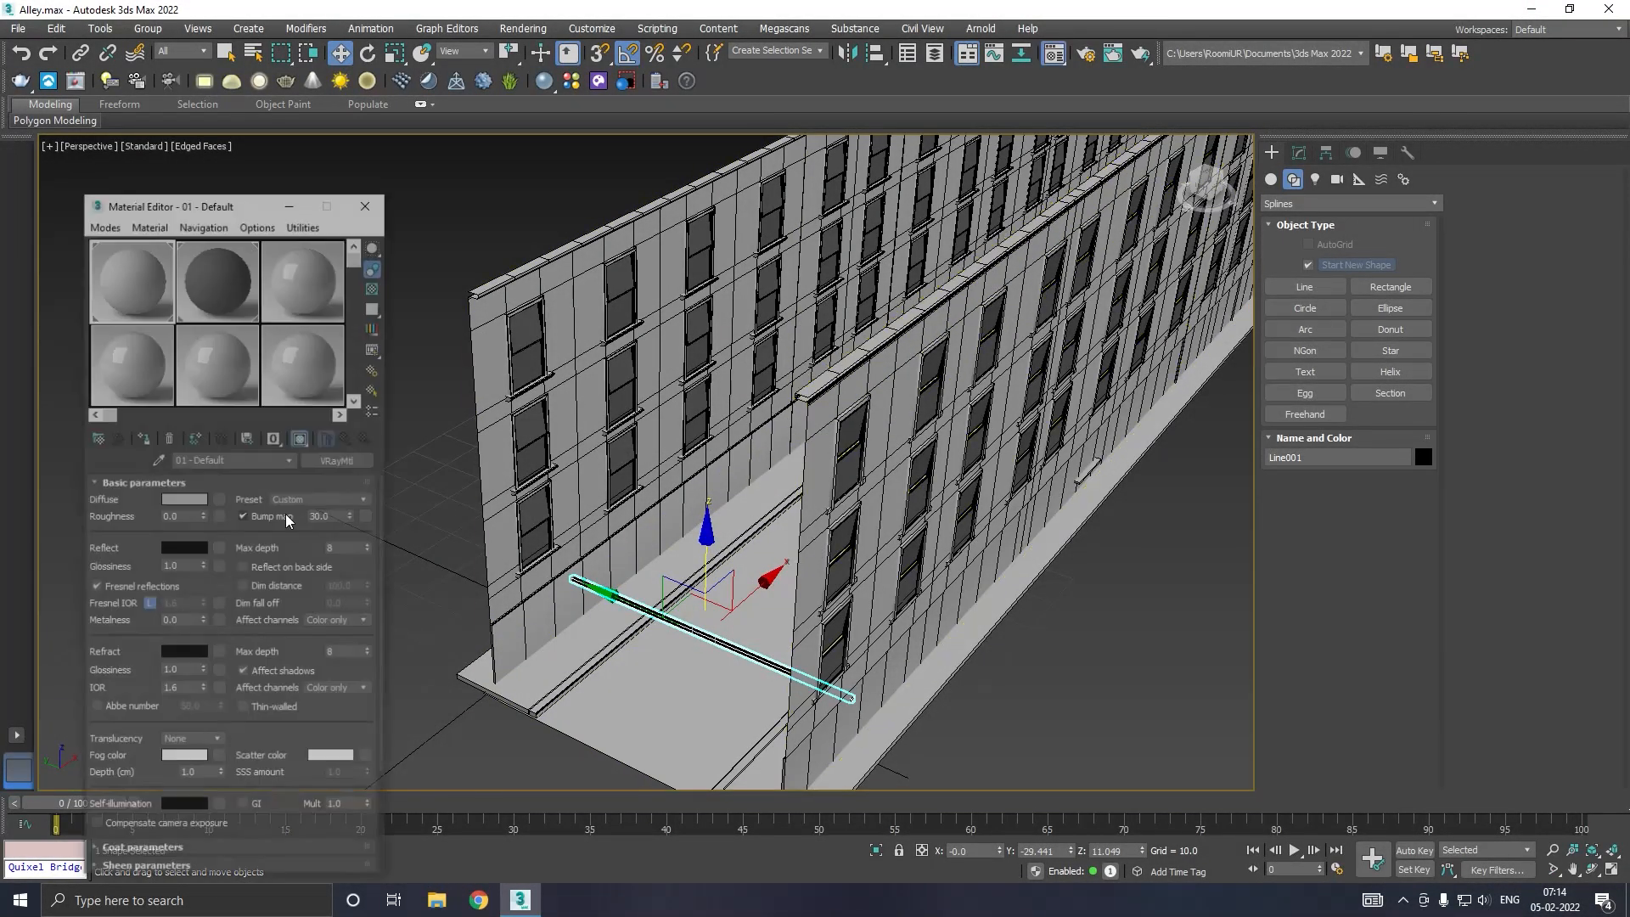
click(149, 442)
key(m)
Step: Move the line along the alley to about X 96.1 so it sits above the slab
drag(763, 586, 968, 459)
alt+middle_drag(969, 459, 933, 449)
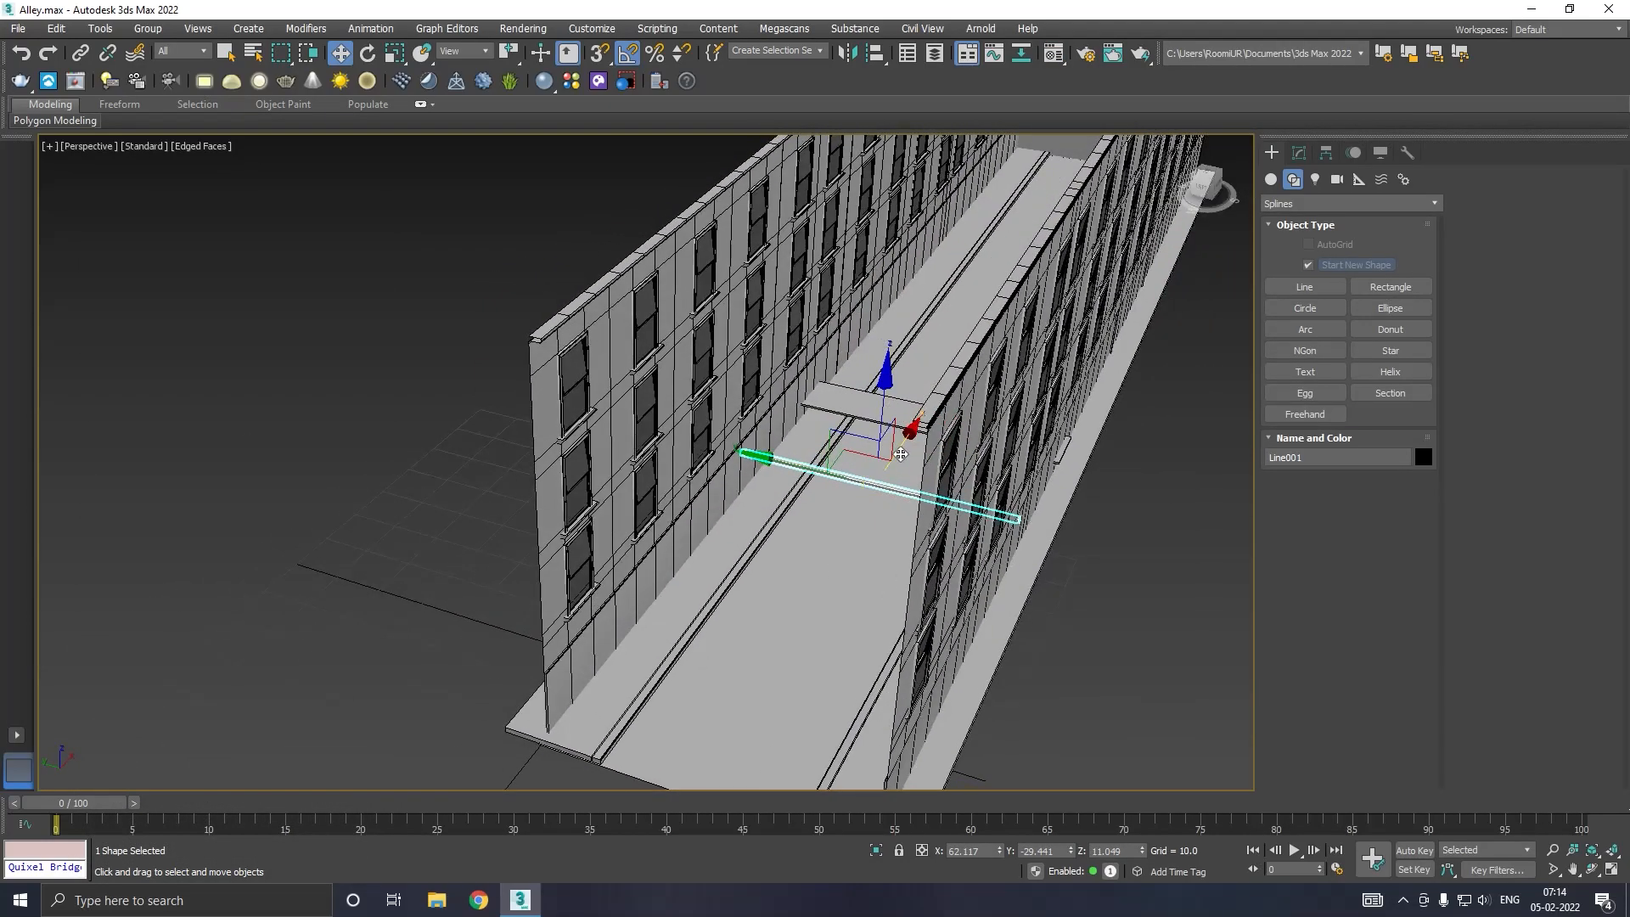
scroll(899, 447, up, 5)
drag(798, 579, 1159, 306)
middle_drag(1004, 367, 716, 611)
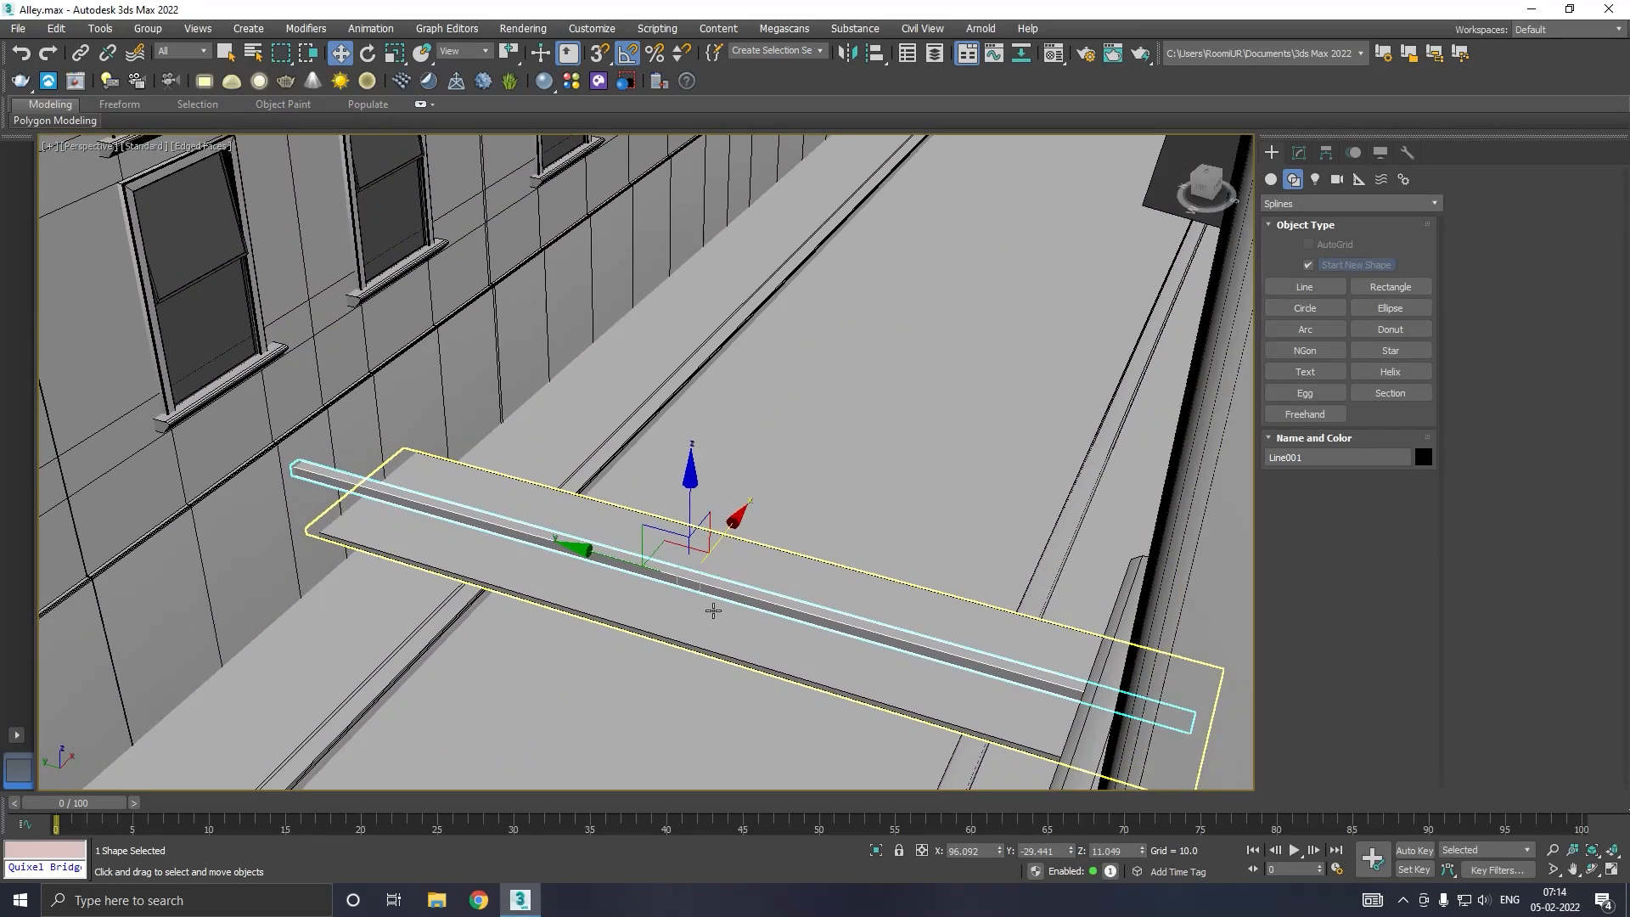
scroll(717, 614, up, 3)
Step: Switch the line's rendered cross-section to radial and reduce its thickness to make a thin round bar
click(1299, 153)
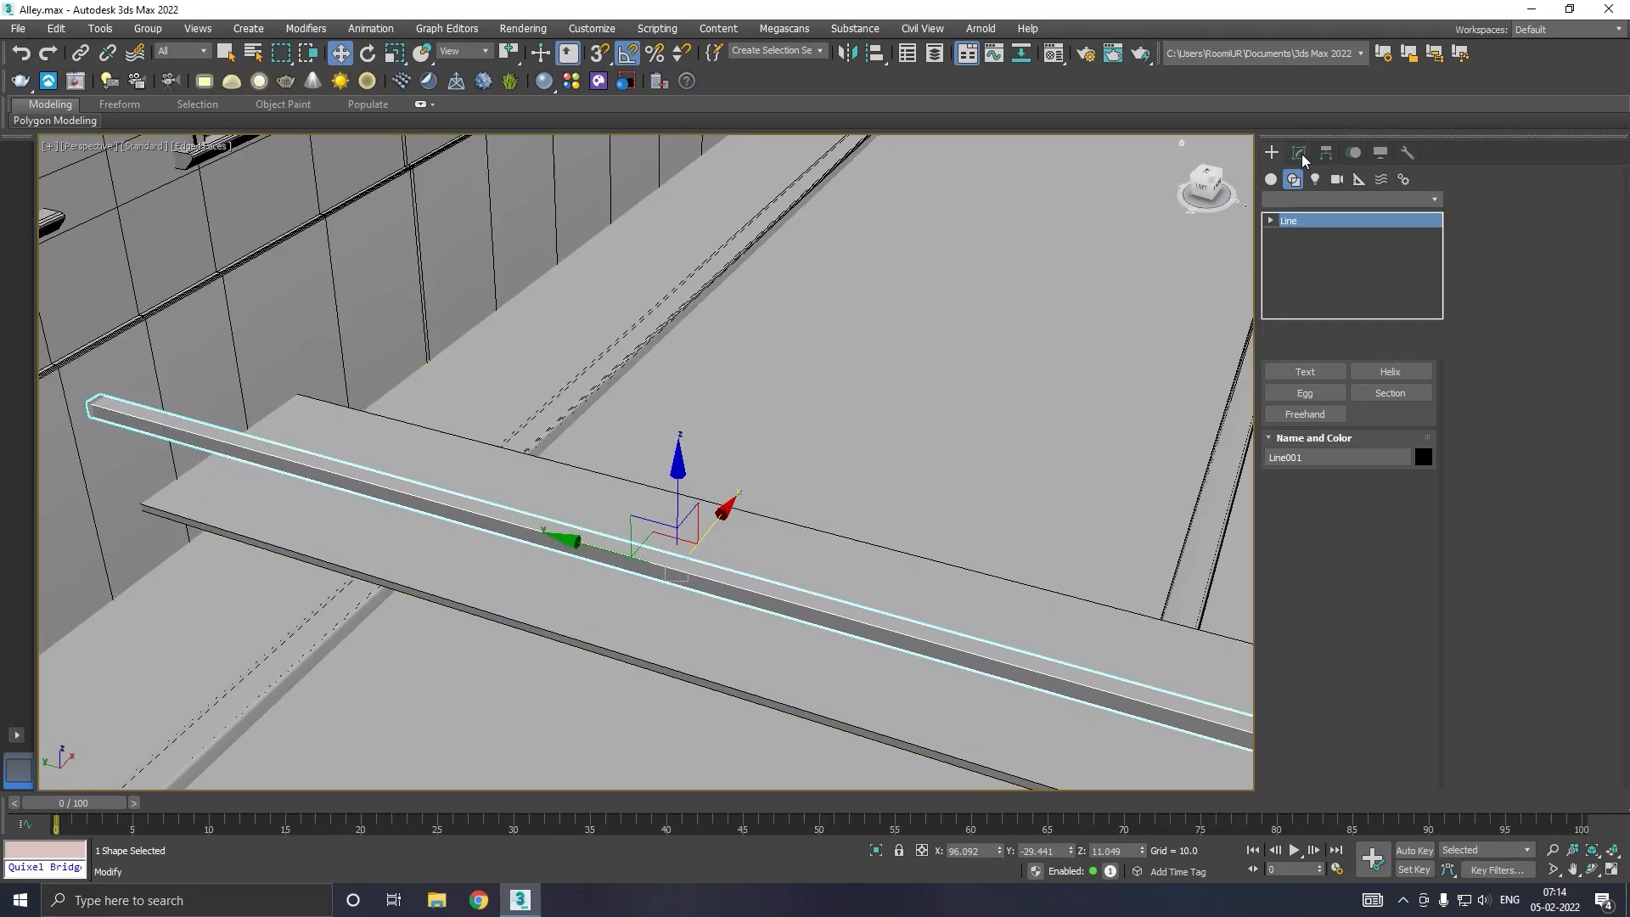
click(1312, 492)
drag(1396, 505, 1395, 540)
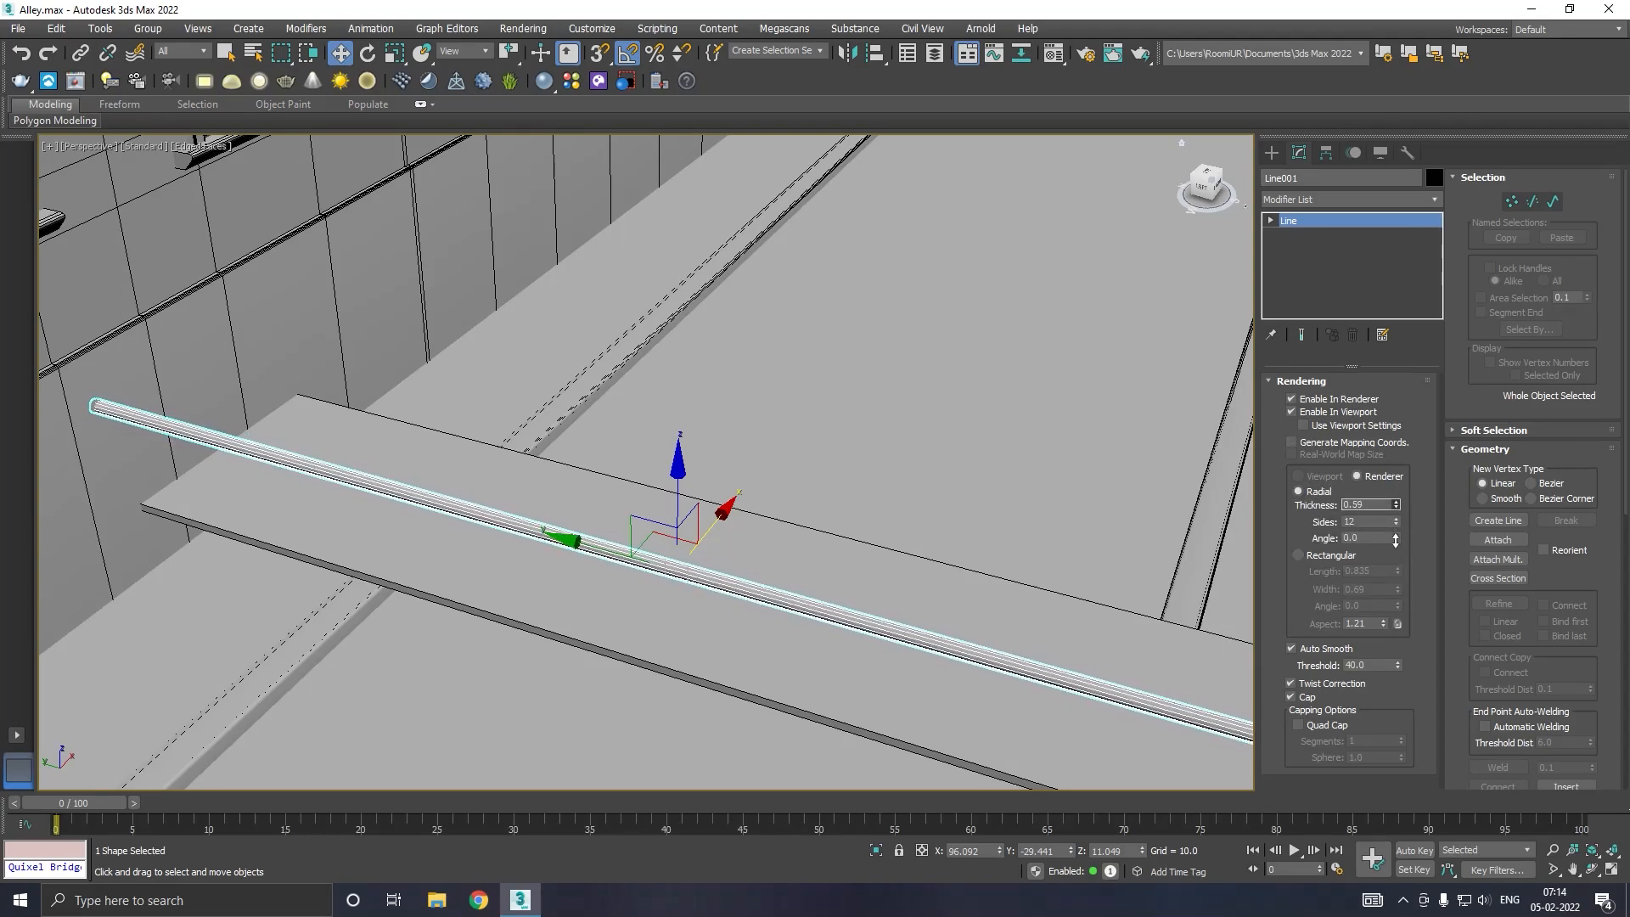
Step: Isolate the round bar together with the slab and view them from the top
ctrl+click(617, 626)
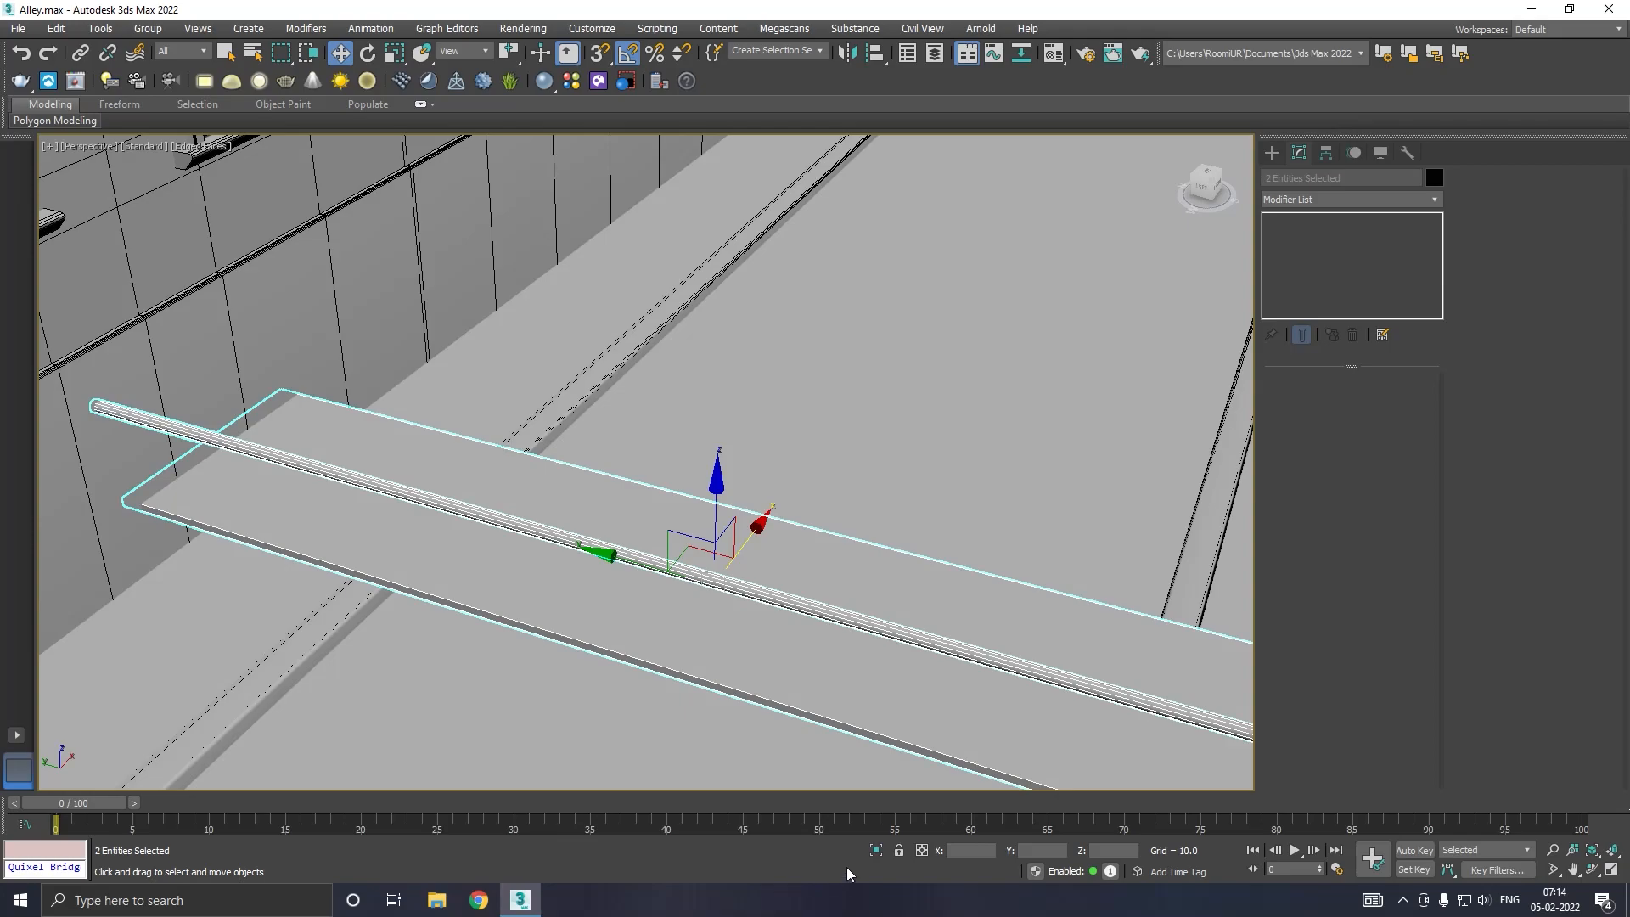
click(876, 850)
key(y)
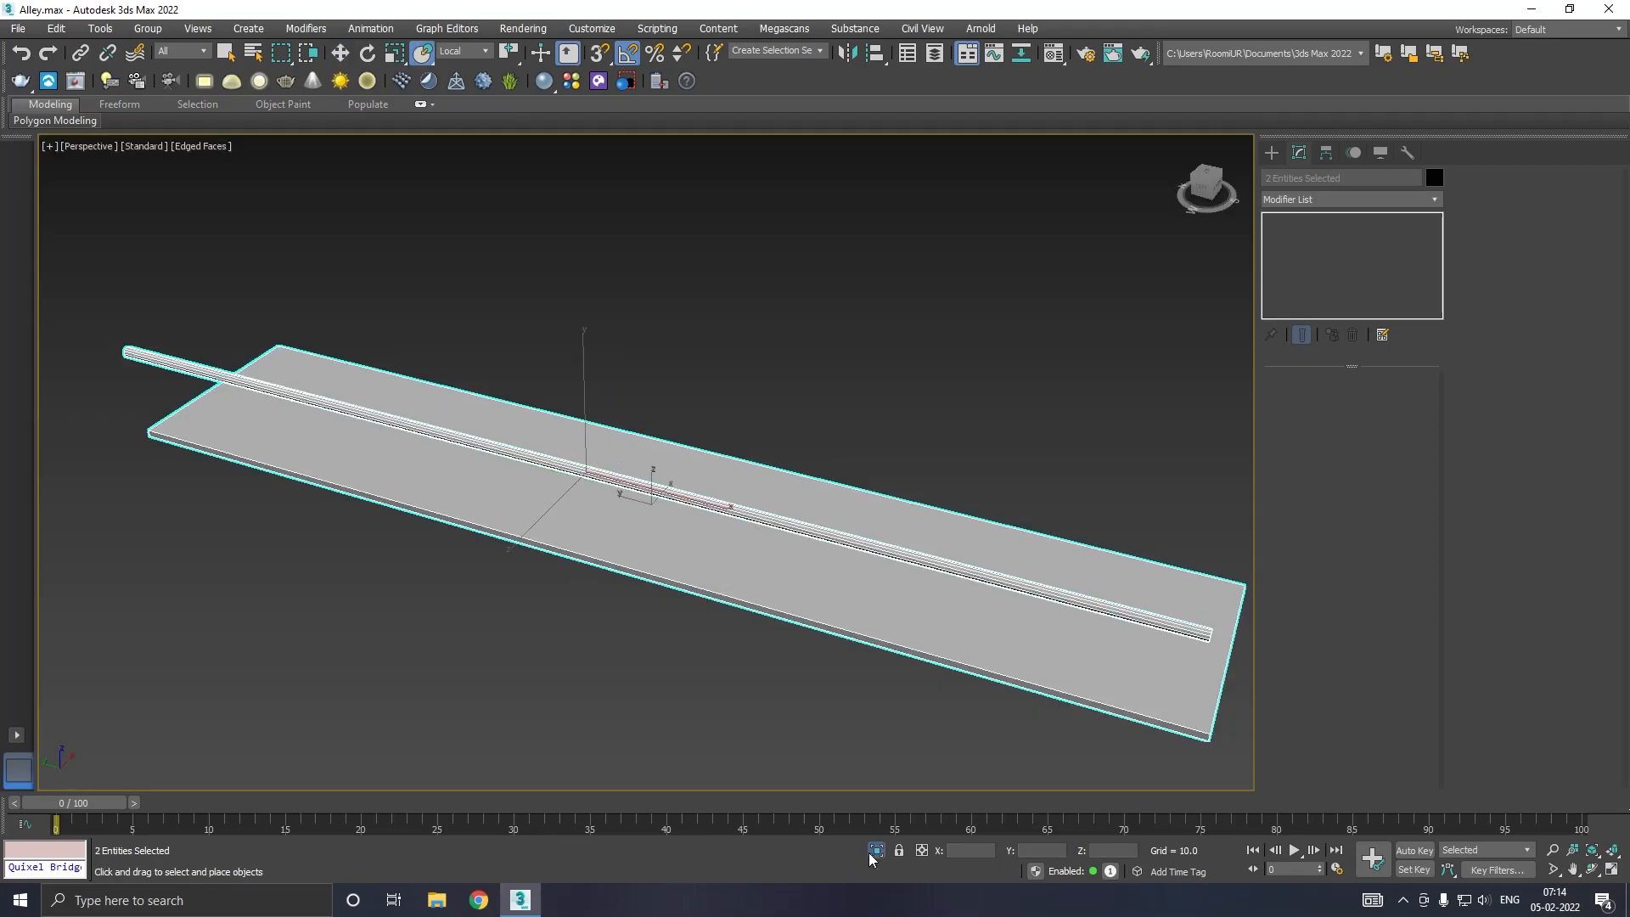
key(t)
right_click(593, 597)
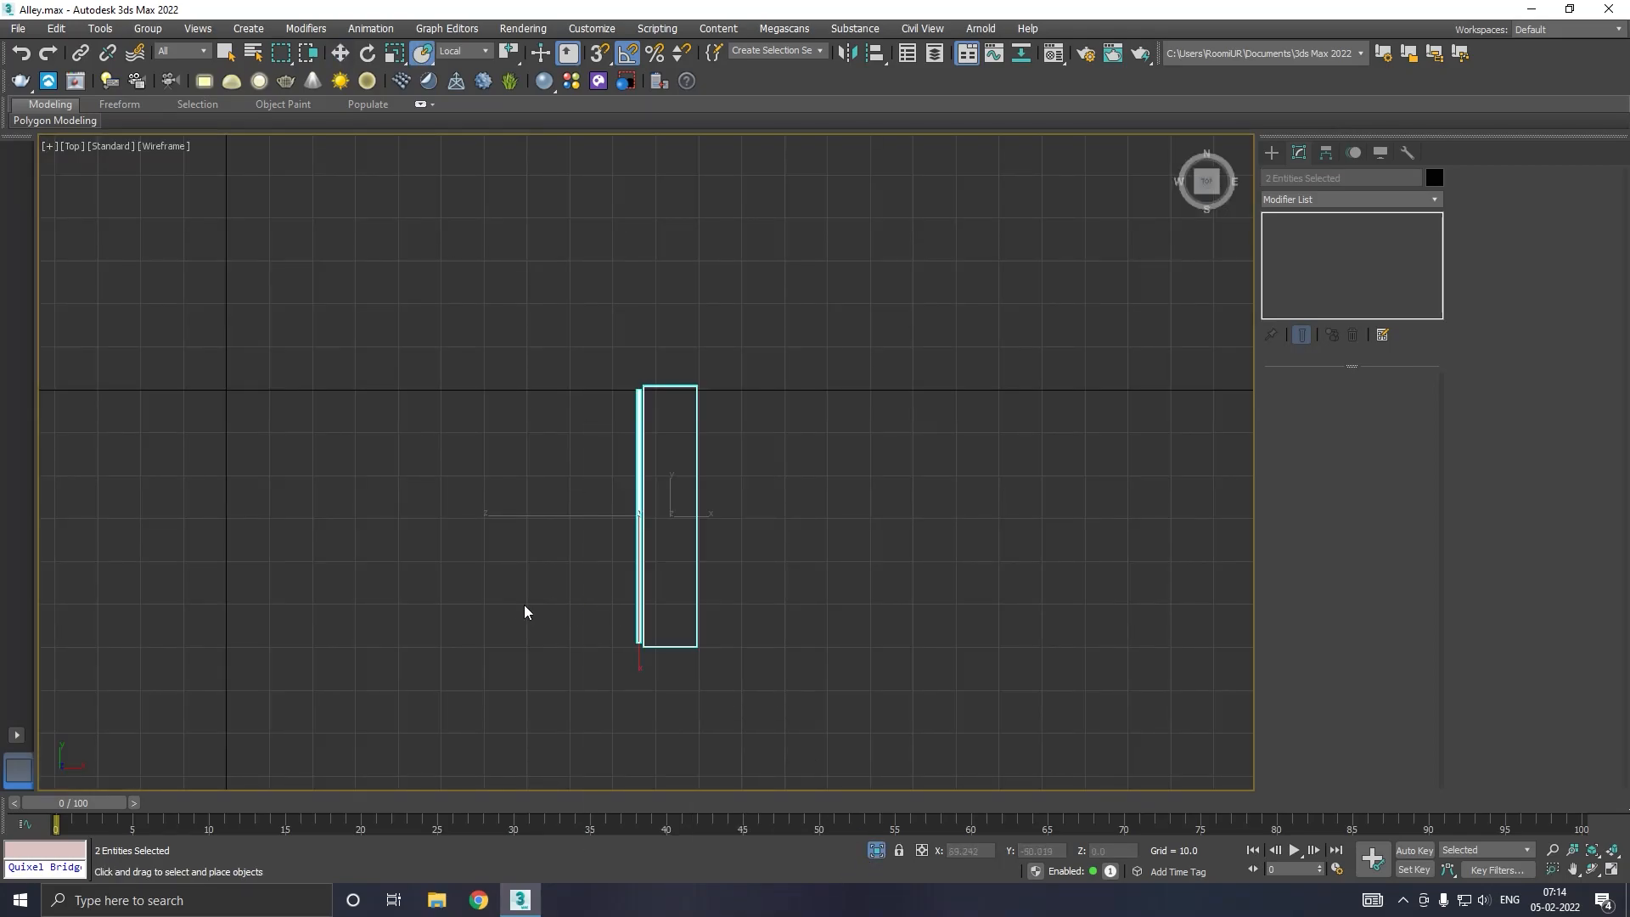
Step: Move the round bar along X to about 98.4 so it lies just inside the slab's long edge
key(e)
key(w)
scroll(659, 538, up, 5)
click(618, 530)
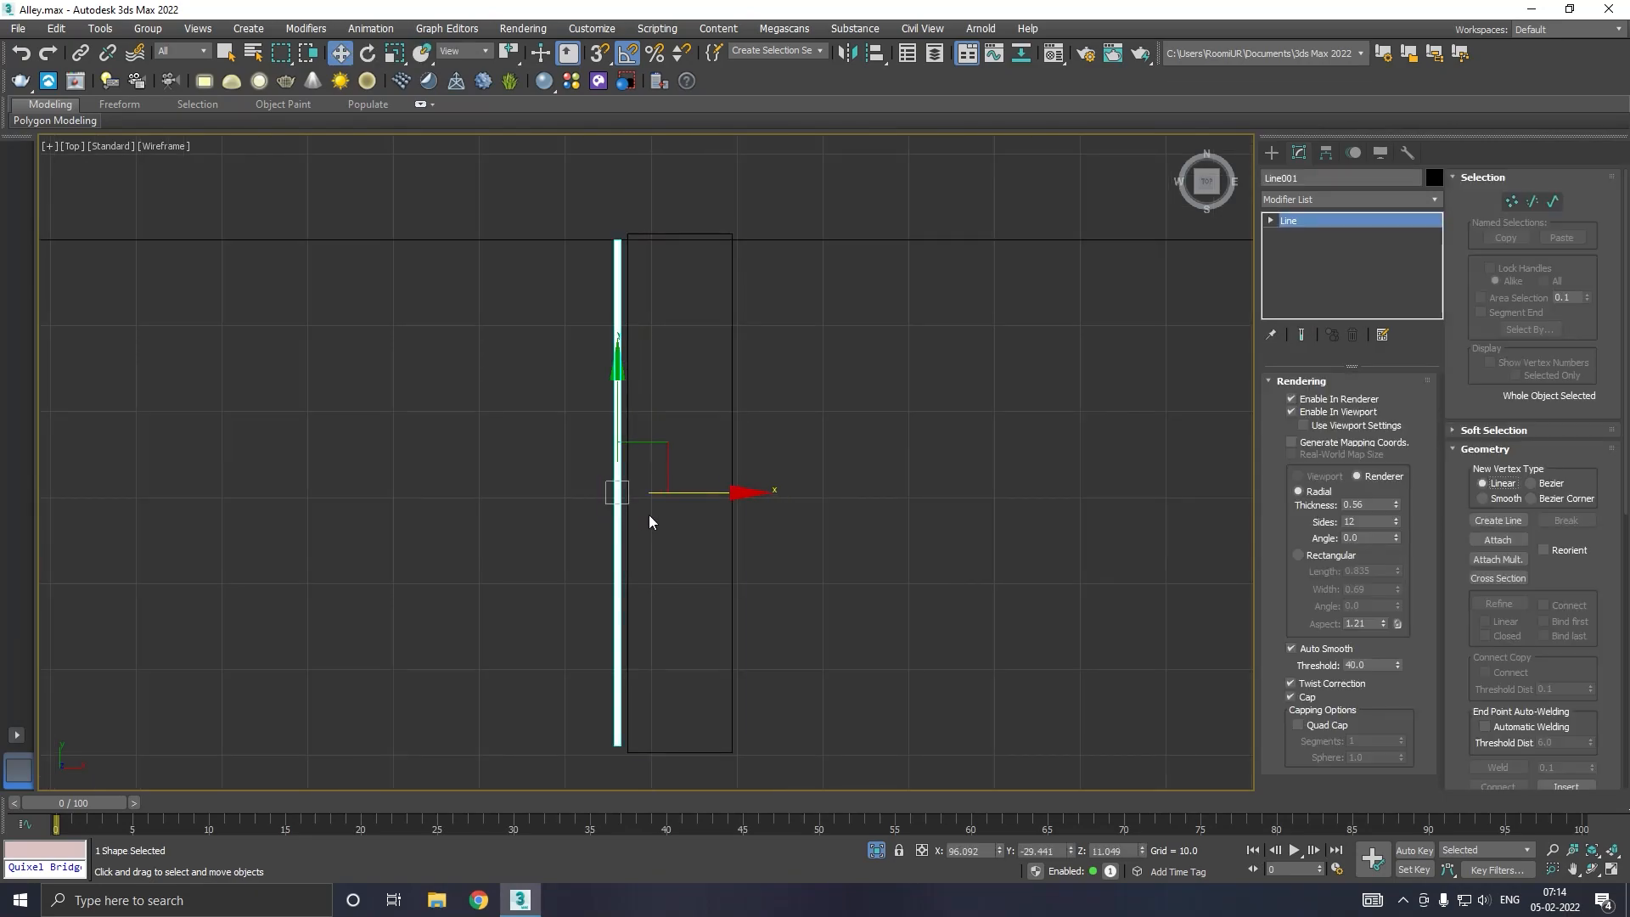
drag(718, 491, 738, 486)
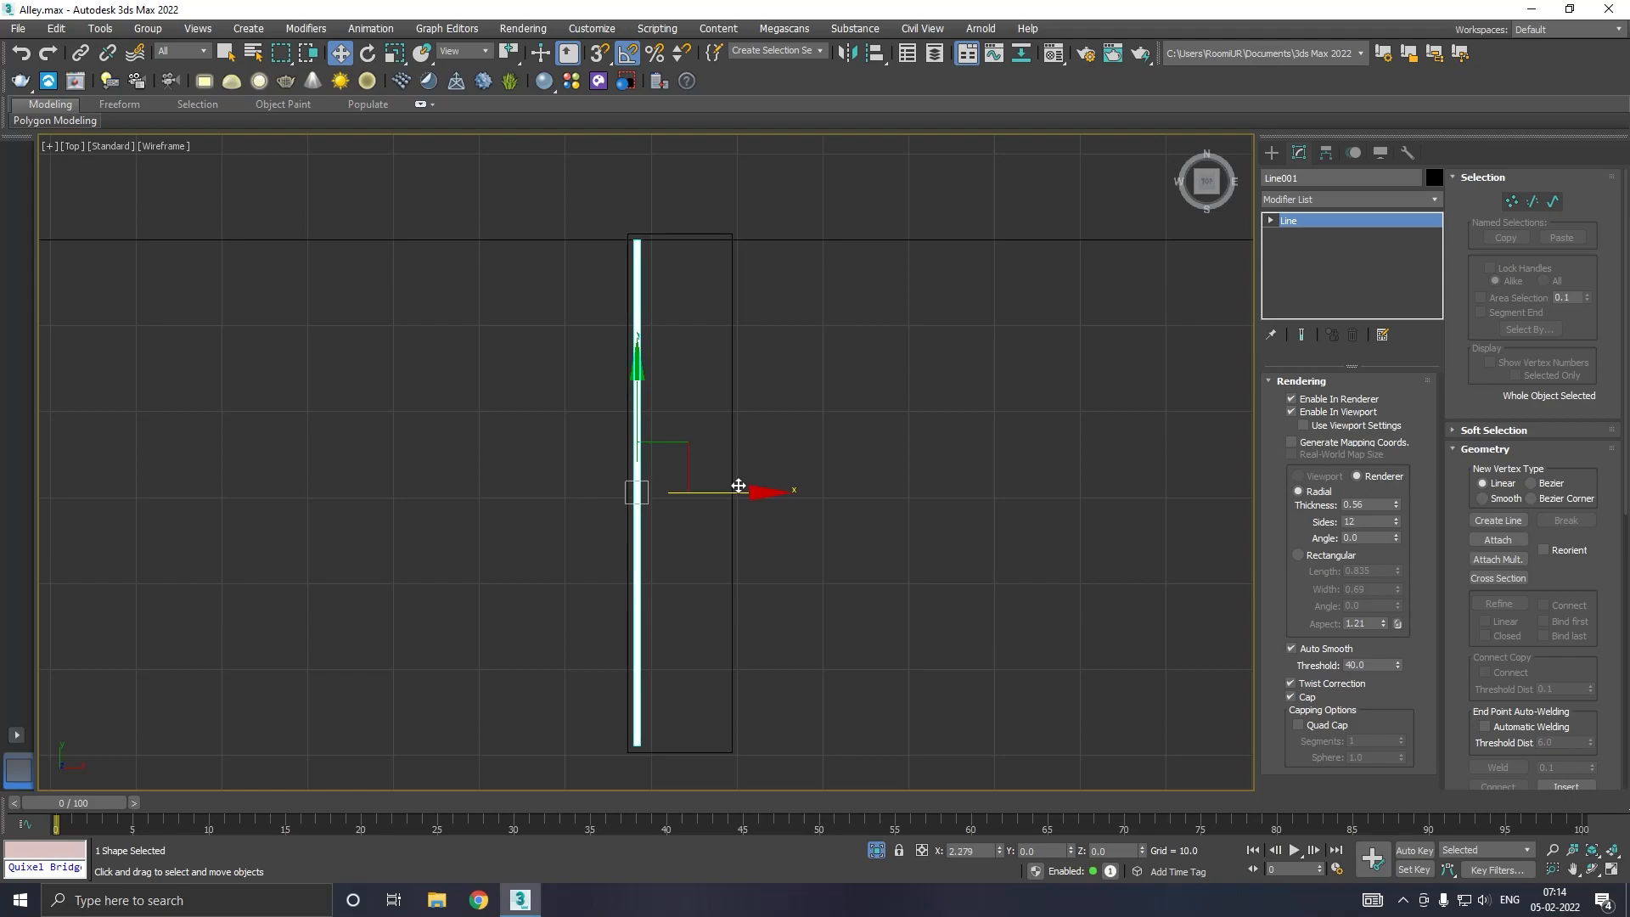
Step: Reduce the bar's thickness to 0.28 and copy it to the slab's opposite long edge at about X 109.1
scroll(629, 510, up, 3)
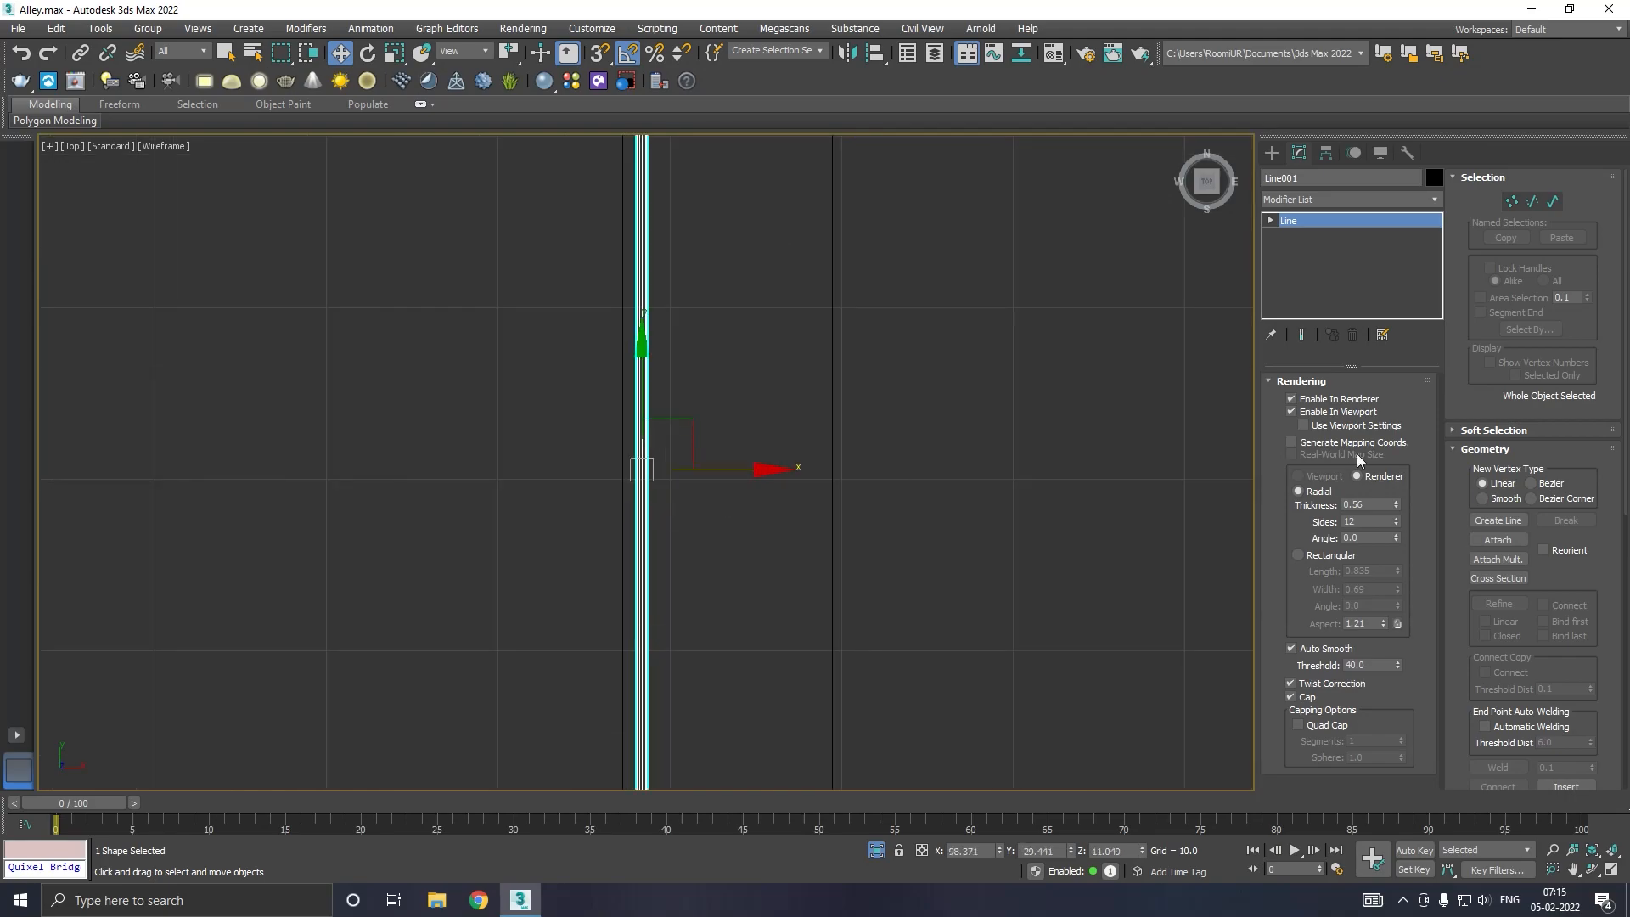
drag(1395, 507, 1394, 525)
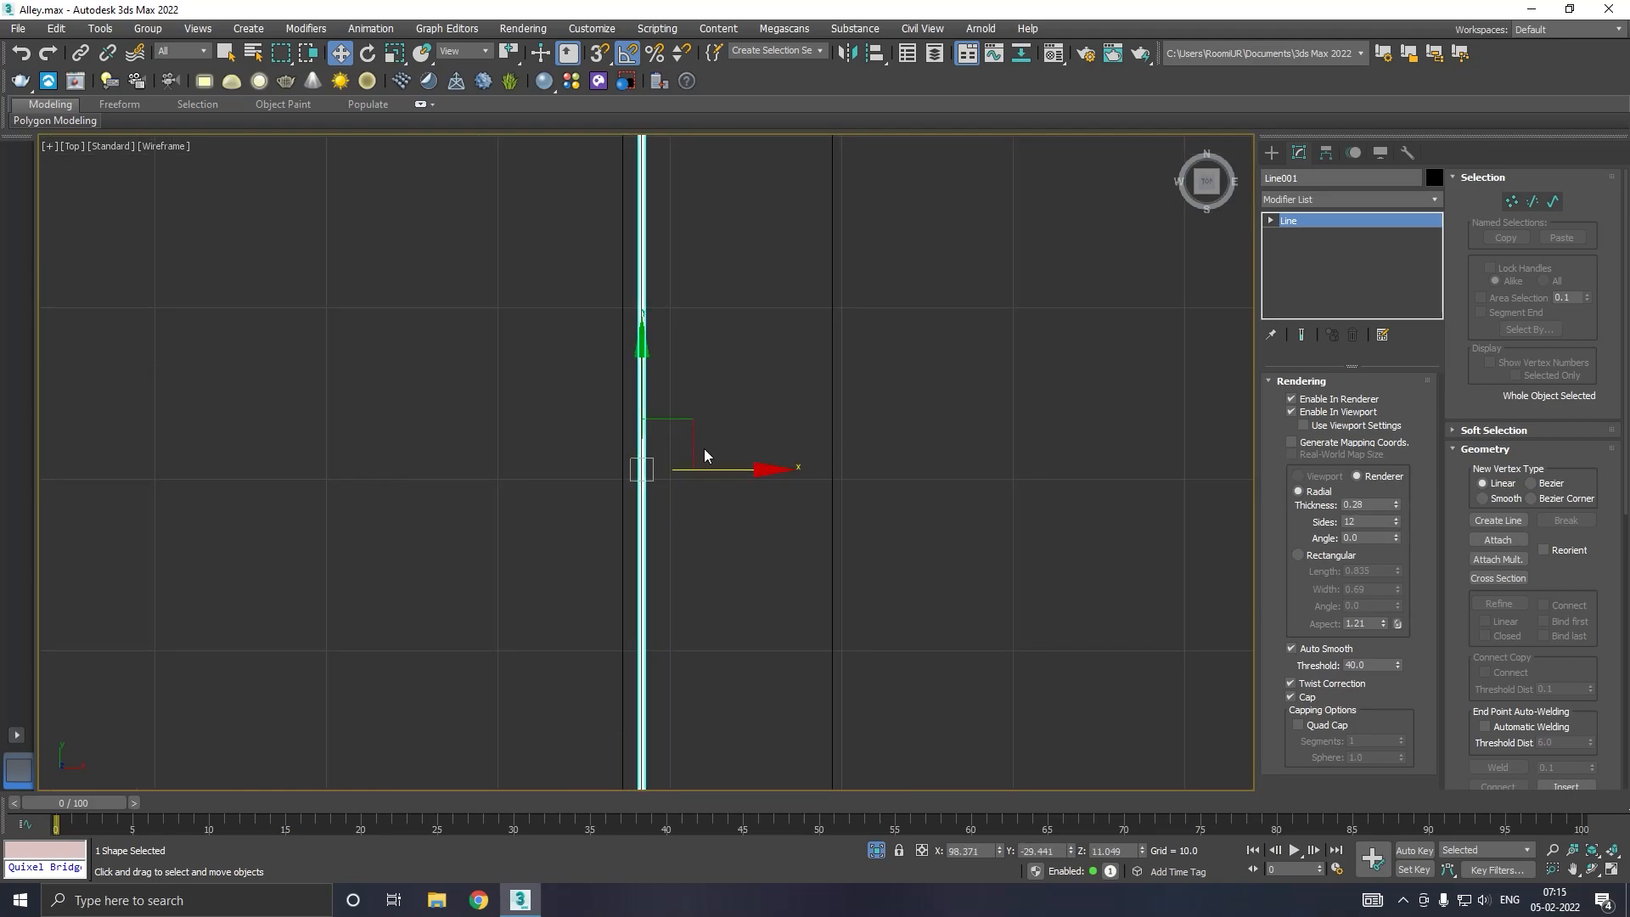
shift+drag(713, 473, 902, 435)
click(812, 521)
Step: In the left view, draw a vertical post from the slab up to the copied bar's end as part of the same shape
key(l)
scroll(892, 461, down, 3)
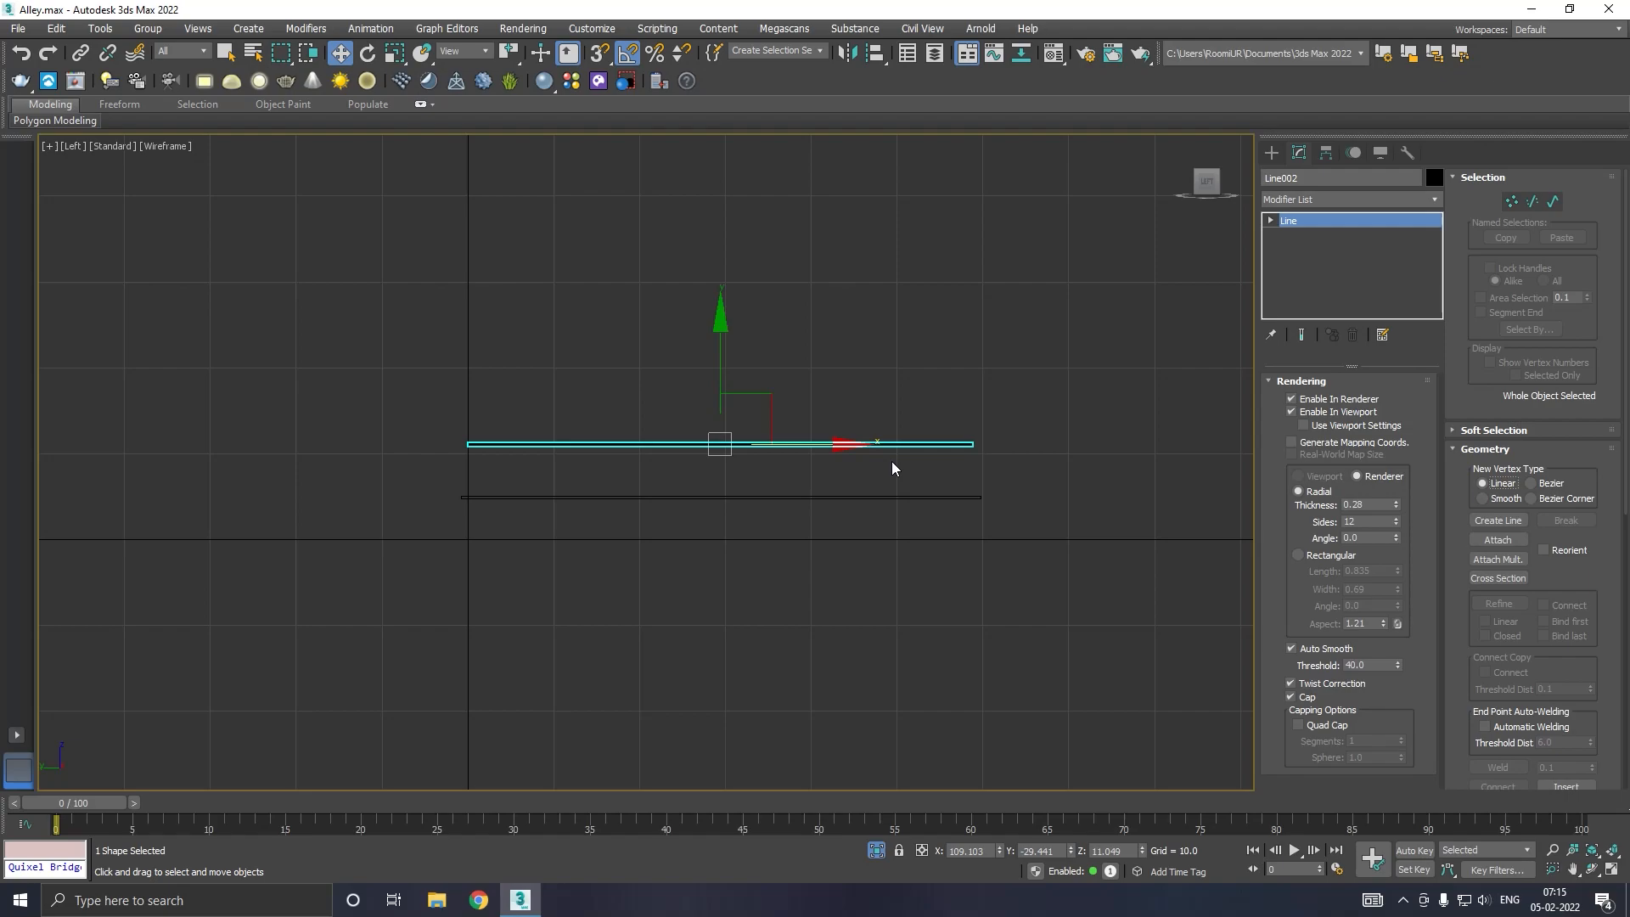
scroll(557, 459, up, 3)
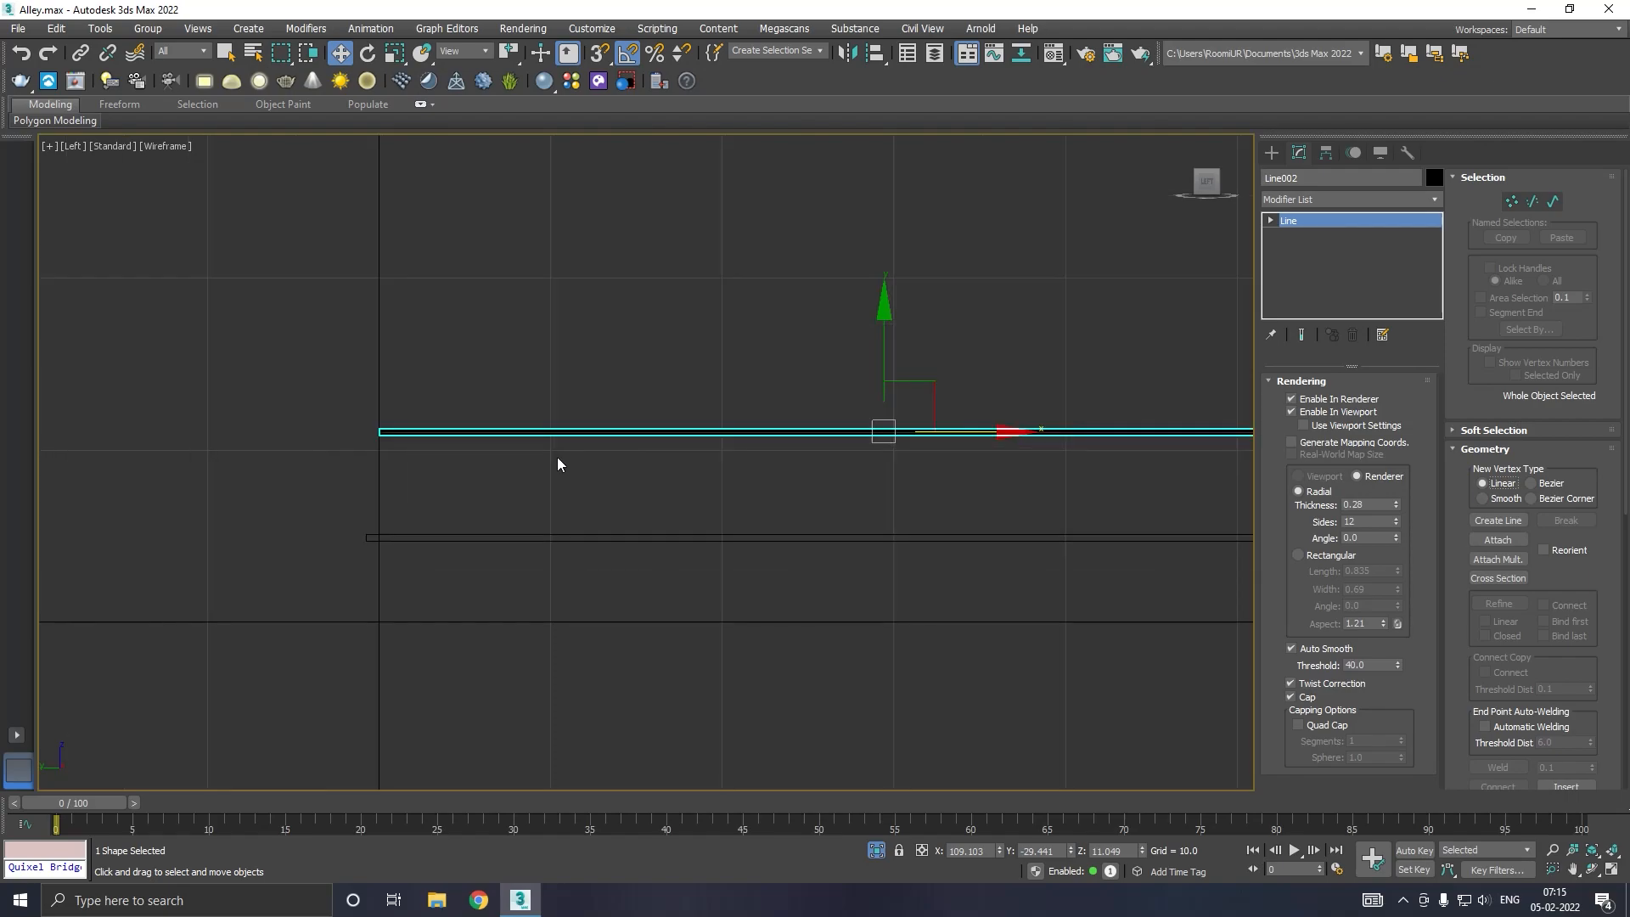
click(1271, 152)
click(1305, 287)
click(1308, 265)
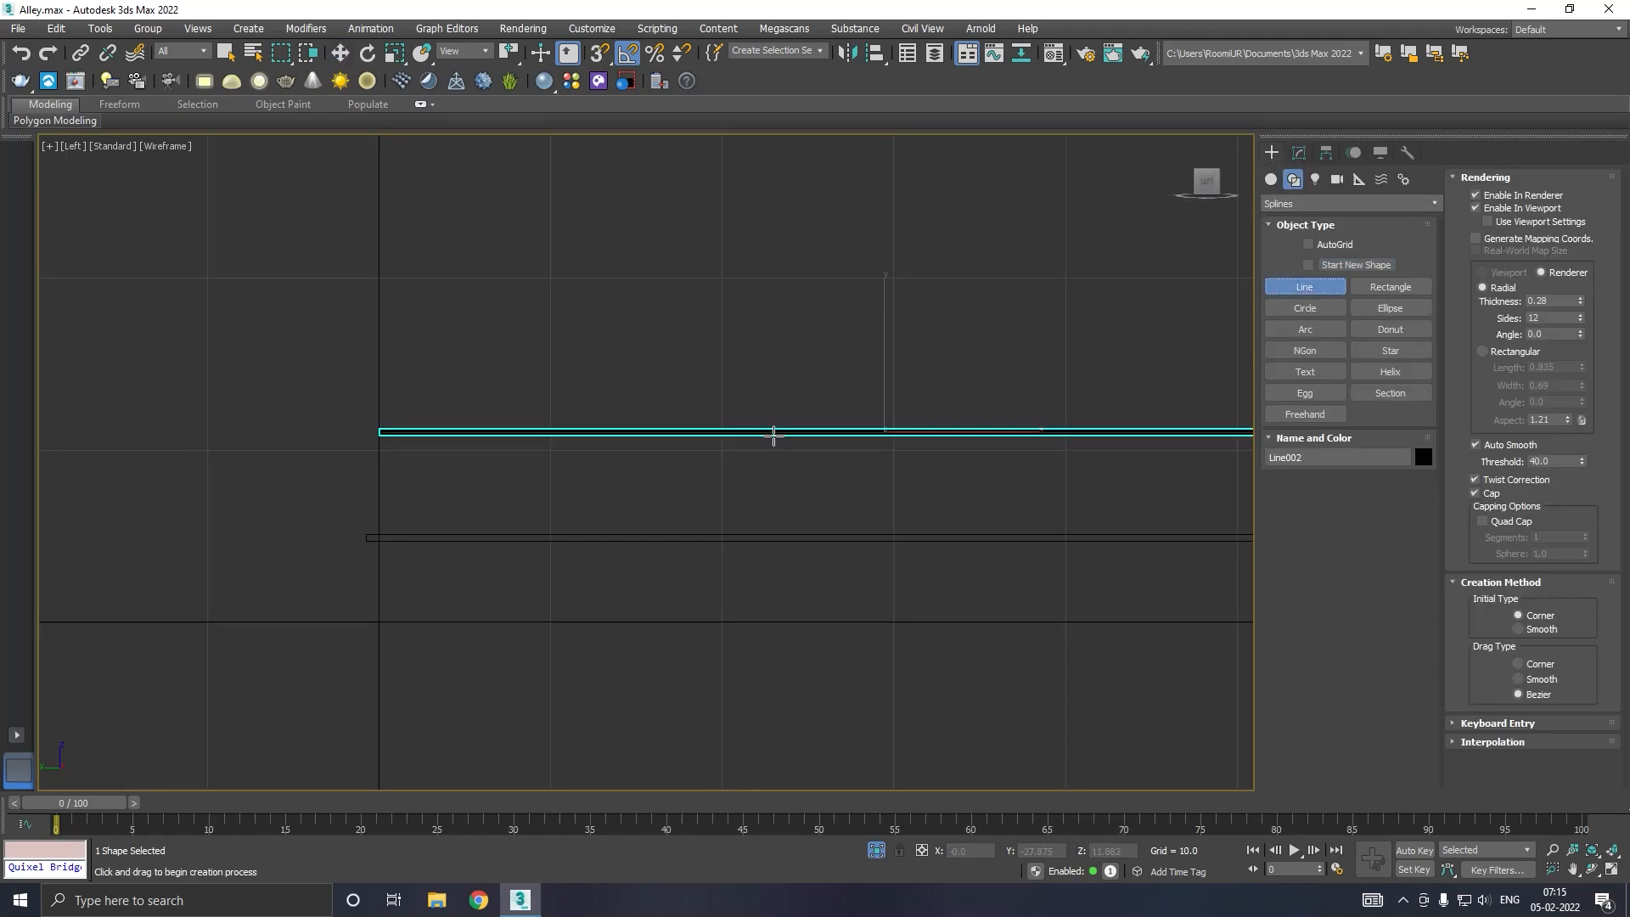
click(379, 534)
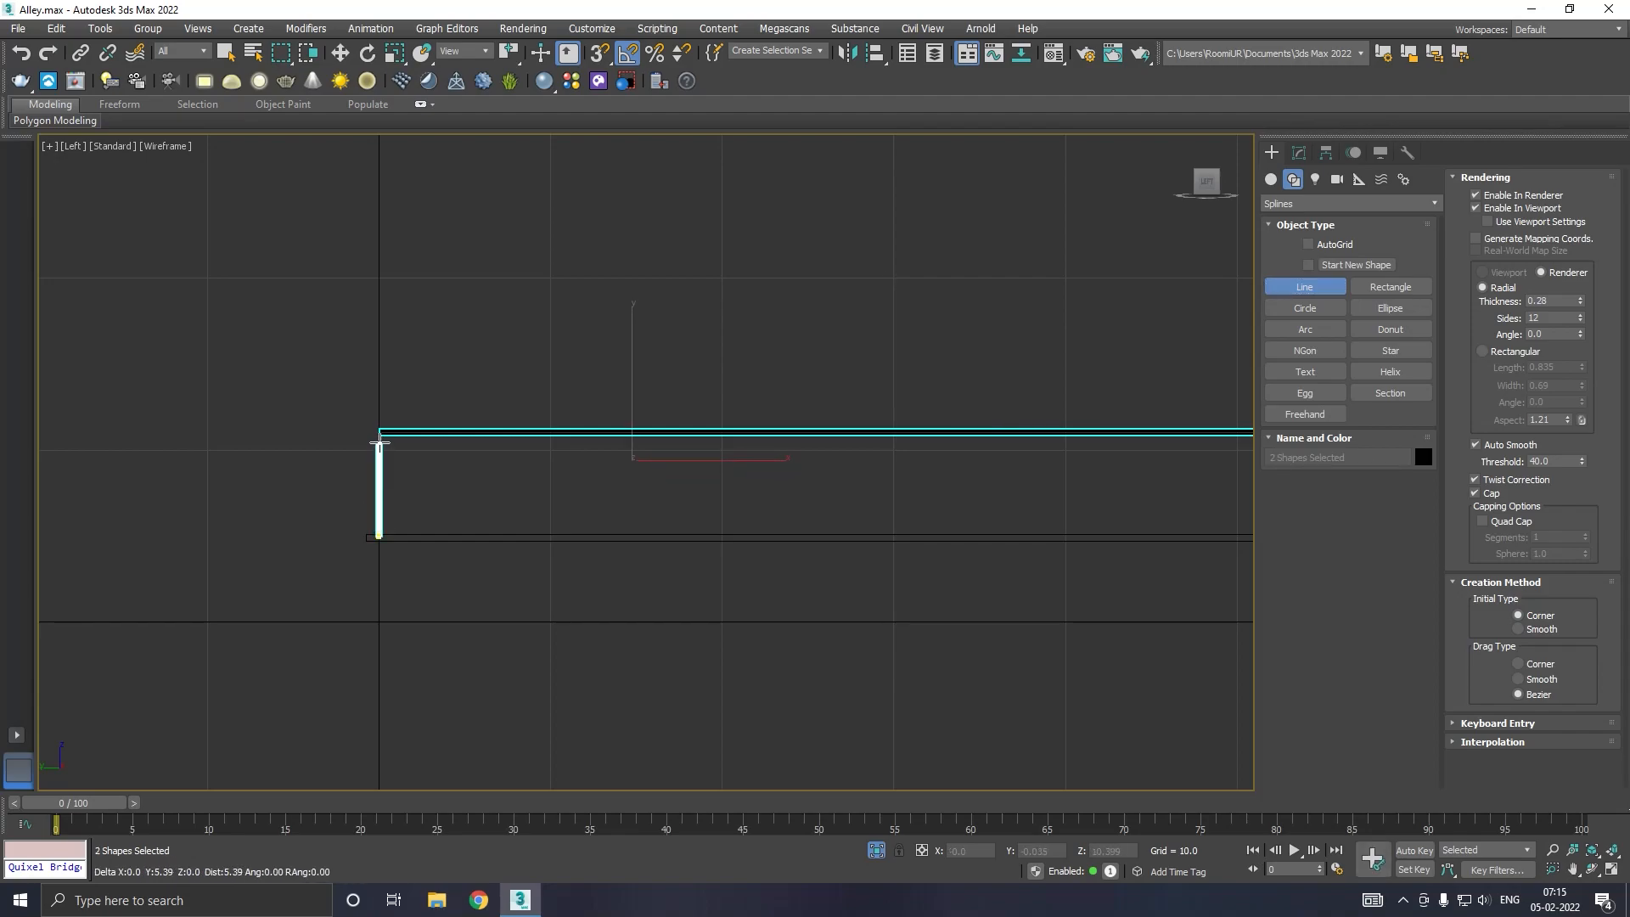
click(379, 427)
right_click(447, 437)
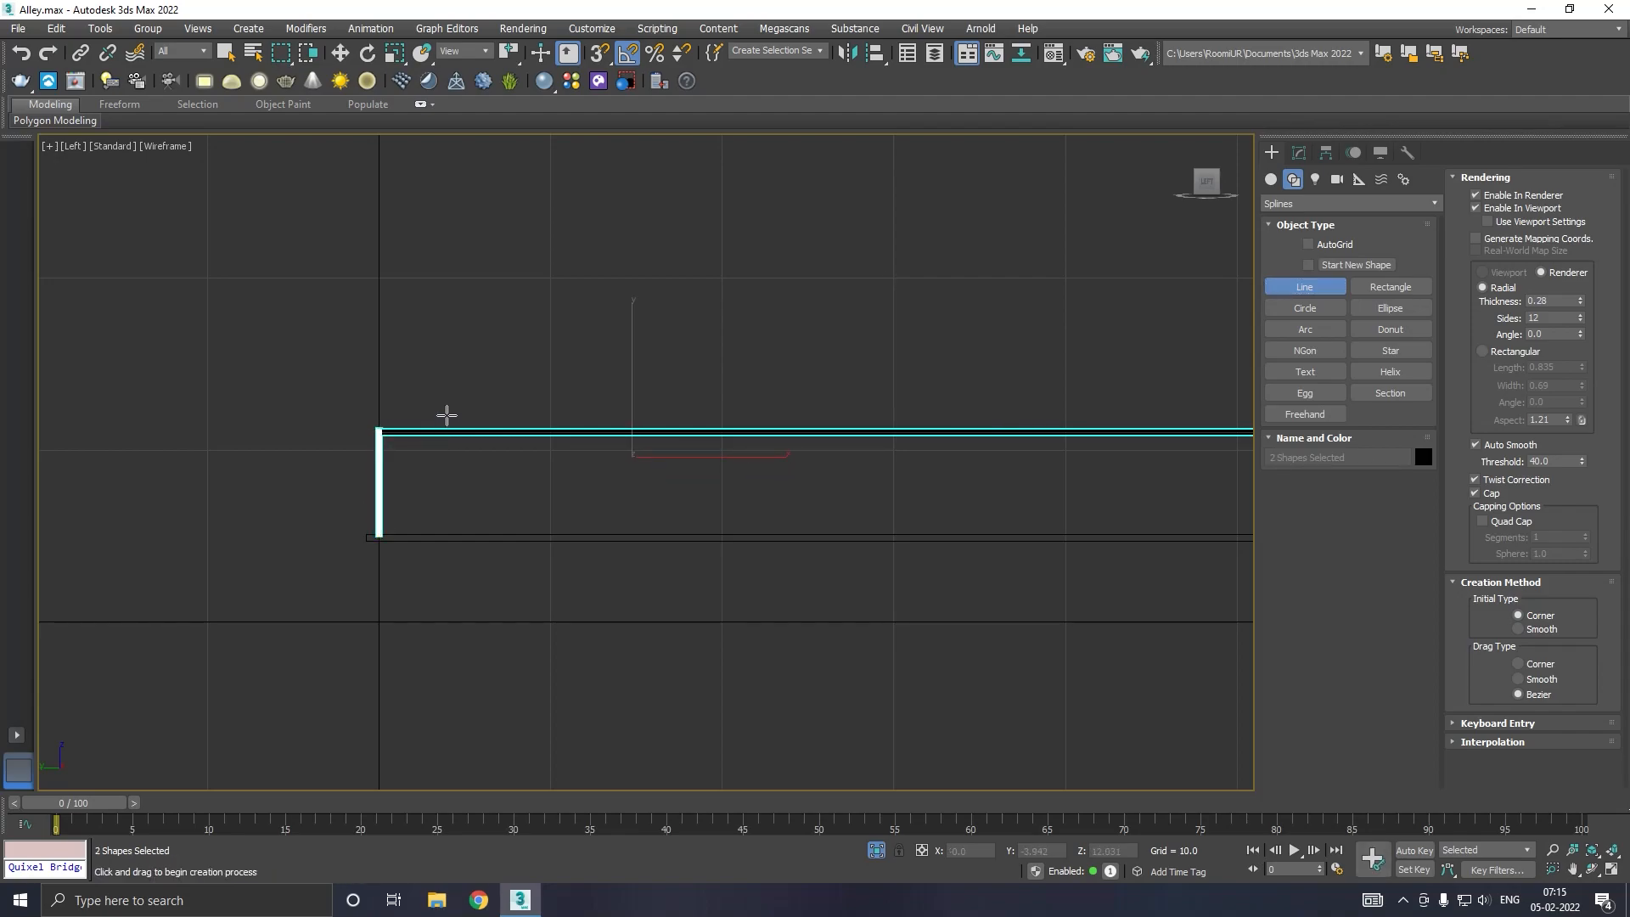
right_click(447, 418)
Step: Copy the vertical post segment to an intermediate position at about Y -35.1 and to the bar's far end at about Y -58.8
click(1299, 153)
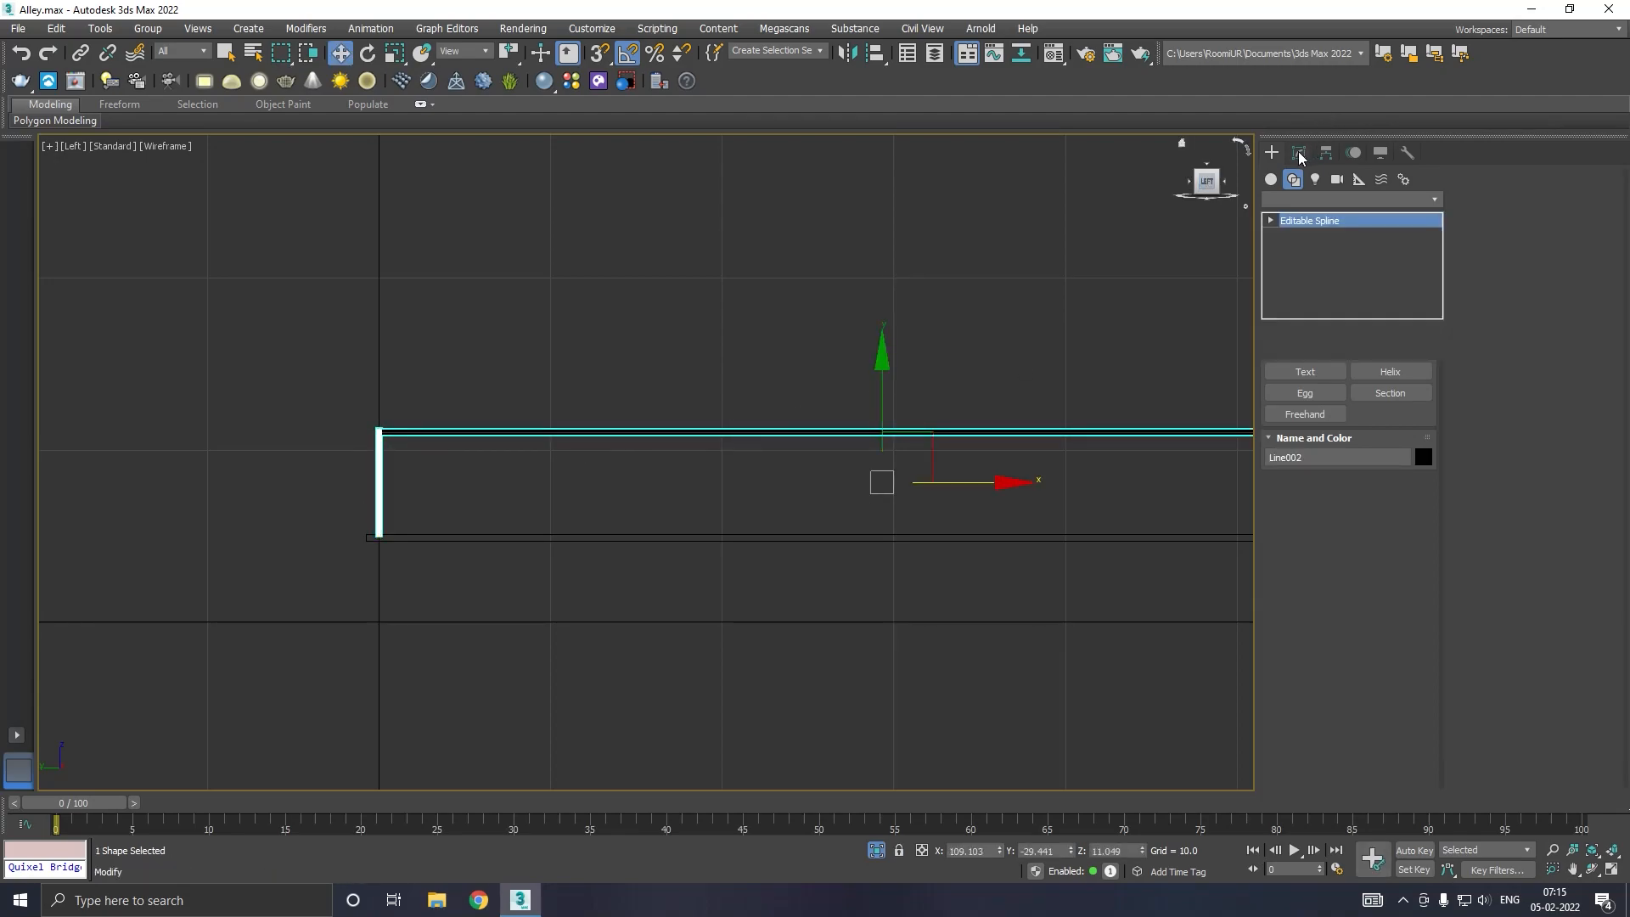
click(1270, 221)
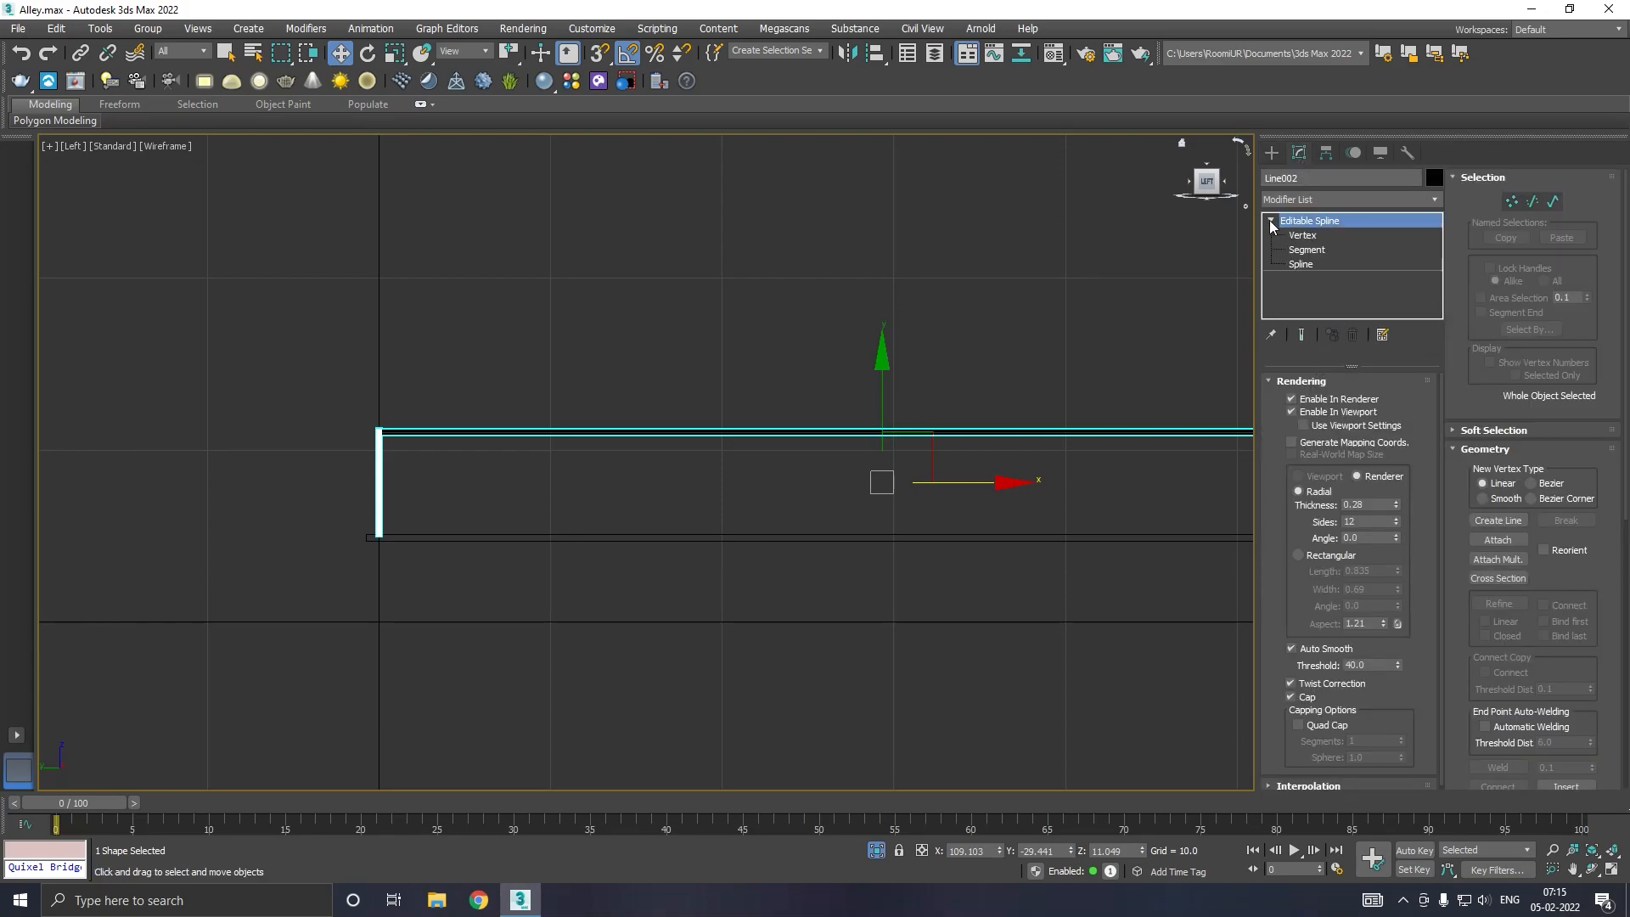
click(1290, 250)
click(379, 484)
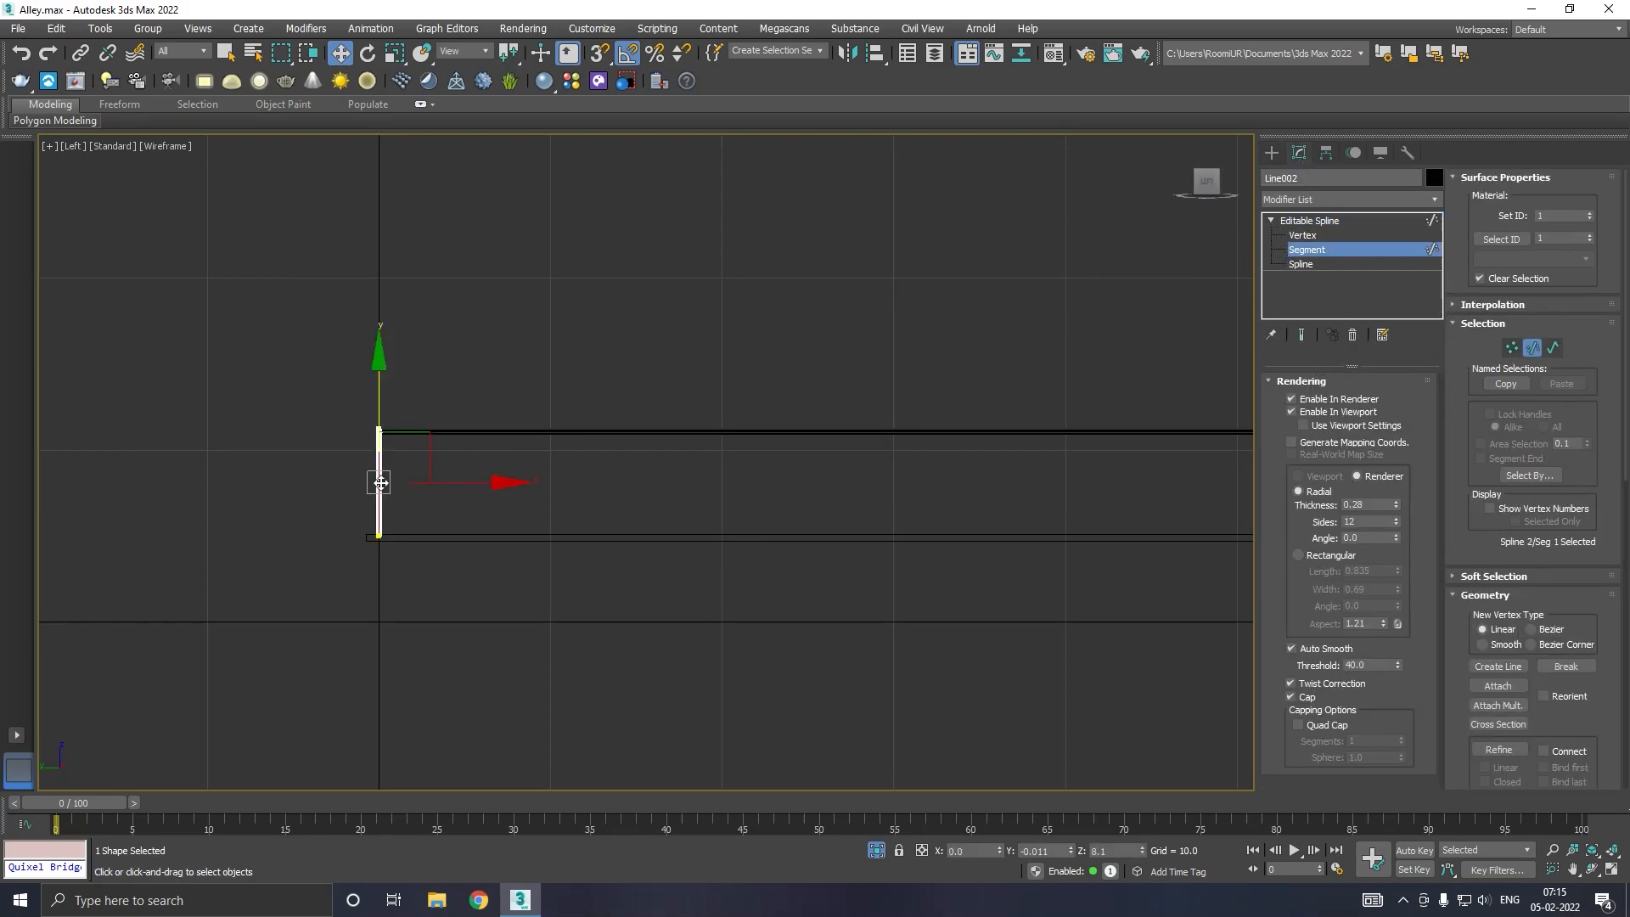
shift+drag(465, 484, 1054, 481)
middle_drag(1006, 492, 676, 517)
scroll(670, 516, down, 2)
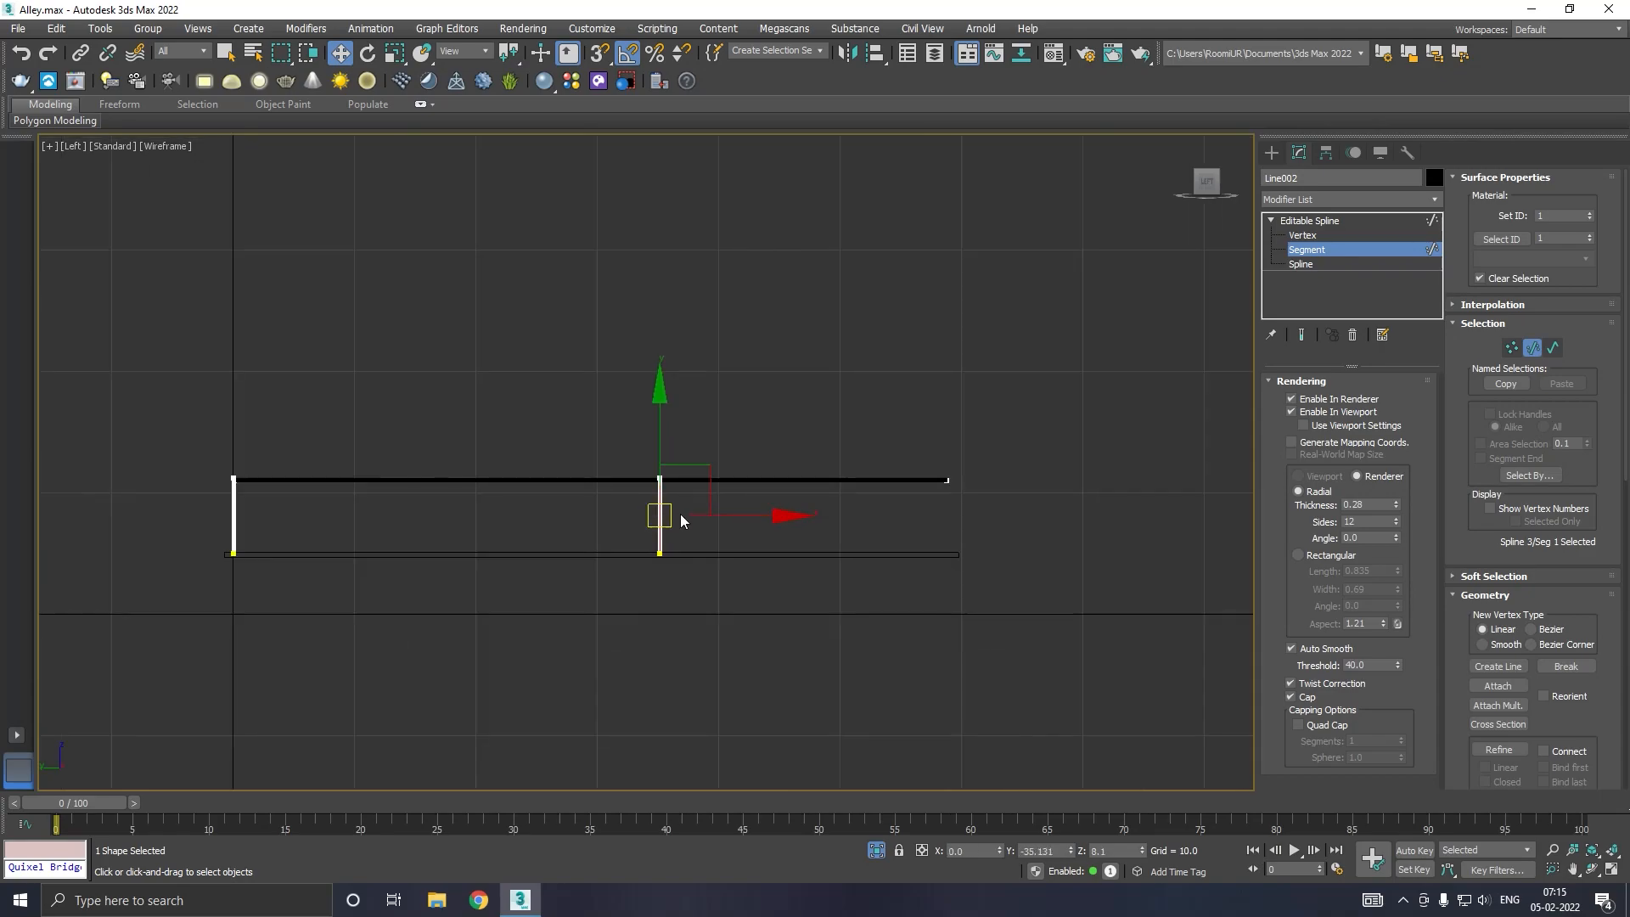
shift+drag(735, 516, 1026, 513)
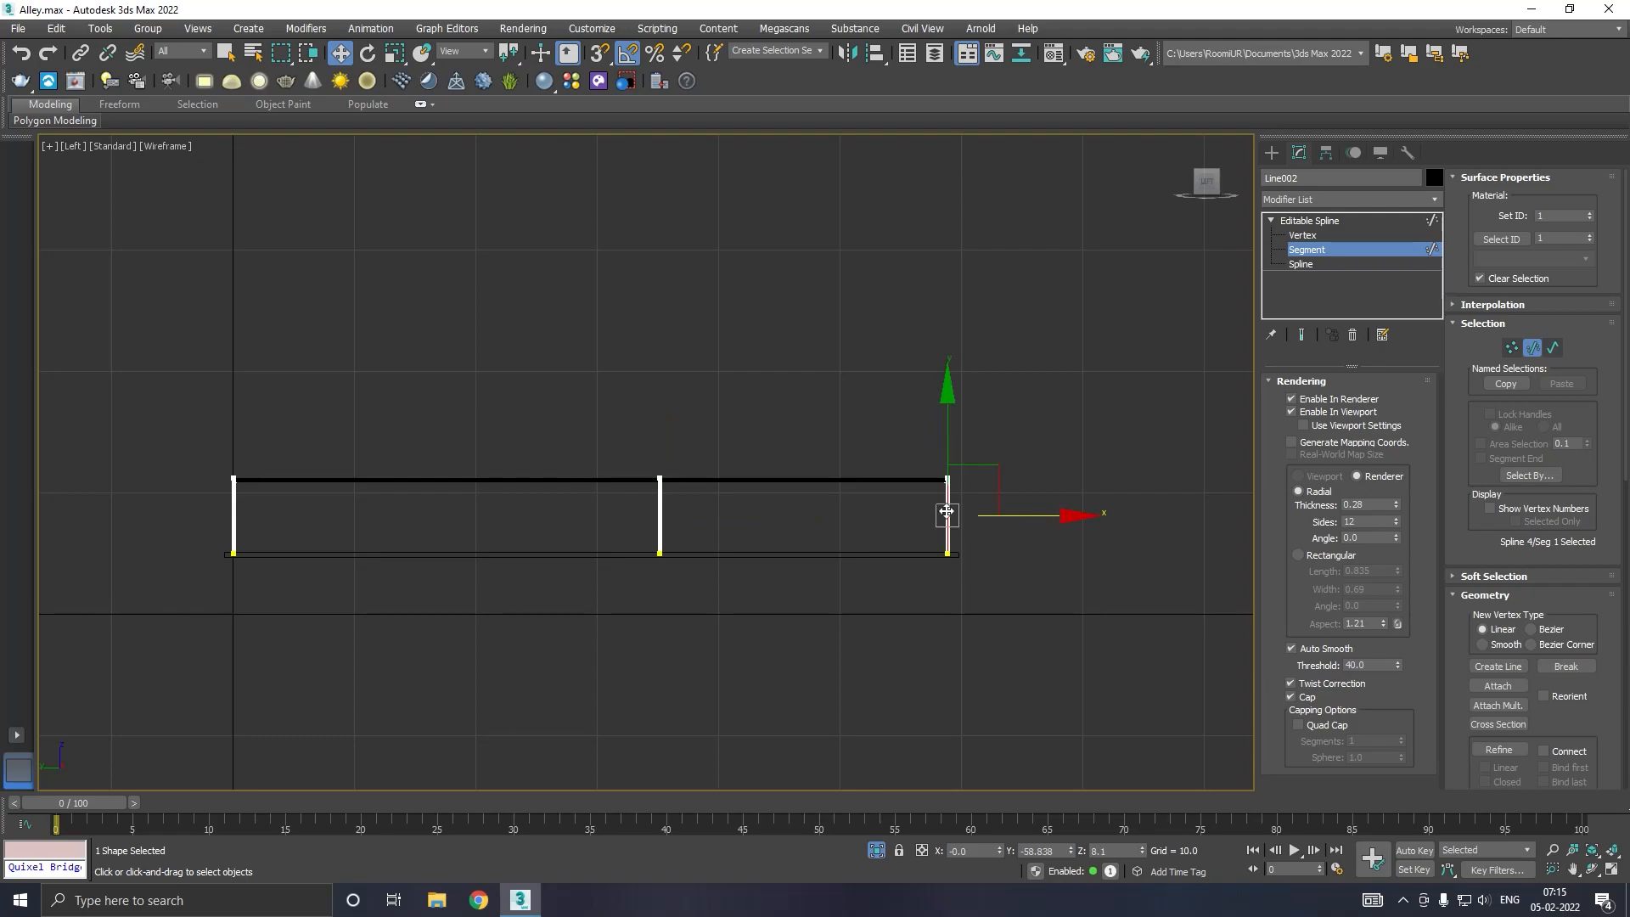
Step: Copy the top rail segment downward into two lower rails and duplicate the posts until the railing has nine
click(744, 482)
shift+drag(586, 391, 596, 455)
click(661, 543)
mouse_move(746, 519)
shift+mouse_down()
mouse_move(512, 516)
mouse_move(916, 511)
mouse_move(437, 510)
mouse_move(978, 514)
shift+mouse_up()
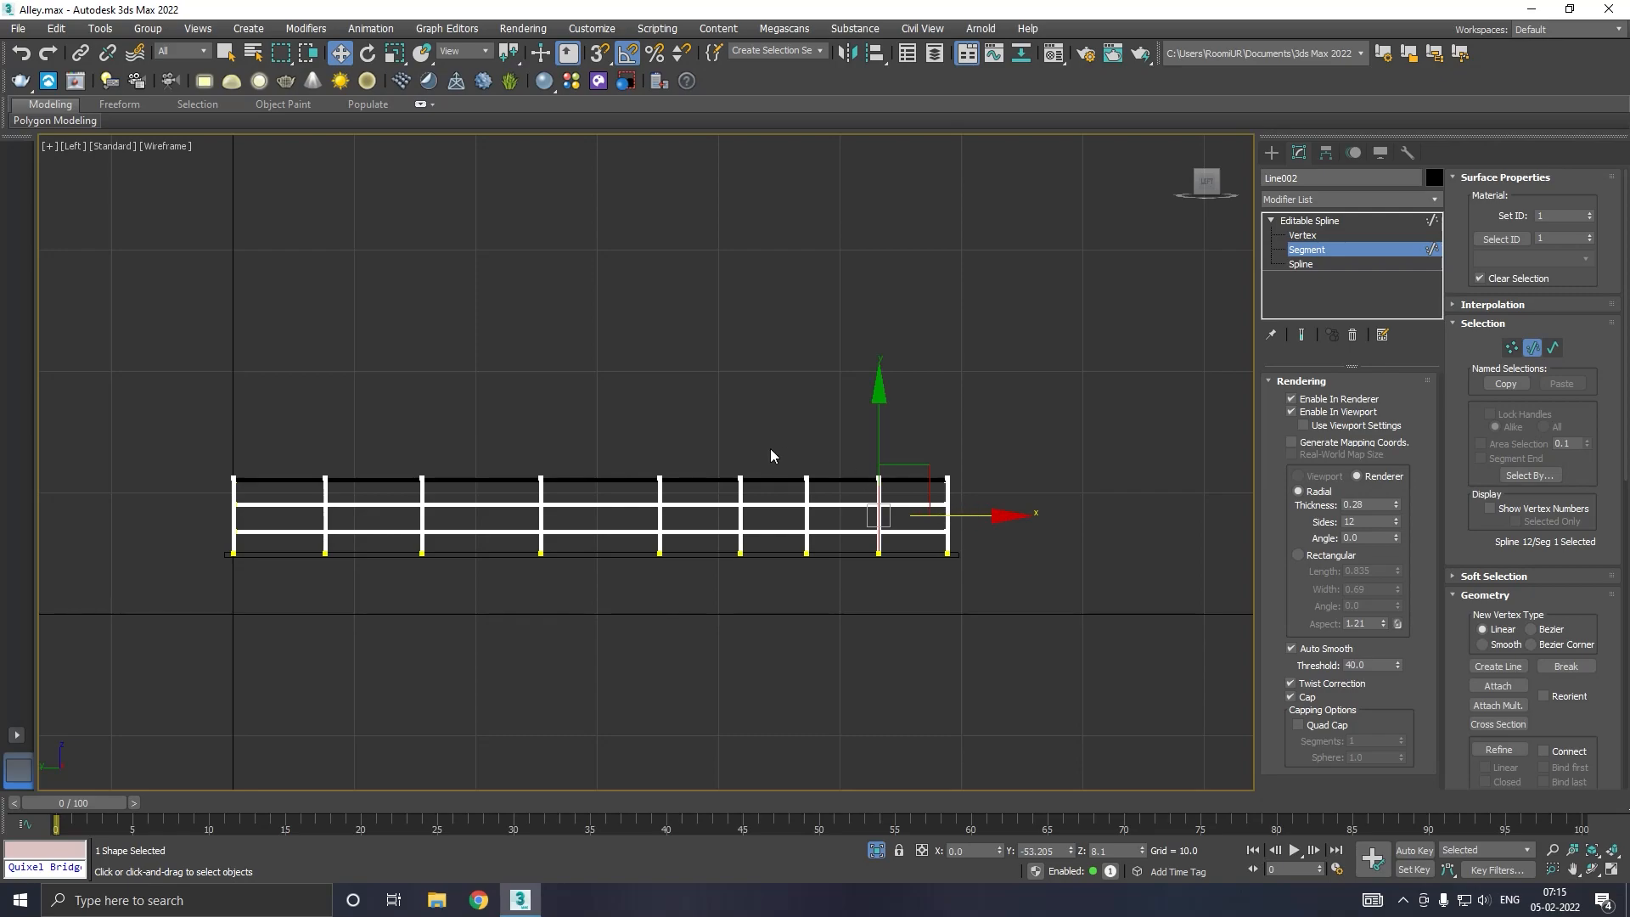
click(1316, 222)
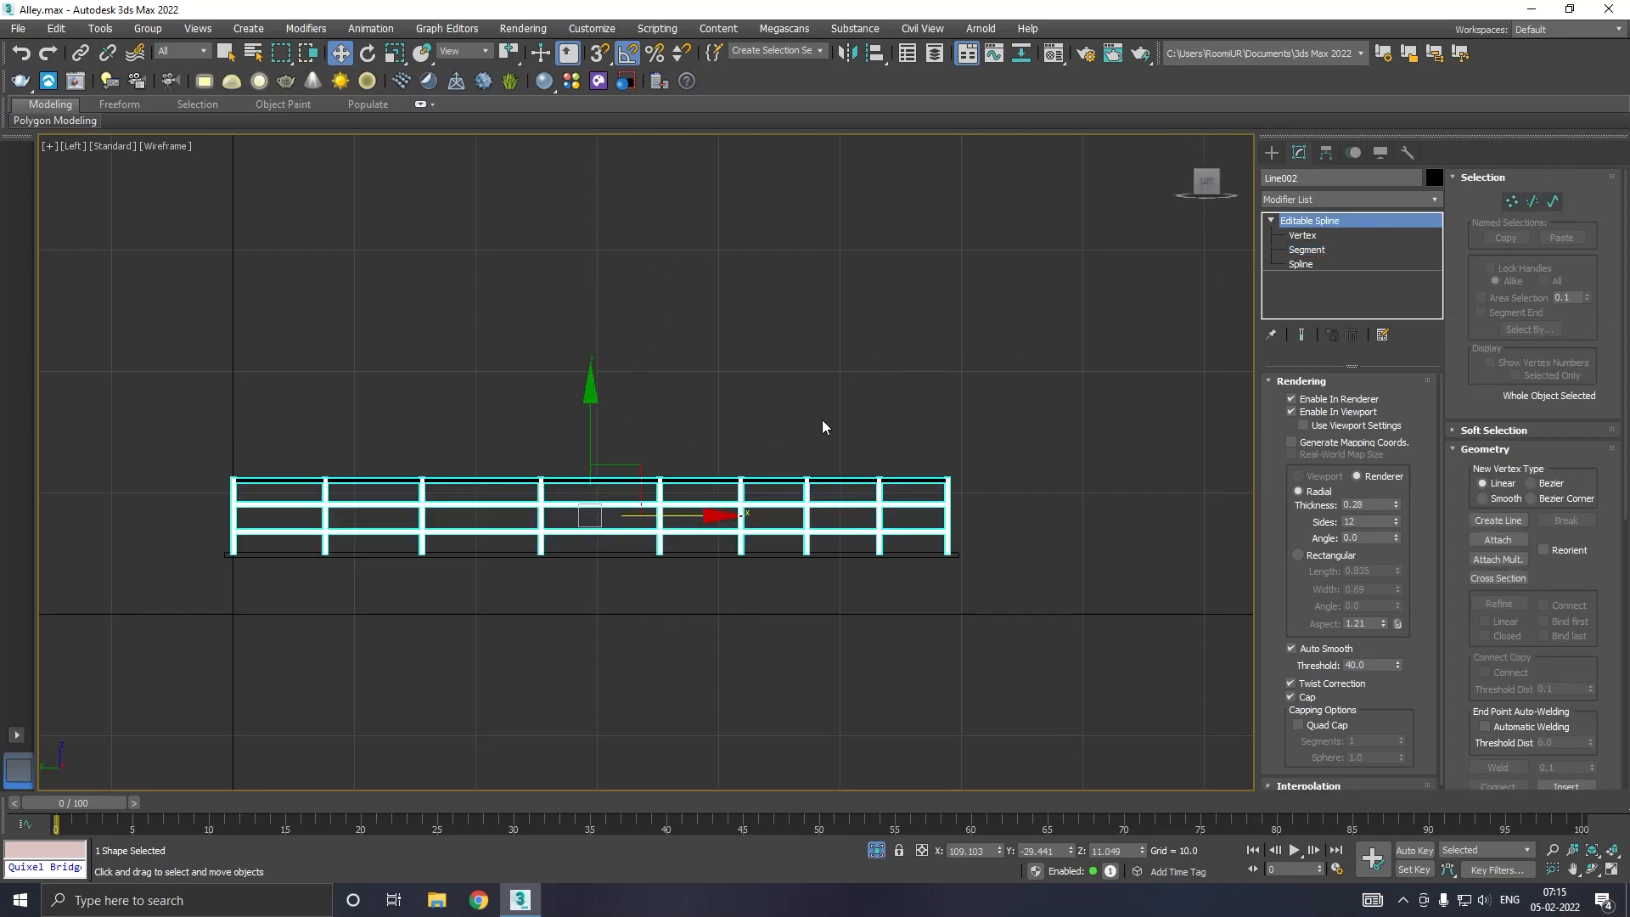
Step: Shift four of the railing's intermediate post segments sideways to even out the spacing between posts
click(1307, 250)
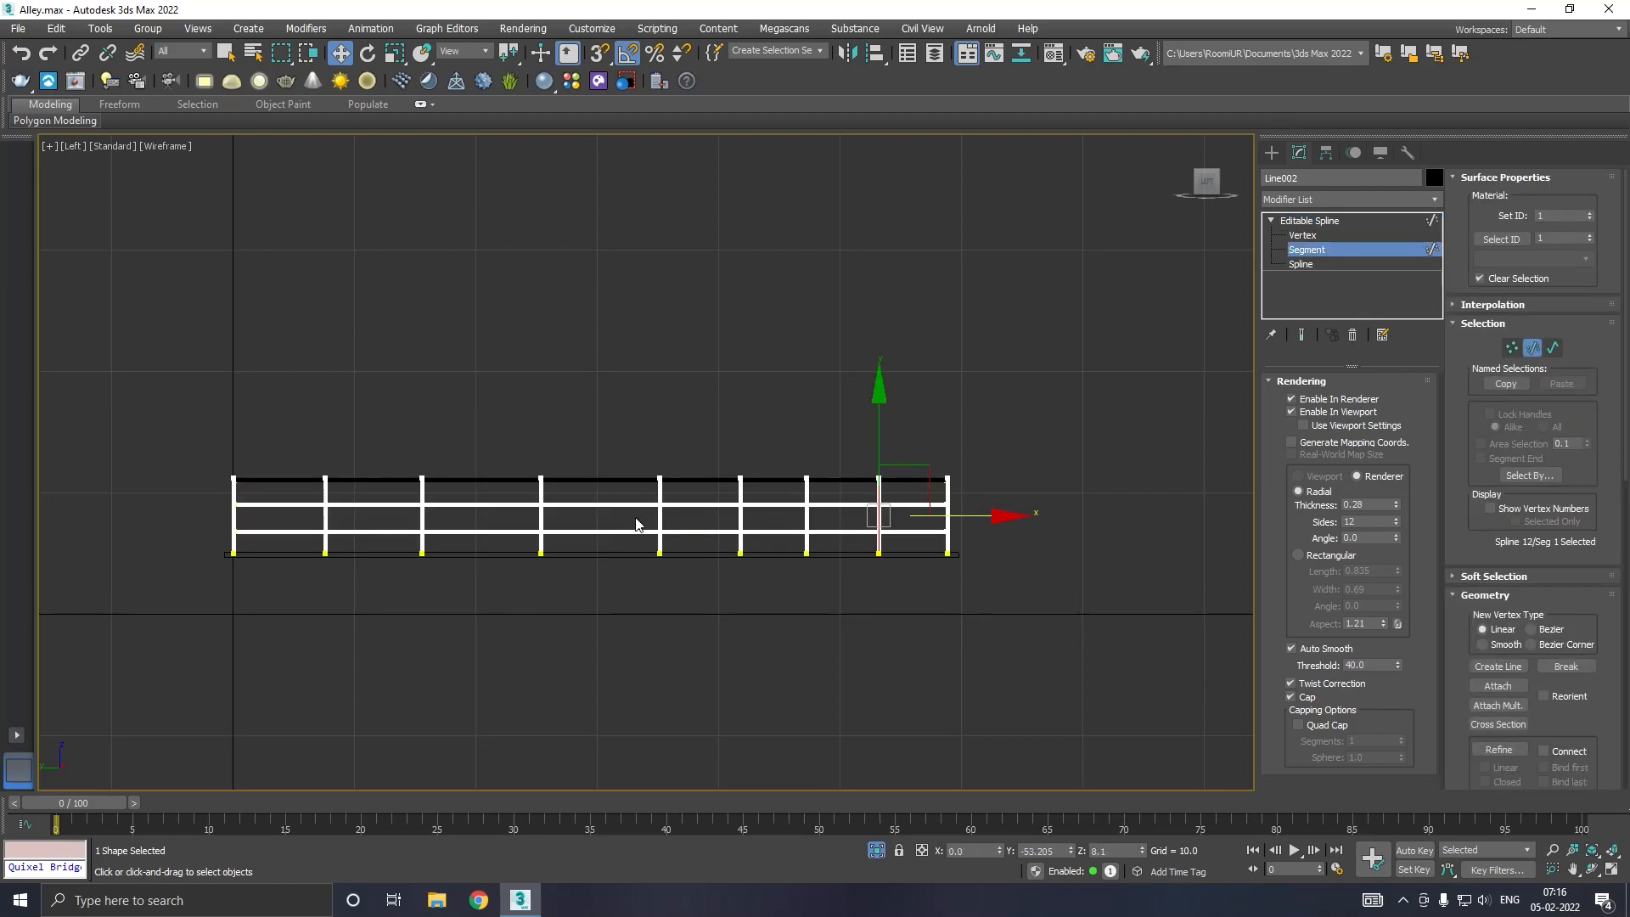
click(661, 520)
drag(742, 519, 718, 520)
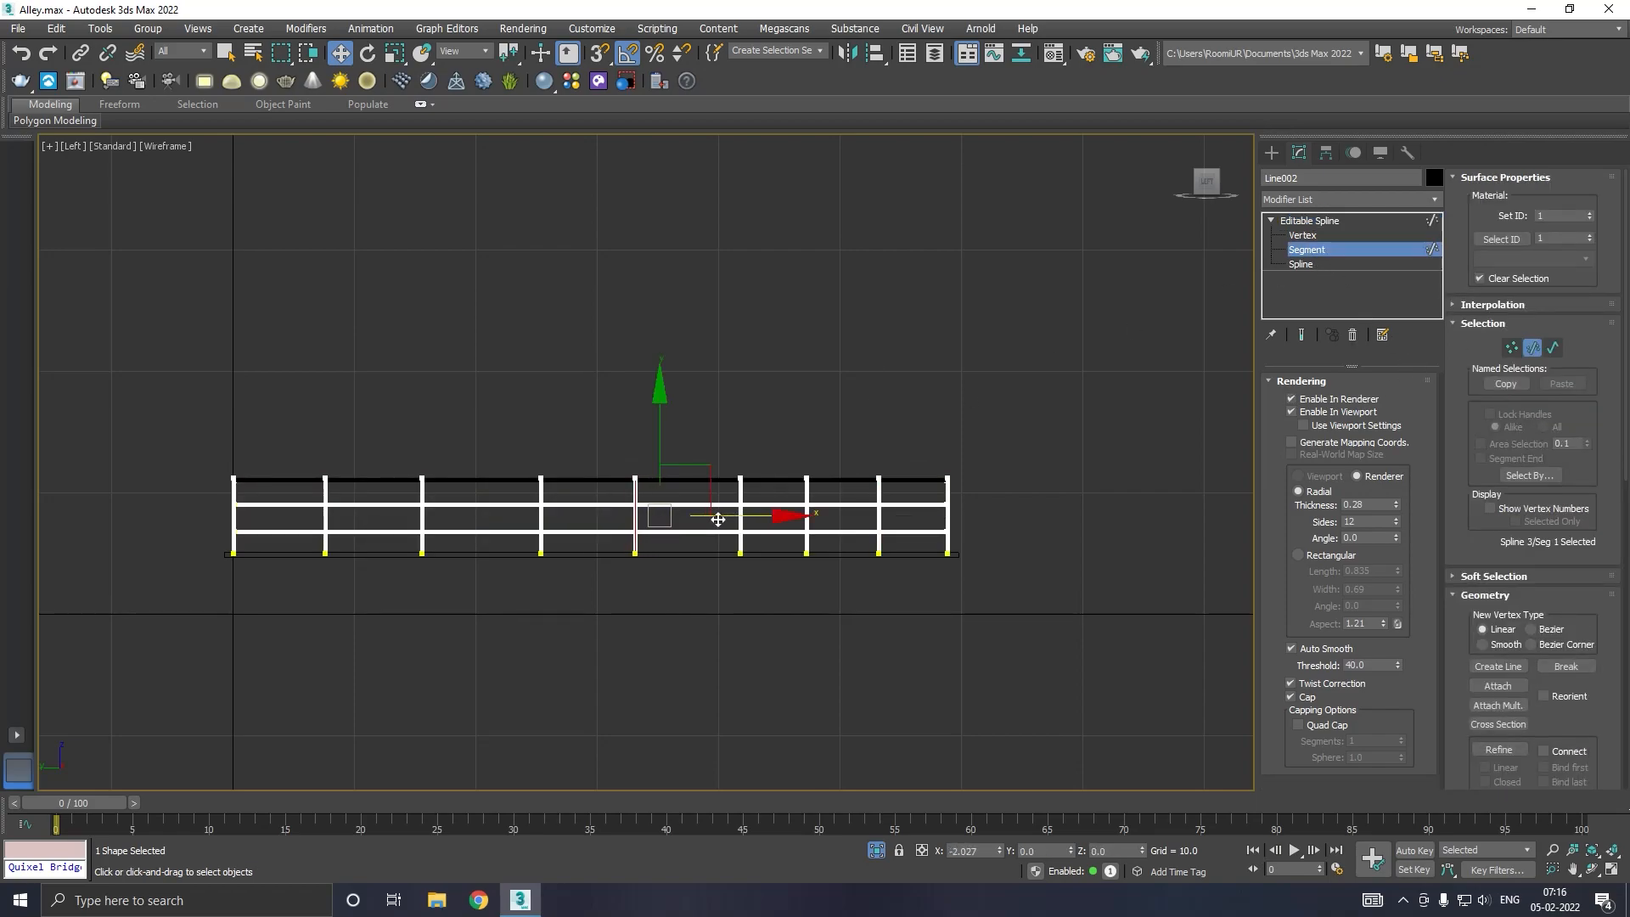
click(740, 516)
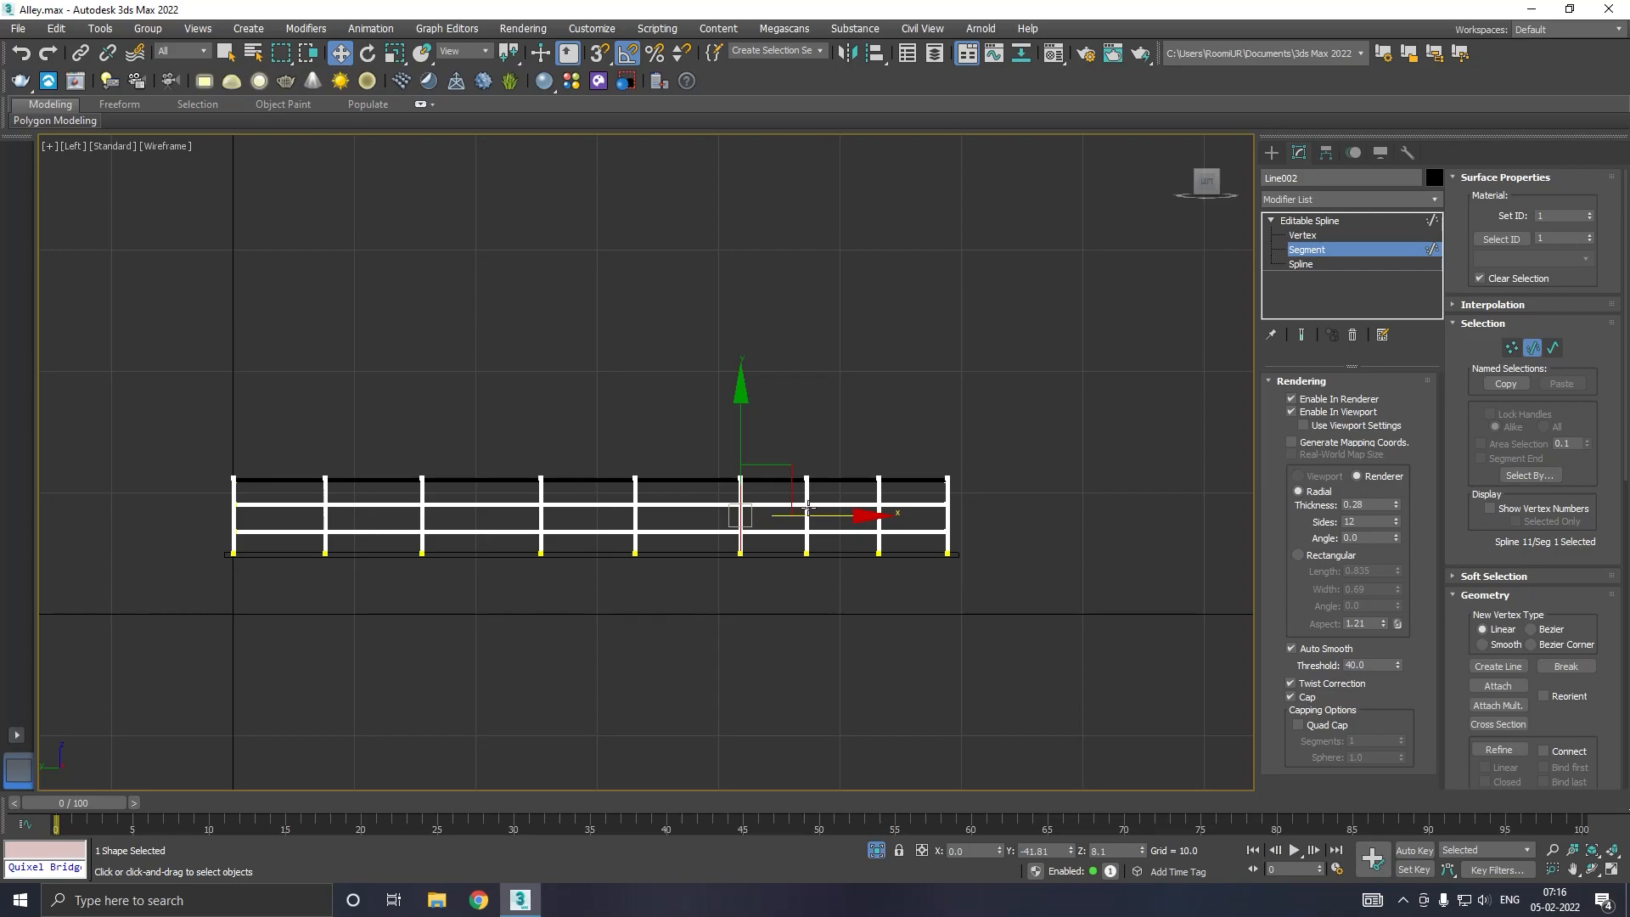
drag(810, 514, 787, 517)
click(423, 519)
drag(504, 516, 510, 514)
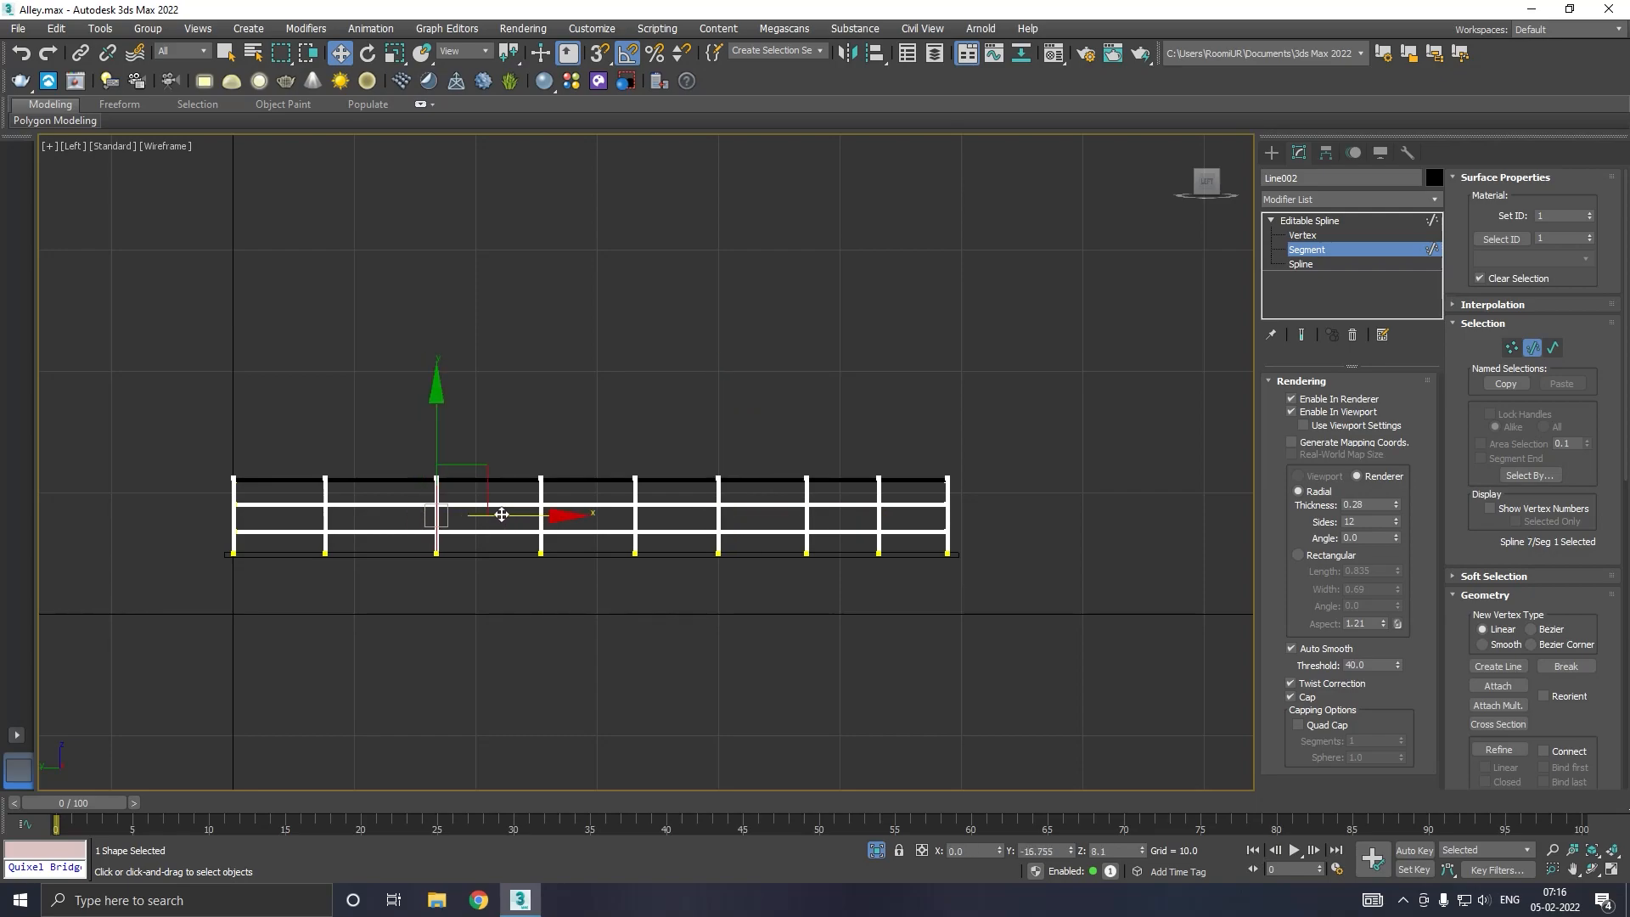
click(327, 524)
drag(381, 513, 399, 514)
click(1313, 222)
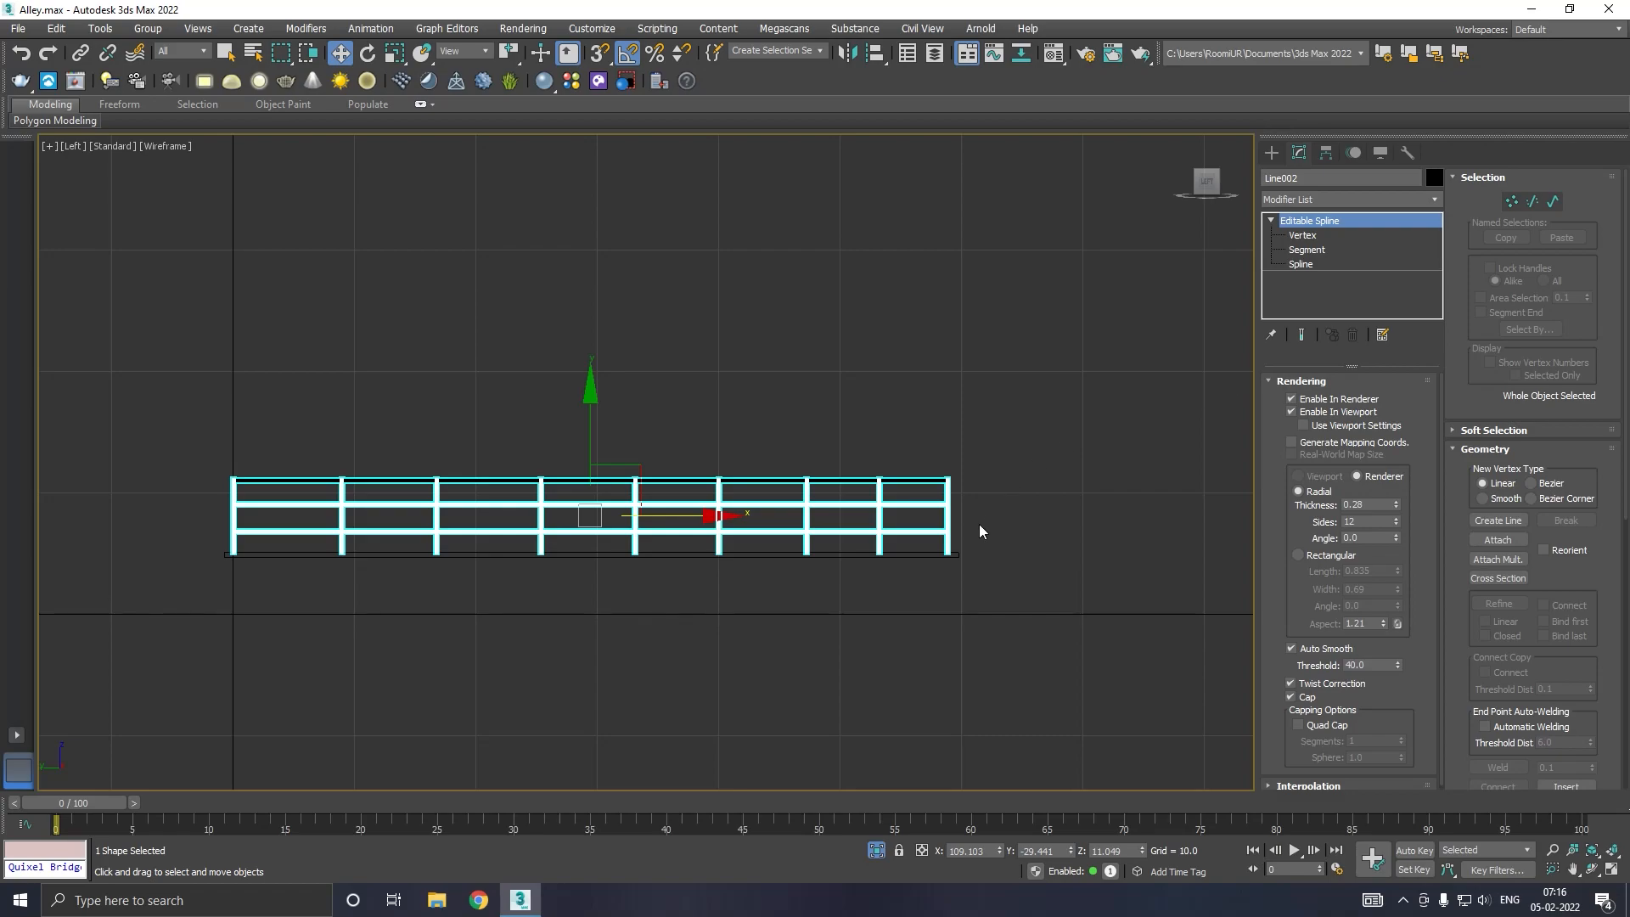
Step: Try to convert the railing to an editable poly and attach the slab and the other round bar to it
right_click(1294, 288)
click(1345, 433)
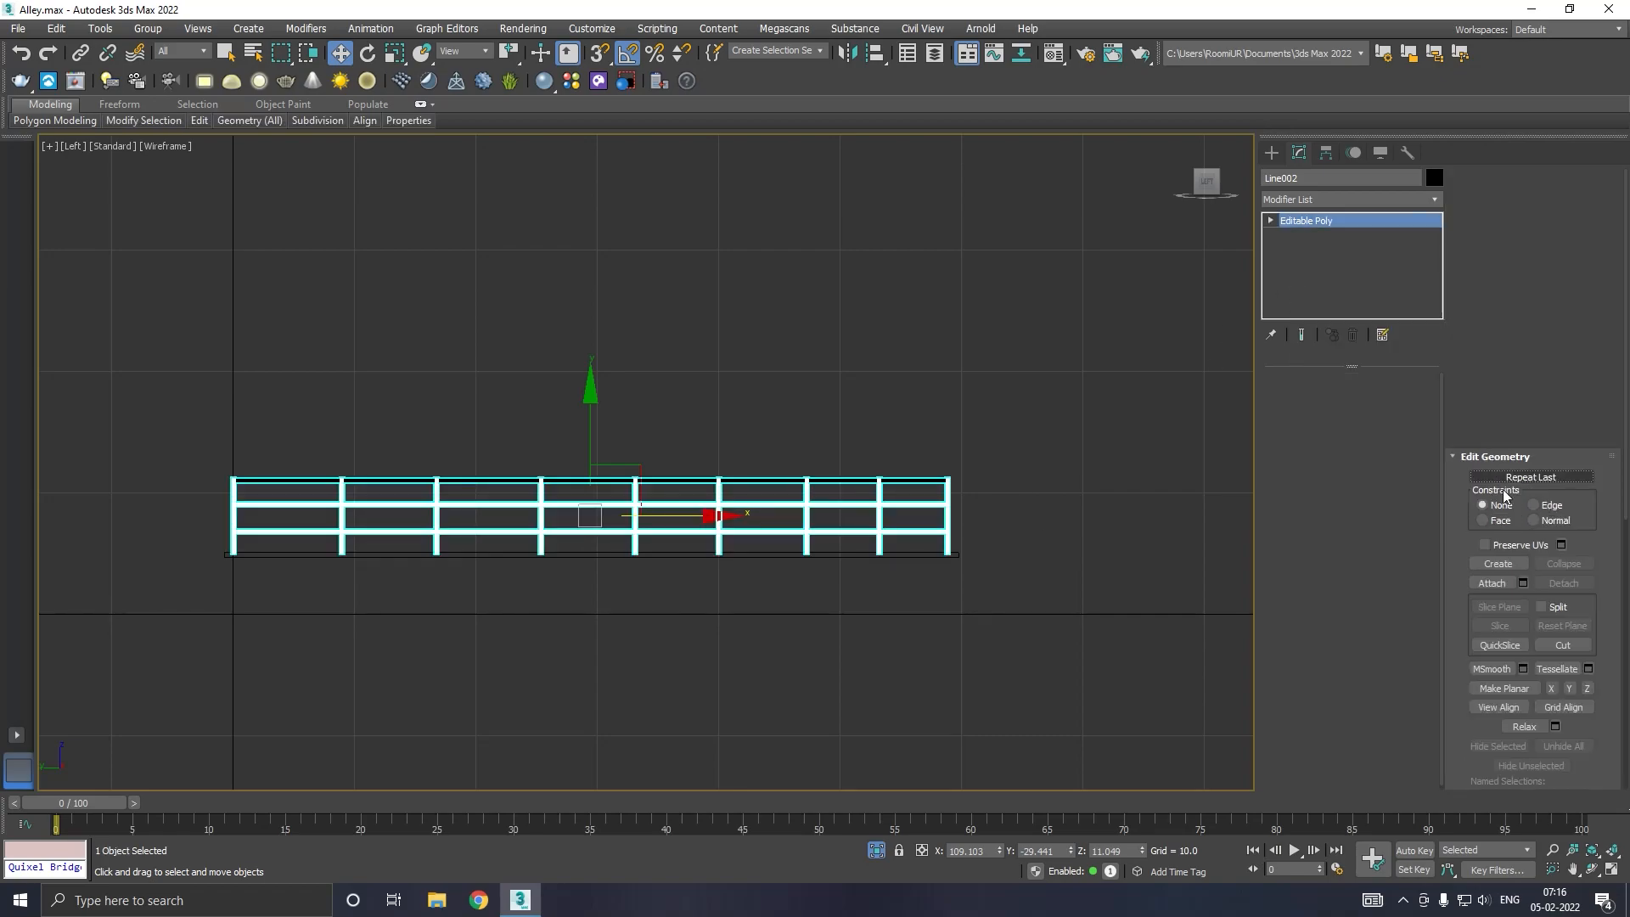
click(1491, 303)
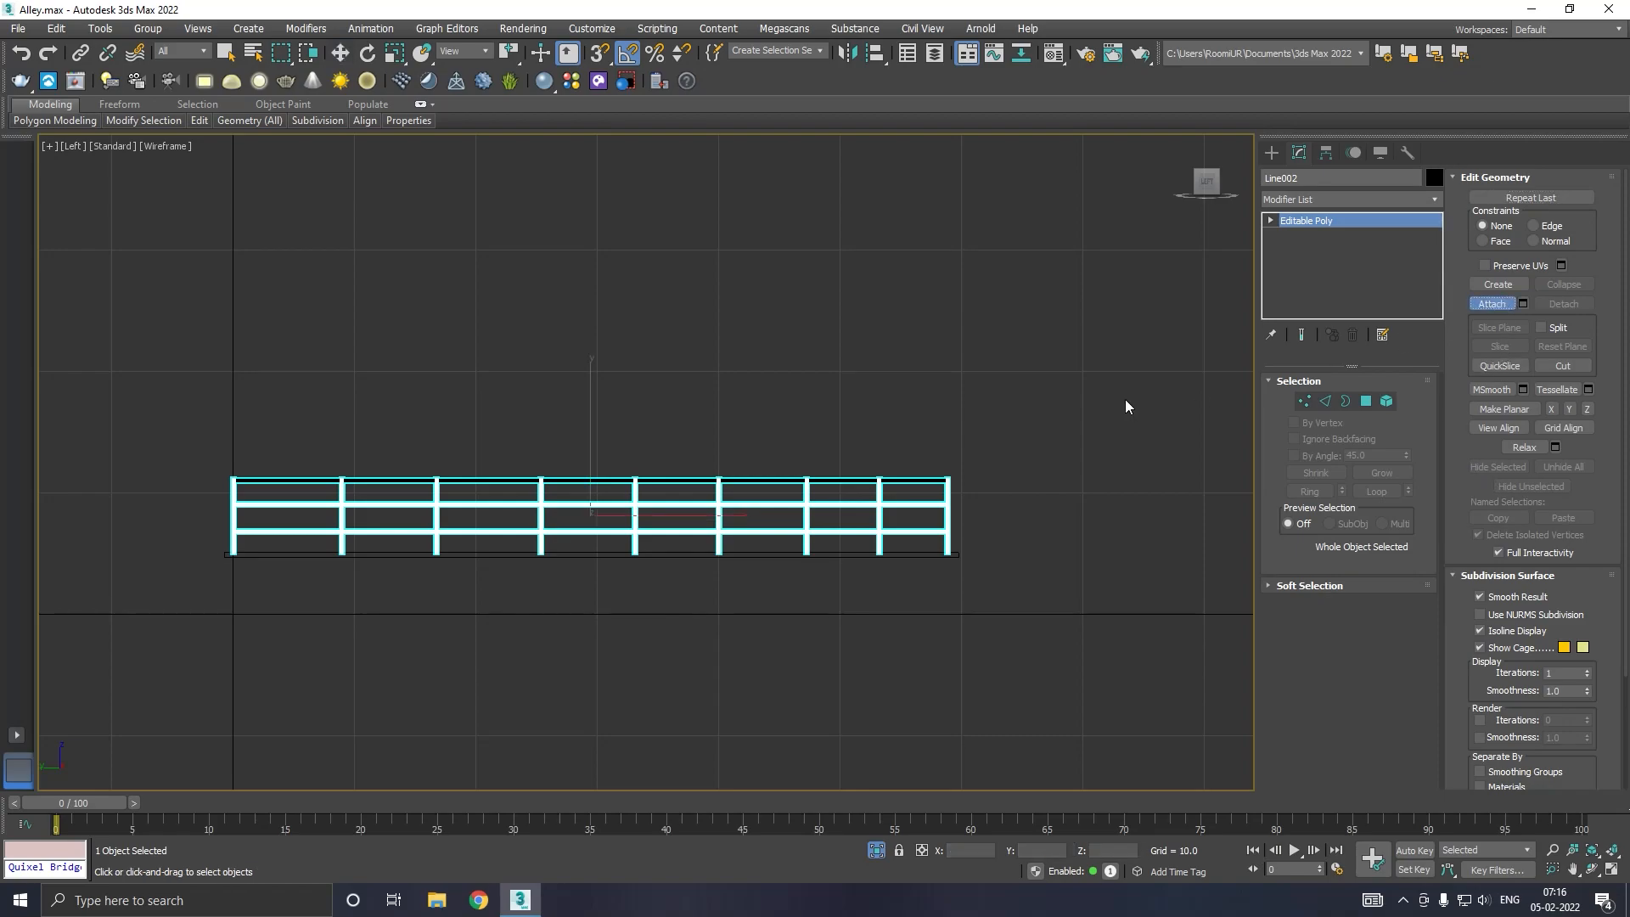
click(836, 543)
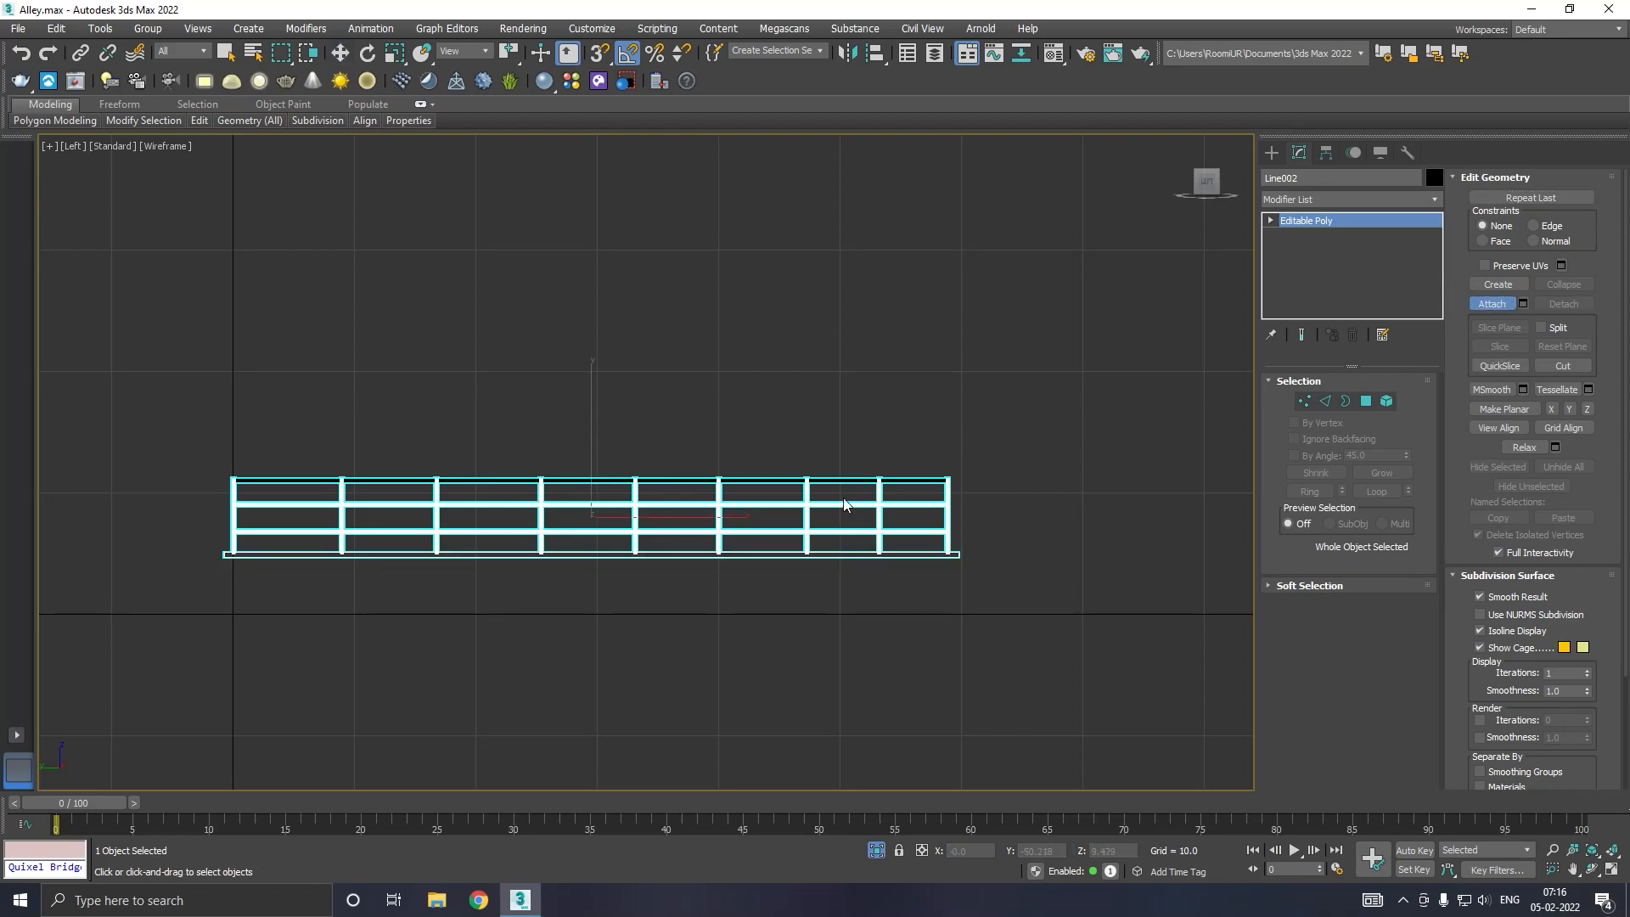
click(856, 478)
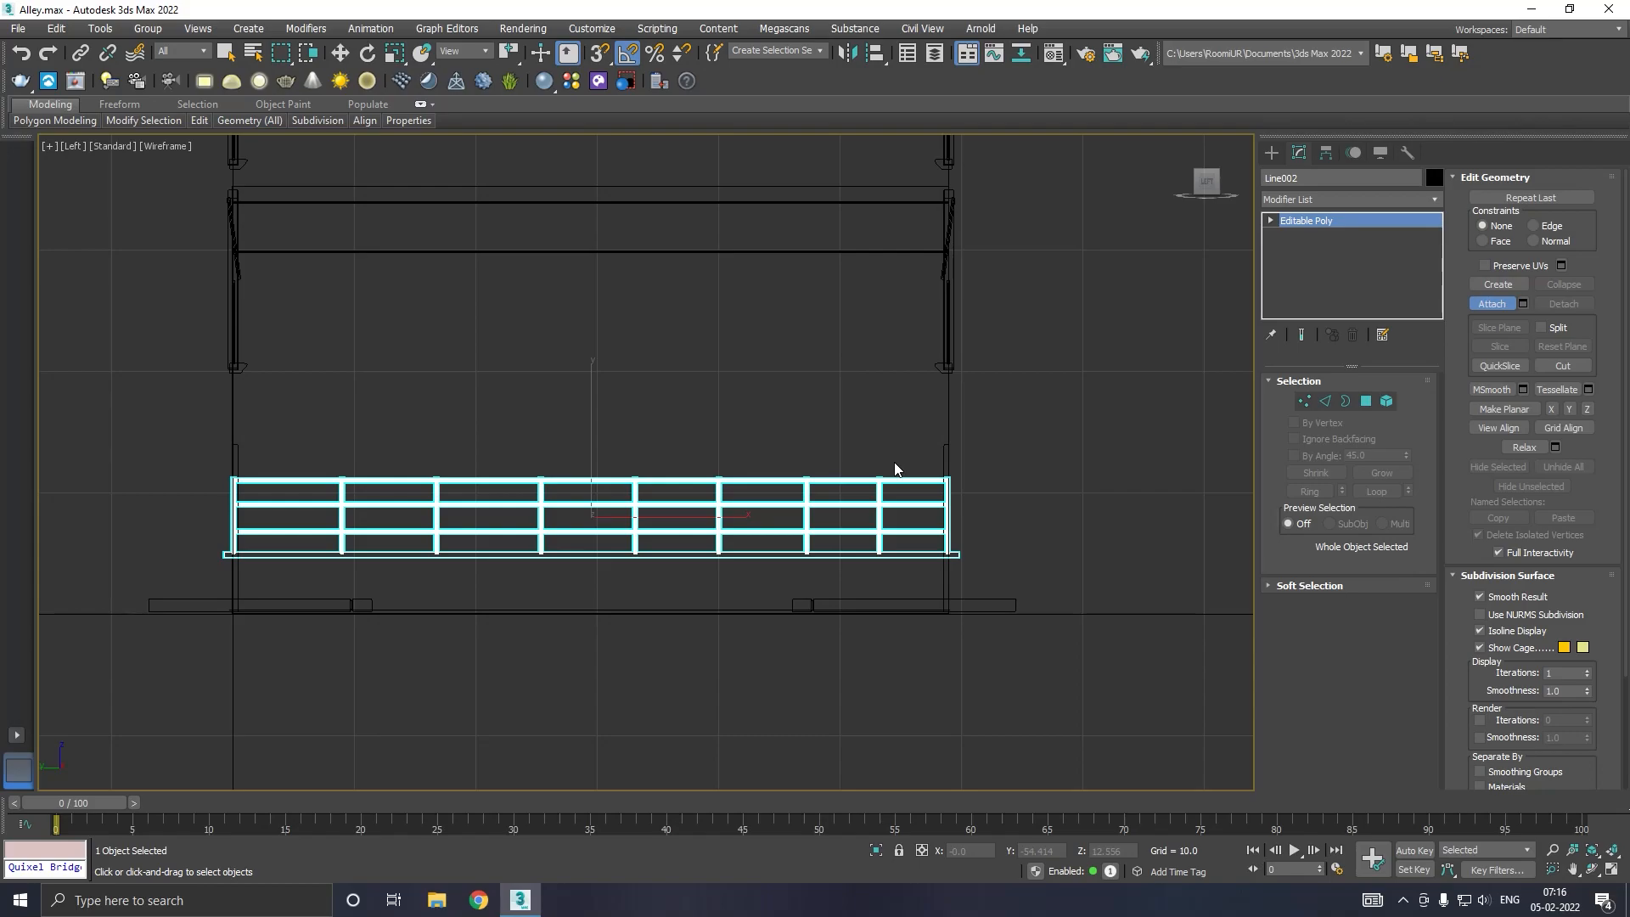
right_click(894, 469)
Step: Isolate the combined railing in the perspective view and undo the attachments and the editable poly conversion
key(p)
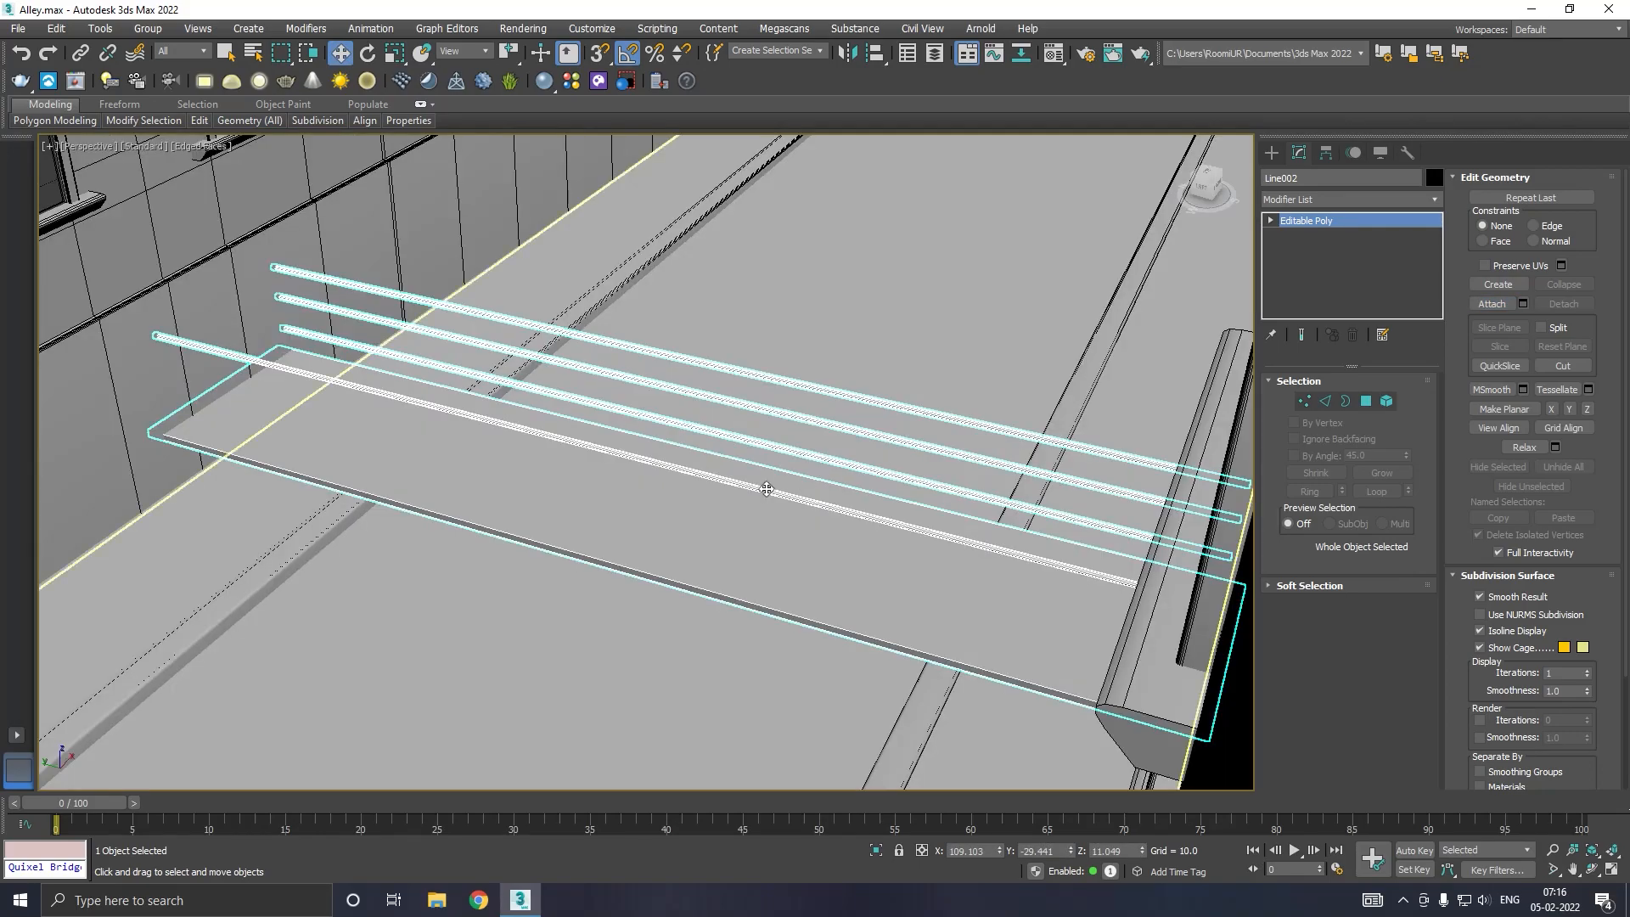
scroll(432, 556, down, 3)
alt+middle_drag(597, 522, 689, 531)
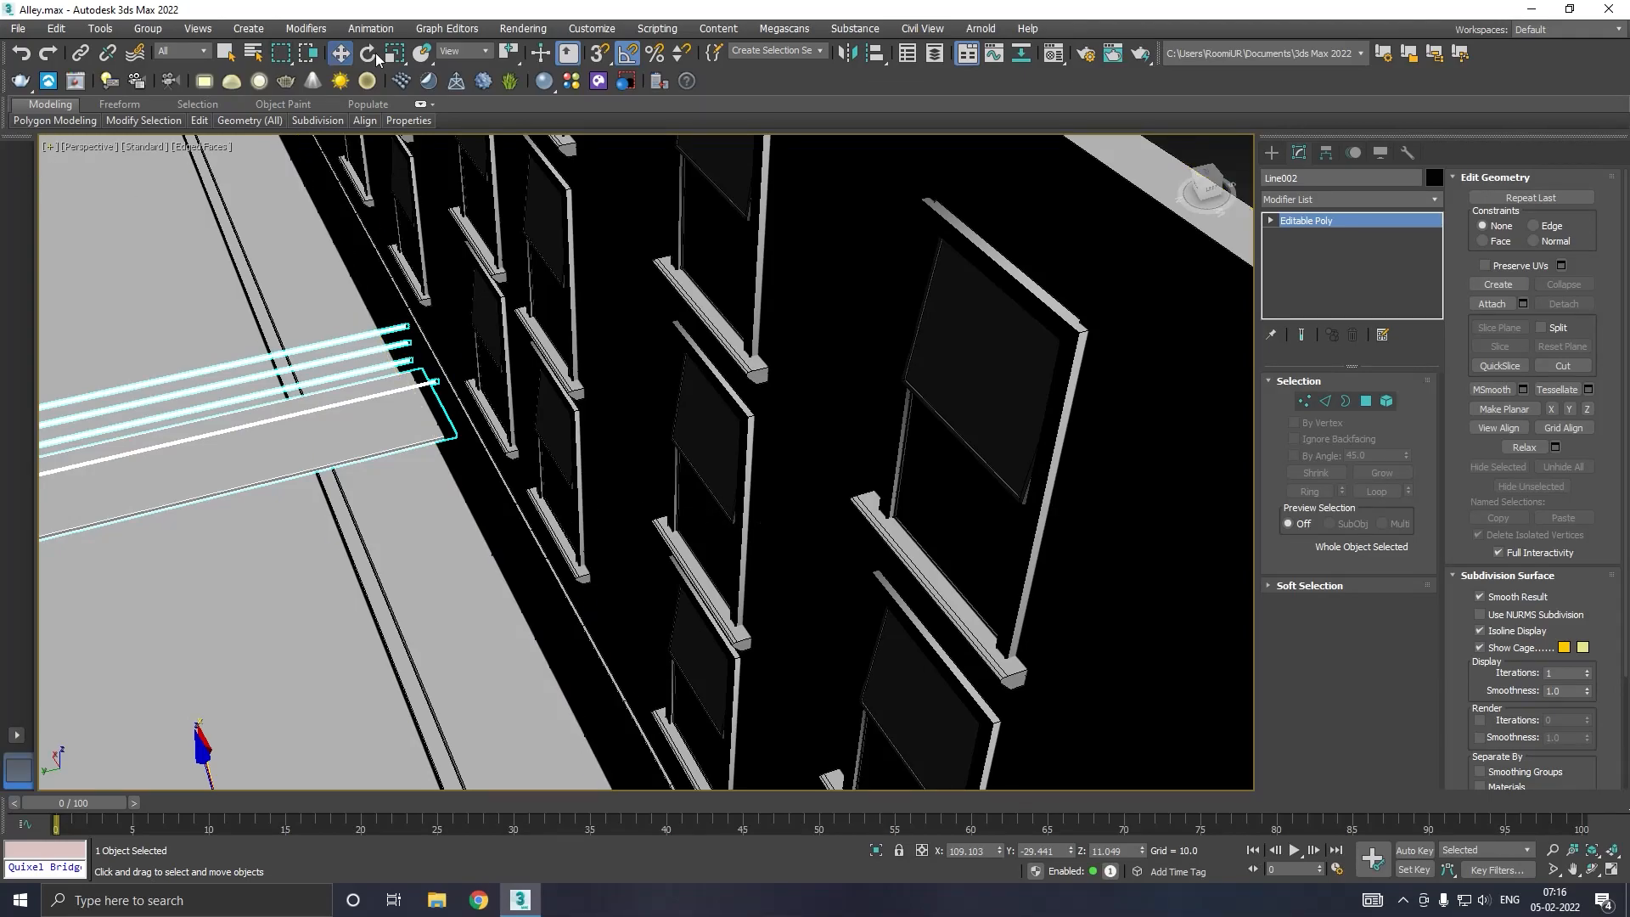
alt+middle_drag(334, 232, 577, 246)
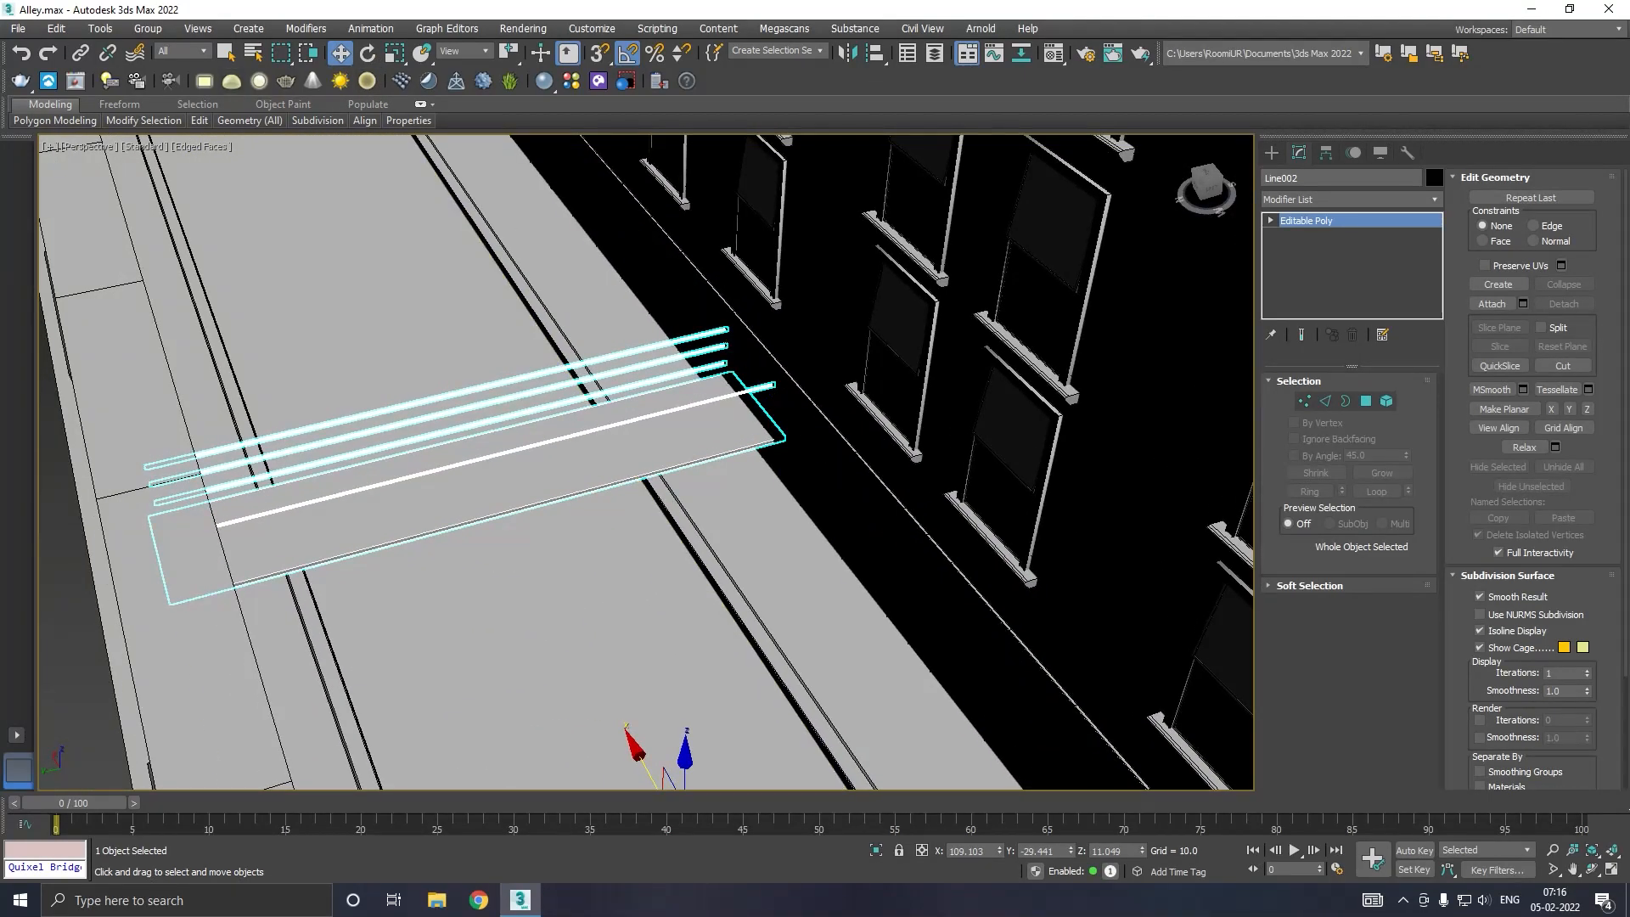
key(alt+q)
click(23, 60)
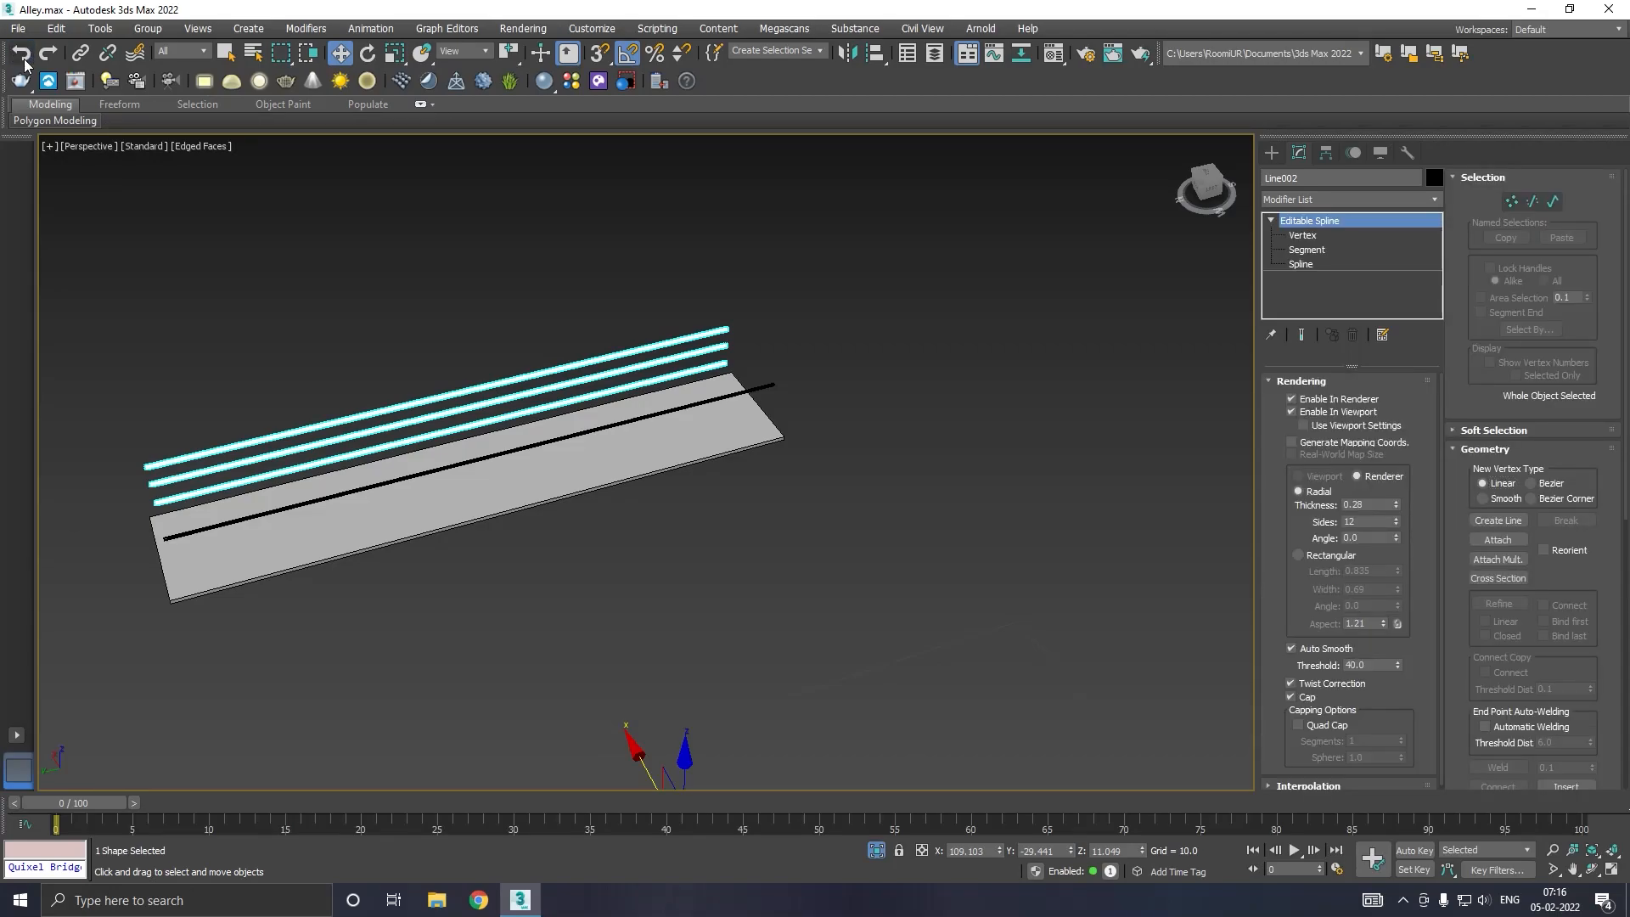
Step: Move the nine detached post segments onto the three rails, aligned over the slab's edge at about X 109.15
scroll(545, 338, down, 2)
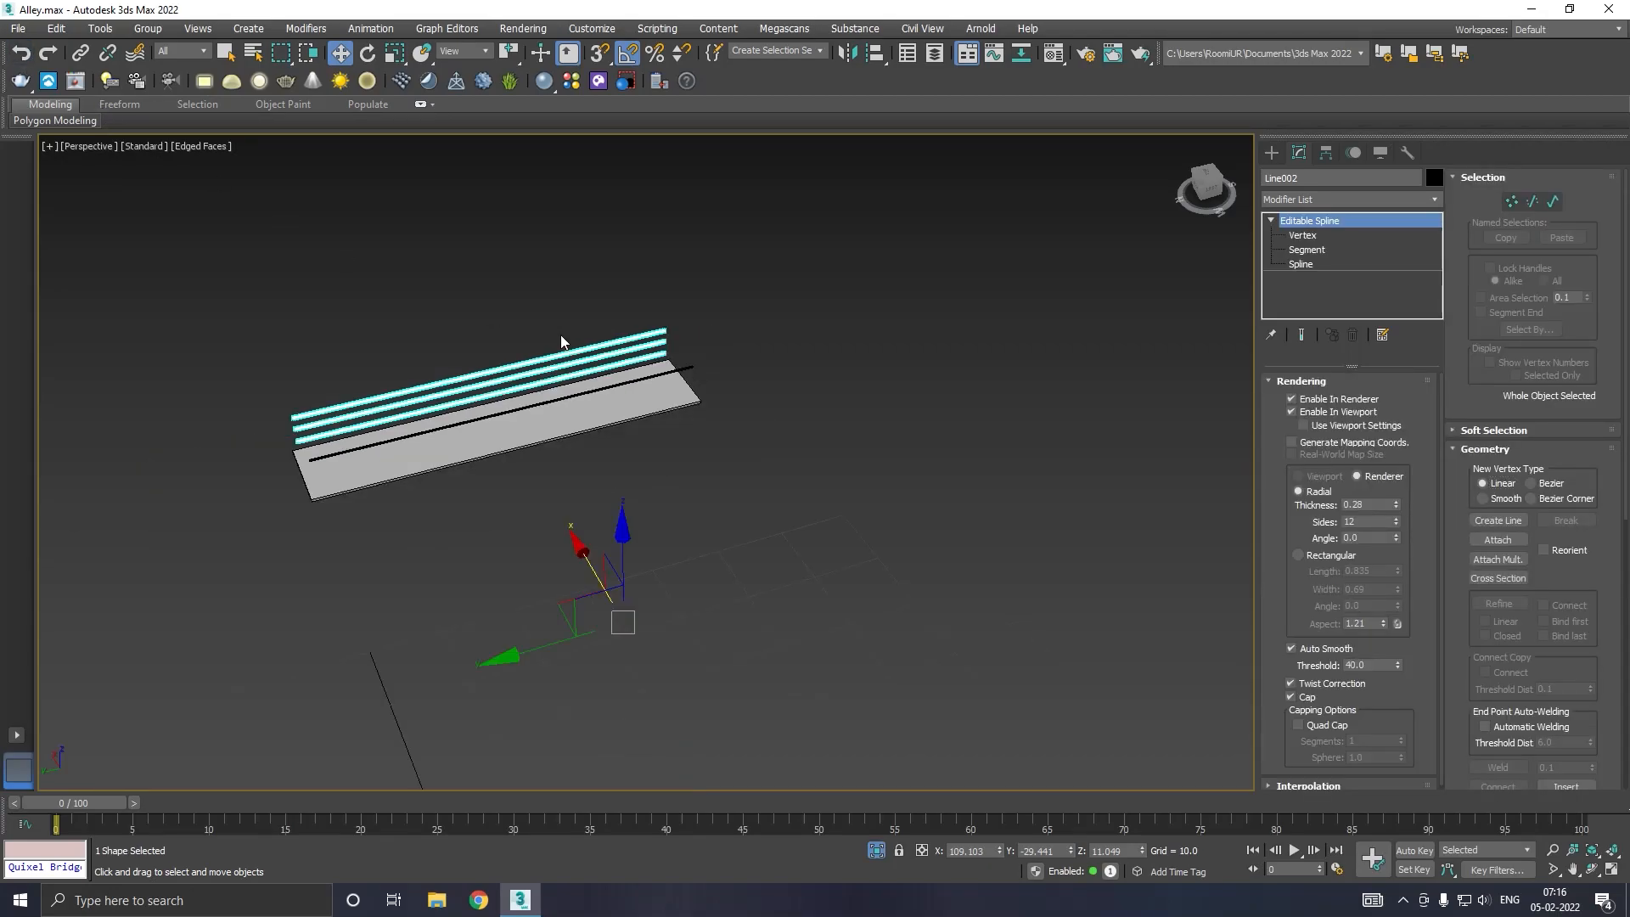
alt+middle_drag(510, 336, 701, 328)
scroll(659, 283, down, 2)
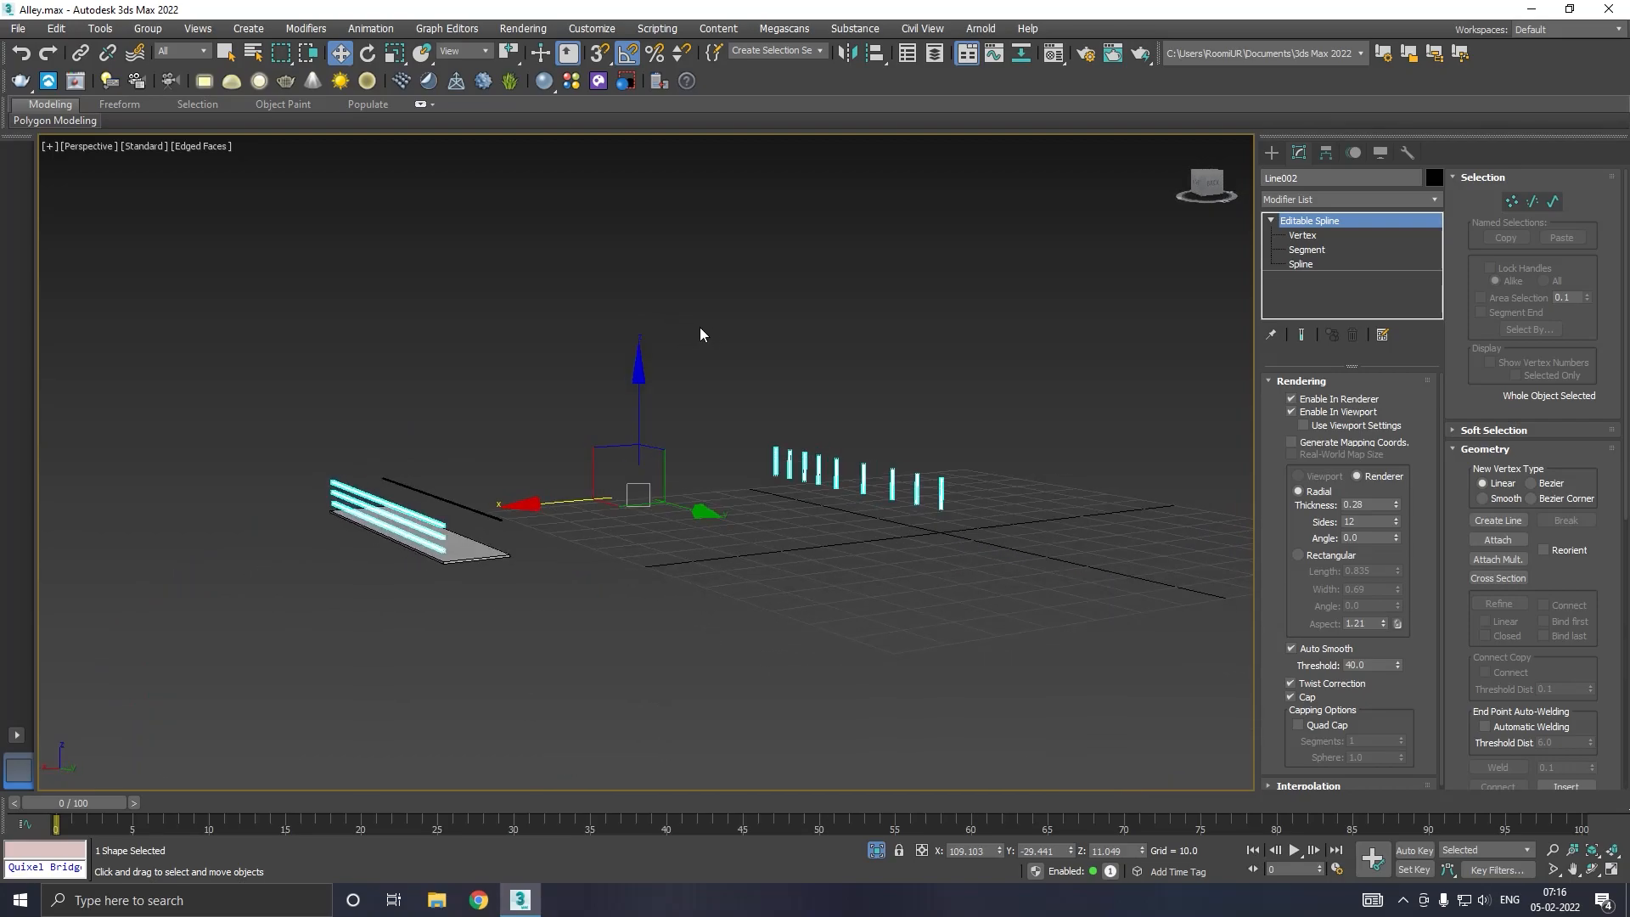
click(1299, 251)
drag(771, 386, 1120, 564)
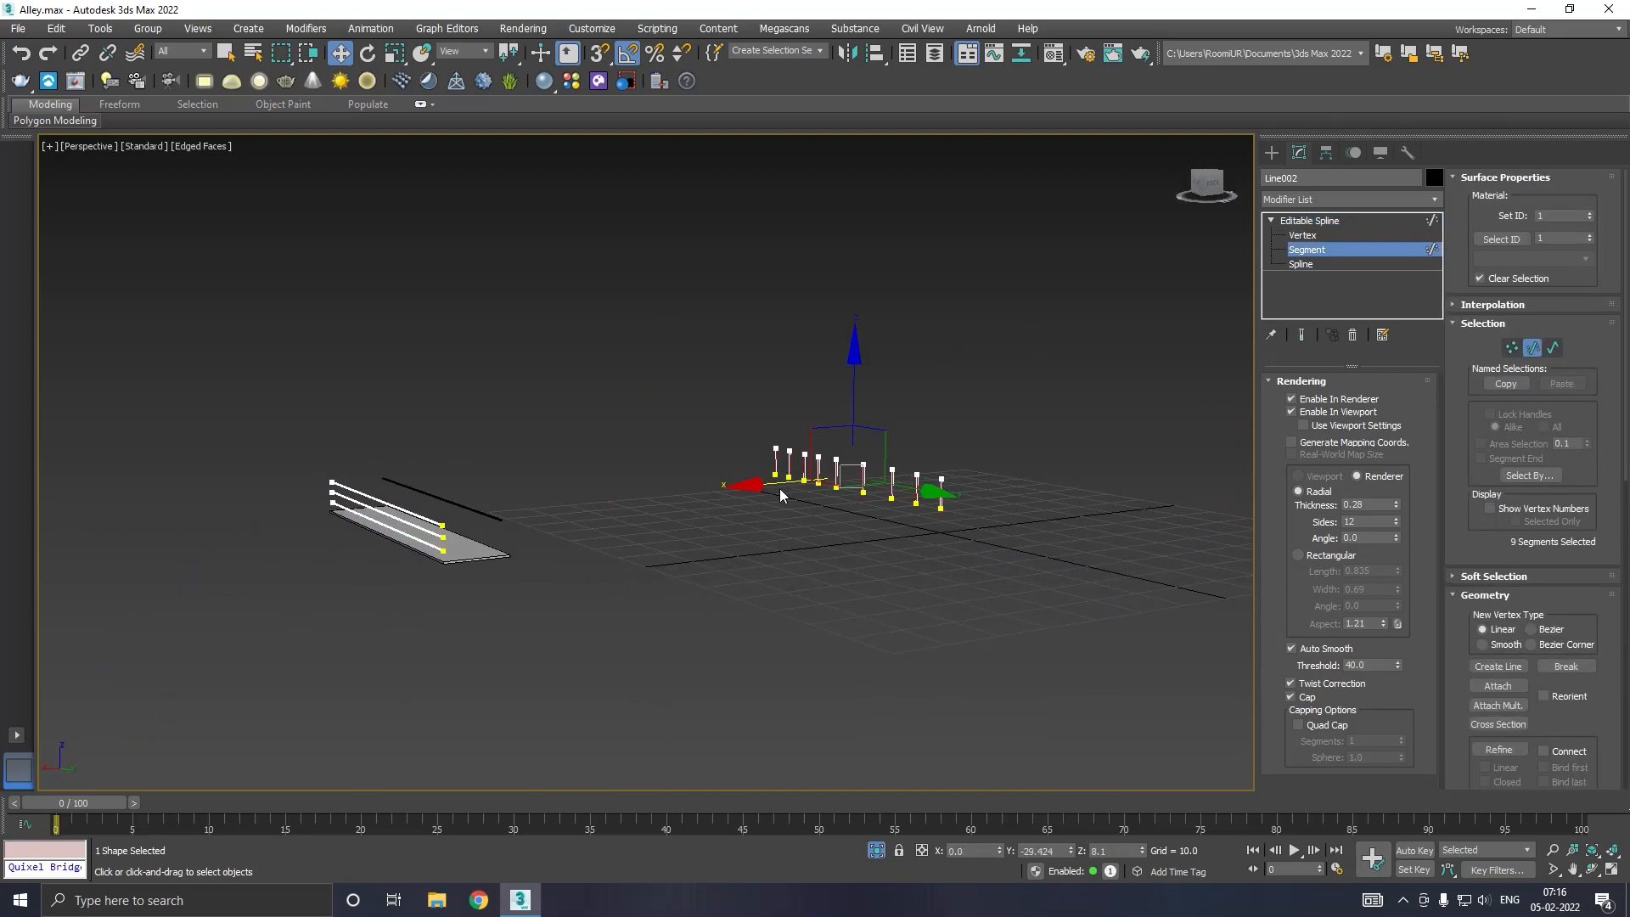
drag(765, 488, 365, 528)
scroll(362, 529, up, 2)
scroll(364, 528, up, 5)
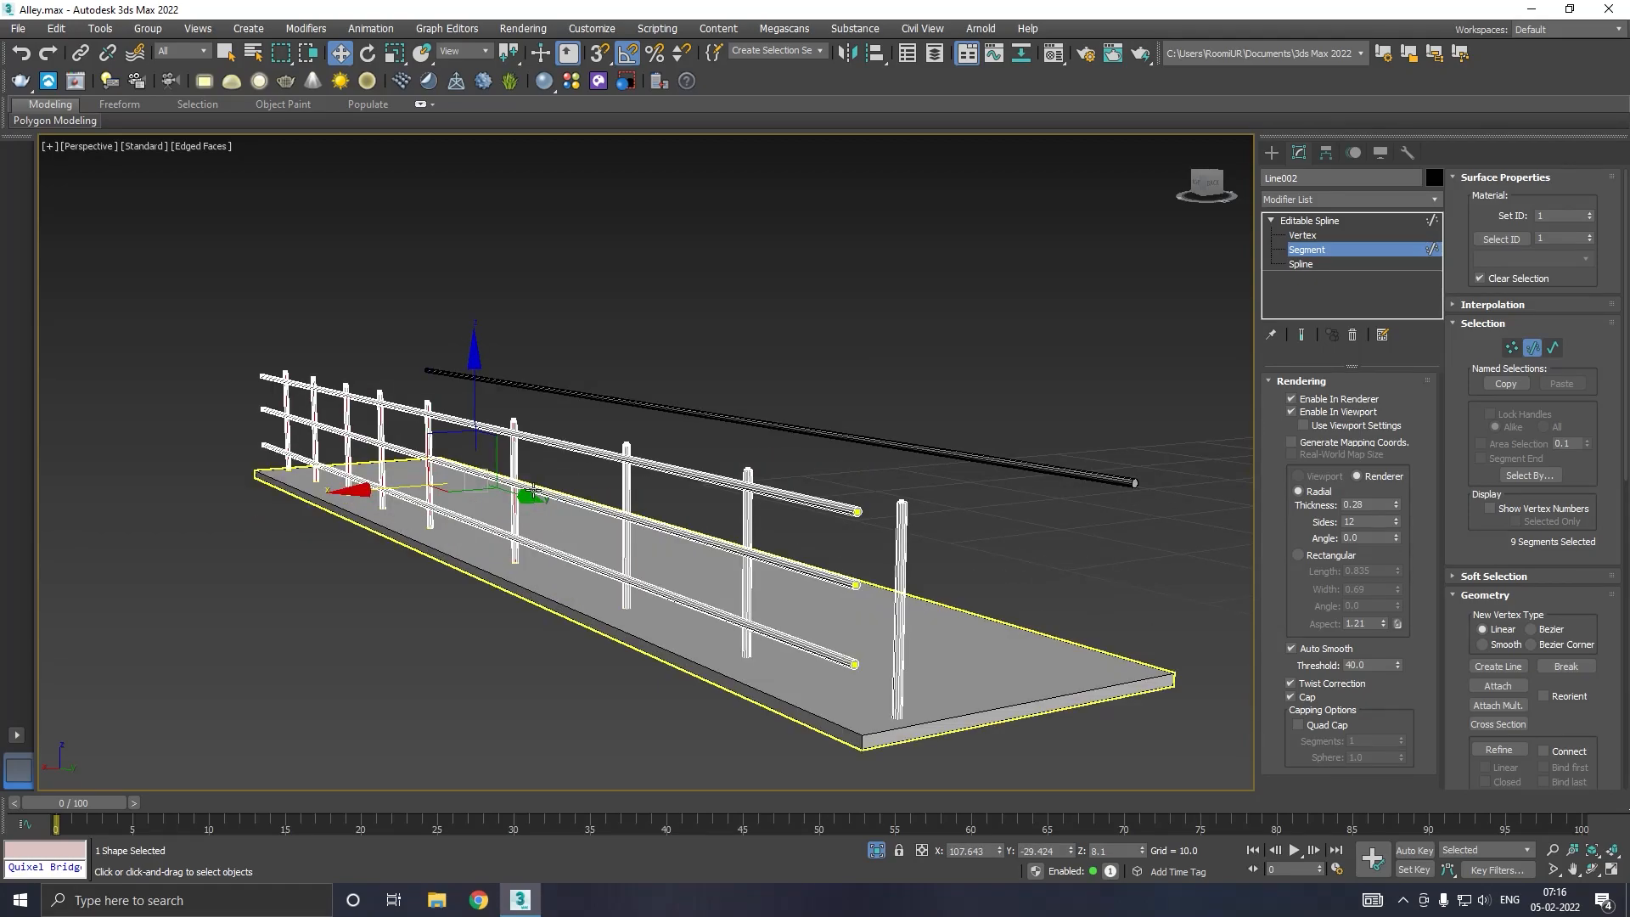
drag(374, 492, 340, 494)
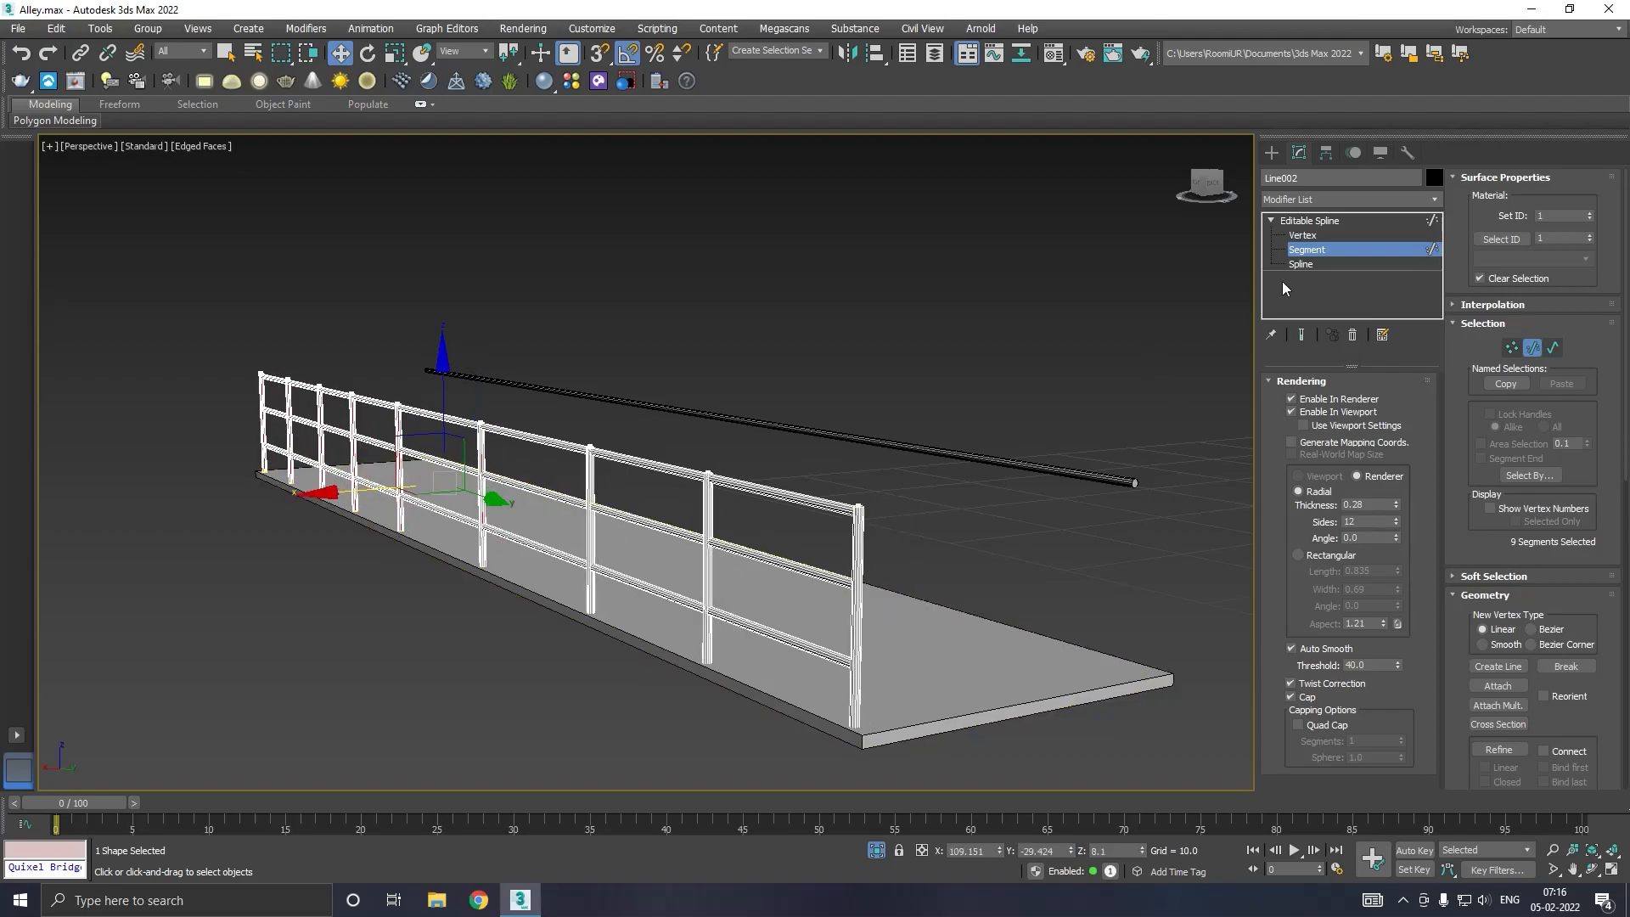
click(1307, 220)
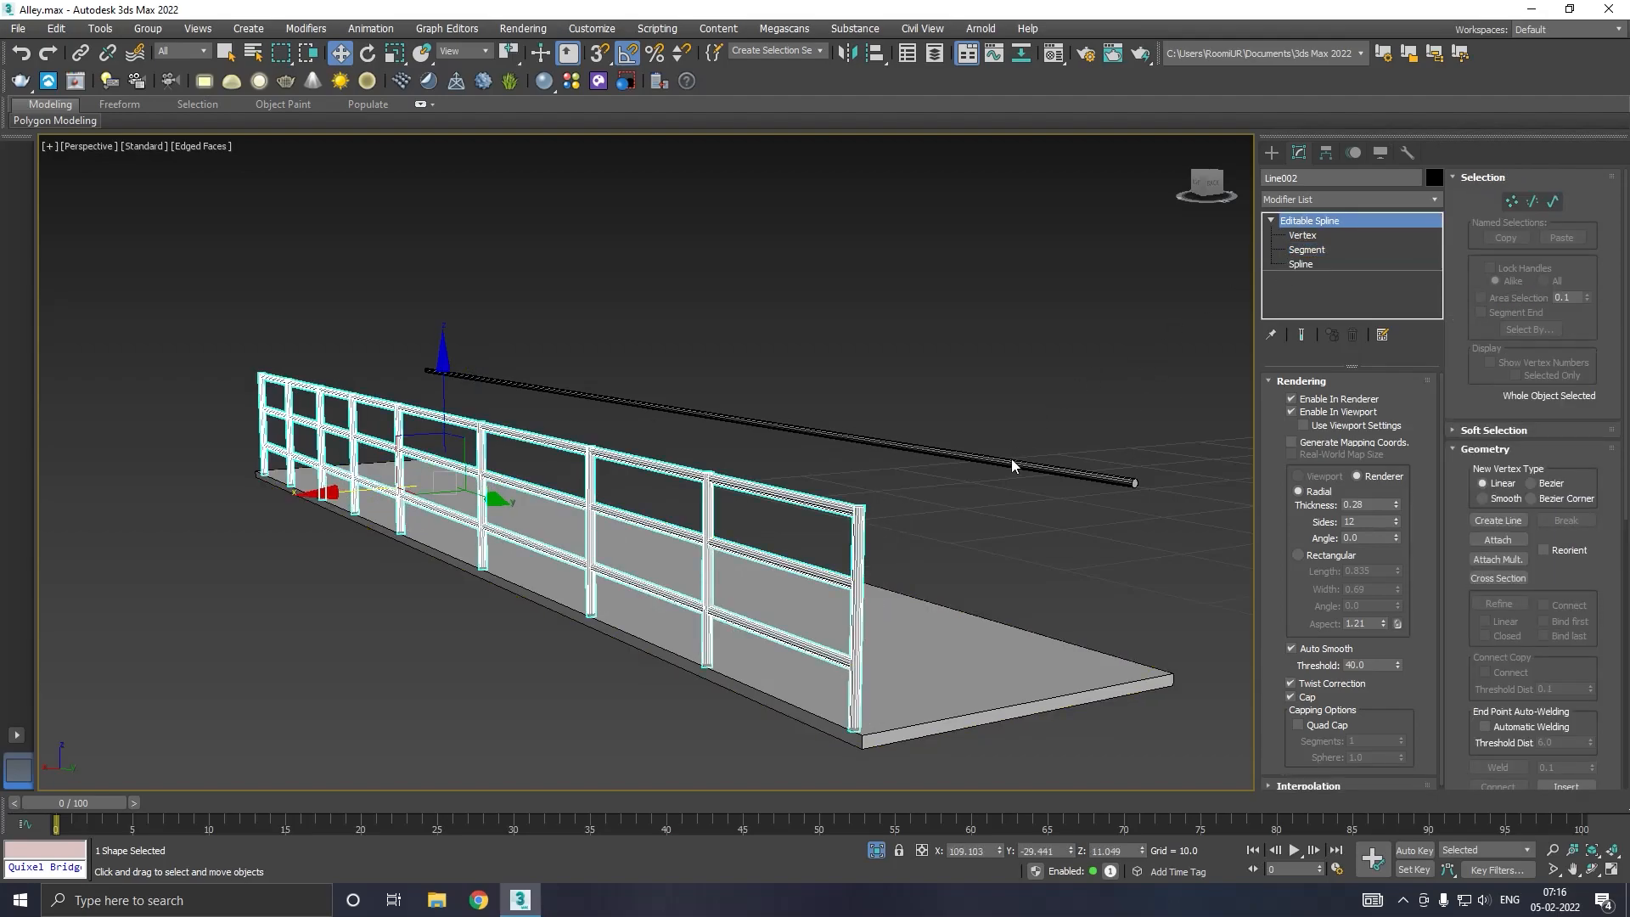
Step: Delete the loose round bar, exit isolation and copy the finished railing to the slab's opposite edge at about X 97.9
click(1011, 458)
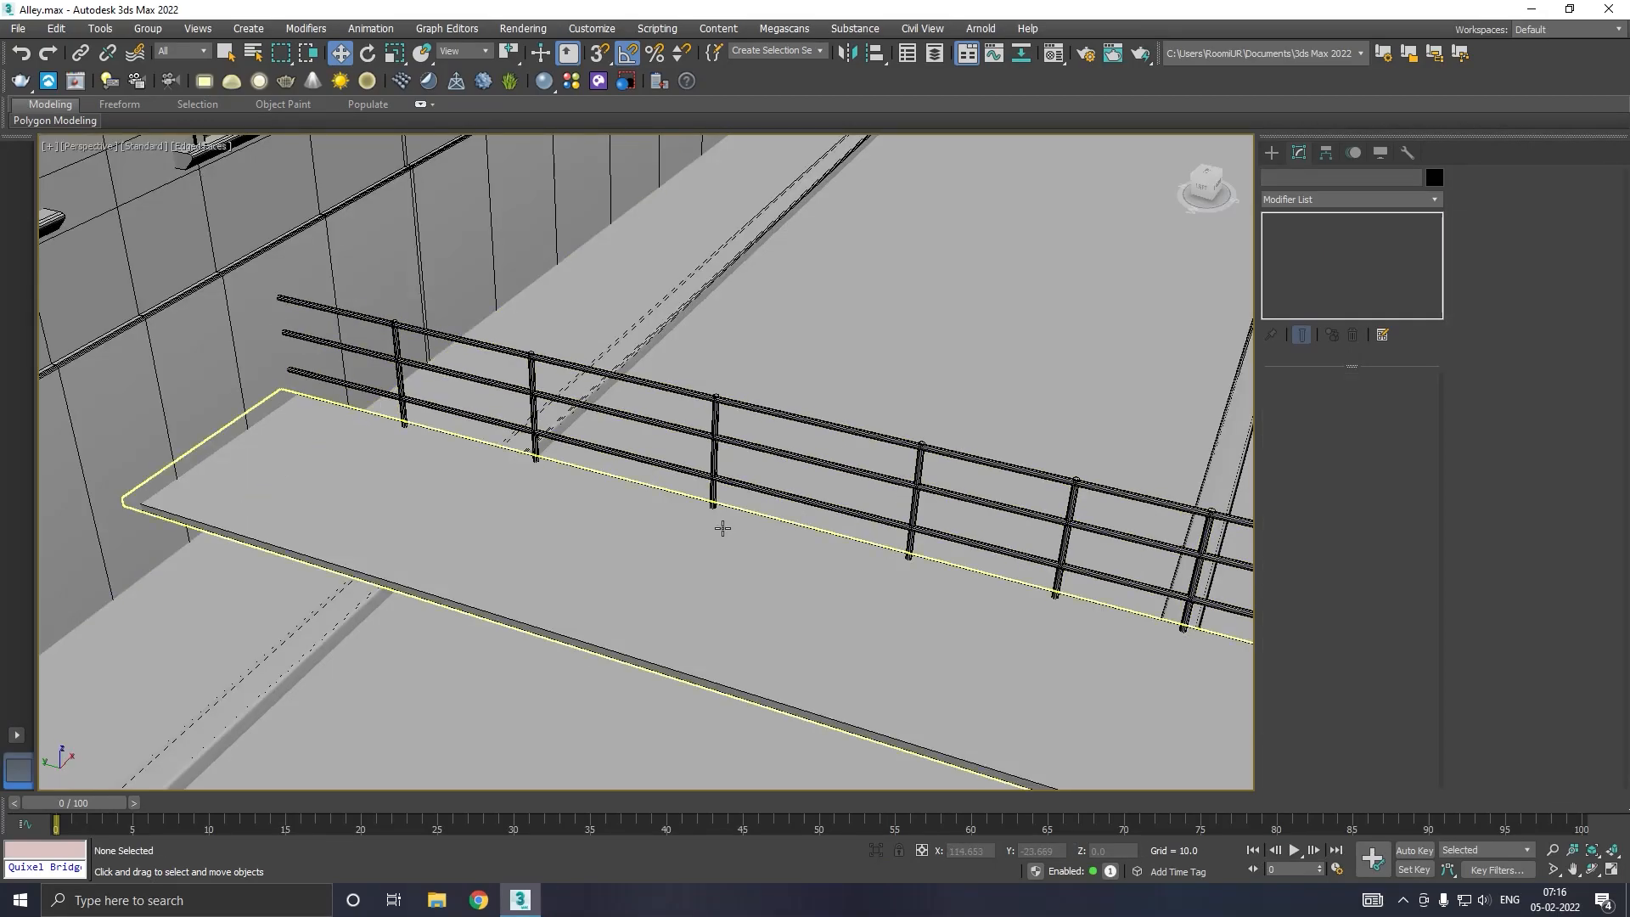
click(724, 412)
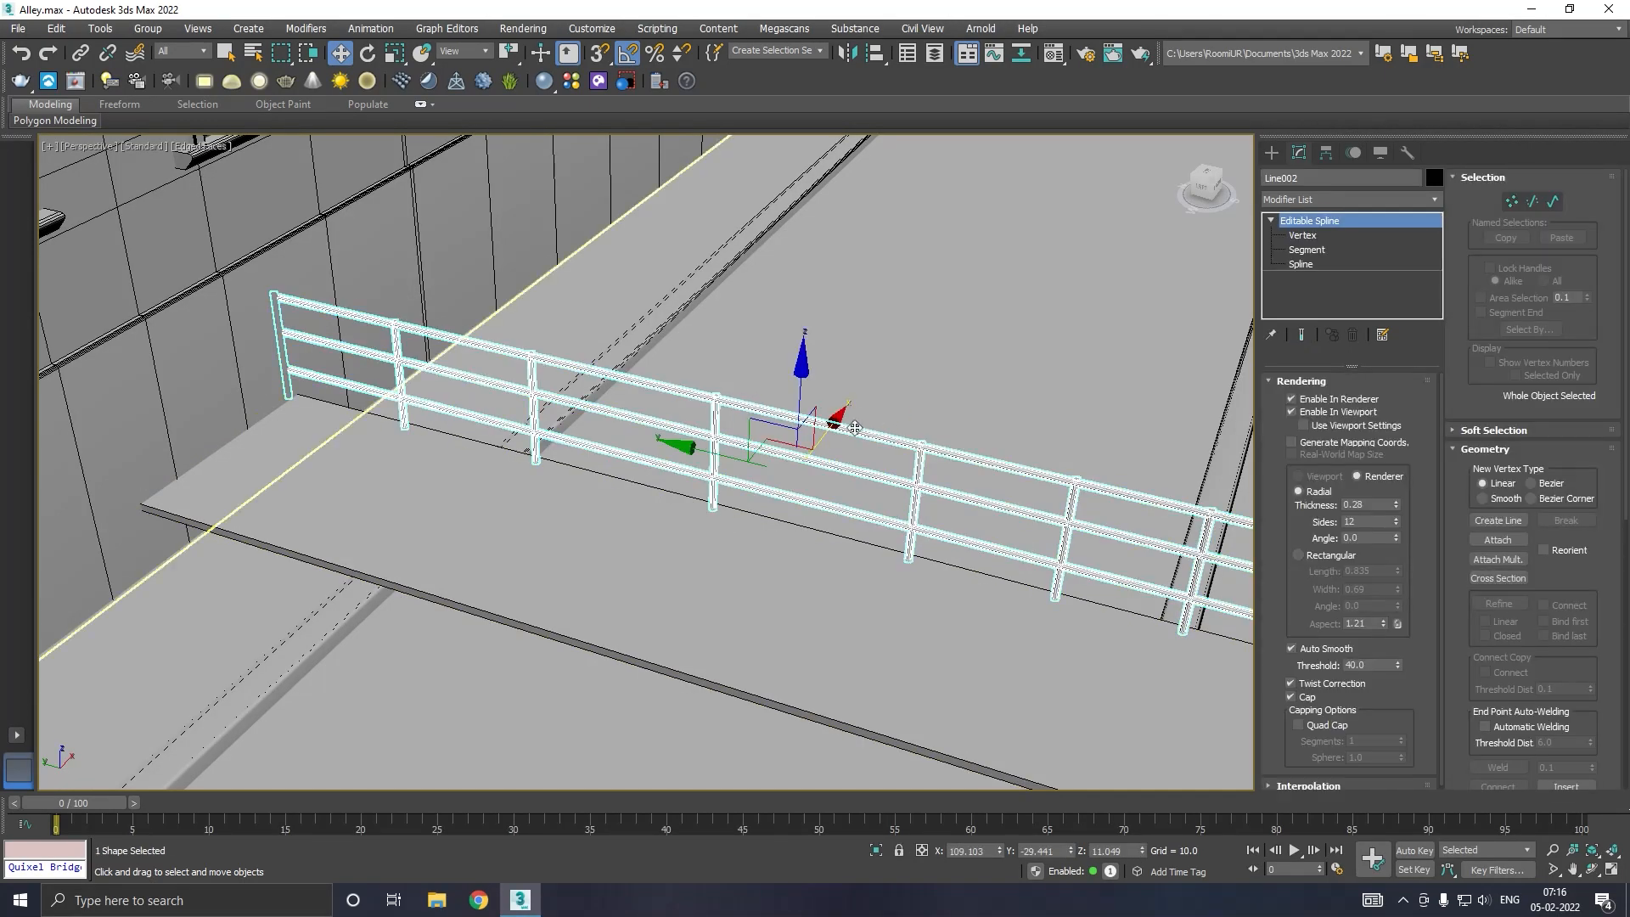
mouse_move(834, 429)
shift+mouse_down()
mouse_move(790, 475)
mouse_move(618, 530)
shift+mouse_up()
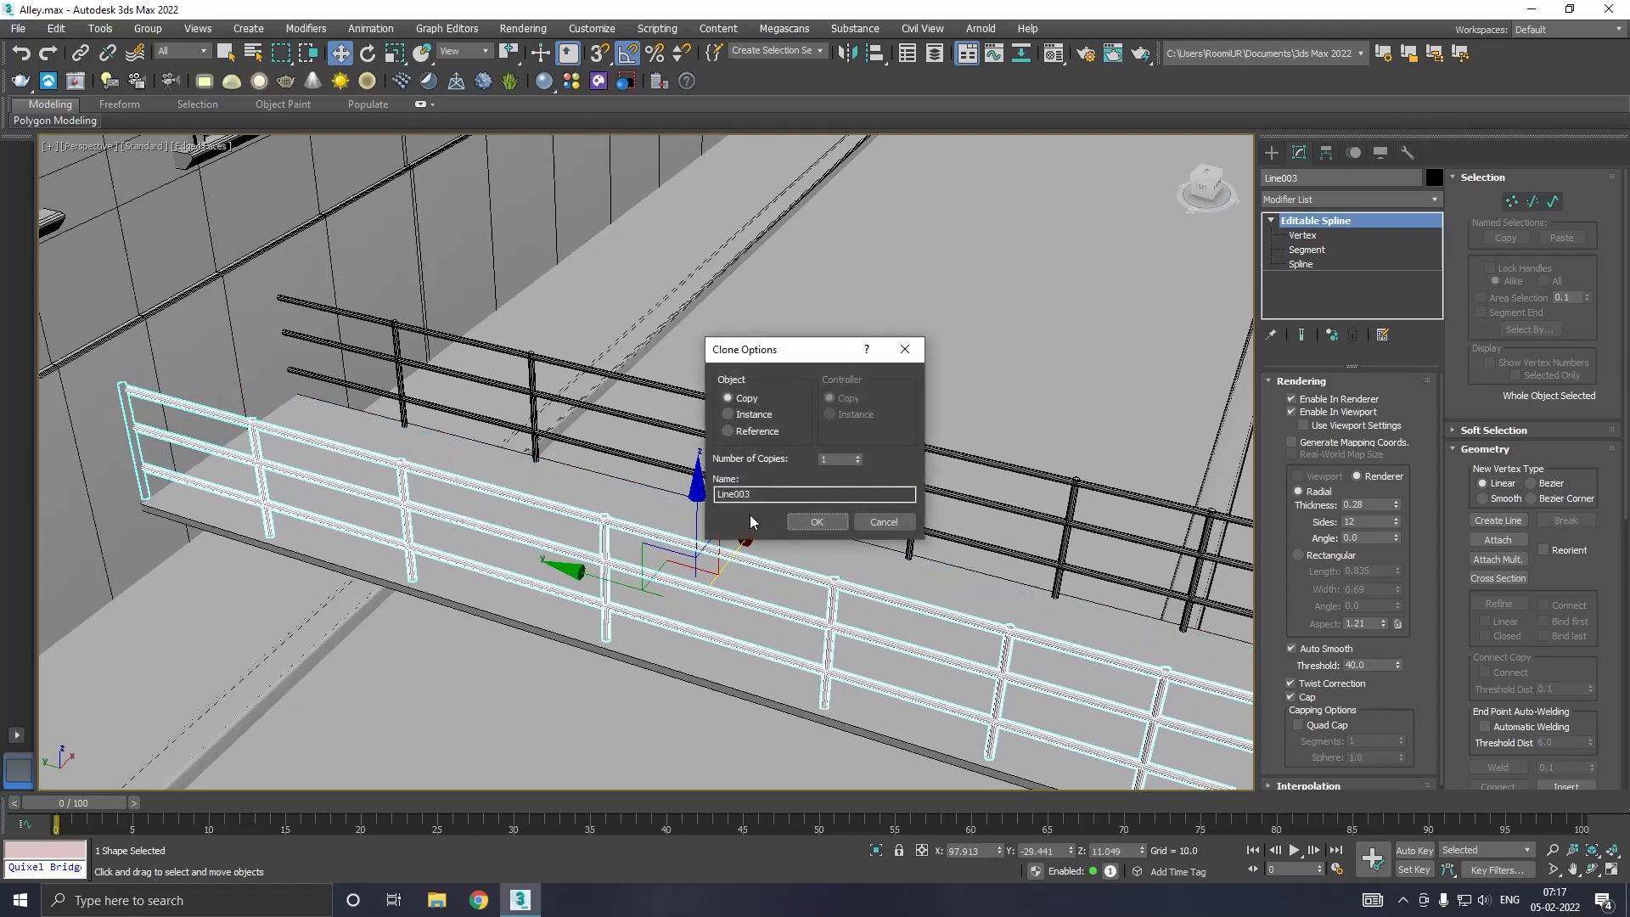
click(812, 524)
Step: Convert the copied railing to an editable poly and attach the slab and the original railing to it
right_click(1321, 287)
click(1358, 427)
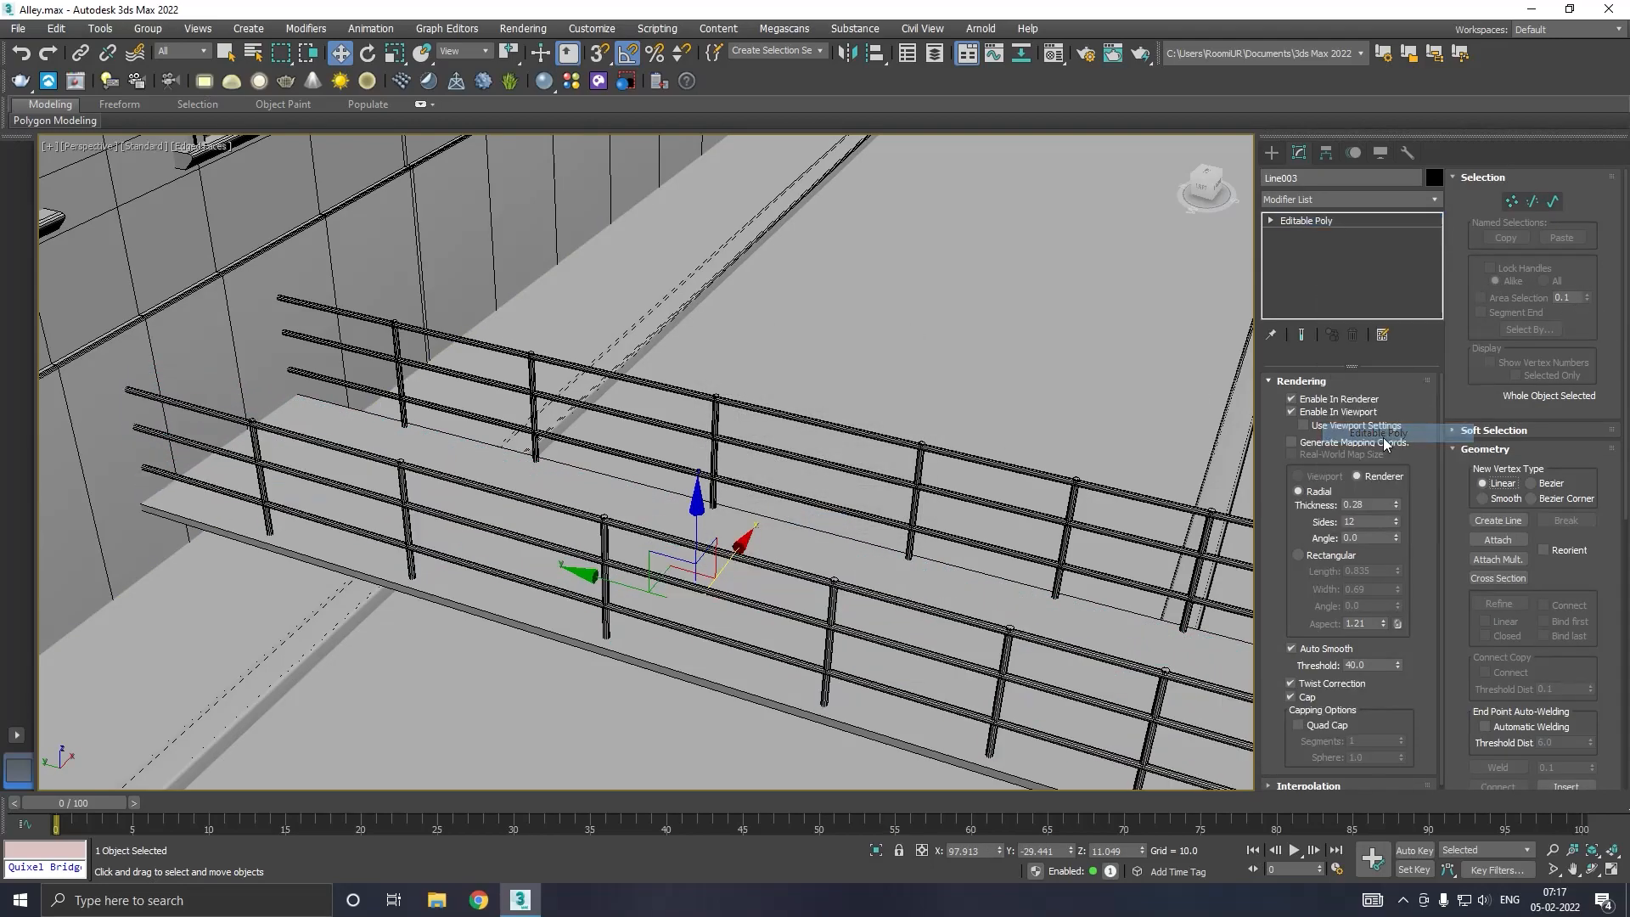
click(1491, 303)
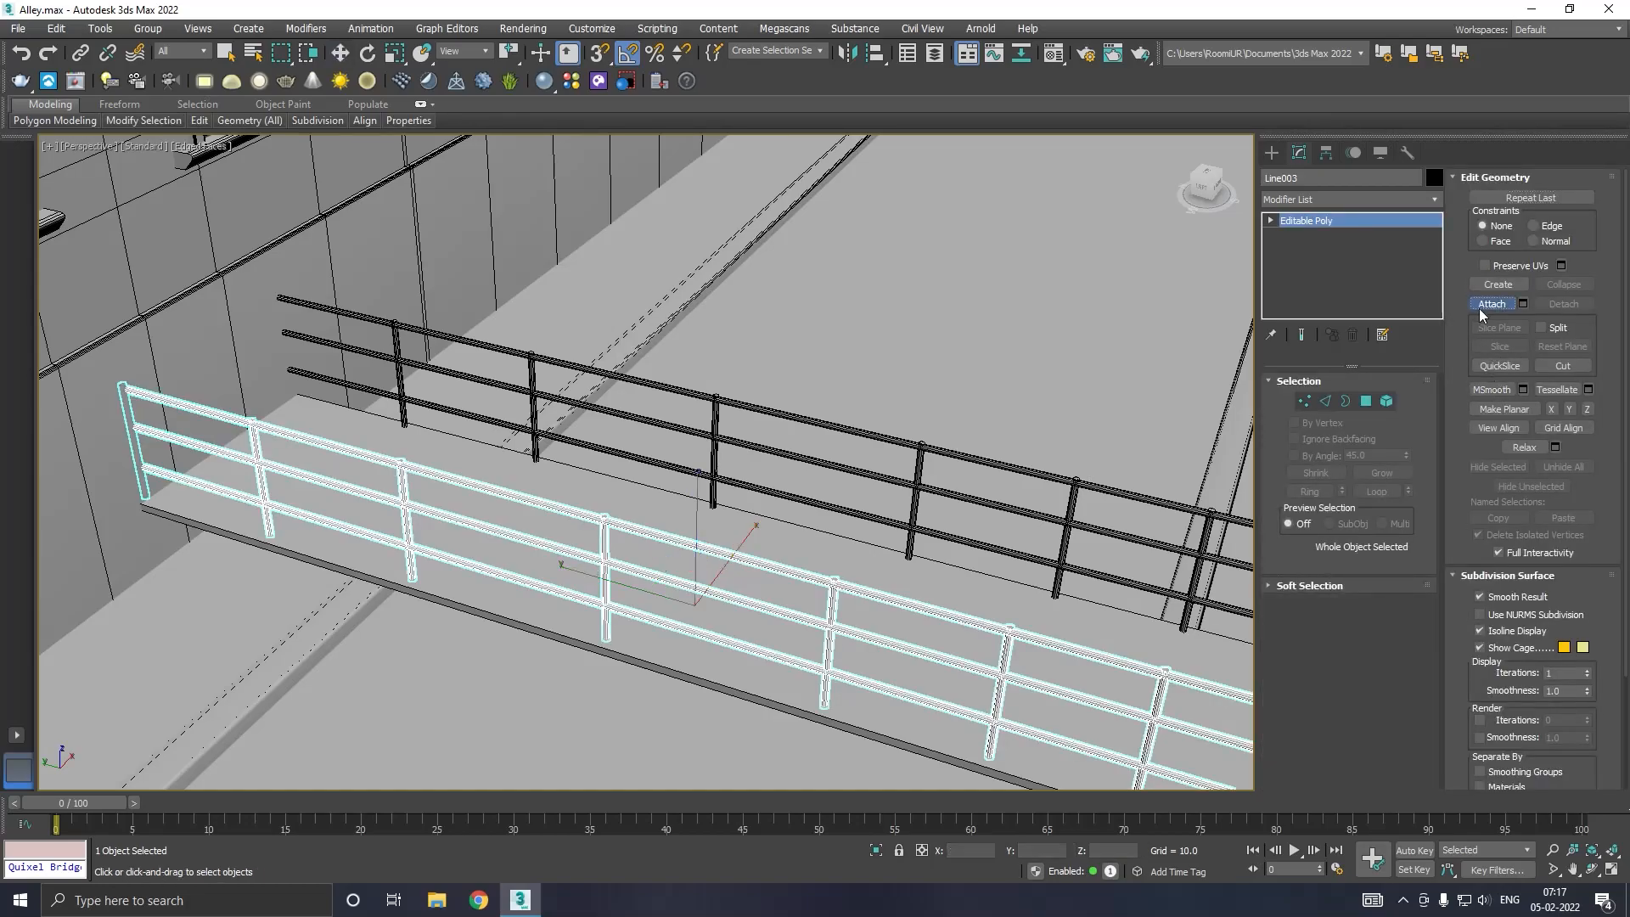
click(908, 552)
key(w)
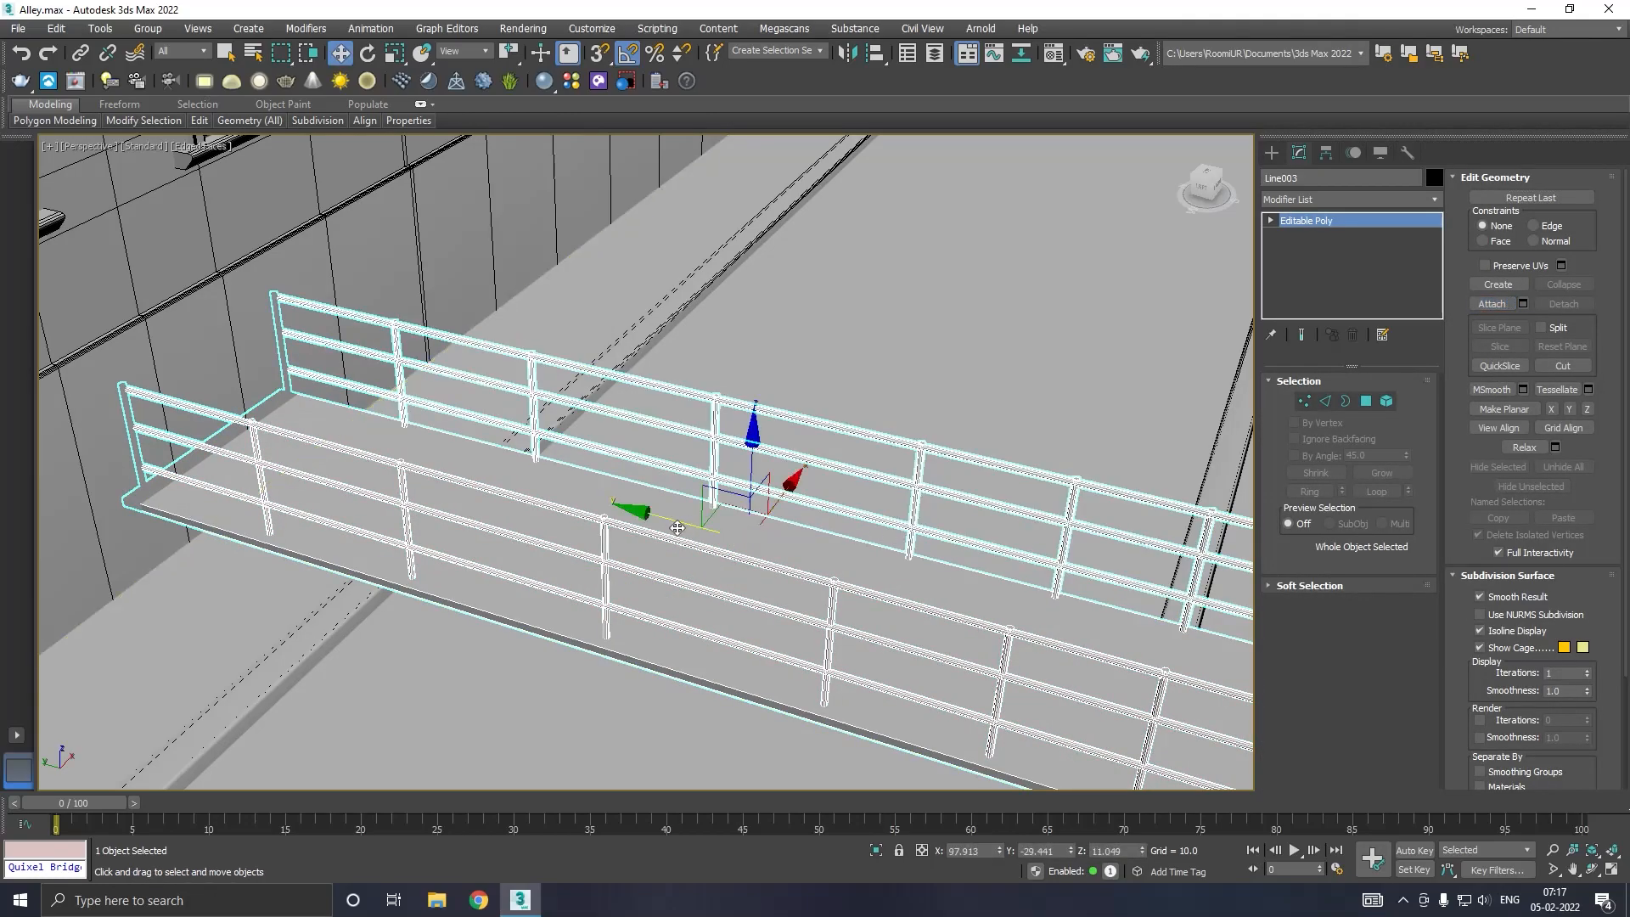
Step: Raise the combined walkway vertically between the facades to just below their rooflines, at about Z 76.2
key(z)
scroll(705, 534, down, 8)
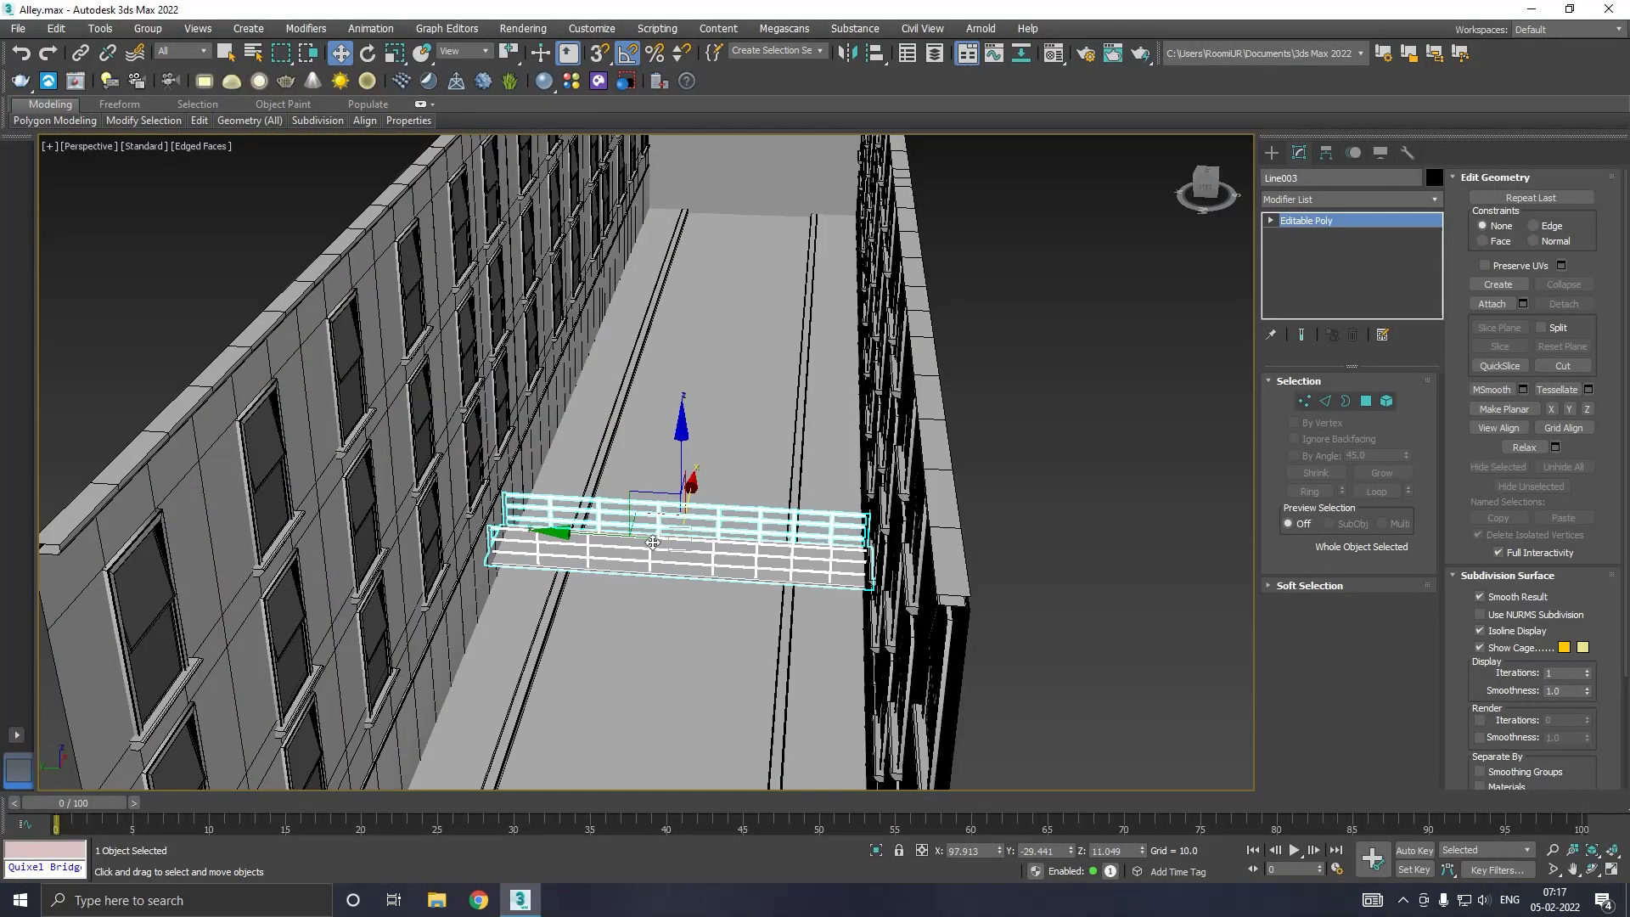
alt+middle_drag(653, 541, 646, 459)
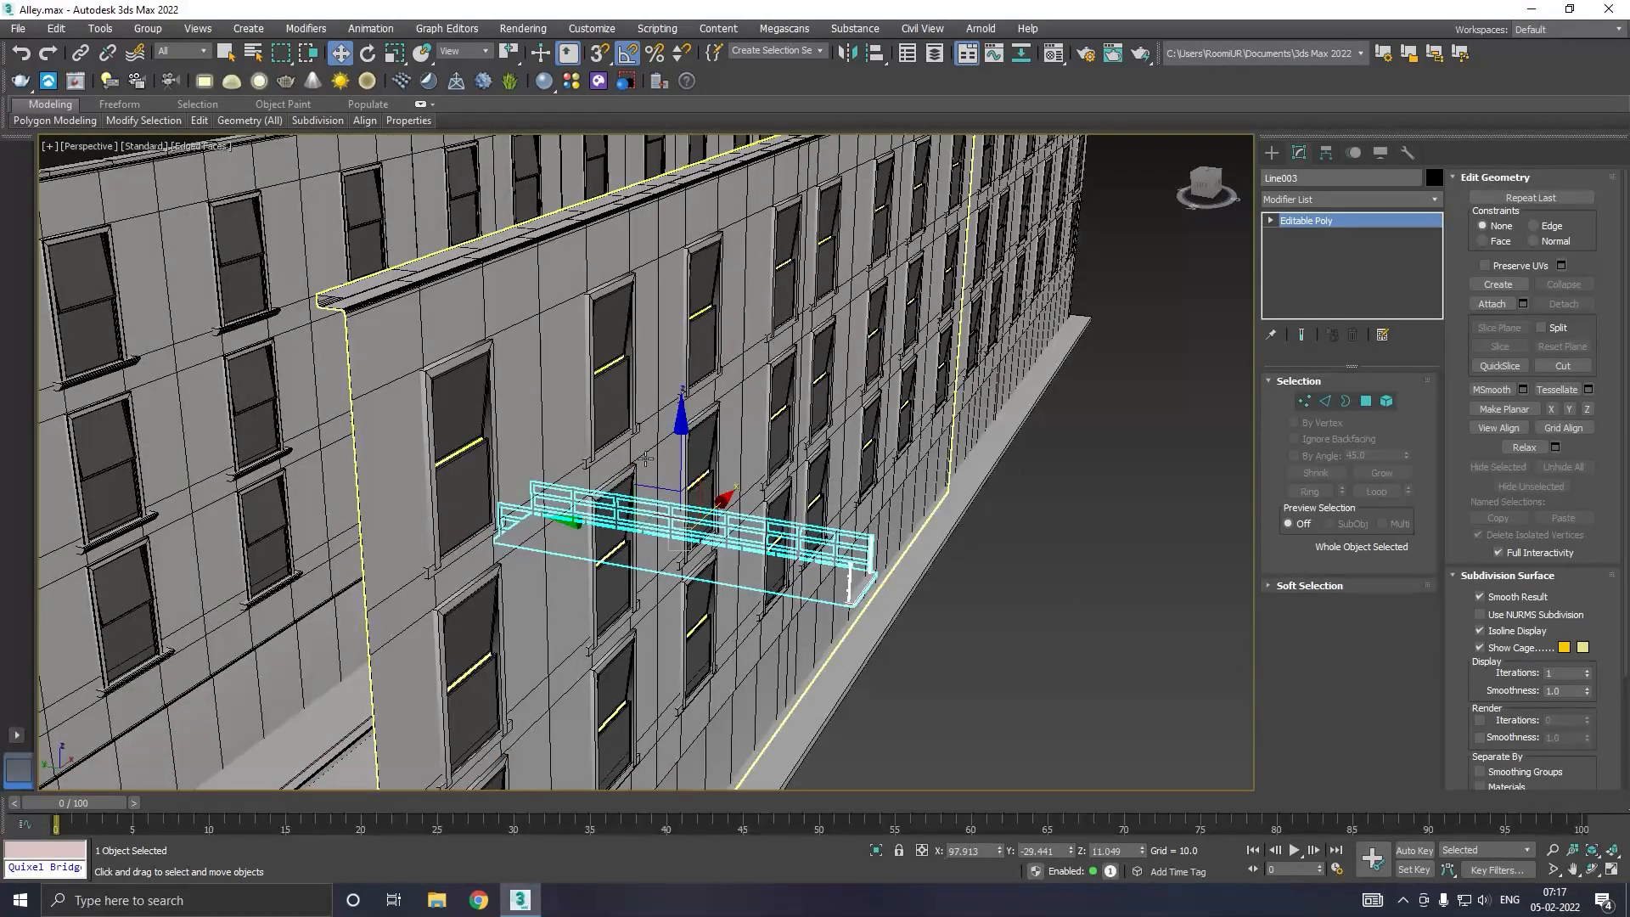
drag(672, 458, 696, 374)
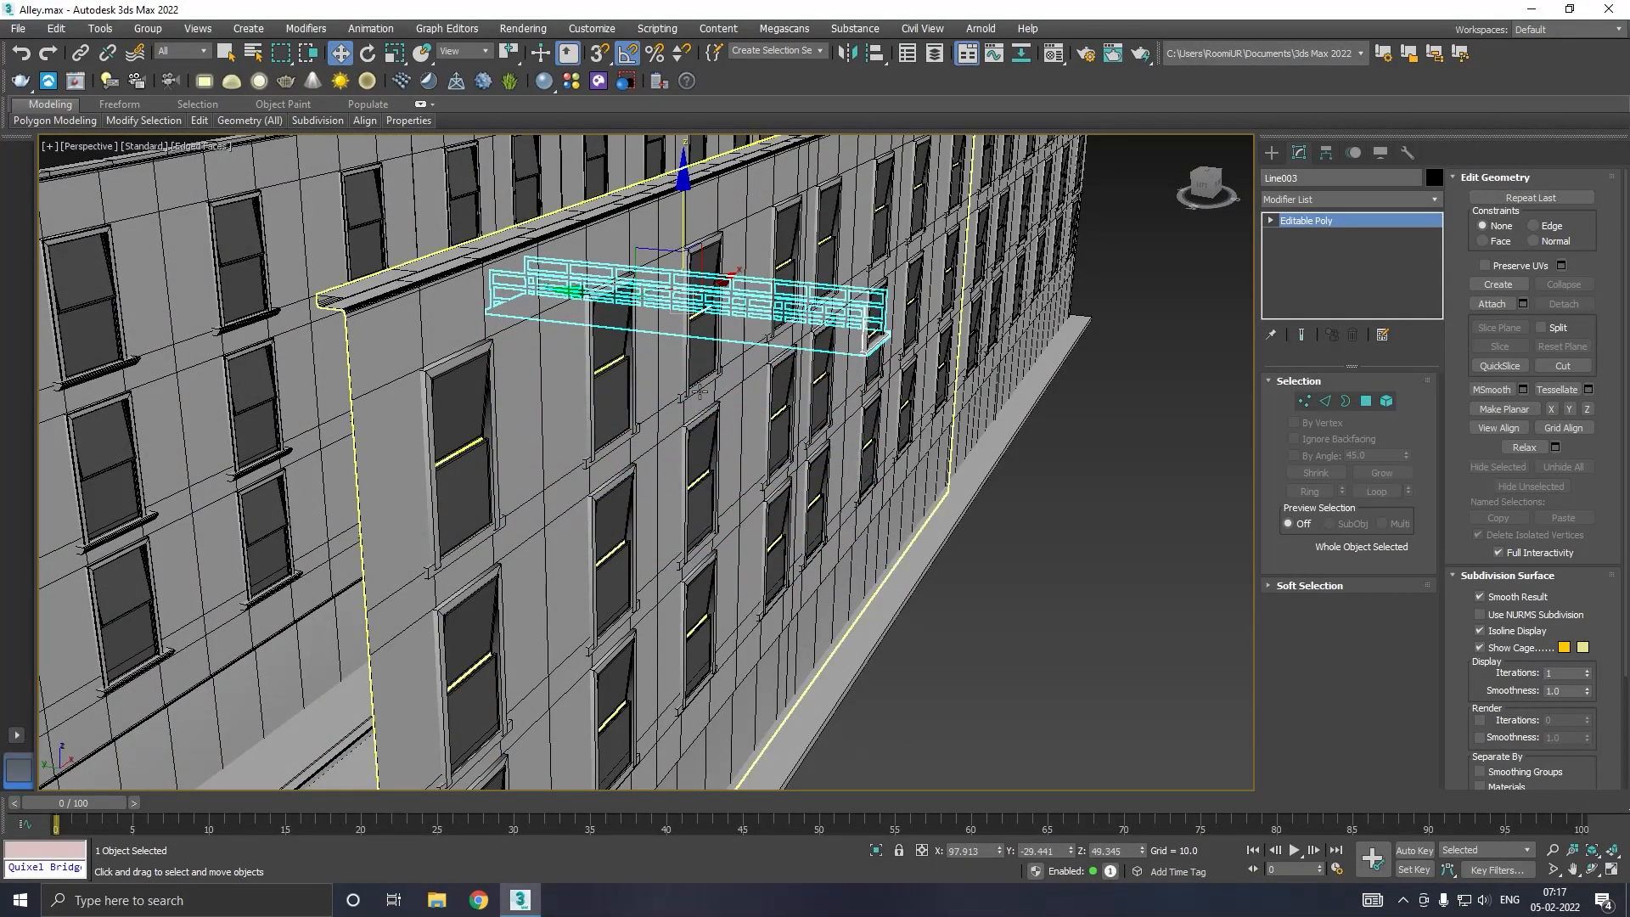
alt+middle_drag(715, 444, 725, 365)
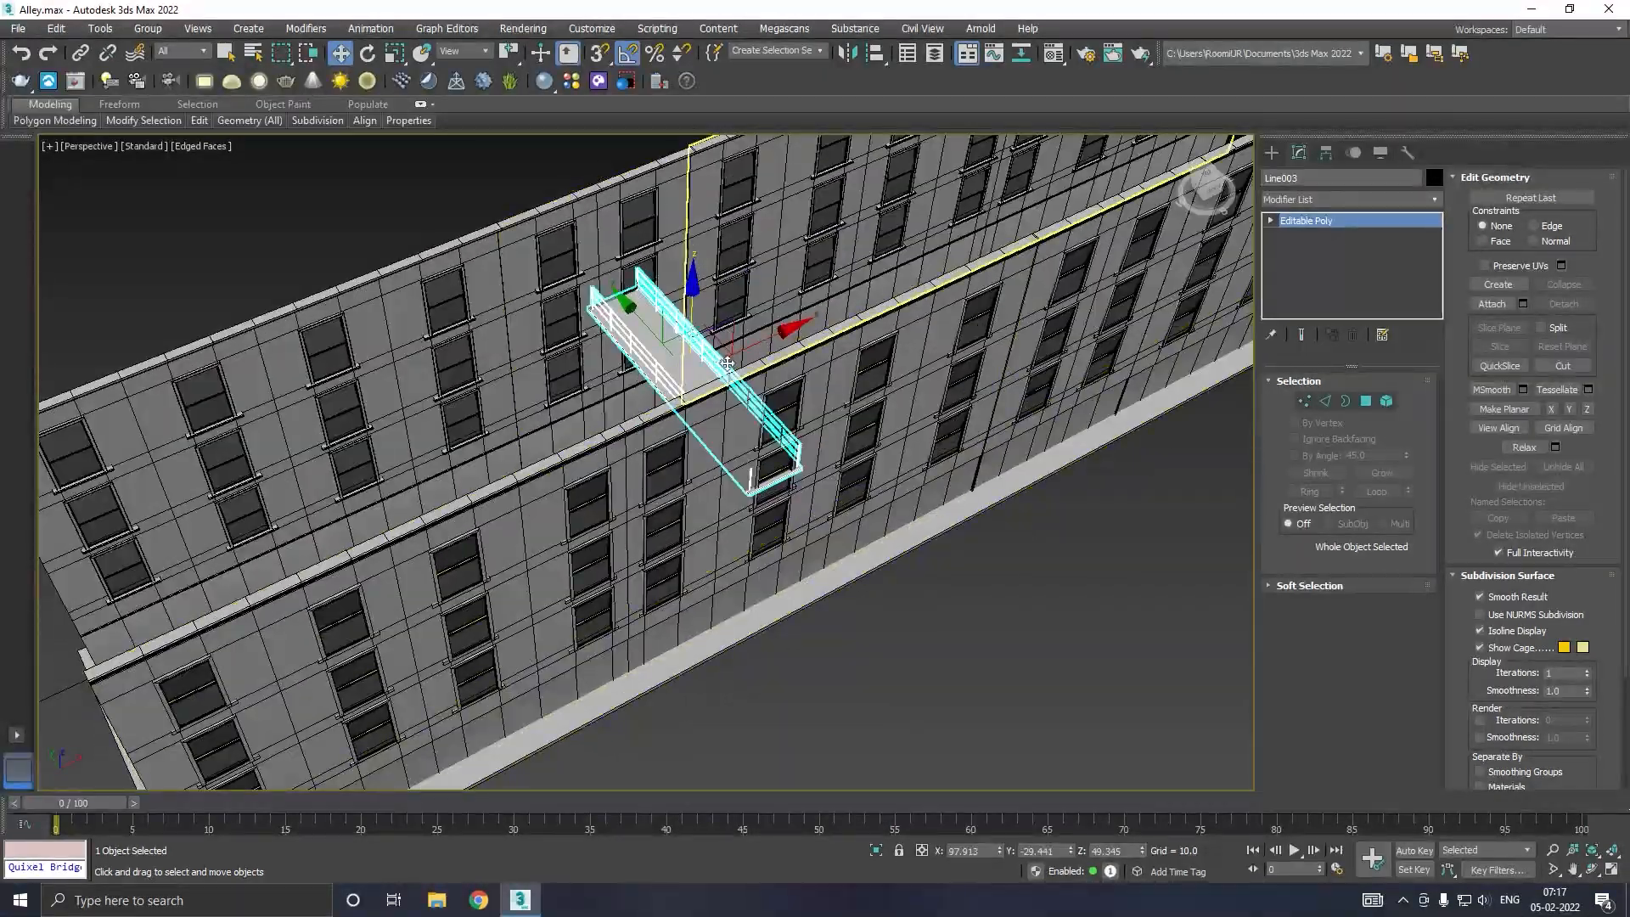
drag(699, 317, 691, 223)
middle_drag(728, 227, 785, 441)
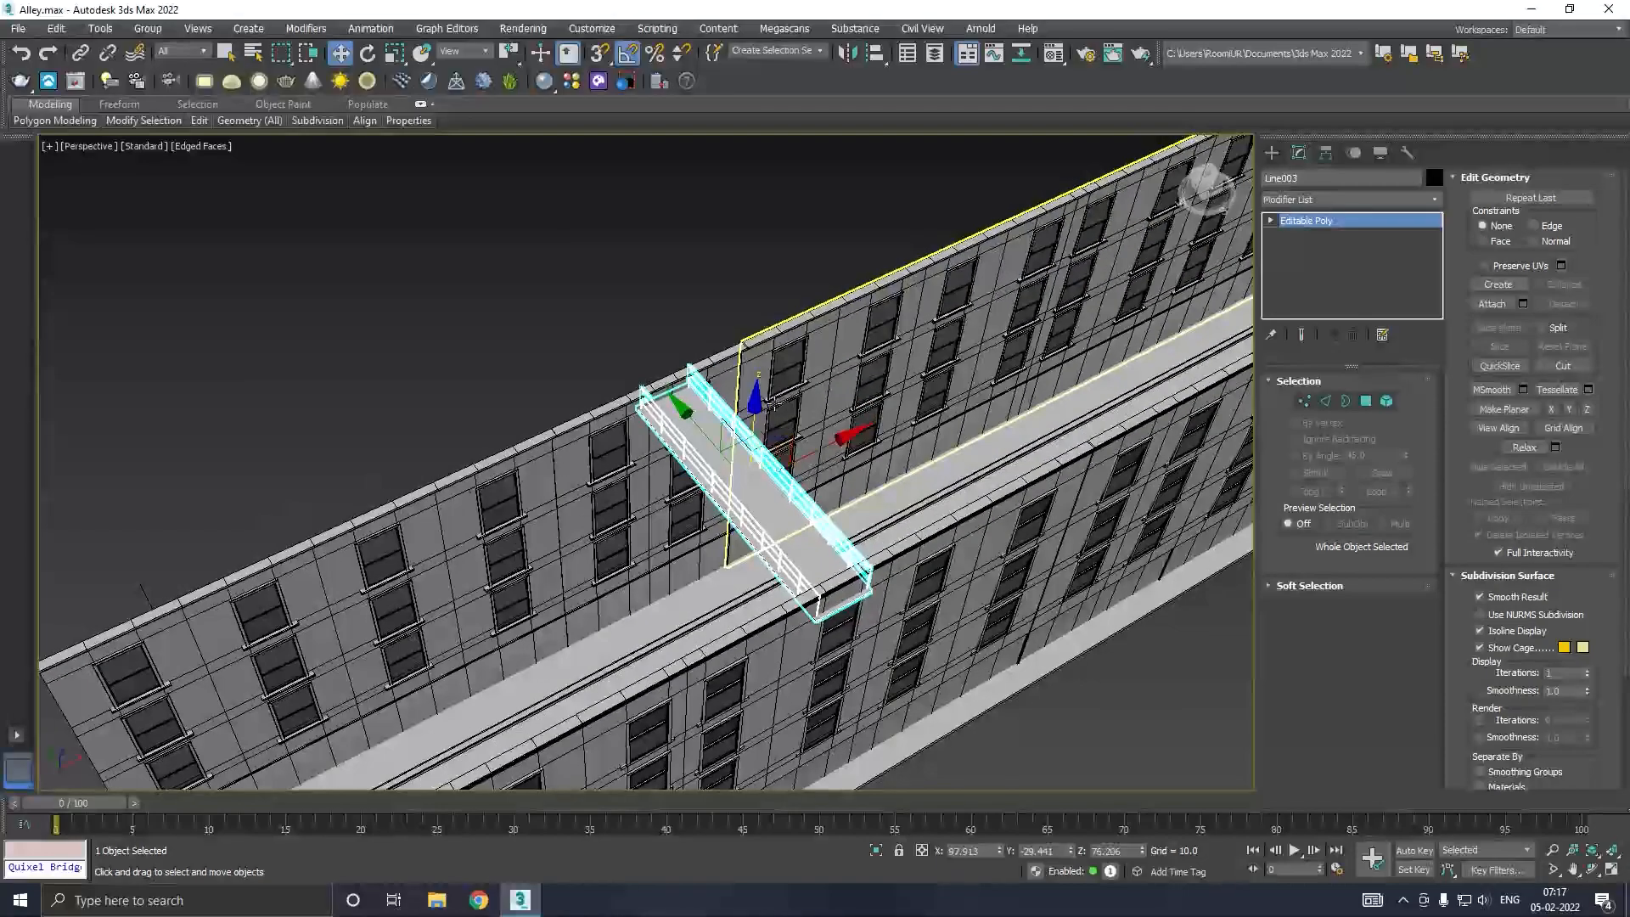
Step: Shift the walkway slightly along the alley to about X 95 and lower it to about Z 75.7
scroll(704, 472, up, 3)
scroll(705, 473, up, 6)
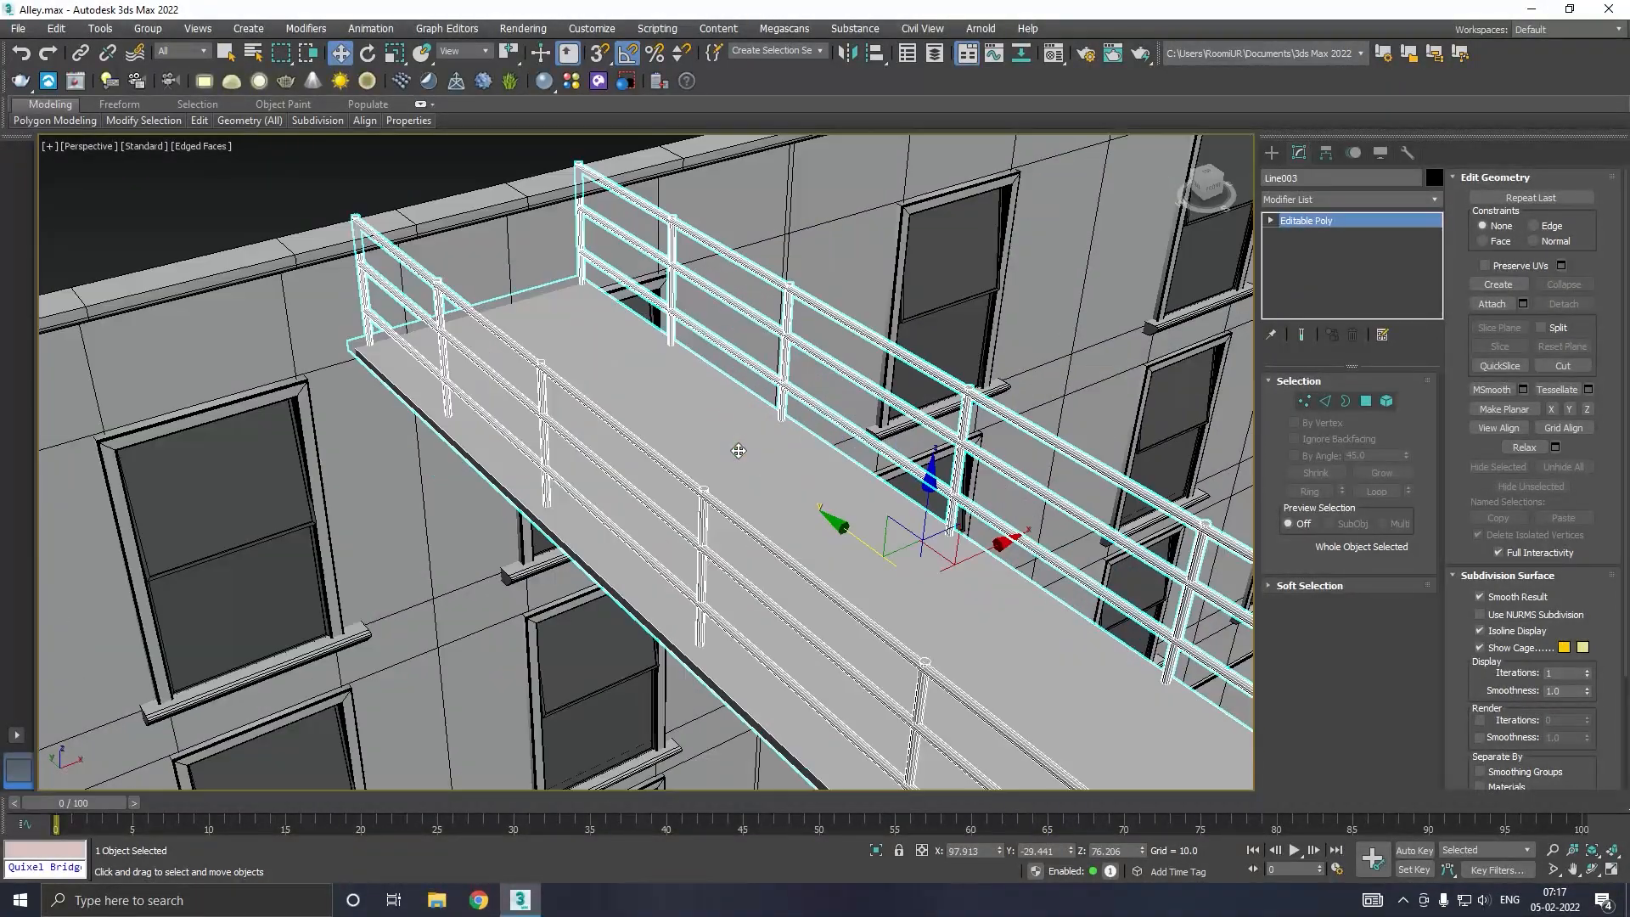
drag(985, 557, 860, 538)
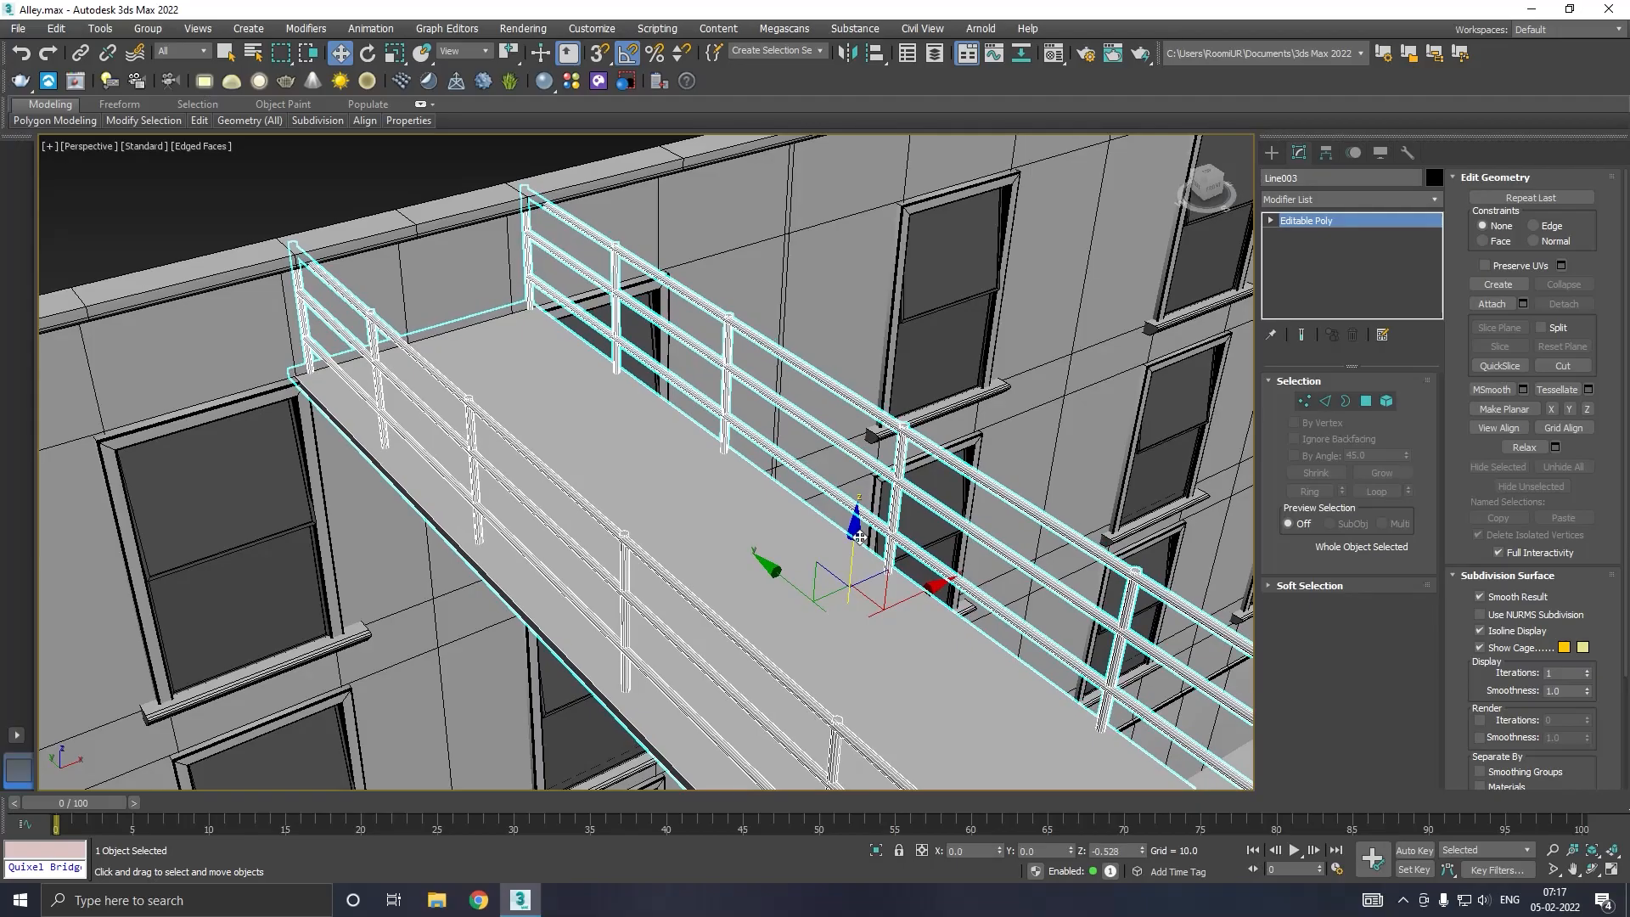
mouse_move(751, 535)
alt+middle_down()
mouse_move(789, 458)
mouse_move(866, 443)
mouse_move(821, 499)
mouse_move(710, 538)
mouse_move(739, 545)
alt+middle_up()
Step: Make two evenly spaced copies of the walkway along the alley, the last near the far end
scroll(774, 479, down, 5)
scroll(782, 520, down, 3)
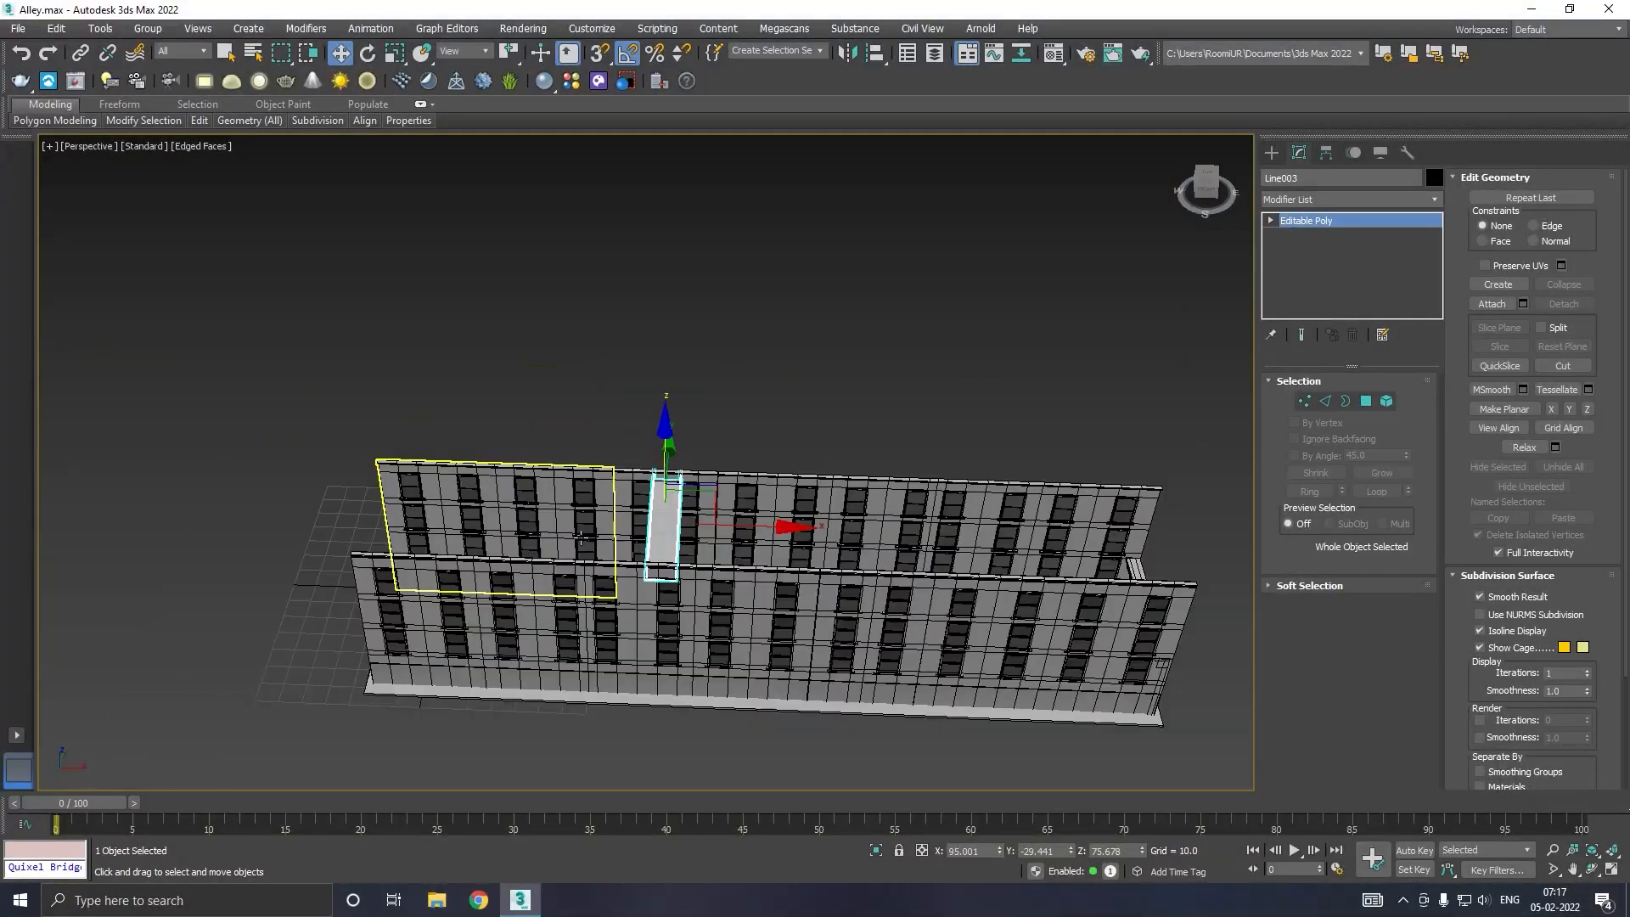
shift+drag(768, 527, 1216, 536)
click(818, 527)
click(834, 527)
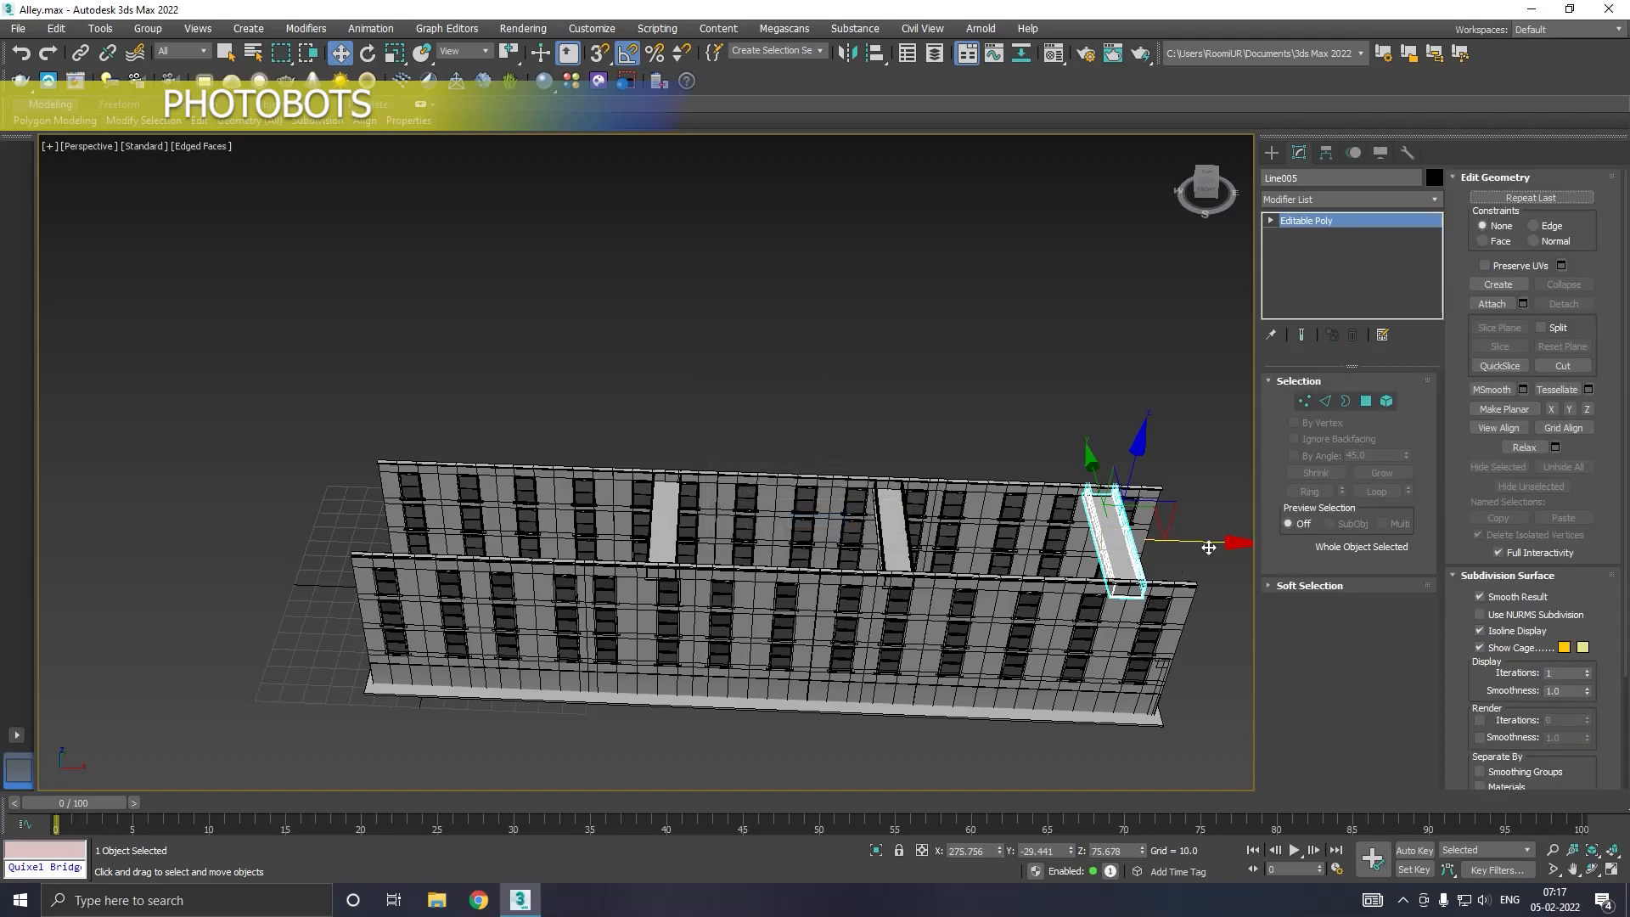
Step: Select the low wall closing the far end of the alley
mouse_move(314, 536)
alt+middle_down()
mouse_move(809, 515)
mouse_move(878, 492)
mouse_move(735, 521)
alt+middle_up()
alt+middle_drag(819, 563, 829, 563)
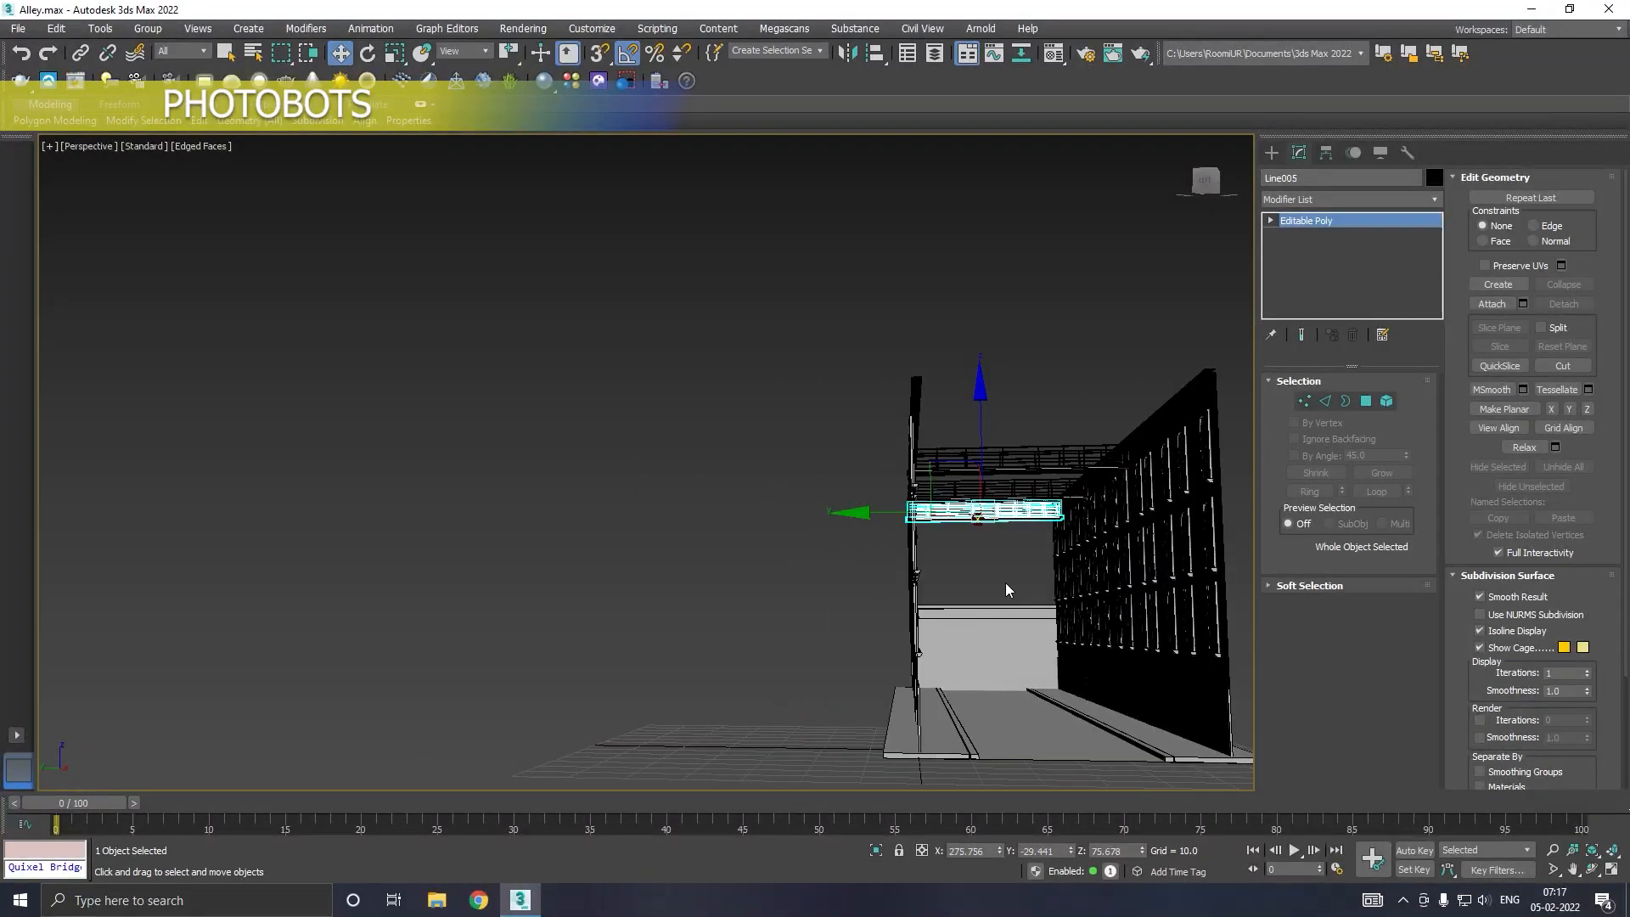
click(1006, 582)
middle_drag(993, 602, 849, 570)
scroll(814, 639, up, 5)
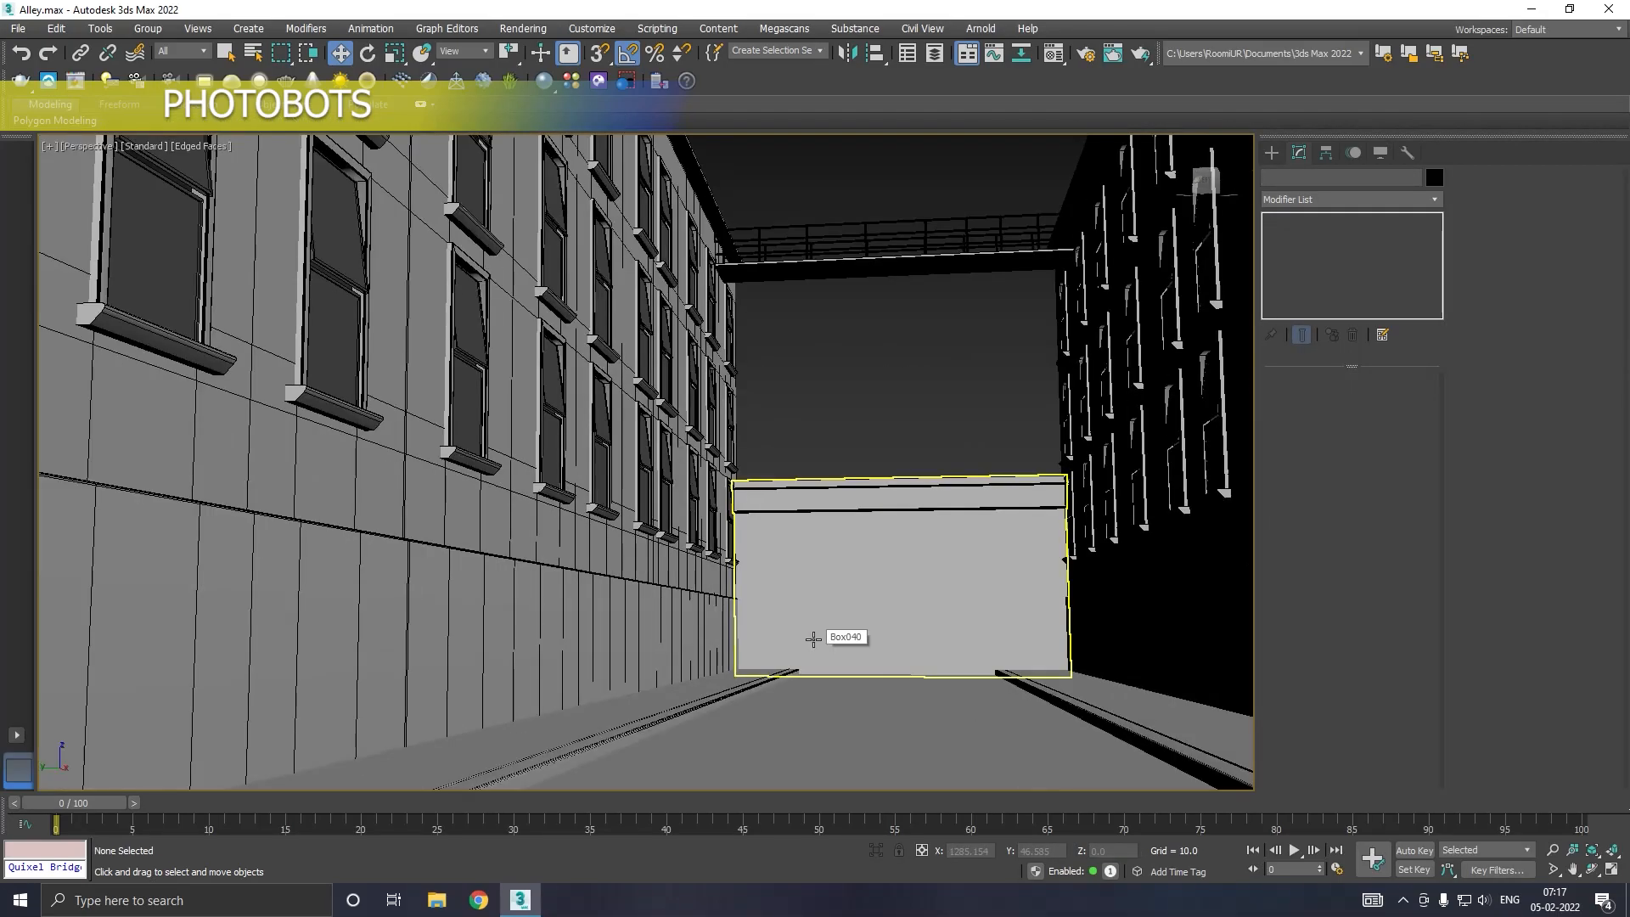
click(807, 634)
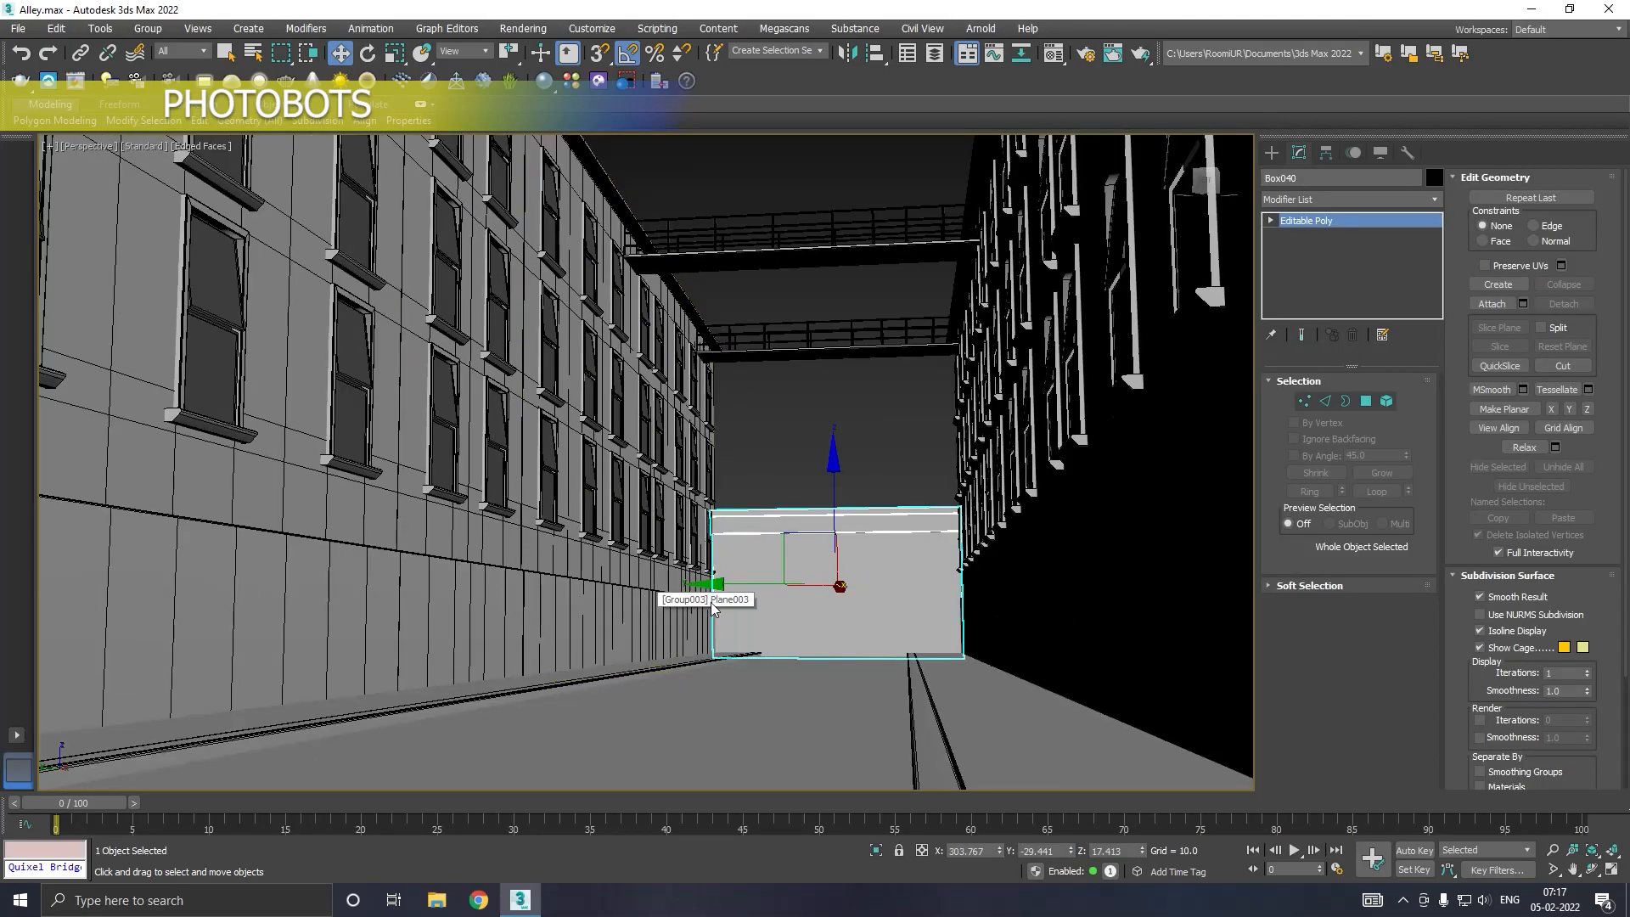
scroll(719, 559, down, 6)
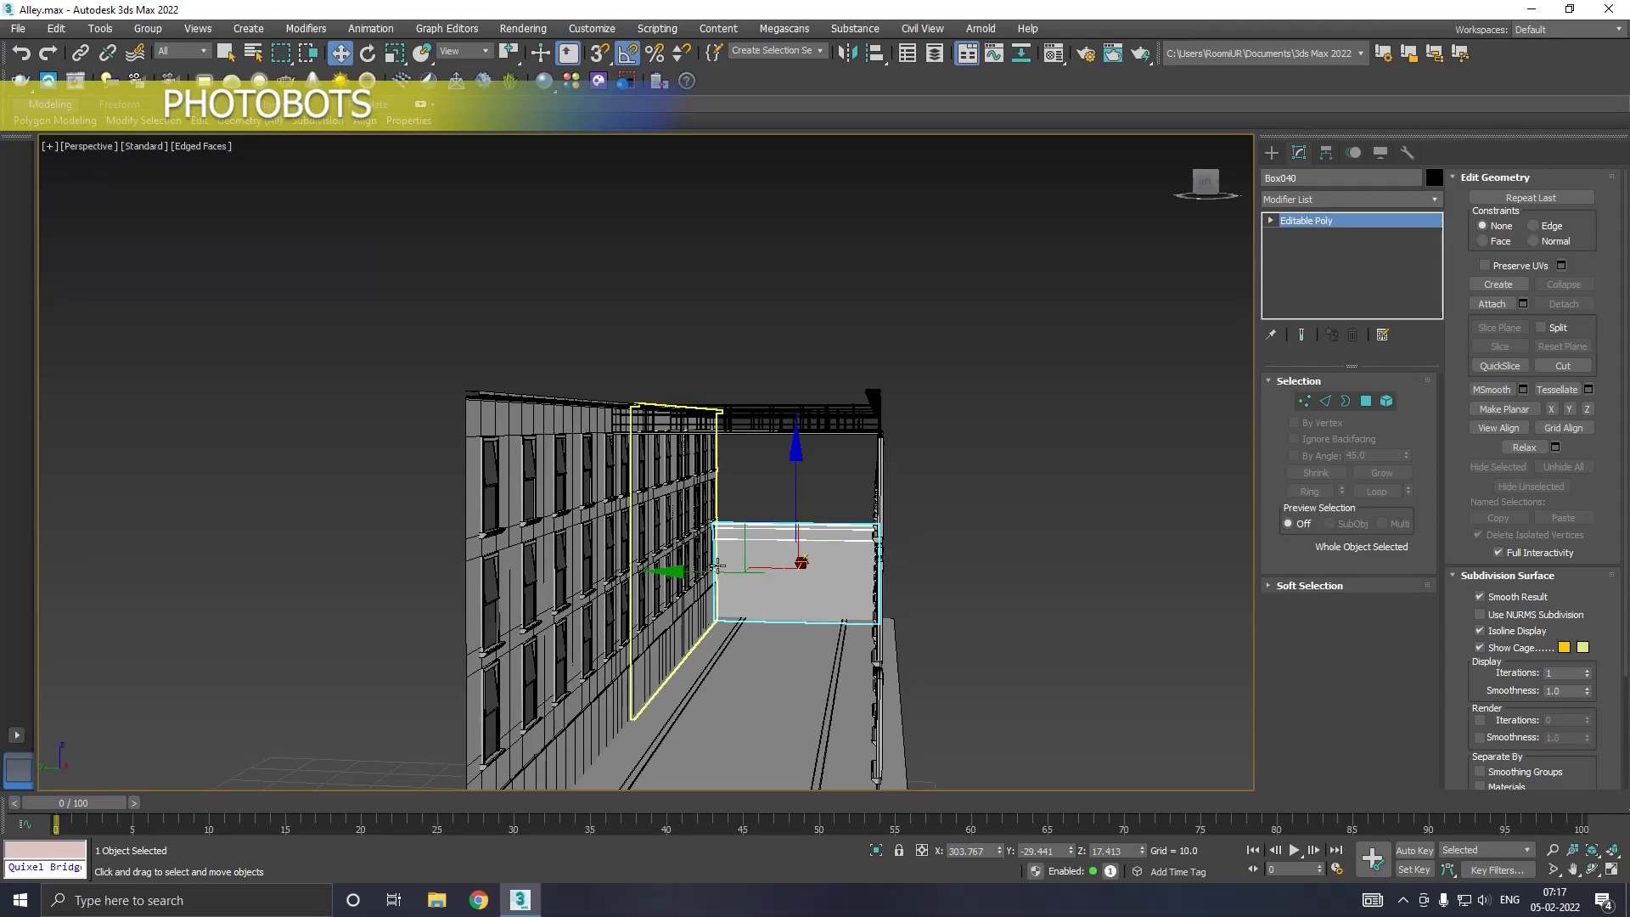